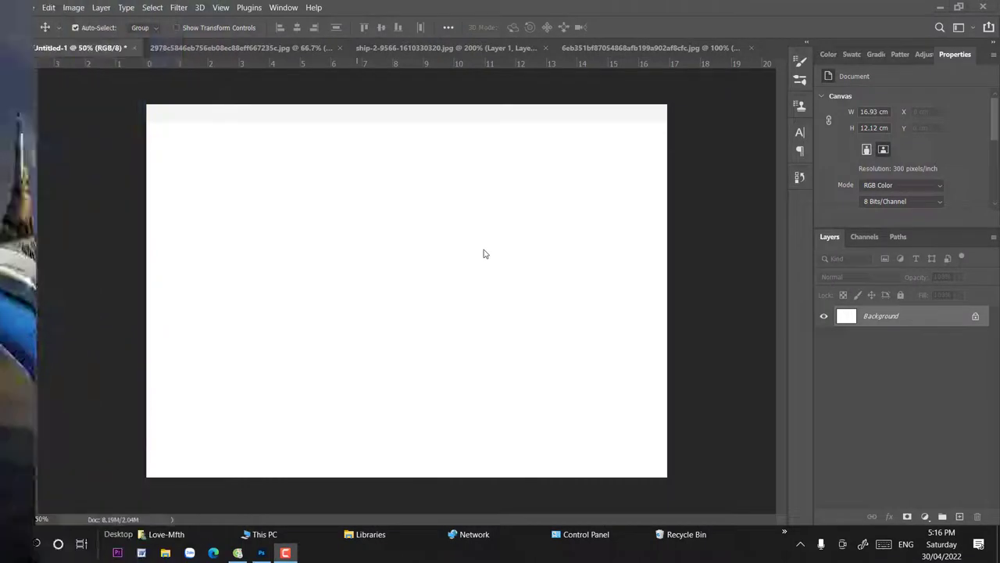
# Step: Copy the sunset landscape's Background layer into the Untitled-1 document as Layer 1
pyautogui.click(242, 48)
pyautogui.moveTo(875, 318)
pyautogui.mouseDown()
pyautogui.moveTo(418, 285)
pyautogui.moveTo(435, 257)
pyautogui.mouseUp()
# Step: Scale the landscape to about 165% and reposition it to fill the canvas
pyautogui.hotkey('ctrl', 't')
pyautogui.moveTo(479, 409); pyautogui.dragTo(580, 531)
pyautogui.moveTo(509, 424)
pyautogui.mouseDown()
pyautogui.moveTo(596, 396)
pyautogui.moveTo(596, 434)
pyautogui.mouseUp()
pyautogui.moveTo(337, 133); pyautogui.dragTo(247, 112)
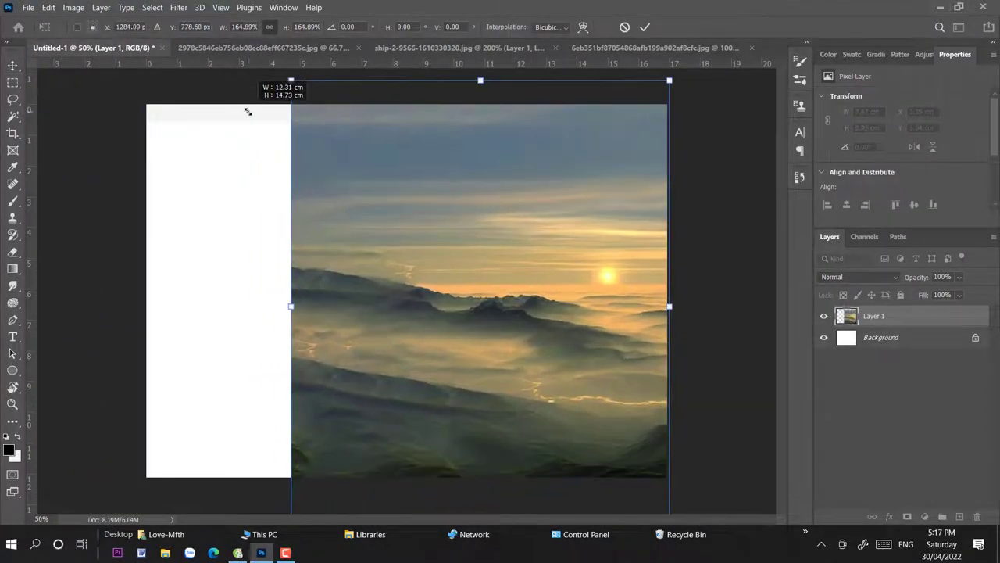
pyautogui.moveTo(291, 306); pyautogui.dragTo(267, 306)
pyautogui.press('Return')
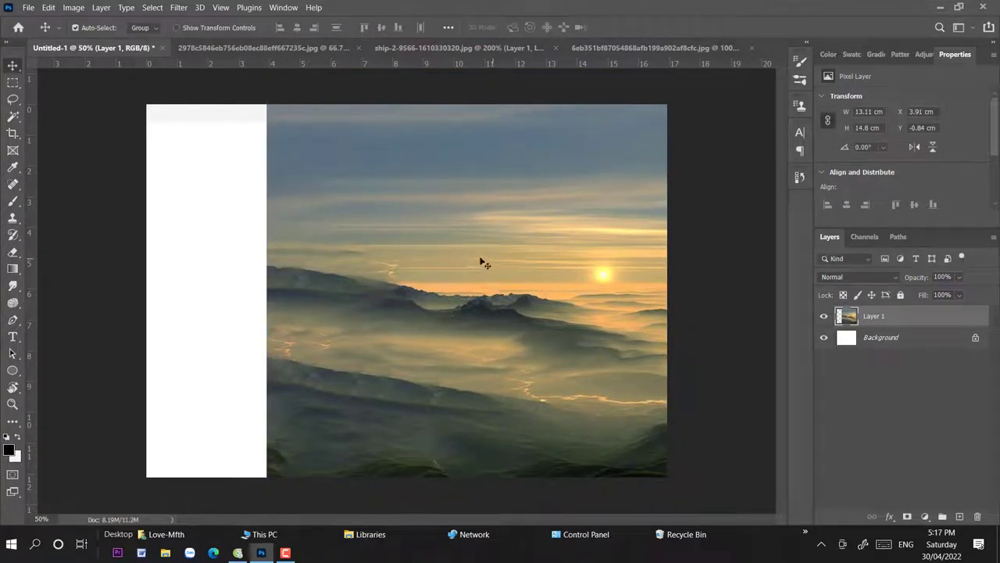
# Step: Crop the canvas to remove the white strip along the left edge
pyautogui.press('c')
pyautogui.moveTo(149, 263); pyautogui.dragTo(212, 268)
pyautogui.moveTo(407, 105); pyautogui.dragTo(402, 93)
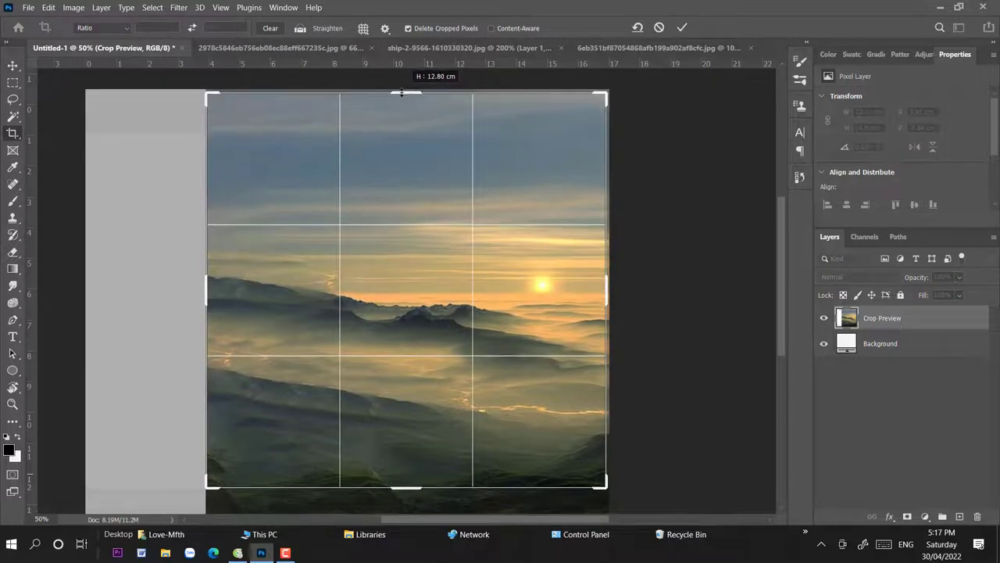
pyautogui.moveTo(606, 289); pyautogui.dragTo(608, 289)
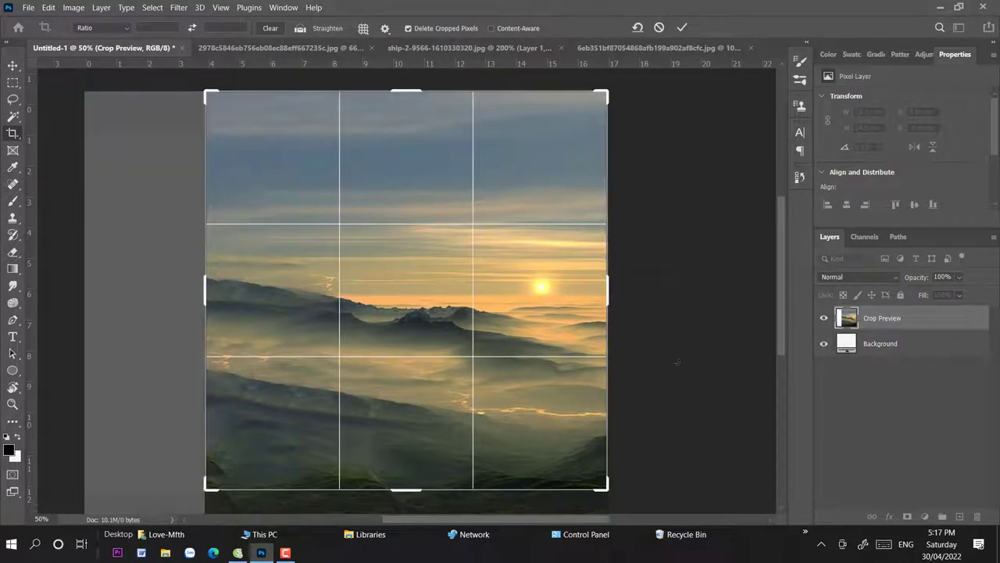
pyautogui.press('Return')
# Step: Darken the landscape with a Brightness/Contrast layer (Brightness -32, Contrast 16) and close the source document
pyautogui.click(926, 516)
pyautogui.click(945, 326)
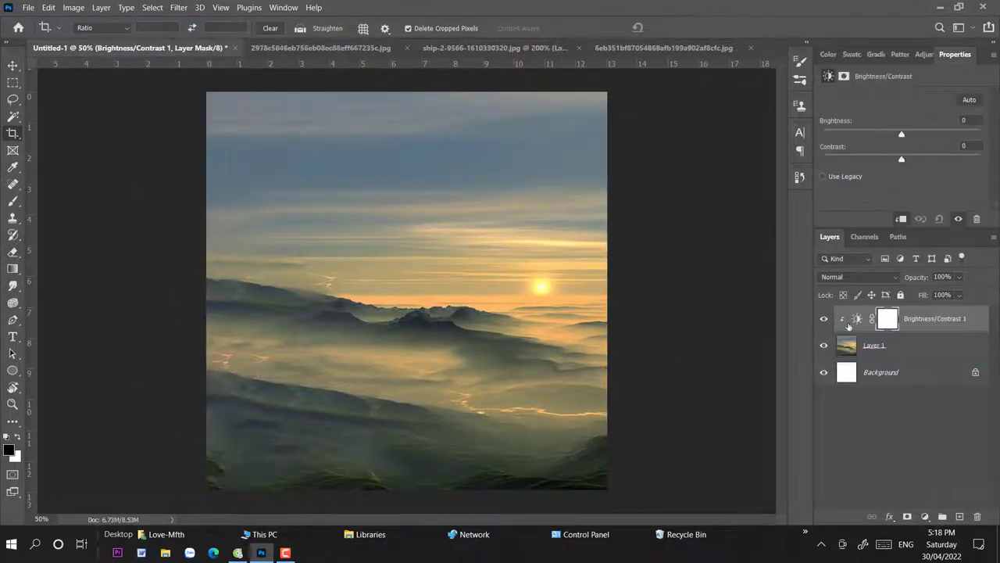
pyautogui.moveTo(902, 135)
pyautogui.mouseDown()
pyautogui.moveTo(886, 136)
pyautogui.moveTo(919, 160)
pyautogui.moveTo(877, 136)
pyautogui.mouseUp()
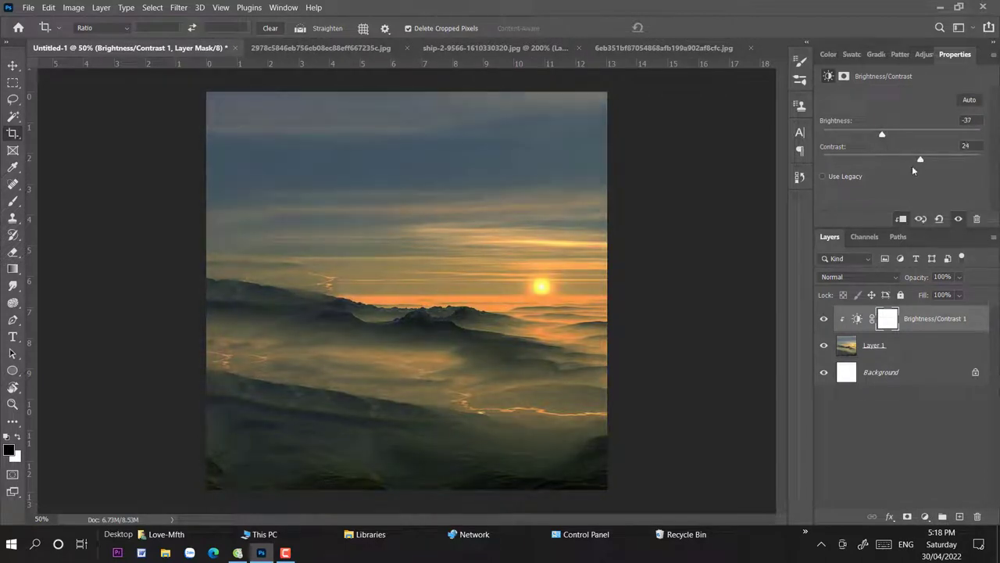
pyautogui.press('v')
pyautogui.click(407, 48)
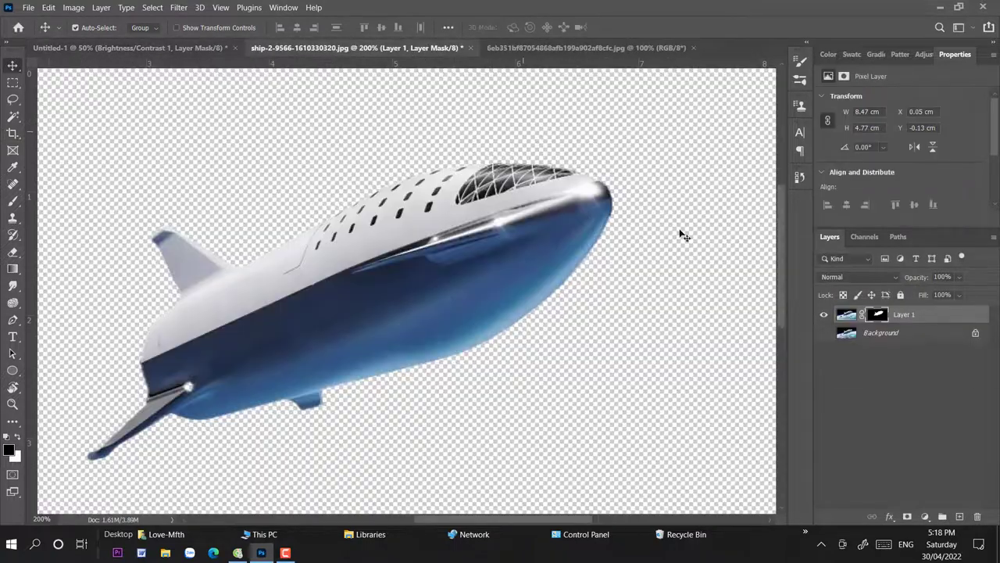
# Step: Copy the spaceship into the composite, enlarge it to about 127%, and lower it over the mountains
pyautogui.moveTo(681, 233); pyautogui.dragTo(442, 228)
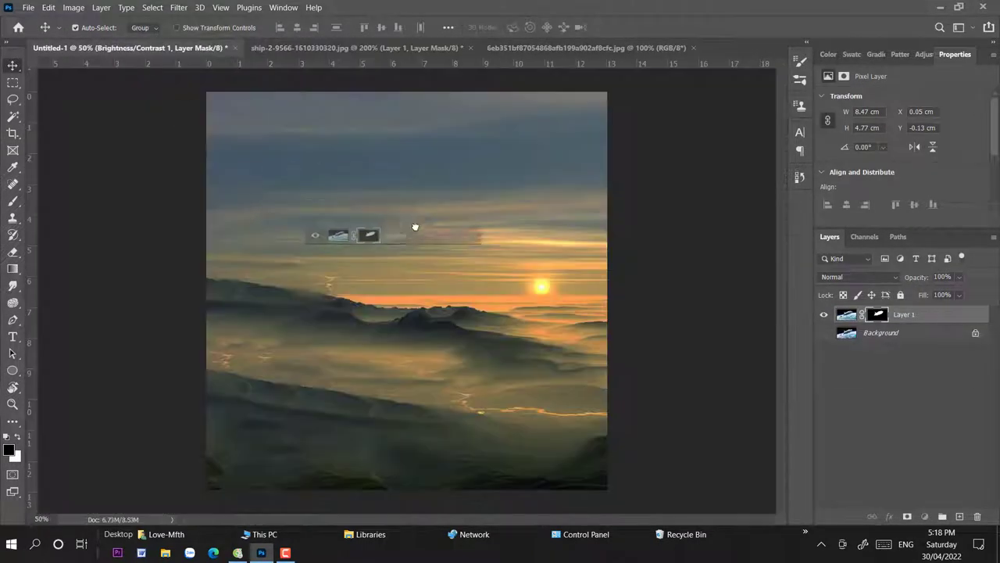
pyautogui.hotkey('ctrl', 't')
pyautogui.moveTo(492, 201)
pyautogui.mouseDown()
pyautogui.moveTo(559, 132)
pyautogui.moveTo(708, 103)
pyautogui.moveTo(709, 170)
pyautogui.moveTo(678, 142)
pyautogui.mouseUp()
pyautogui.press('Return')
pyautogui.moveTo(418, 263); pyautogui.dragTo(416, 315)
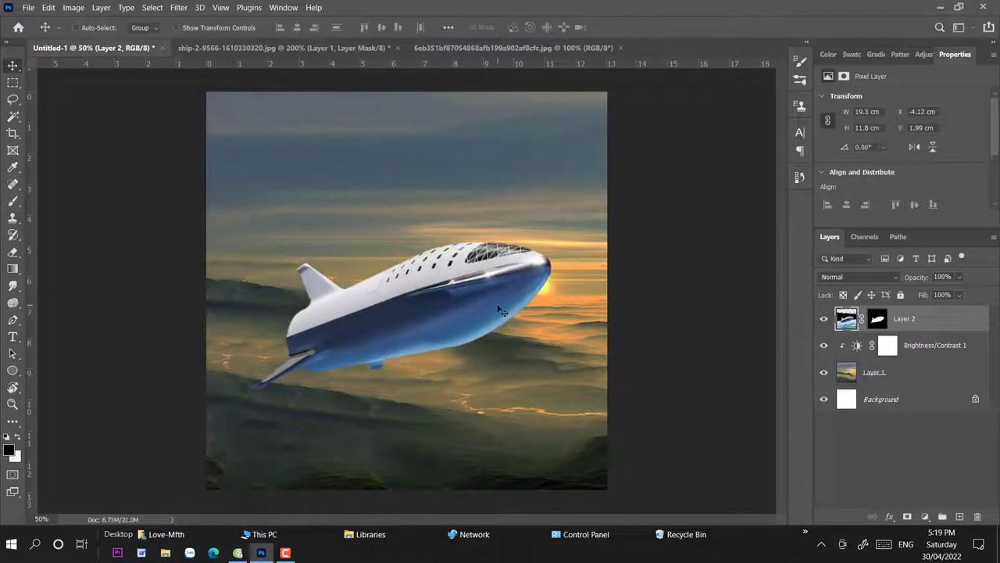
# Step: Enlarge the spaceship further to about 109% and shift it slightly left
pyautogui.hotkey('ctrl', 't')
pyautogui.moveTo(699, 136)
pyautogui.mouseDown()
pyautogui.moveTo(702, 69)
pyautogui.moveTo(688, 125)
pyautogui.mouseUp()
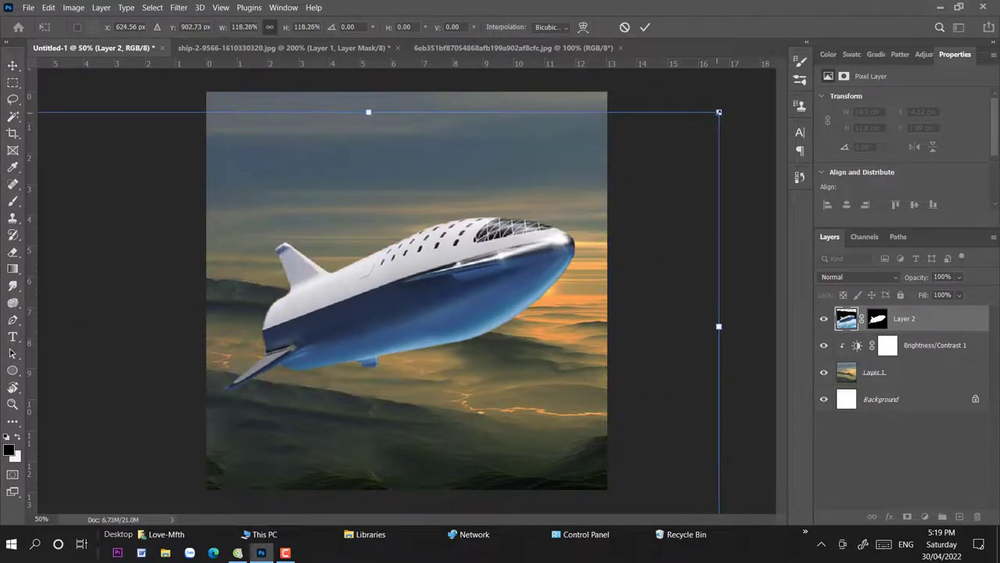
pyautogui.moveTo(664, 187); pyautogui.dragTo(650, 202)
pyautogui.press('Return')
# Step: Add a Brightness/Contrast layer for the ship with Brightness -17 and Contrast 22
pyautogui.click(925, 516)
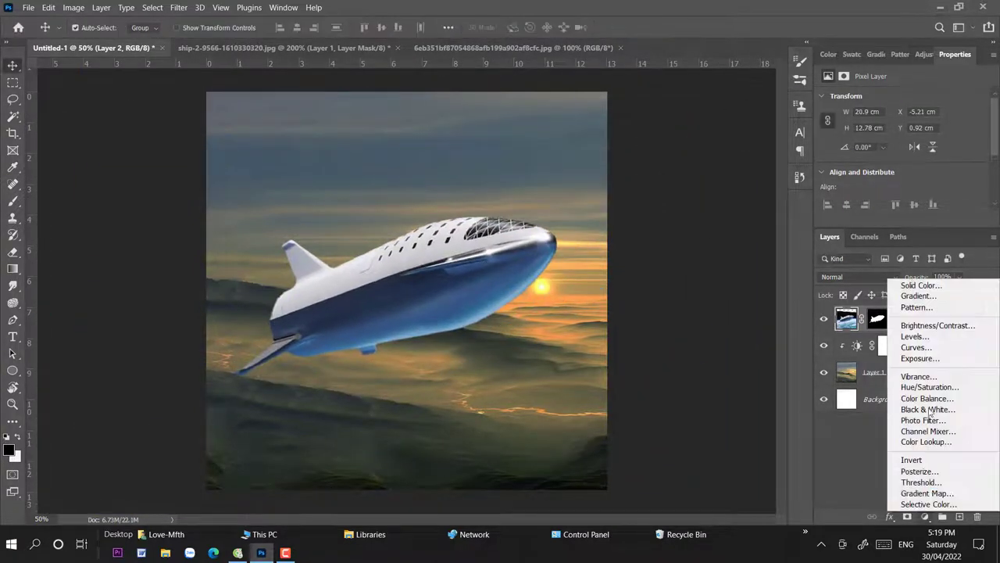
pyautogui.click(914, 324)
pyautogui.moveTo(907, 135)
pyautogui.mouseDown()
pyautogui.moveTo(894, 139)
pyautogui.moveTo(919, 160)
pyautogui.mouseUp()
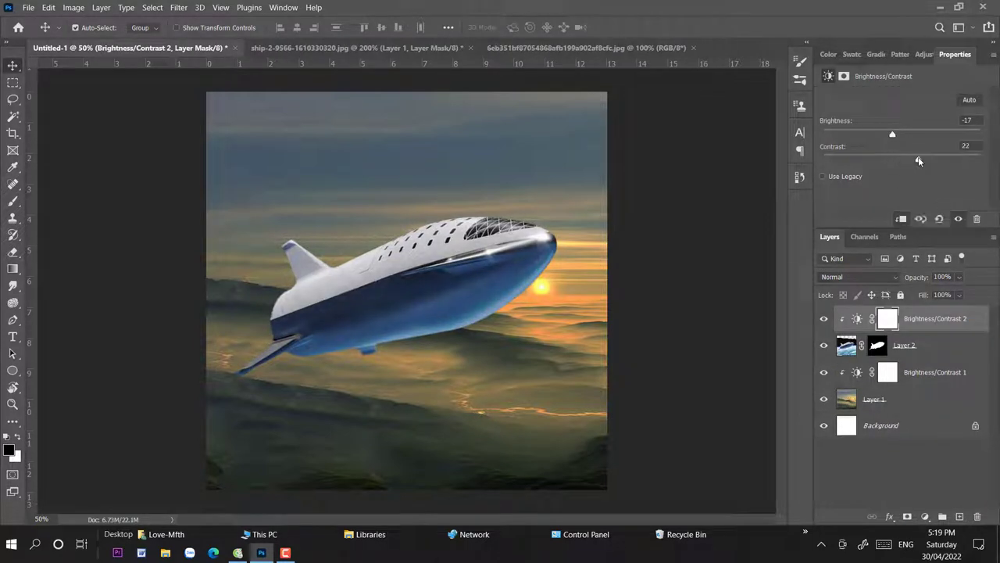
# Step: Add a Color Balance layer shifting midtones to Yellow/Blue -24, then target Layer 2's mask
pyautogui.click(926, 516)
pyautogui.click(919, 398)
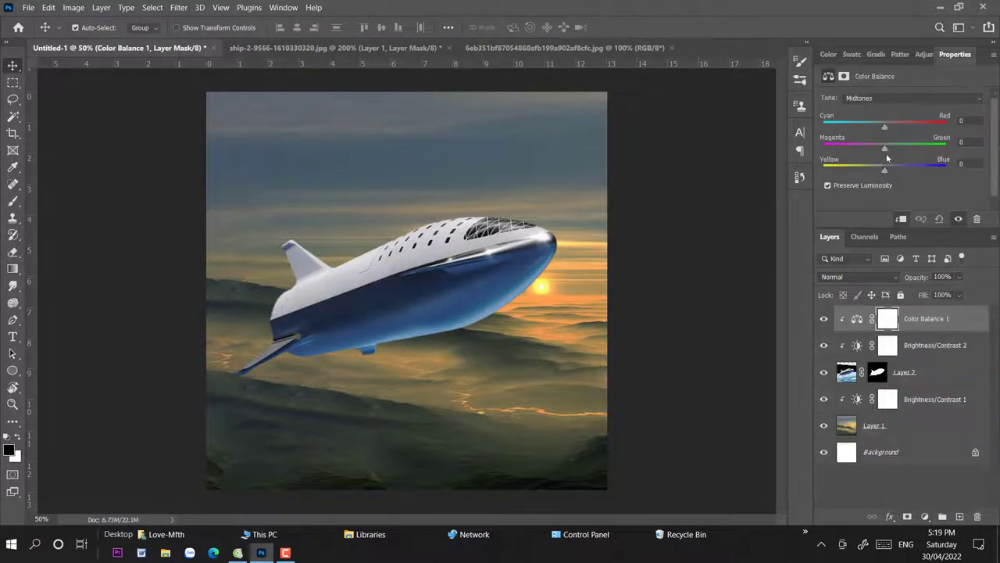
pyautogui.click(892, 100)
pyautogui.click(887, 119)
pyautogui.moveTo(872, 169); pyautogui.dragTo(870, 169)
pyautogui.hotkey('ctrl', '+')
pyautogui.hotkey('ctrl', '+')
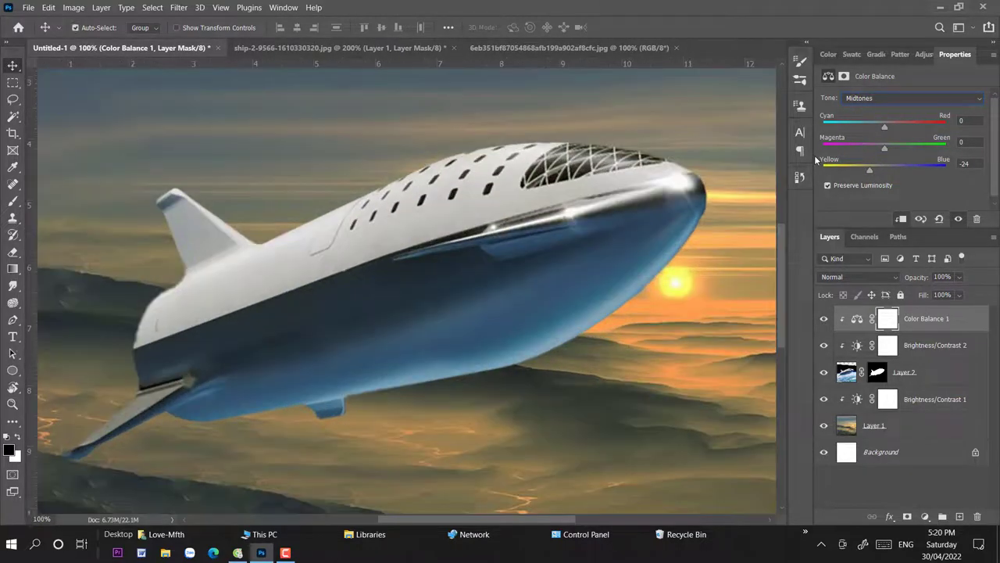
pyautogui.click(878, 372)
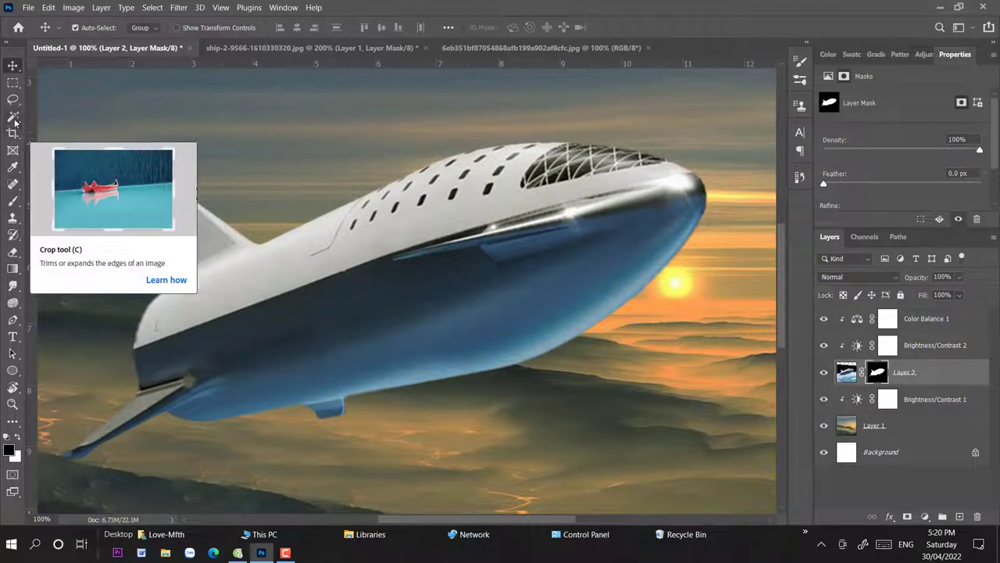
# Step: Trace a Pen path around the ship's blue underside
pyautogui.click(13, 320)
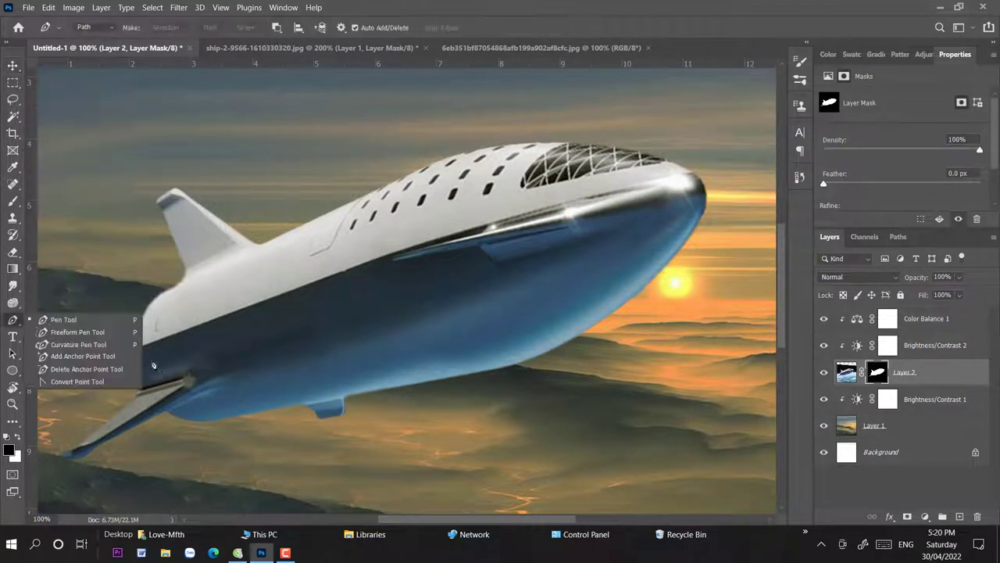
pyautogui.click(62, 321)
pyautogui.click(136, 351)
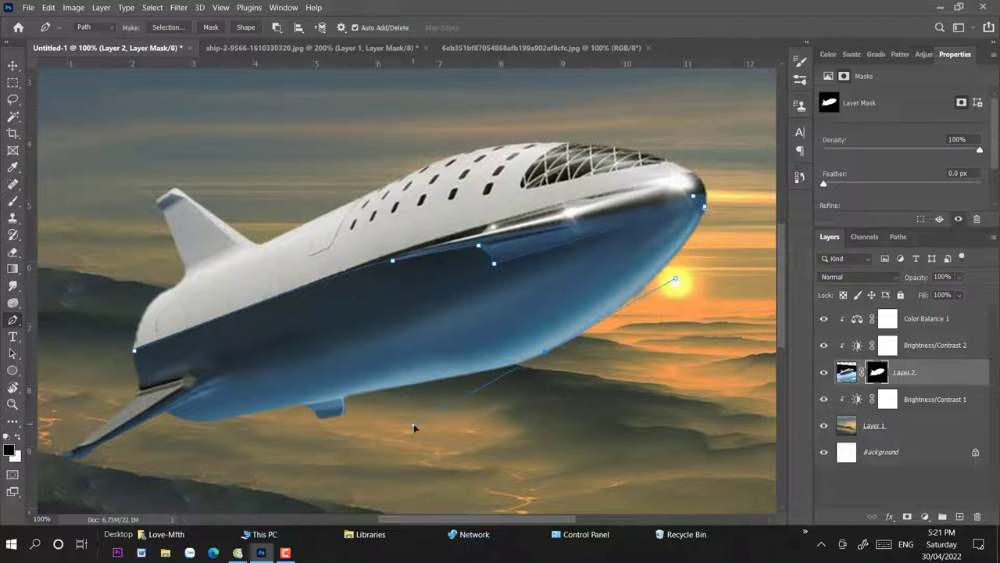
pyautogui.moveTo(414, 427); pyautogui.dragTo(413, 425)
pyautogui.keyDown('alt'); pyautogui.scroll(1, 464, 376); pyautogui.keyUp('alt')
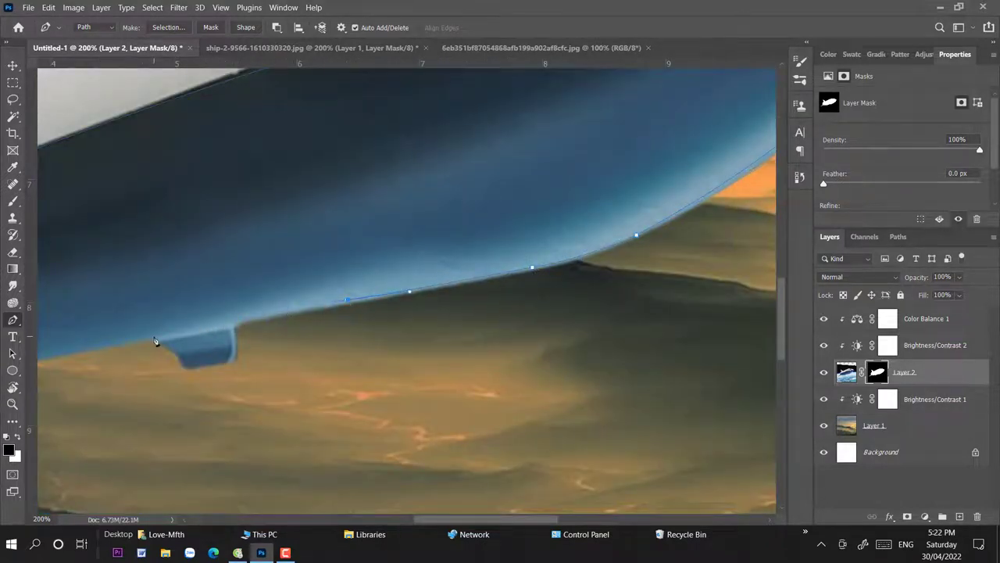
pyautogui.hscroll(-5, 155, 342)
pyautogui.scroll(-1, 365, 250)
pyautogui.hscroll(-1, 365, 250)
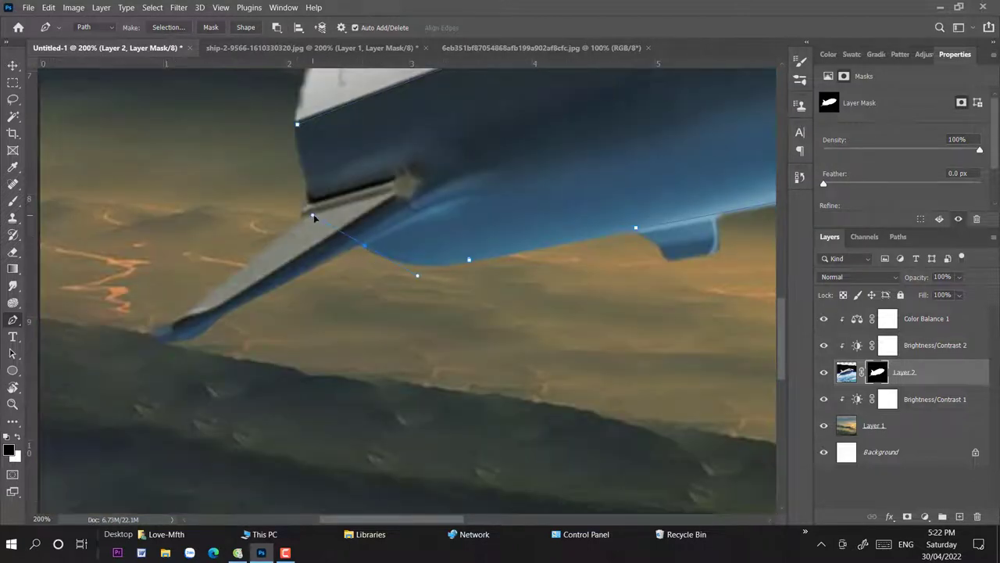
pyautogui.scroll(1, 476, 200)
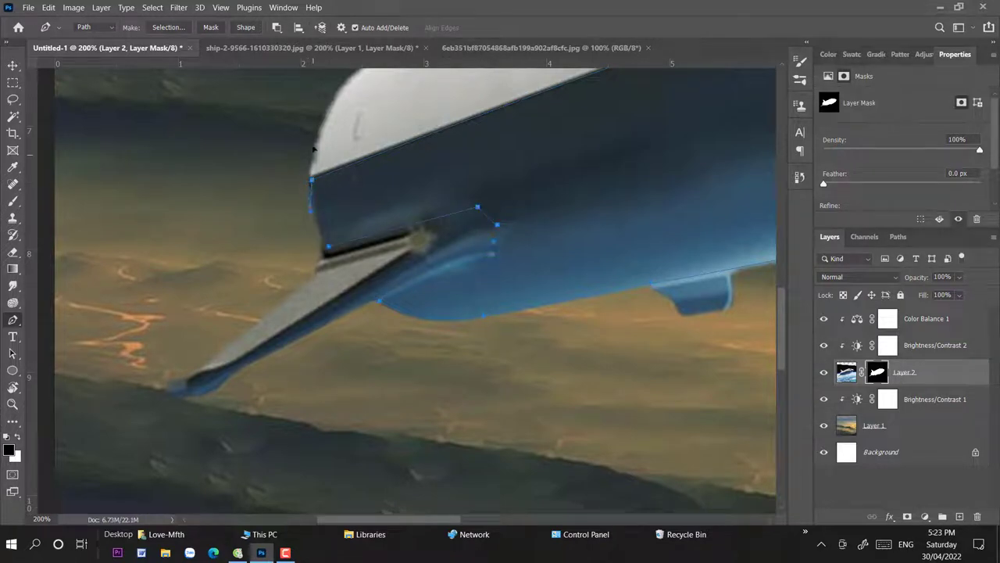
pyautogui.hotkey('ctrl', '0')
# Step: Paint the traced underside black in the ship's mask, deselect, and add a new empty Layer 3
pyautogui.hotkey('ctrl', 'Return')
pyautogui.press('b')
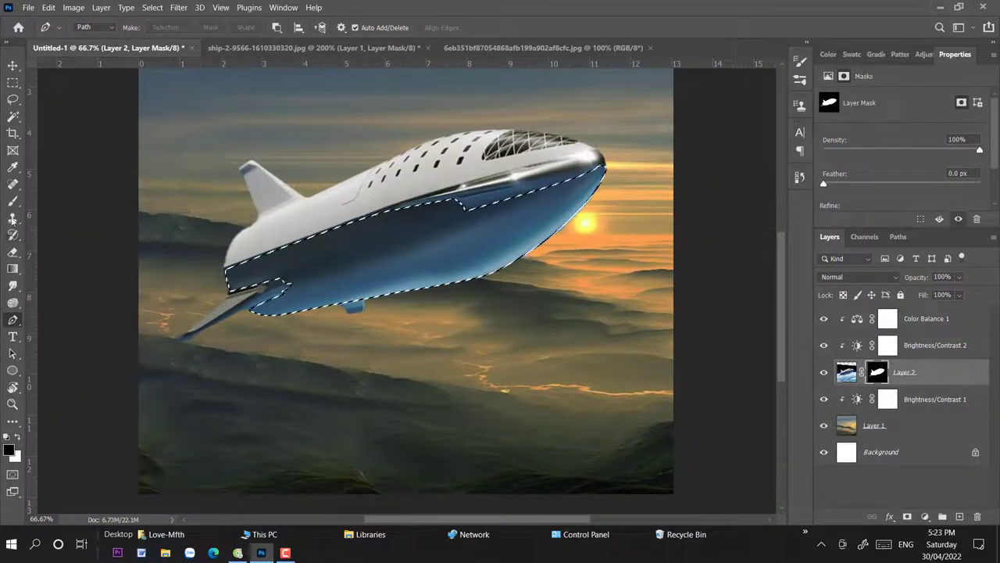
pyautogui.moveTo(598, 185); pyautogui.dragTo(243, 322)
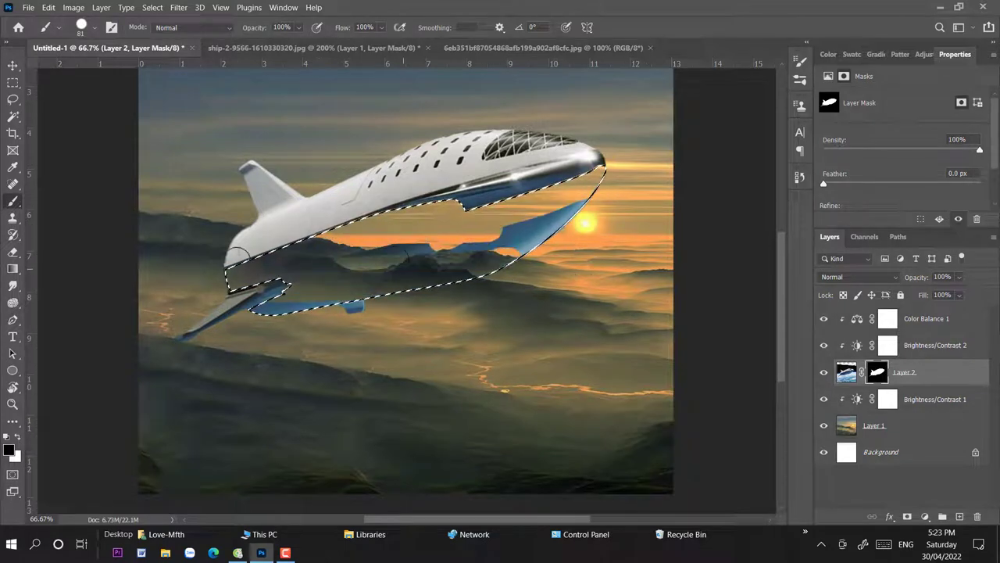
pyautogui.hotkey('ctrl', 'd')
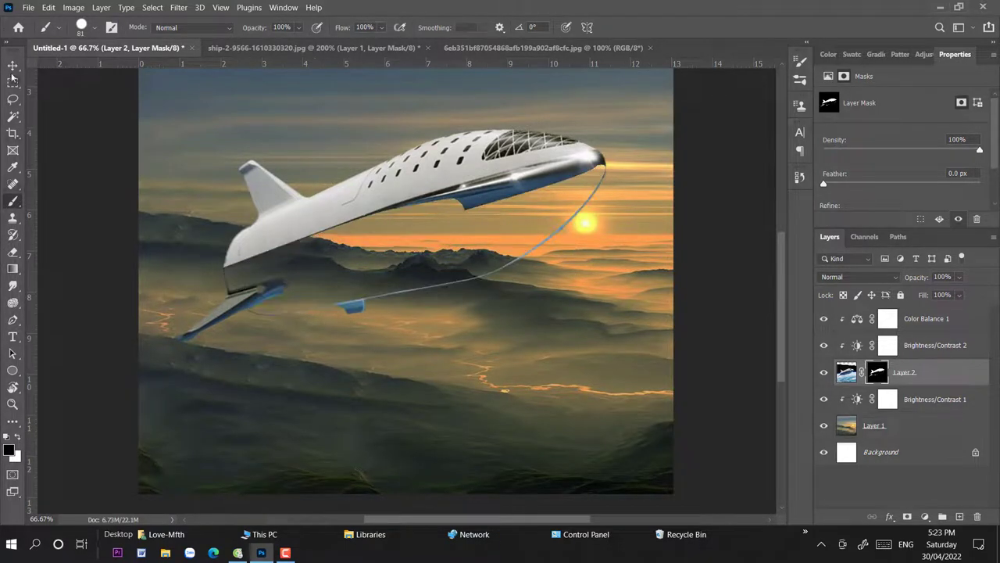
pyautogui.press('v')
pyautogui.hotkey('ctrl', 'shift', 'alt', 'n')
# Step: Draw a closed curved Pen path around the rear wing joint on Layer 3
pyautogui.scroll(5, 222, 279)
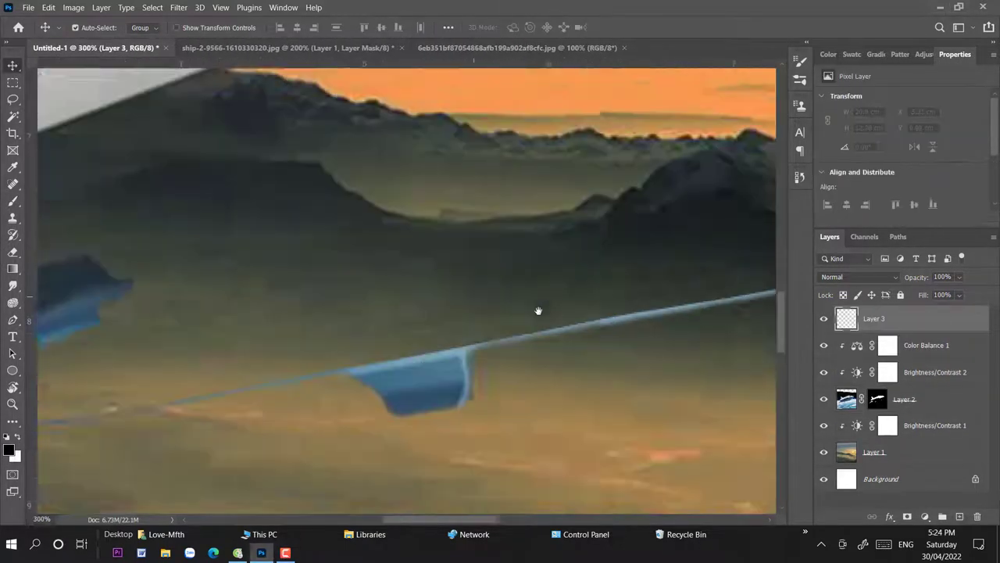
pyautogui.press('p')
pyautogui.click(140, 211)
pyautogui.moveTo(164, 322); pyautogui.dragTo(192, 365)
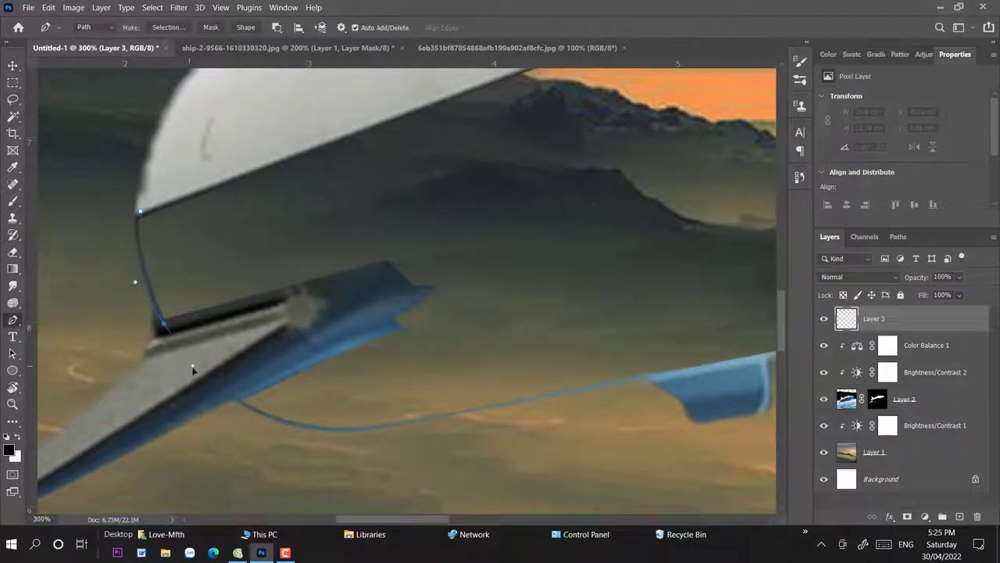
pyautogui.moveTo(201, 405); pyautogui.dragTo(200, 405)
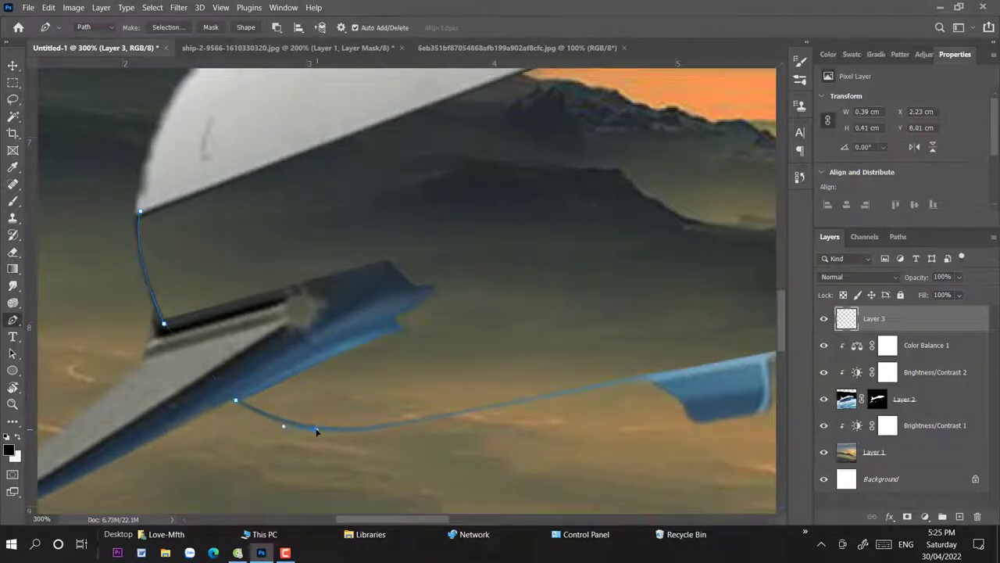
pyautogui.hotkey('ctrl', '-')
pyautogui.hotkey('ctrl', '-')
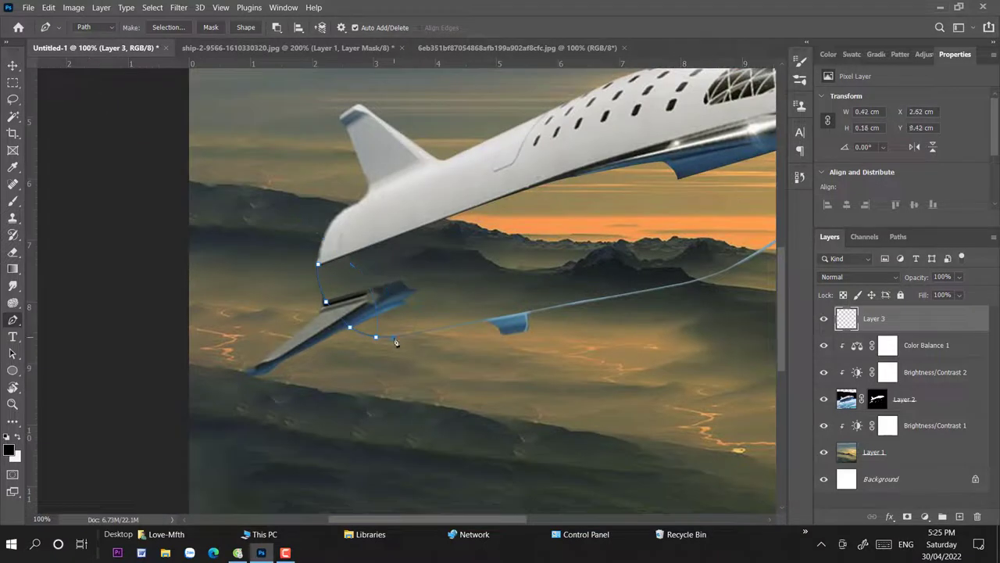
pyautogui.click(353, 252)
pyautogui.moveTo(280, 204); pyautogui.dragTo(269, 190)
# Step: Fill the wing-joint selection with black and move Layer 3 below Layer 2
pyautogui.press('v')
pyautogui.hotkey('ctrl', 'Return')
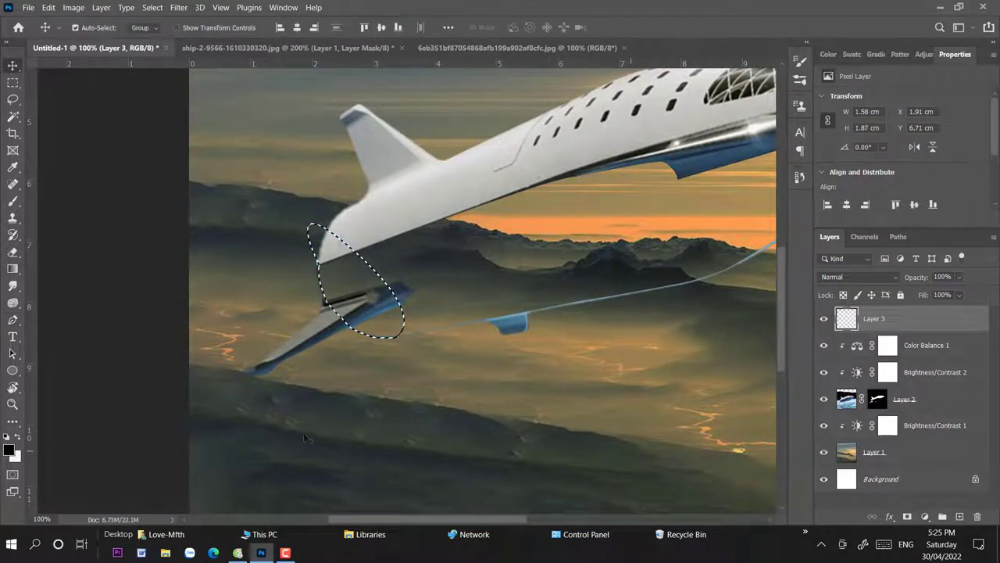
pyautogui.hotkey('alt', 'BackSpace')
pyautogui.hotkey('ctrl', 'd')
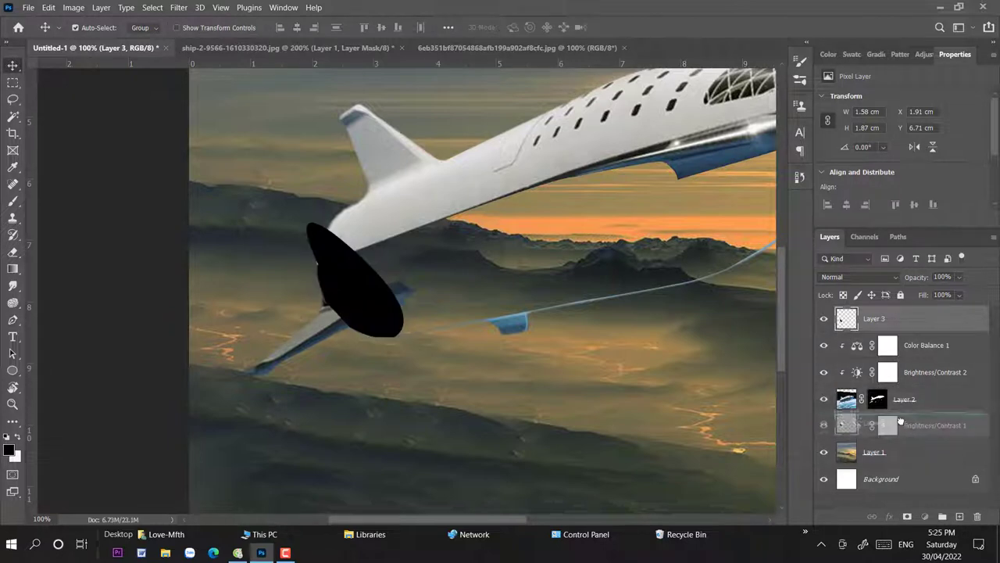
pyautogui.moveTo(896, 318); pyautogui.dragTo(895, 412)
# Step: Erase the black shape's overhanging edges on Layer 3 with a 100% Eraser, reduced to 12 px
pyautogui.click(516, 389)
pyautogui.scroll(1, 516, 388)
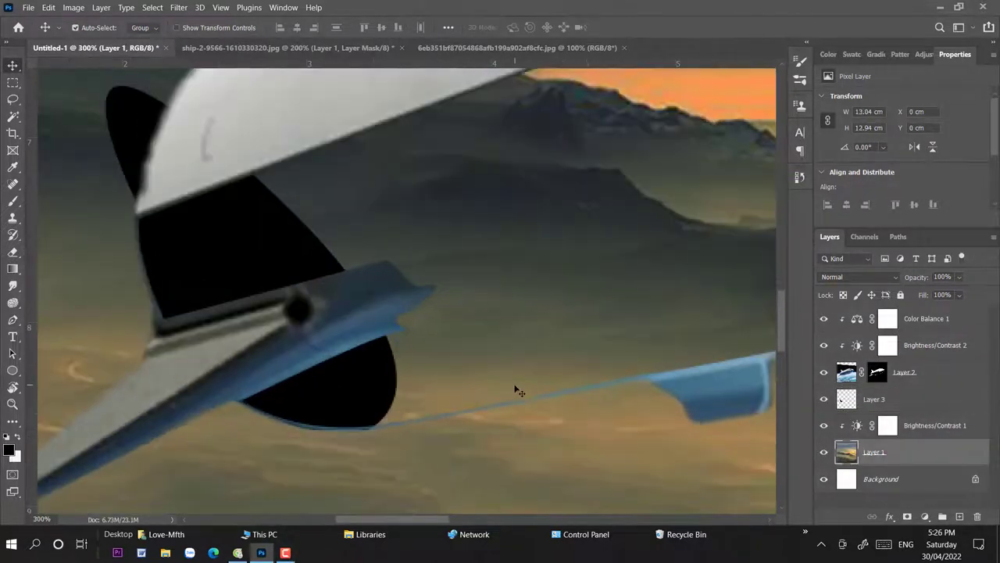
pyautogui.scroll(1, 531, 357)
pyautogui.click(867, 399)
pyautogui.click(14, 254)
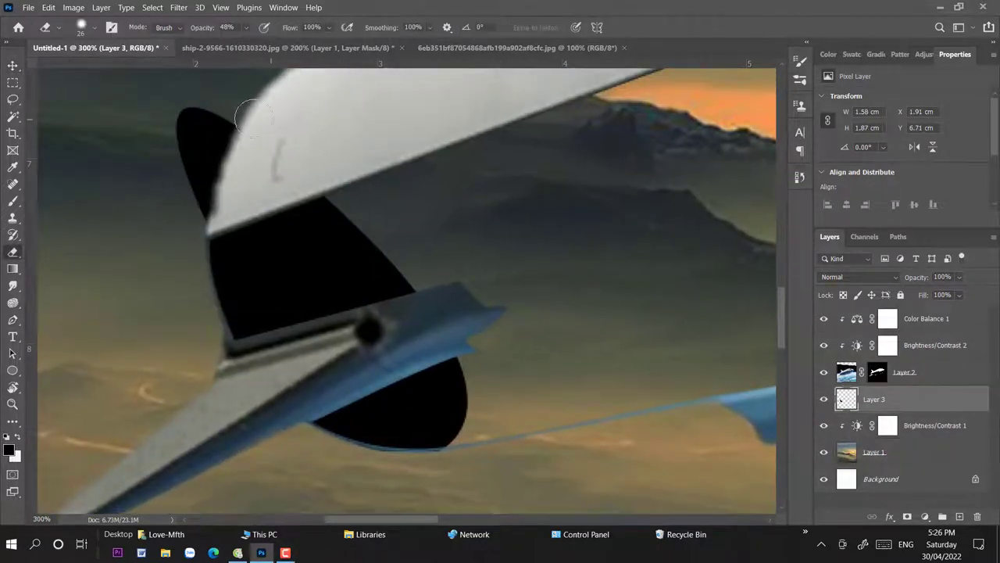
pyautogui.moveTo(256, 42); pyautogui.dragTo(290, 42)
pyautogui.moveTo(226, 125)
pyautogui.mouseDown()
pyautogui.moveTo(209, 204)
pyautogui.moveTo(201, 190)
pyautogui.mouseUp()
pyautogui.rightClick(201, 190)
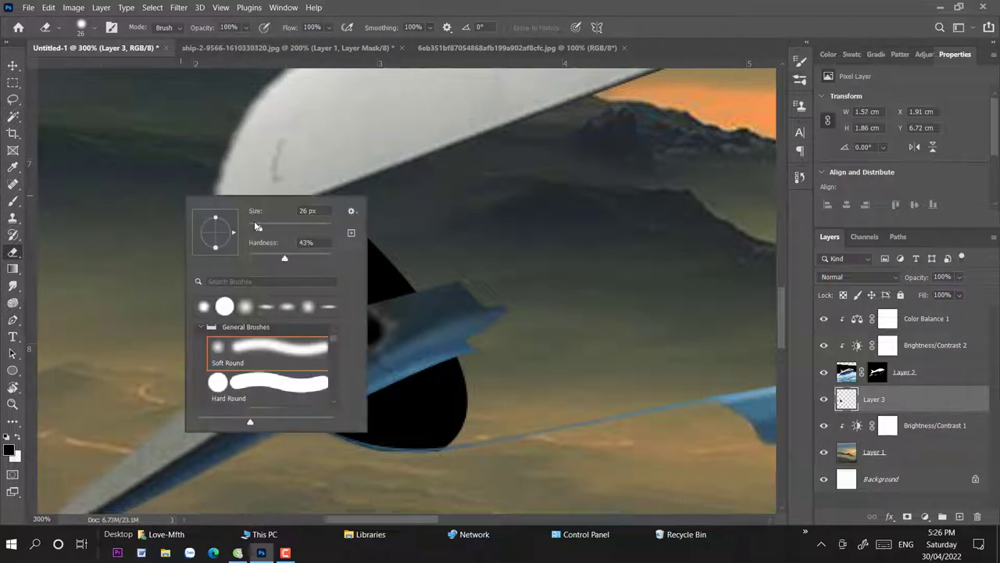
pyautogui.doubleClick(202, 289)
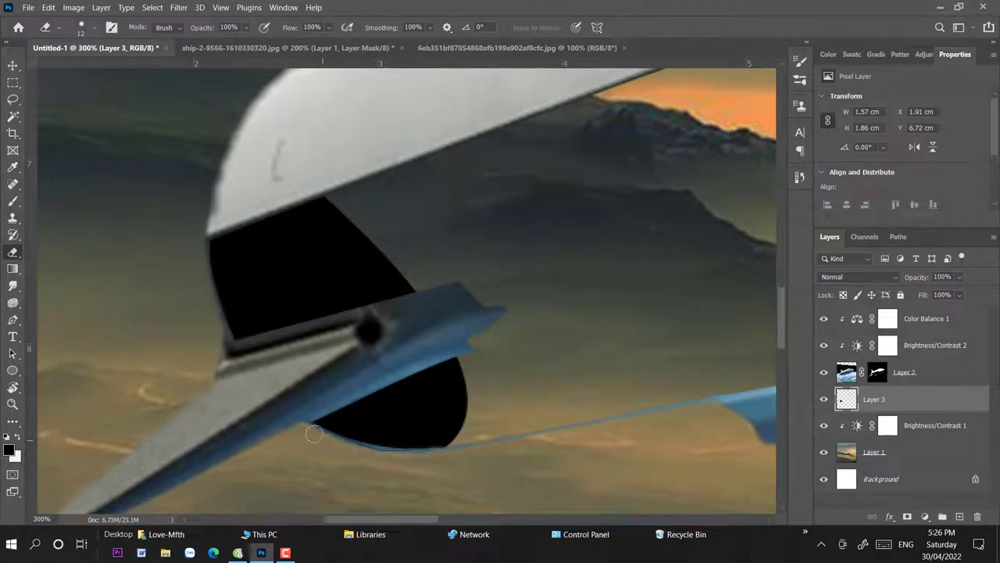
pyautogui.moveTo(314, 434); pyautogui.dragTo(359, 444)
# Step: Outline the ship's underside from the tail to the cockpit with a Pen path
pyautogui.press('v')
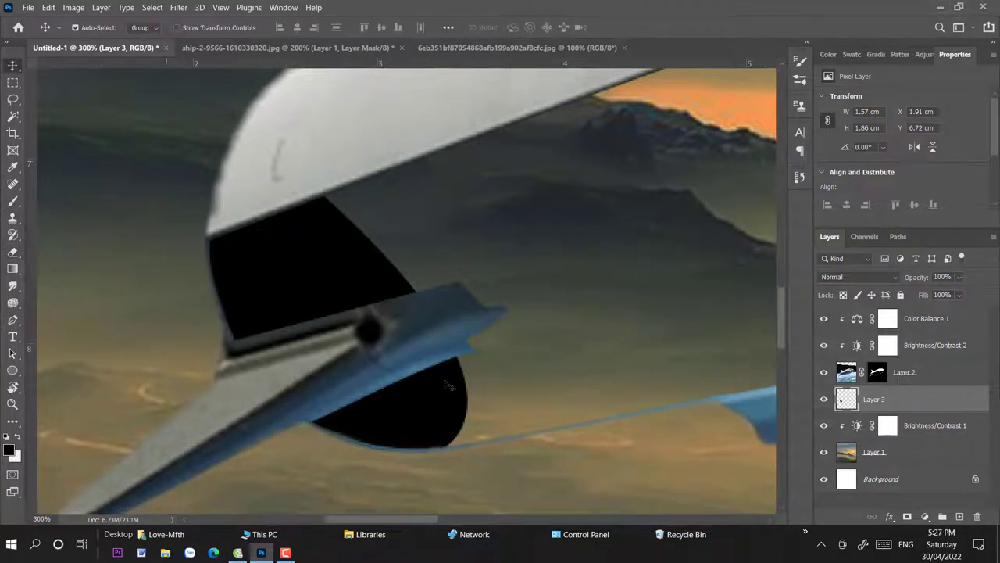
pyautogui.hotkey('ctrl', '-')
pyautogui.hotkey('ctrl', '-')
pyautogui.hotkey('ctrl', '-')
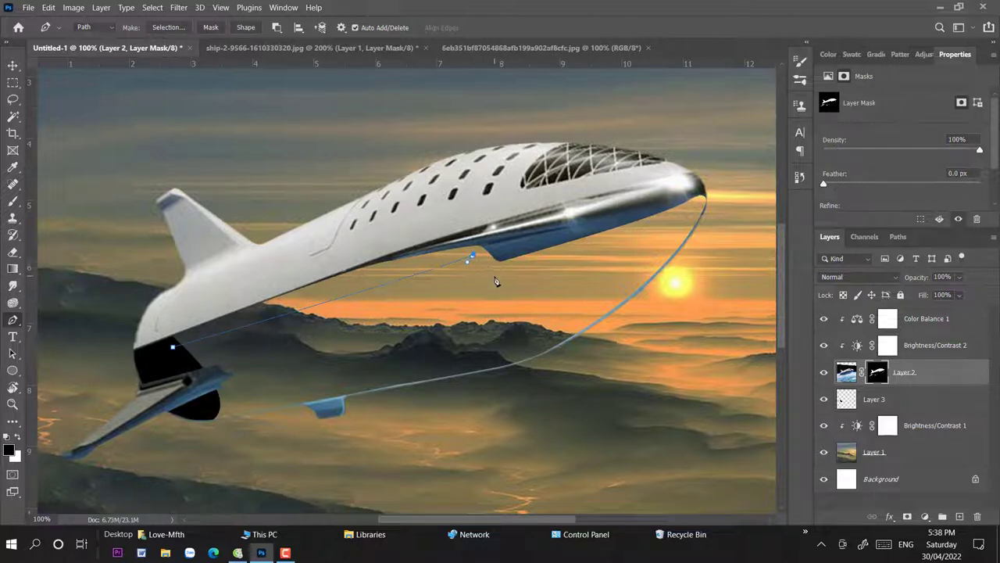
pyautogui.moveTo(494, 275); pyautogui.dragTo(509, 278)
pyautogui.moveTo(550, 168); pyautogui.dragTo(181, 307)
pyautogui.hotkey('ctrl', 'Return')
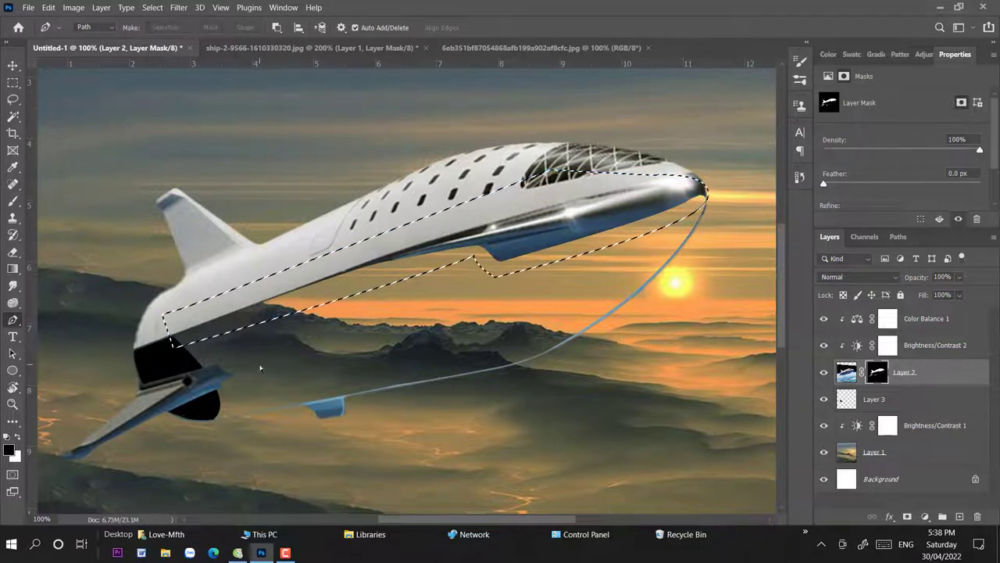
# Step: Extend the outline around the nose, fill the selection black, and deselect
pyautogui.moveTo(705, 195); pyautogui.dragTo(742, 118)
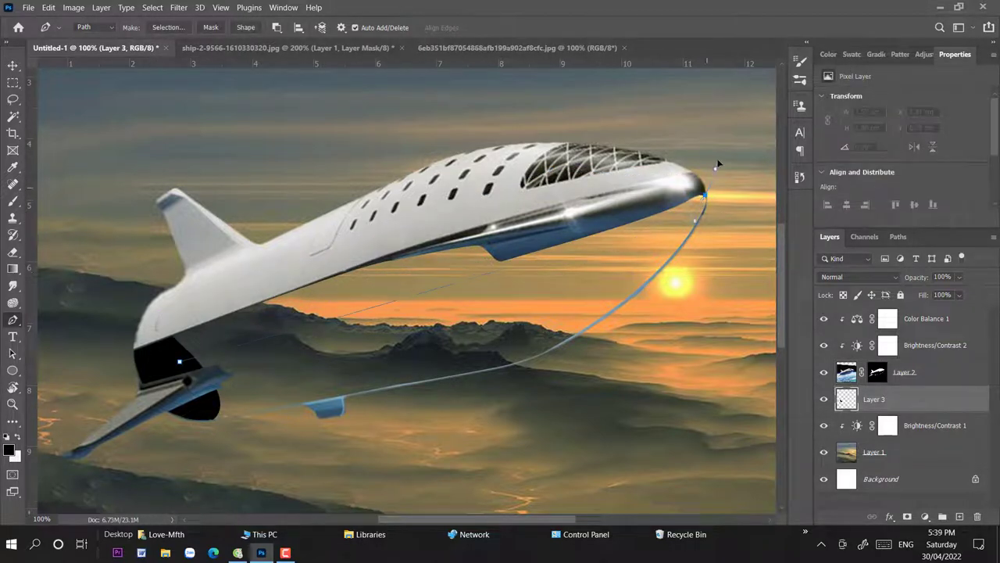
pyautogui.moveTo(706, 195); pyautogui.dragTo(457, 193)
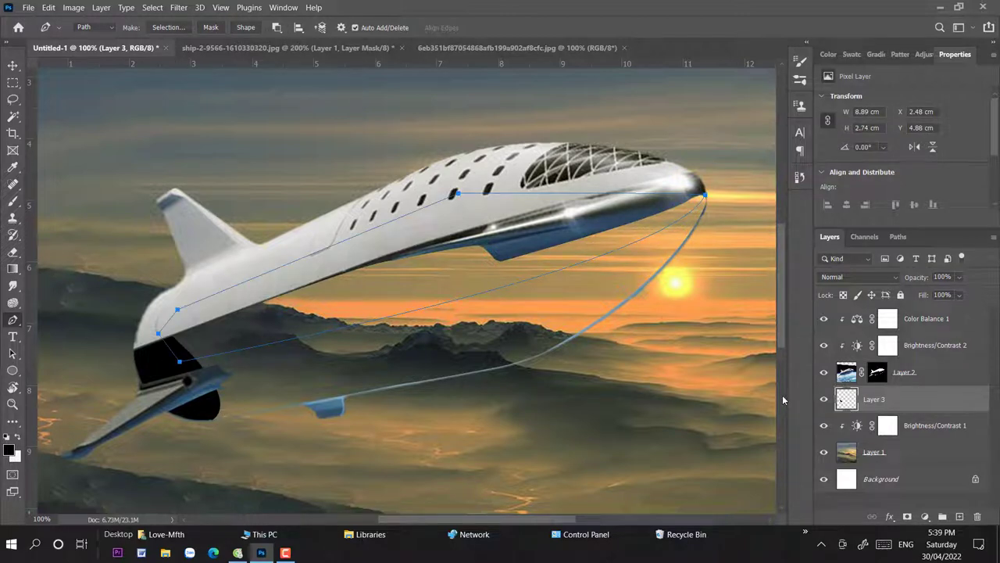
pyautogui.hotkey('ctrl', 'Return')
pyautogui.hotkey('alt', 'BackSpace')
pyautogui.hotkey('ctrl', 'd')
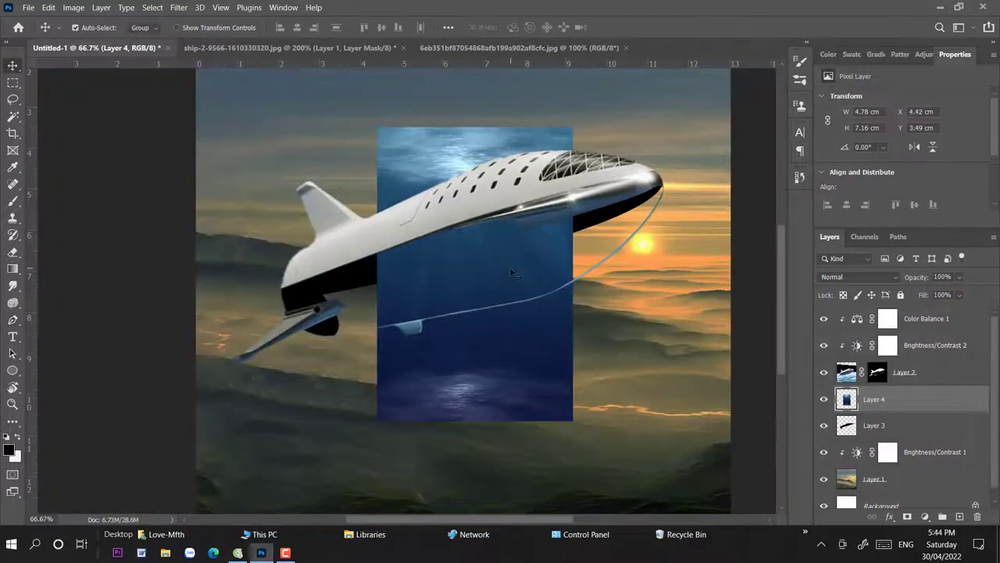
# Step: Rotate the water image about -18°, then scale and squash it over the ship's hull
pyautogui.hotkey('ctrl', 't')
pyautogui.moveTo(583, 119); pyautogui.dragTo(512, 99)
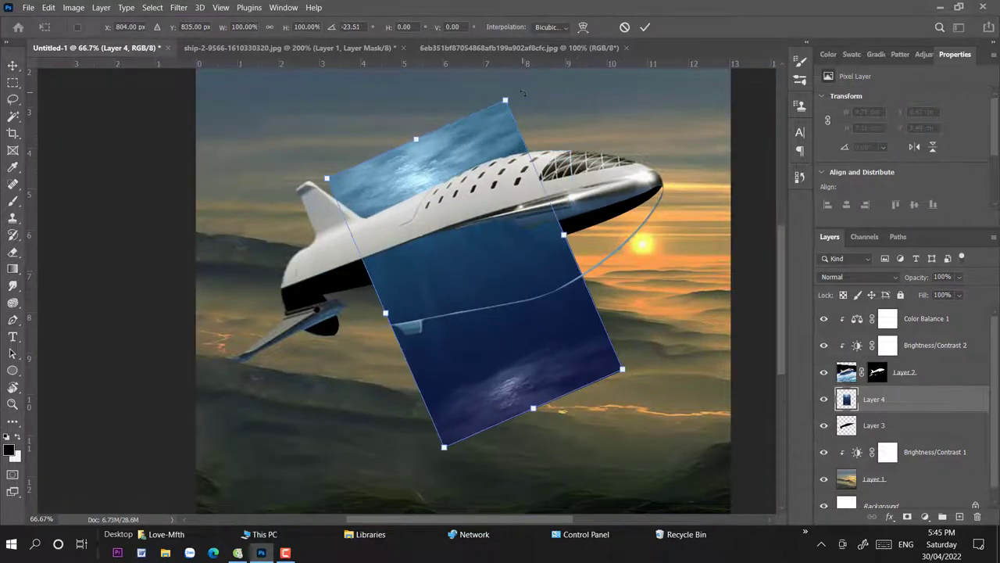
pyautogui.moveTo(415, 138)
pyautogui.mouseDown()
pyautogui.moveTo(406, 113)
pyautogui.moveTo(474, 274)
pyautogui.mouseUp()
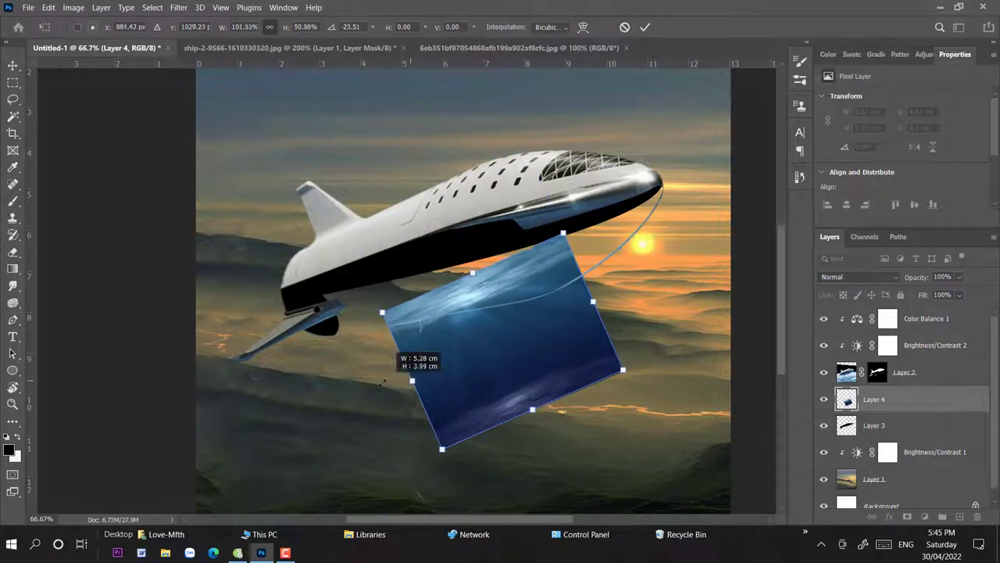
pyautogui.moveTo(387, 312); pyautogui.dragTo(172, 403)
pyautogui.moveTo(453, 393)
pyautogui.mouseDown()
pyautogui.moveTo(560, 281)
pyautogui.moveTo(544, 263)
pyautogui.mouseUp()
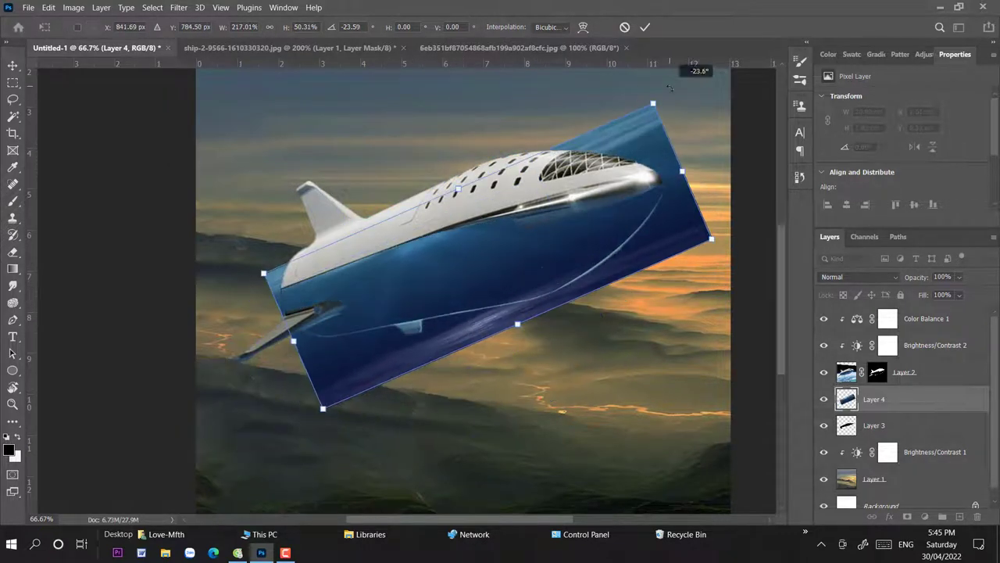
pyautogui.moveTo(688, 86)
pyautogui.mouseDown()
pyautogui.moveTo(728, 199)
pyautogui.moveTo(667, 193)
pyautogui.mouseUp()
pyautogui.moveTo(452, 185); pyautogui.dragTo(461, 213)
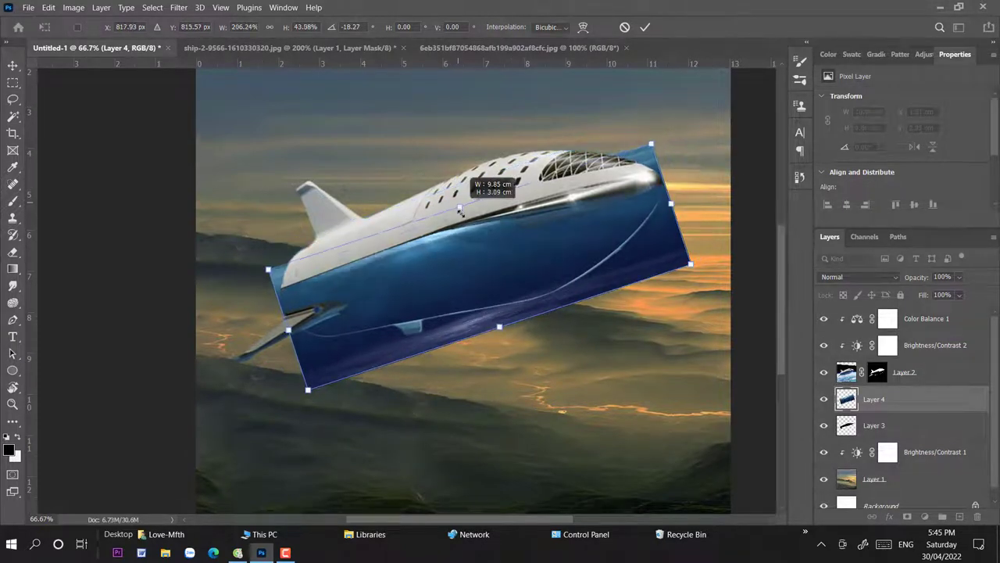
pyautogui.moveTo(498, 327); pyautogui.dragTo(495, 312)
# Step: Warp the water image's corners and edges to hug the curved belly and nose
pyautogui.click(583, 27)
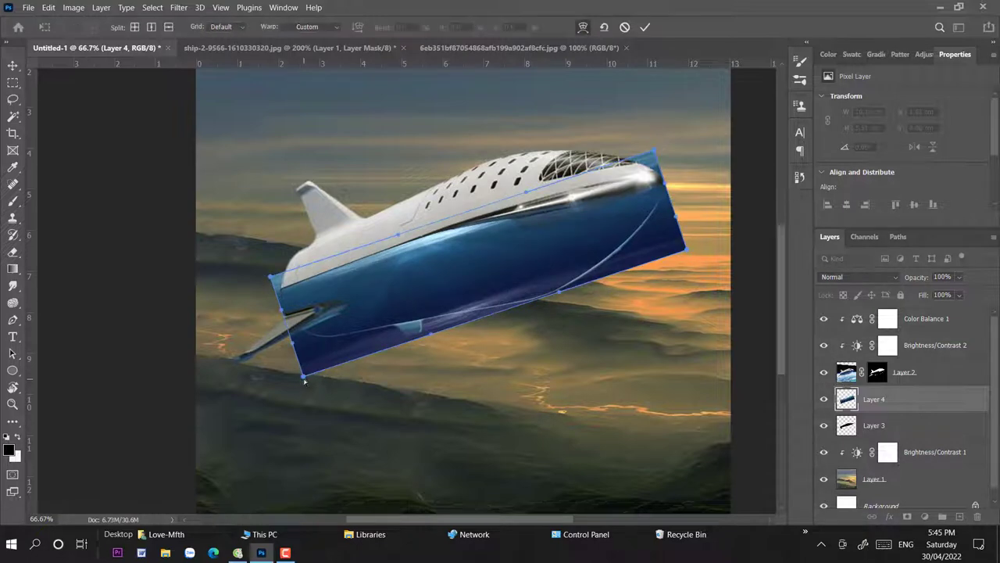
pyautogui.moveTo(304, 376); pyautogui.dragTo(296, 341)
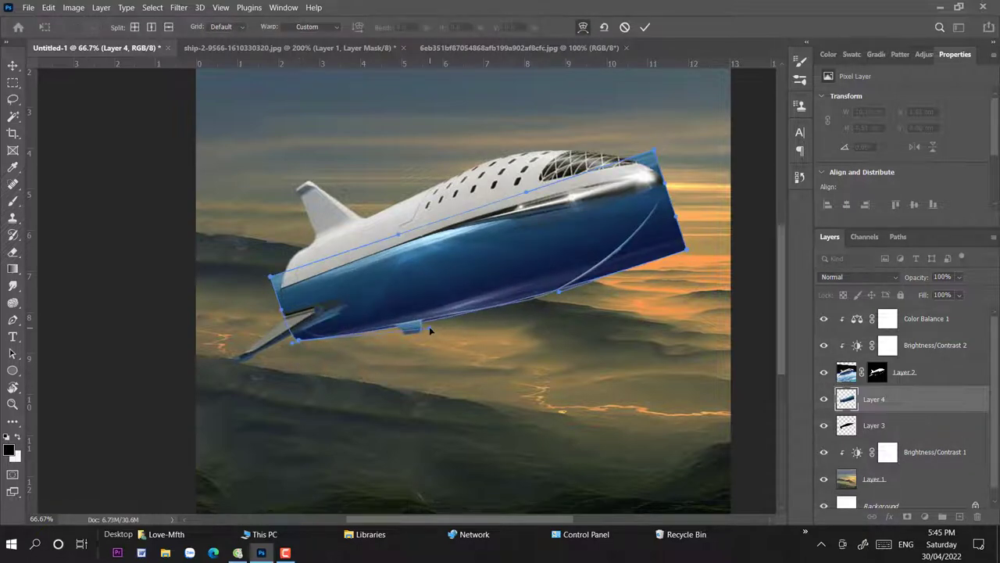
pyautogui.moveTo(685, 250); pyautogui.dragTo(670, 192)
pyautogui.moveTo(576, 289); pyautogui.dragTo(512, 307)
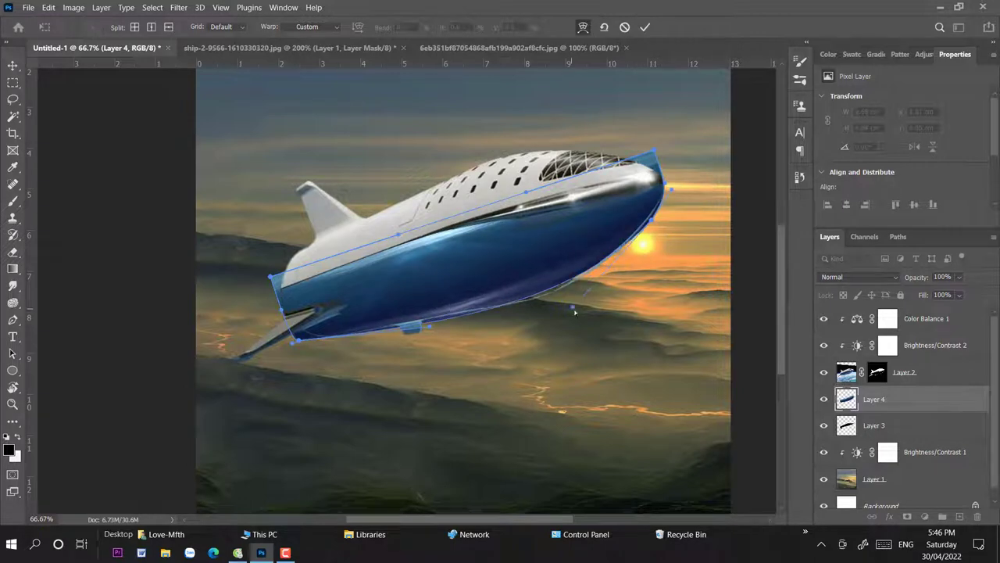
pyautogui.scroll(1, 512, 307)
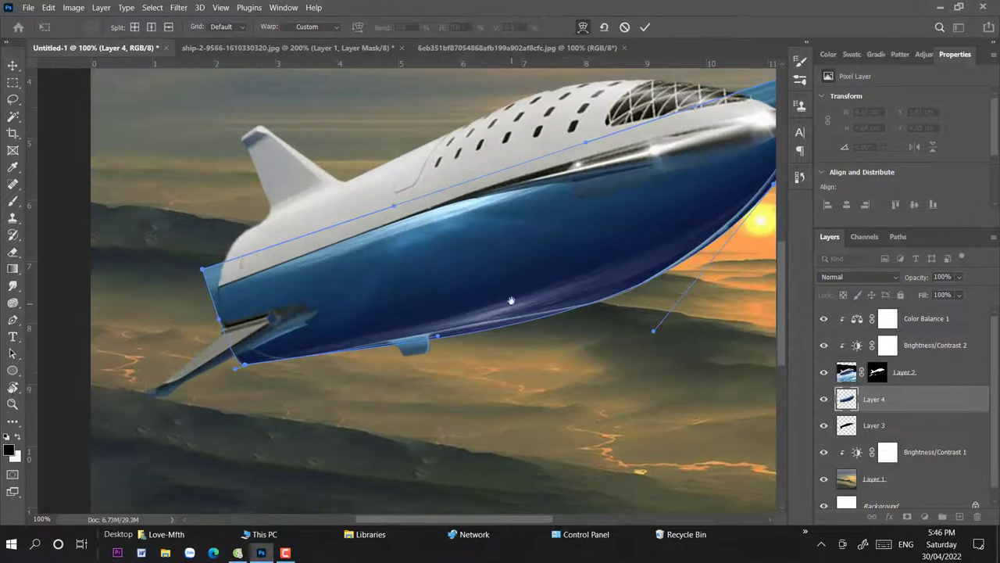
pyautogui.press('Return')
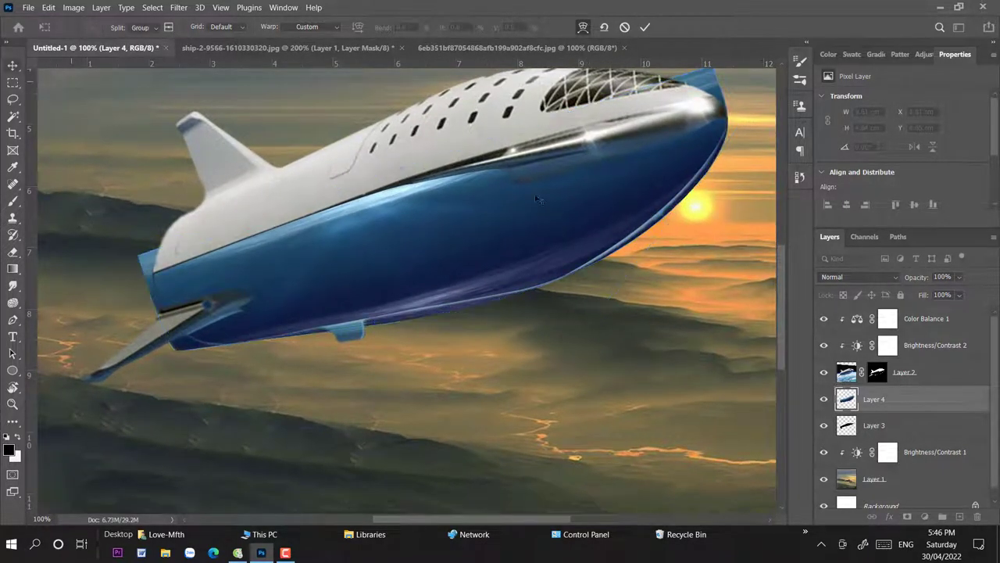
# Step: Add a mask to Layer 4, load the hull selection, and paint out water past the right edge
pyautogui.click(907, 516)
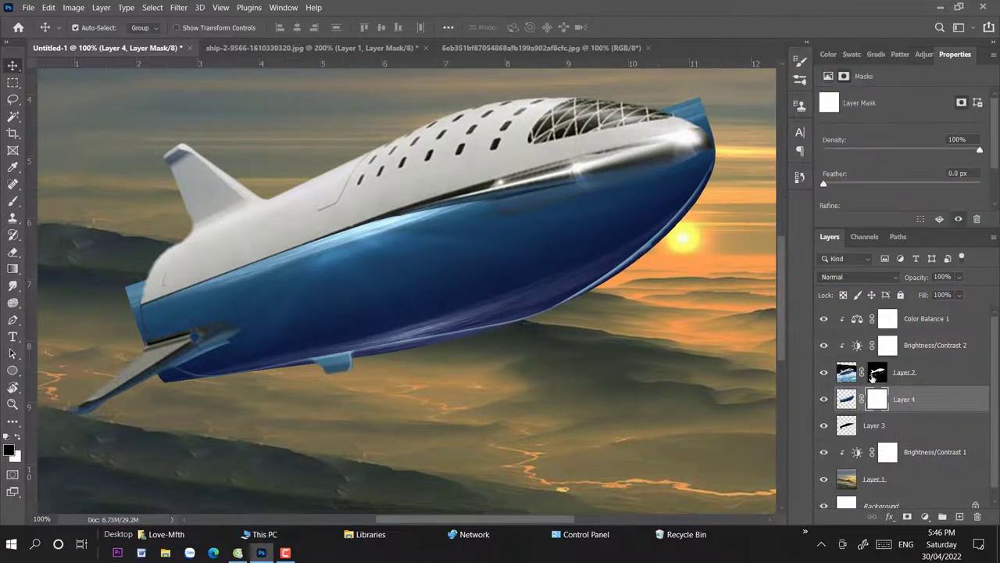
pyautogui.keyDown('ctrl'); pyautogui.click(877, 372); pyautogui.keyUp('ctrl')
pyautogui.scroll(2, 544, 267)
pyautogui.moveTo(73, 413); pyautogui.dragTo(112, 339)
pyautogui.press('b')
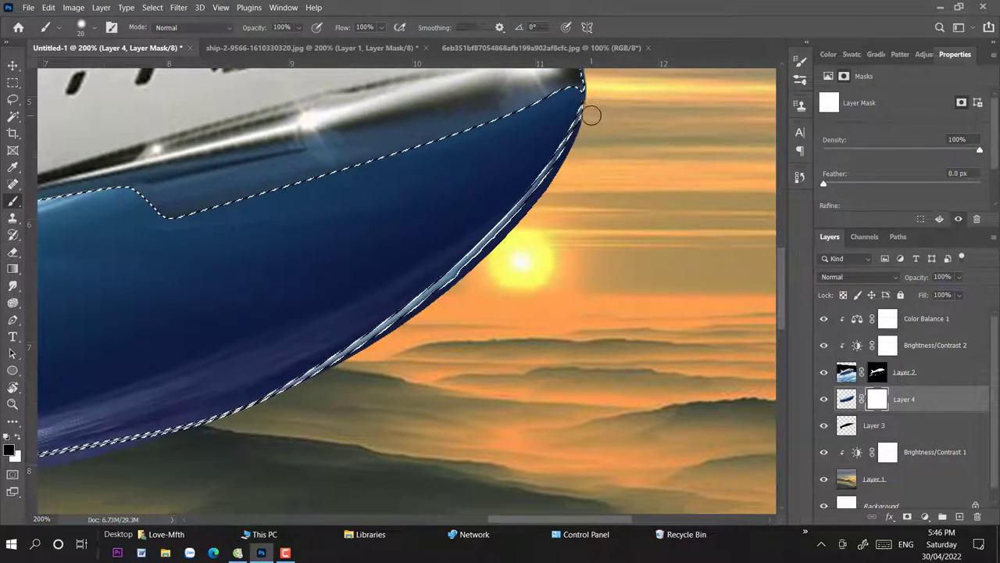
pyautogui.moveTo(590, 112)
pyautogui.mouseDown()
pyautogui.moveTo(549, 187)
pyautogui.moveTo(350, 361)
pyautogui.moveTo(602, 138)
pyautogui.mouseUp()
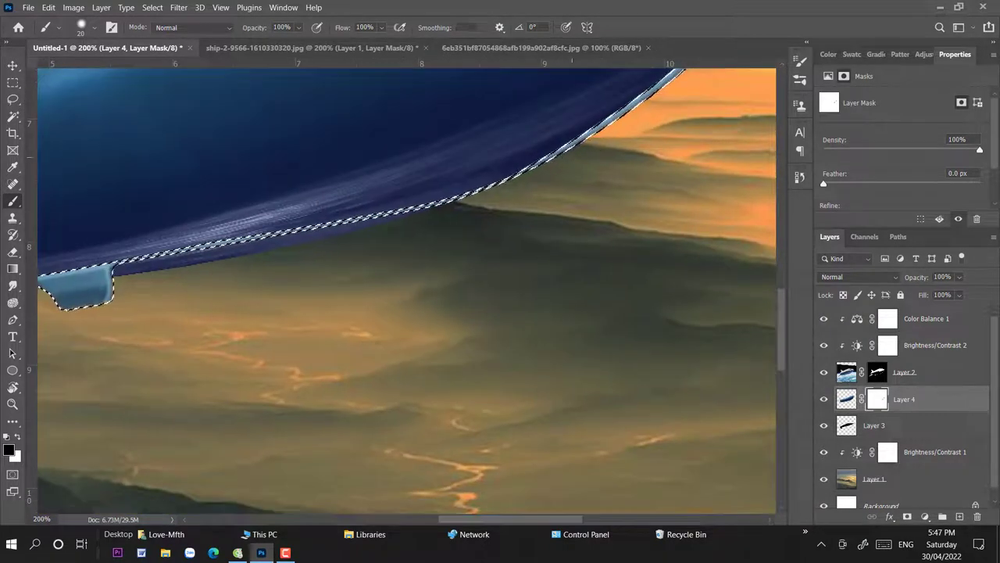
# Step: Hide the water strips below the hull's lower and left edges, then deselect
pyautogui.moveTo(424, 218)
pyautogui.mouseDown()
pyautogui.moveTo(594, 212)
pyautogui.moveTo(373, 250)
pyautogui.mouseUp()
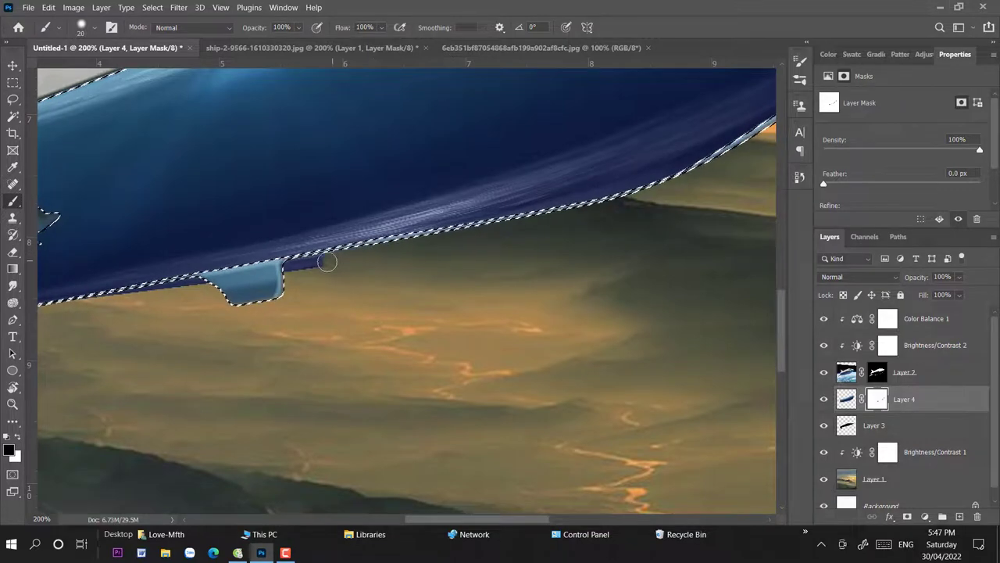
pyautogui.moveTo(282, 285); pyautogui.dragTo(681, 245)
pyautogui.moveTo(597, 244)
pyautogui.mouseDown()
pyautogui.moveTo(508, 261)
pyautogui.moveTo(542, 254)
pyautogui.mouseUp()
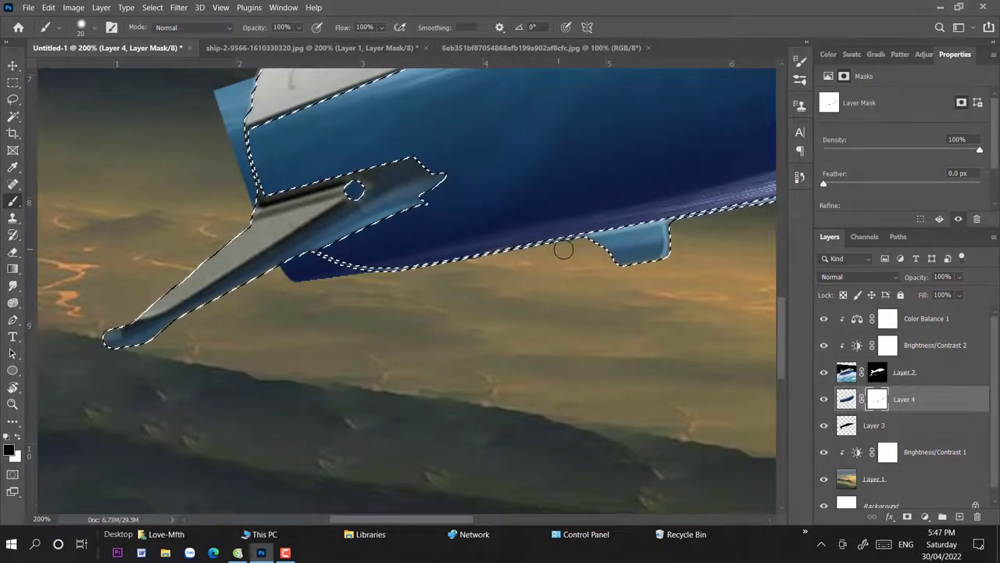
pyautogui.moveTo(281, 263)
pyautogui.mouseDown()
pyautogui.moveTo(297, 292)
pyautogui.moveTo(325, 275)
pyautogui.mouseUp()
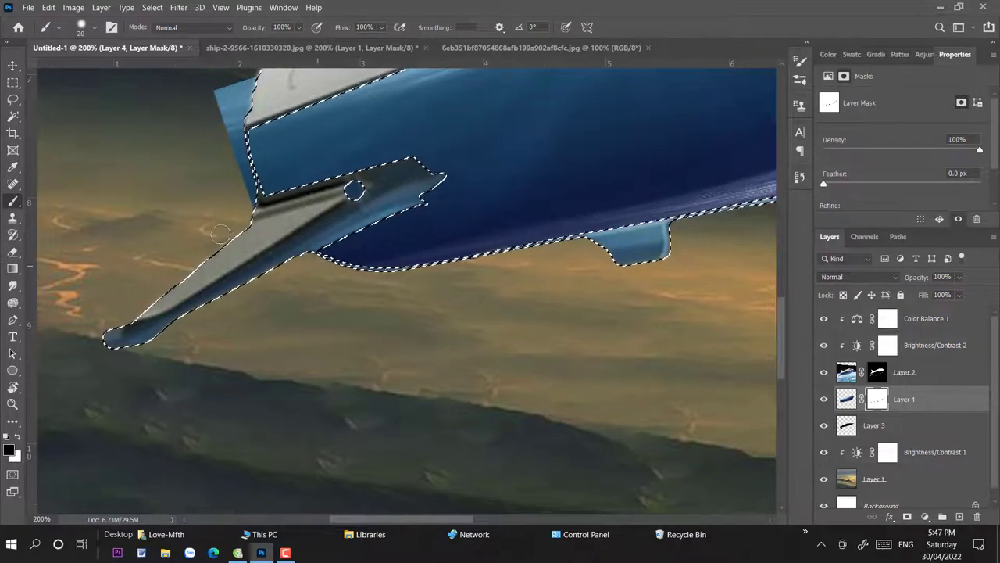
pyautogui.scroll(3, 336, 258)
pyautogui.hscroll(-2, 336, 258)
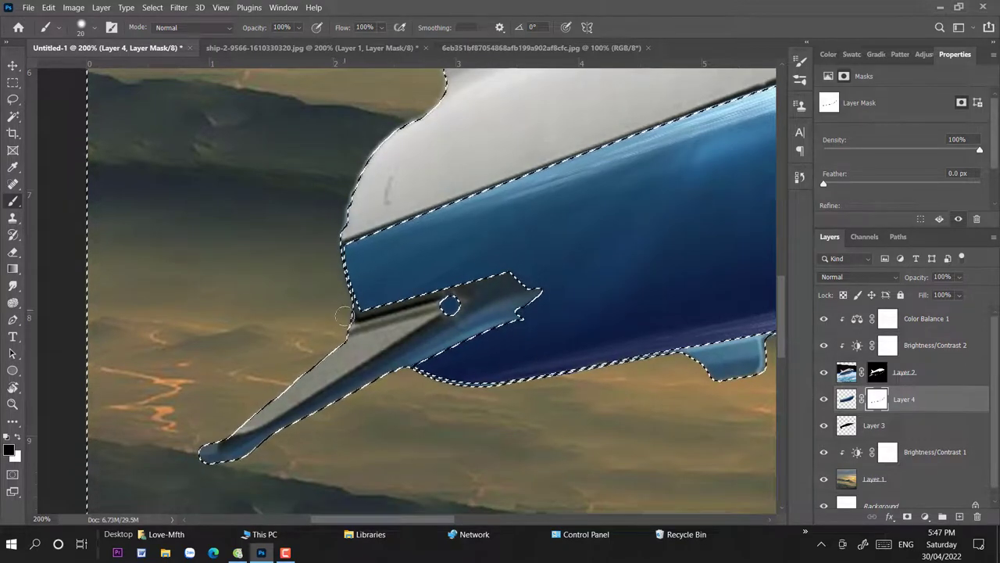
pyautogui.scroll(-3, 515, 324)
pyautogui.hotkey('ctrl', 'd')
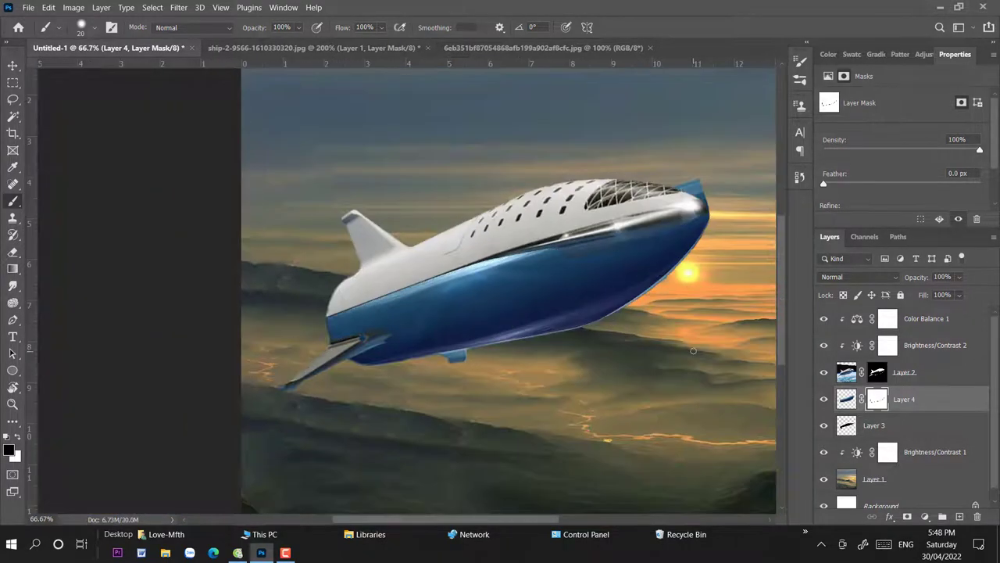
pyautogui.scroll(2, 693, 351)
pyautogui.scroll(1, 693, 351)
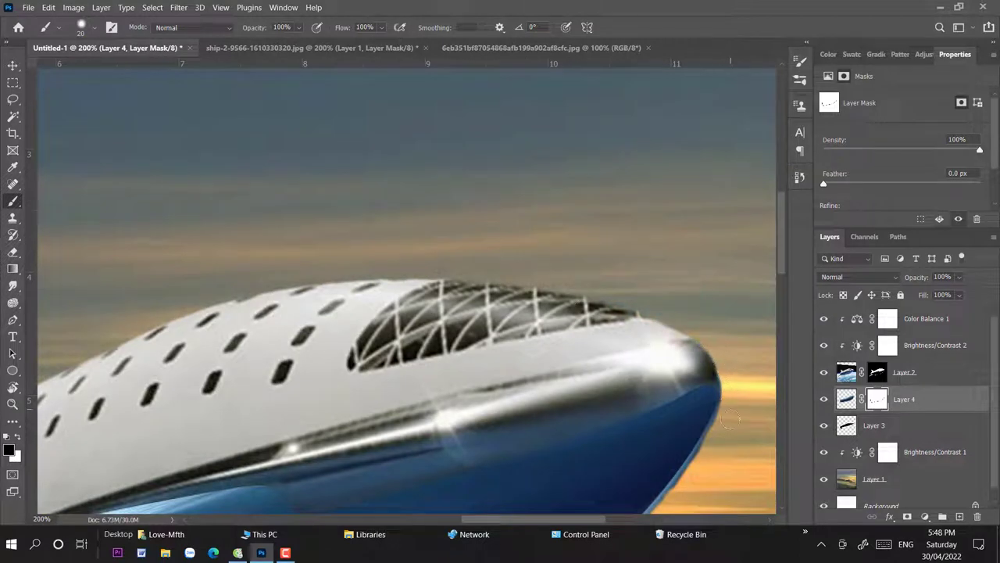
pyautogui.scroll(-2, 729, 420)
pyautogui.scroll(-1, 654, 330)
# Step: Return to painting on Layer 4's mask and pan along the hull's upper seam to the nose
pyautogui.click(13, 65)
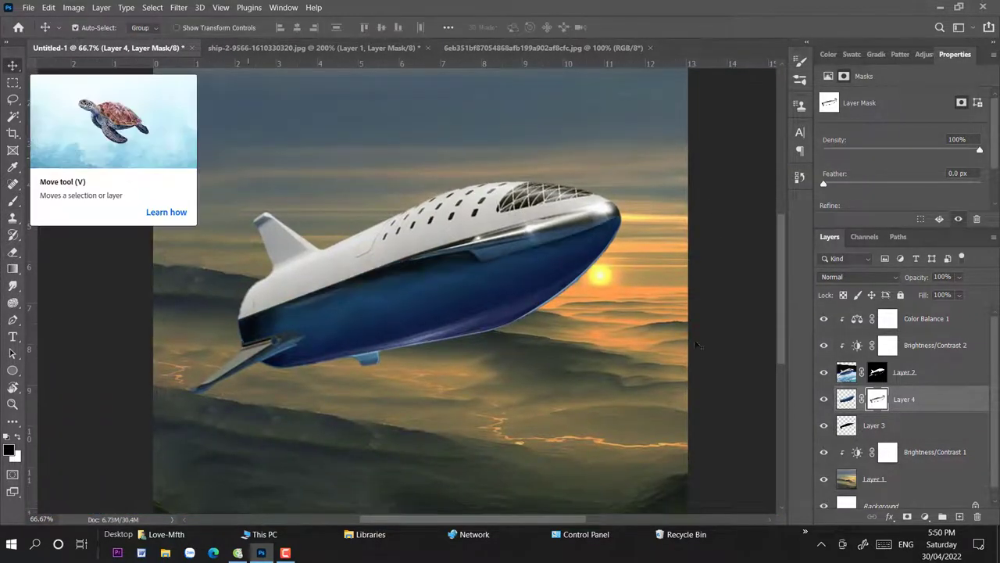
pyautogui.scroll(3, 544, 273)
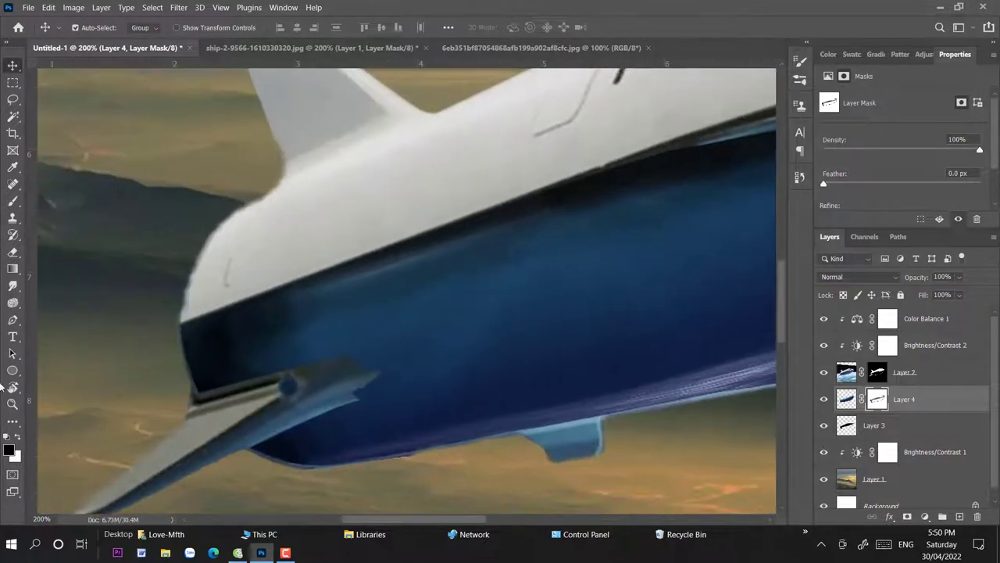
pyautogui.click(13, 200)
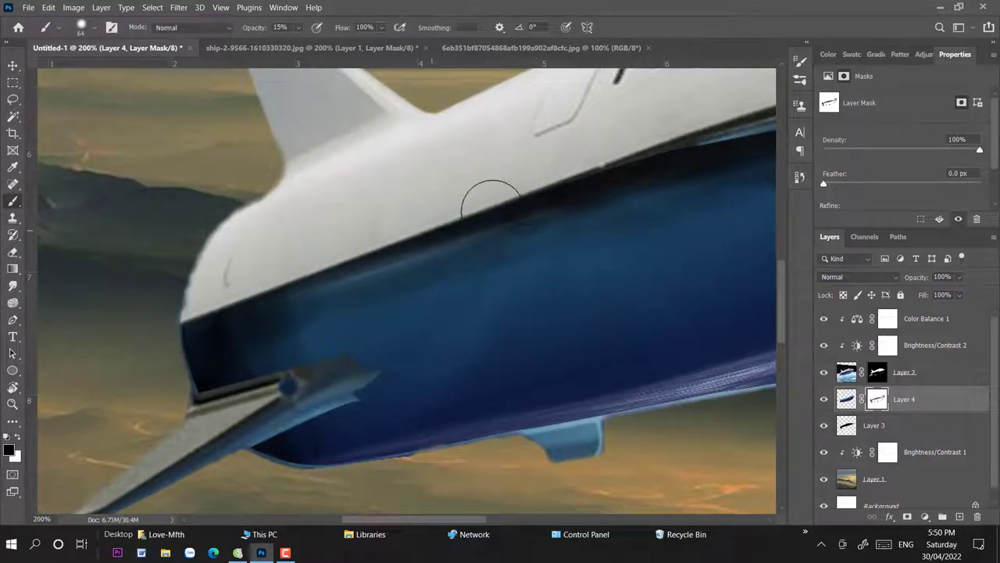
pyautogui.moveTo(472, 224); pyautogui.dragTo(354, 282)
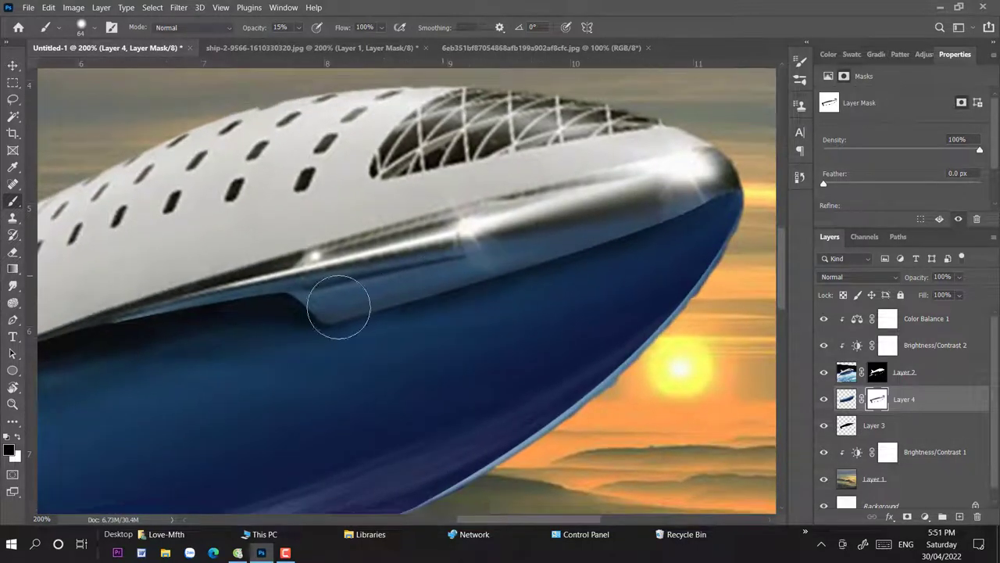
pyautogui.moveTo(471, 250); pyautogui.dragTo(241, 258)
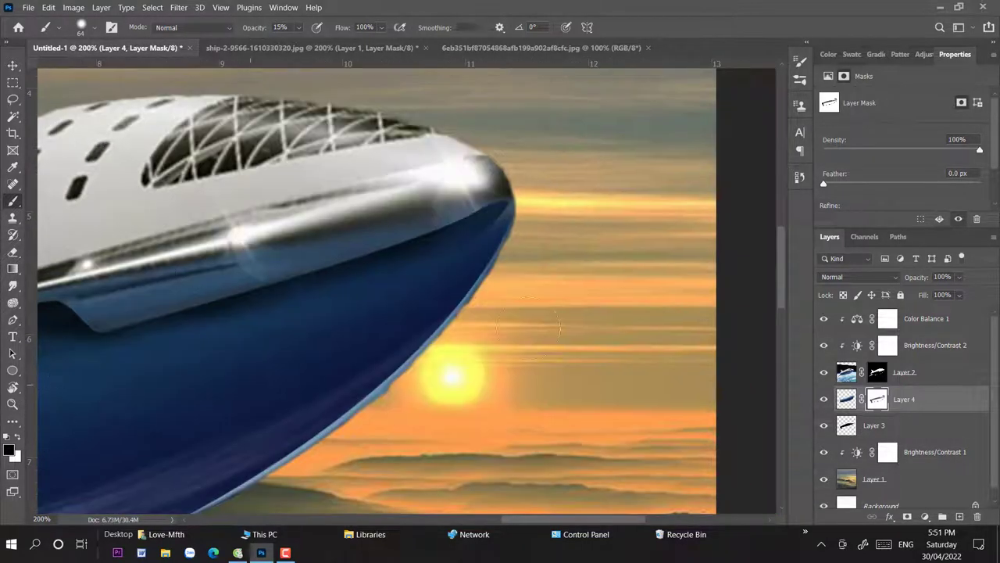
# Step: Shrink the brush to about 17 px and swap colours to soften the hull's top edge
pyautogui.rightClick(559, 327)
pyautogui.moveTo(722, 282); pyautogui.dragTo(707, 281)
pyautogui.press('x')
pyautogui.press('Return')
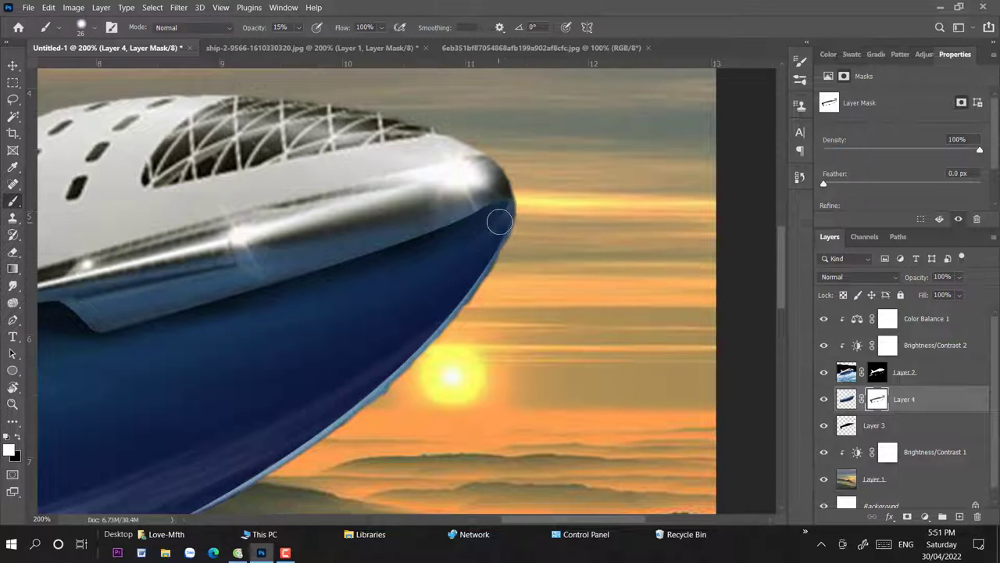
pyautogui.rightClick(499, 222)
pyautogui.moveTo(596, 246); pyautogui.dragTo(588, 245)
pyautogui.press('Return')
# Step: Zoom back out to the whole composite and target Layer 4's pixels with the Move tool
pyautogui.scroll(-2, 516, 234)
pyautogui.scroll(-1, 518, 232)
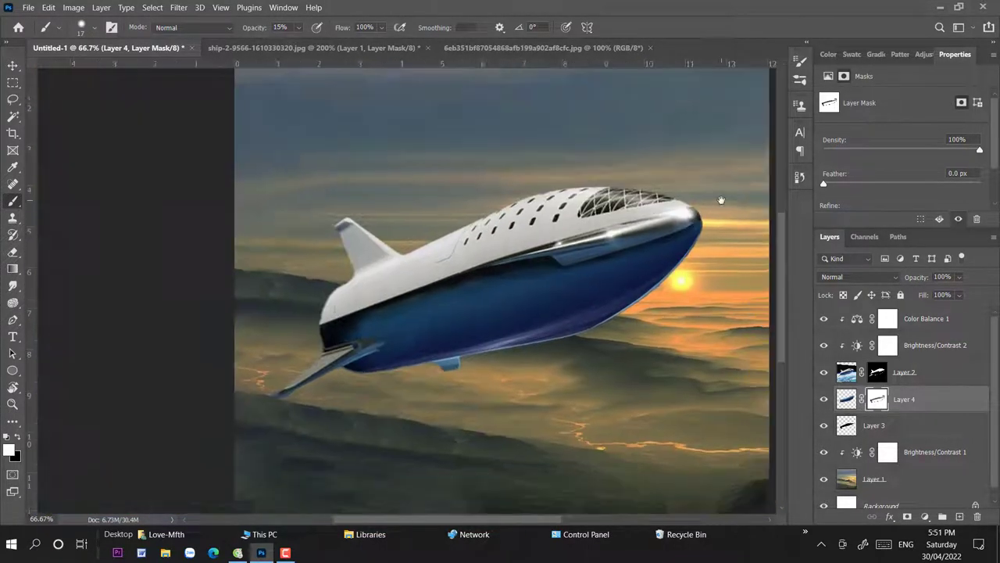
pyautogui.press('v')
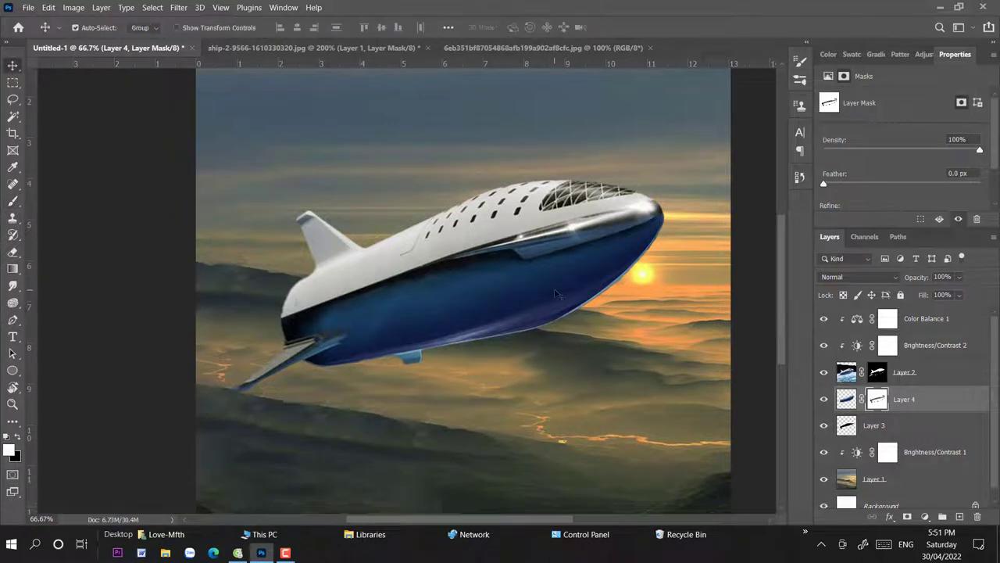
pyautogui.click(846, 398)
# Step: Add a Brightness/Contrast adjustment above Layer 4 with raised brightness
pyautogui.click(890, 517)
pyautogui.press('Escape')
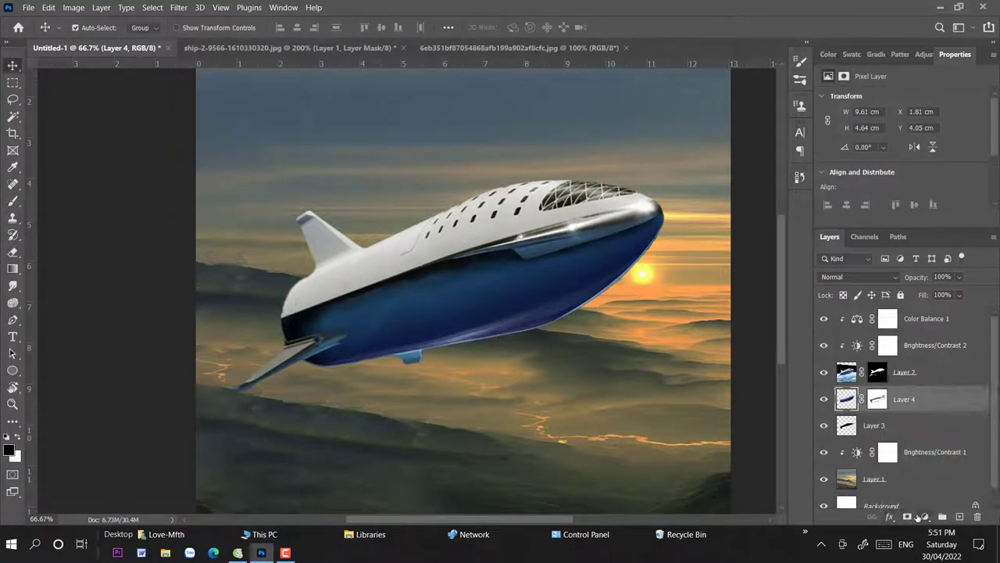
pyautogui.click(922, 517)
pyautogui.click(926, 324)
pyautogui.moveTo(911, 135); pyautogui.dragTo(928, 136)
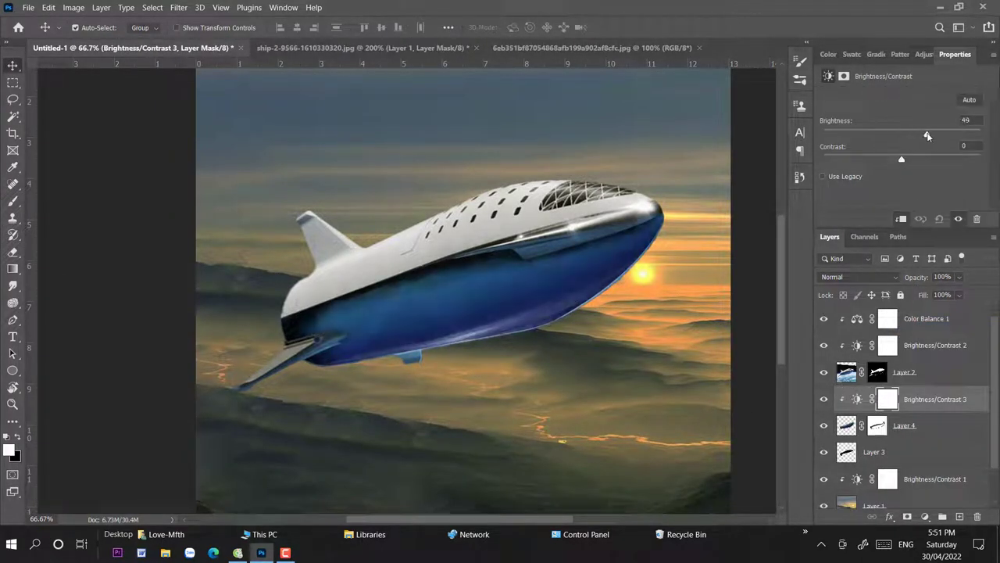
# Step: Add a Levels layer and a Hue/Saturation layer boosting blue and cyan saturation (Cyans +30)
pyautogui.click(925, 517)
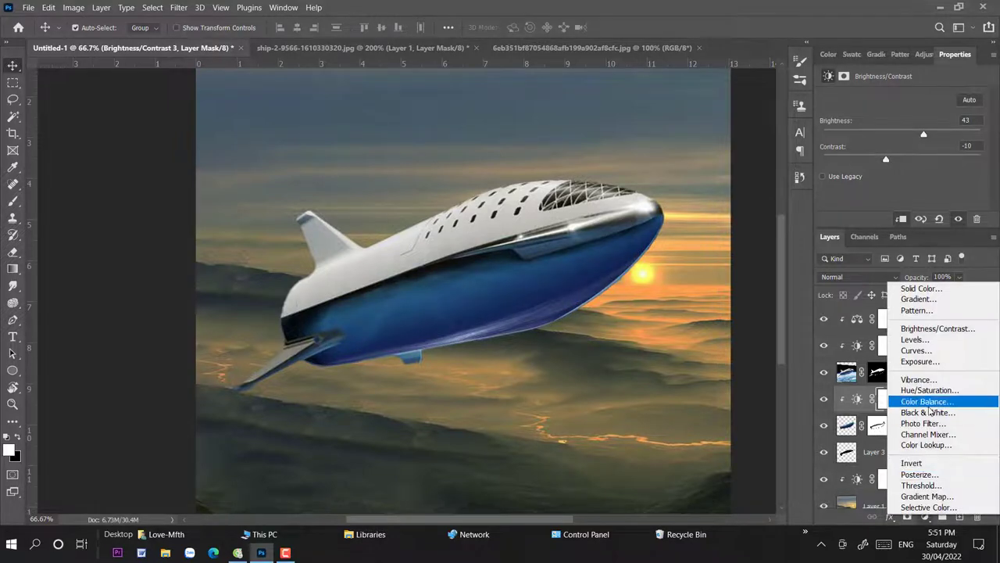
pyautogui.click(930, 350)
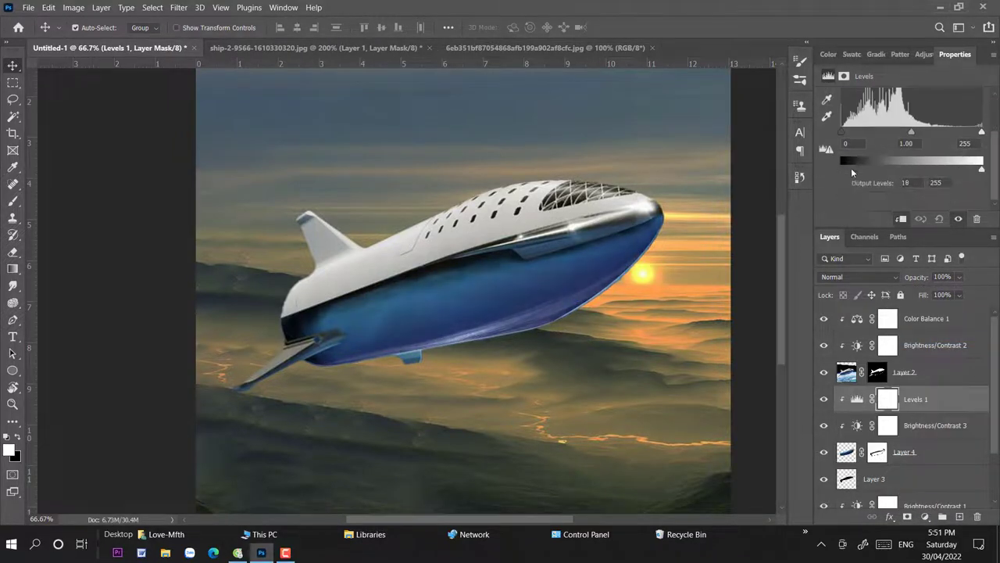
pyautogui.click(925, 517)
pyautogui.click(930, 403)
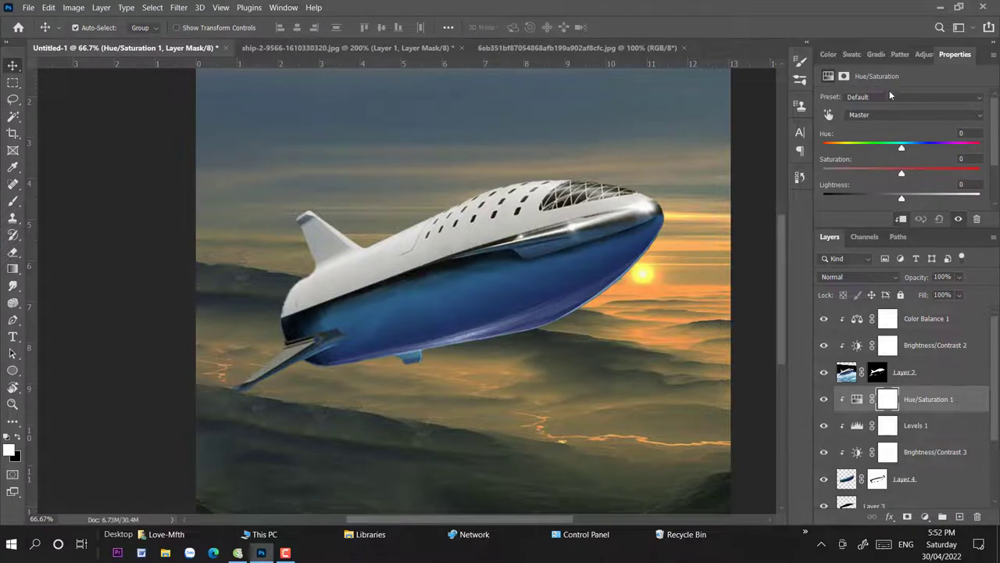
pyautogui.click(891, 115)
pyautogui.click(869, 176)
pyautogui.moveTo(911, 174)
pyautogui.mouseDown()
pyautogui.moveTo(925, 174)
pyautogui.moveTo(899, 150)
pyautogui.moveTo(995, 175)
pyautogui.mouseUp()
pyautogui.click(914, 115)
pyautogui.click(867, 108)
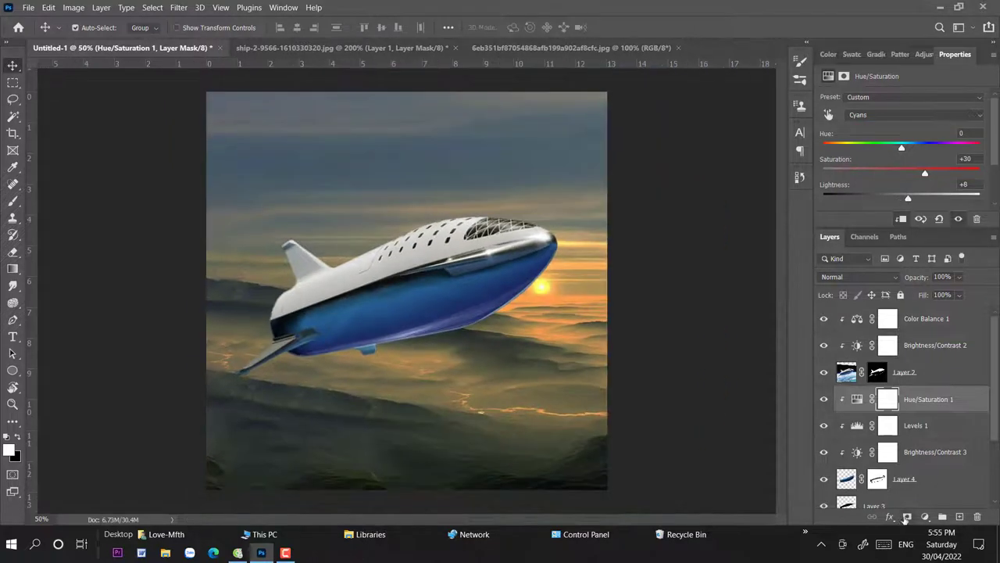
# Step: Add a Color Balance layer shifting toward blue, and raise Brightness/Contrast 3 to brightness 86
pyautogui.click(924, 516)
pyautogui.click(915, 411)
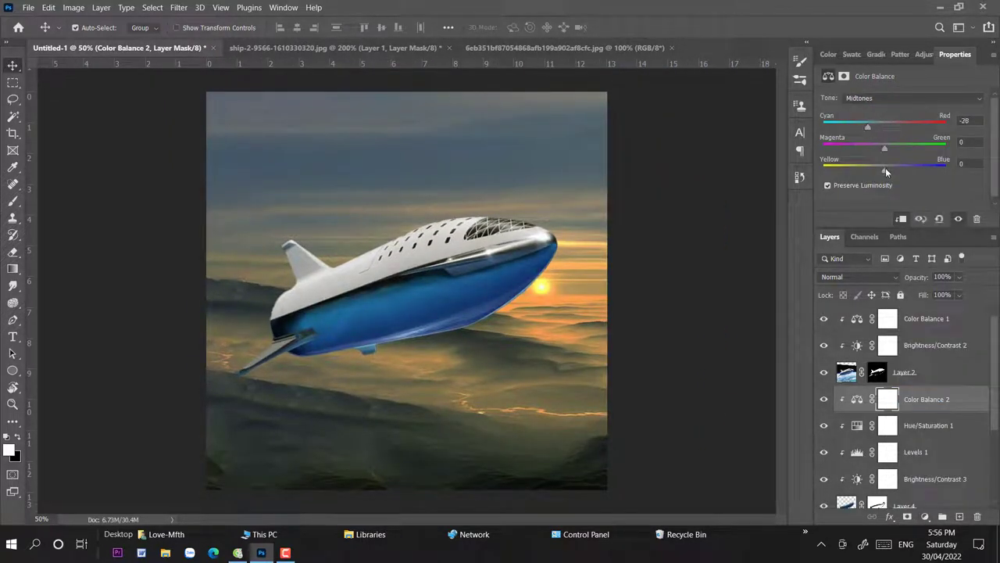
pyautogui.moveTo(885, 171); pyautogui.dragTo(895, 171)
pyautogui.click(938, 485)
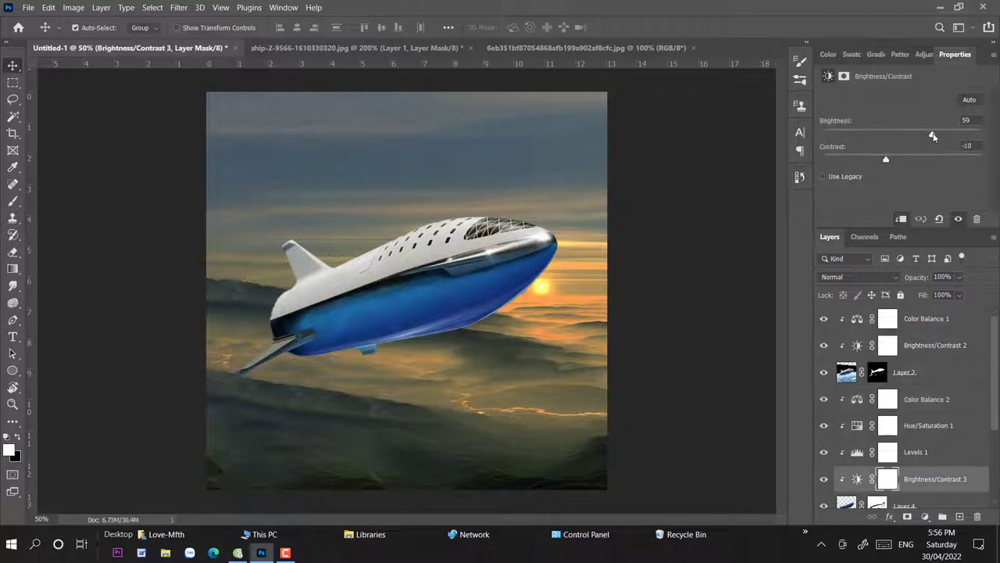
pyautogui.moveTo(933, 135); pyautogui.dragTo(948, 135)
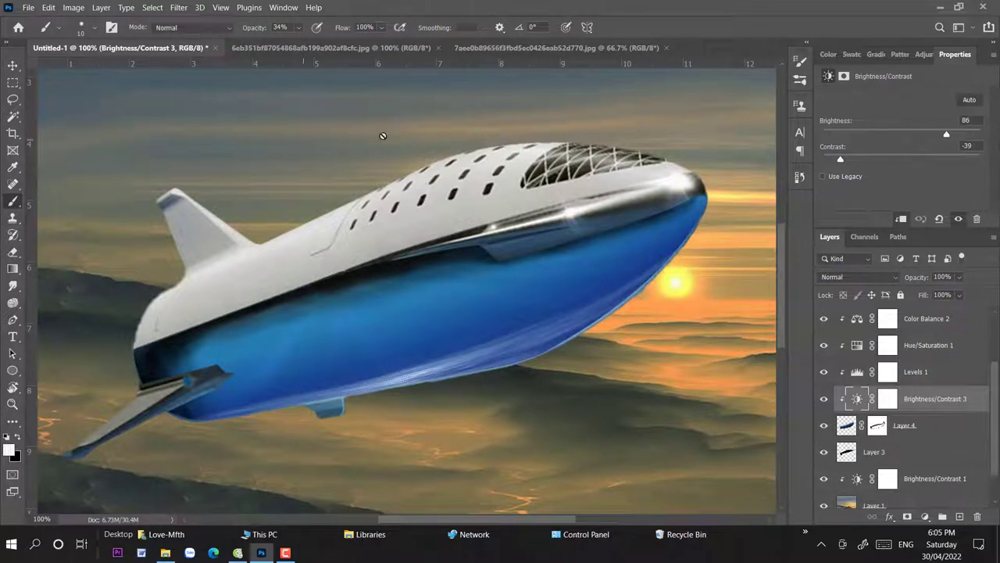
# Step: Cut out the dolphins with Remove Background and drag them into the spaceship composite
pyautogui.click(547, 48)
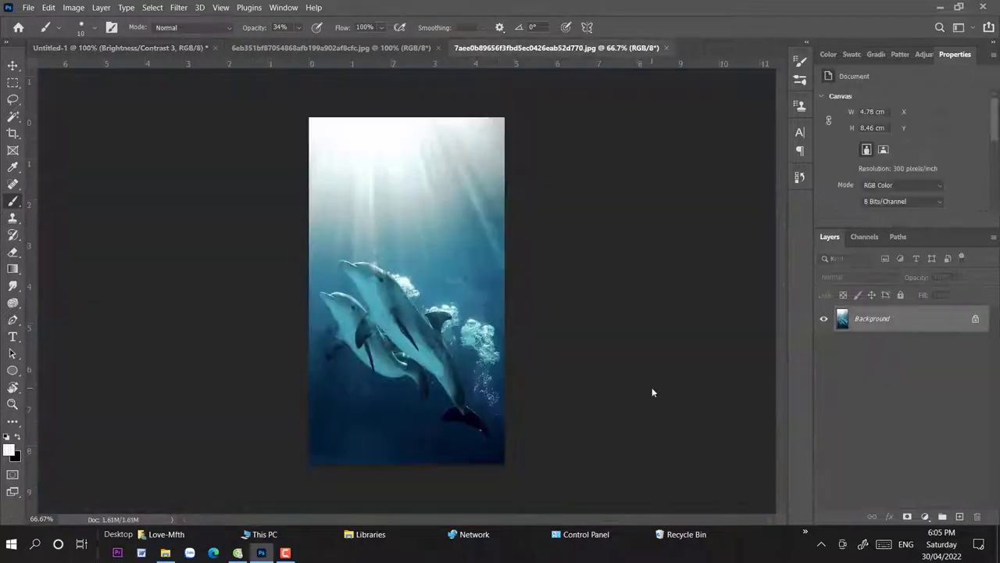
pyautogui.hotkey('ctrl', 'j')
pyautogui.scroll(-3, 952, 208)
pyautogui.click(881, 168)
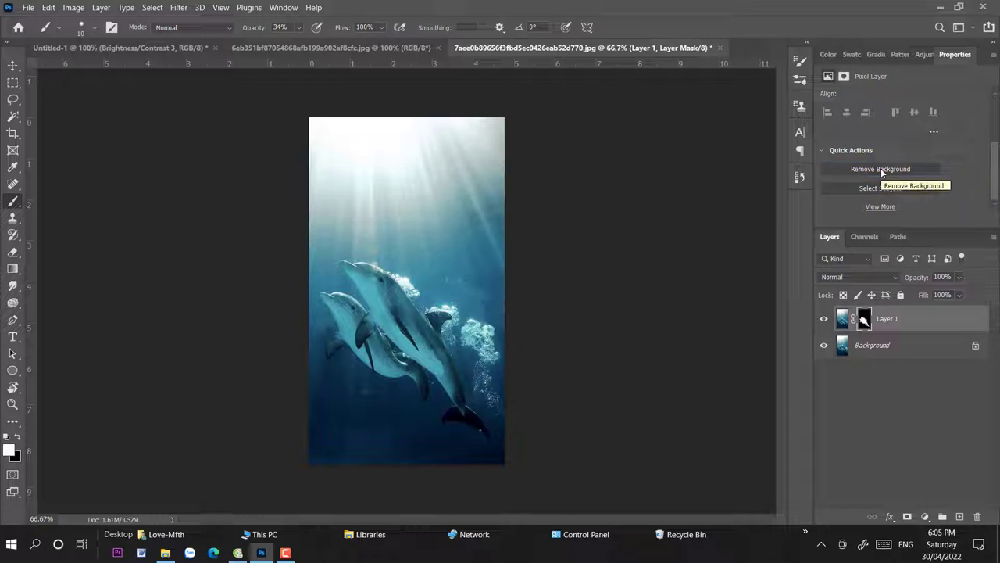
pyautogui.click(824, 344)
pyautogui.press('v')
pyautogui.moveTo(888, 318)
pyautogui.mouseDown()
pyautogui.moveTo(420, 295)
pyautogui.moveTo(426, 318)
pyautogui.mouseUp()
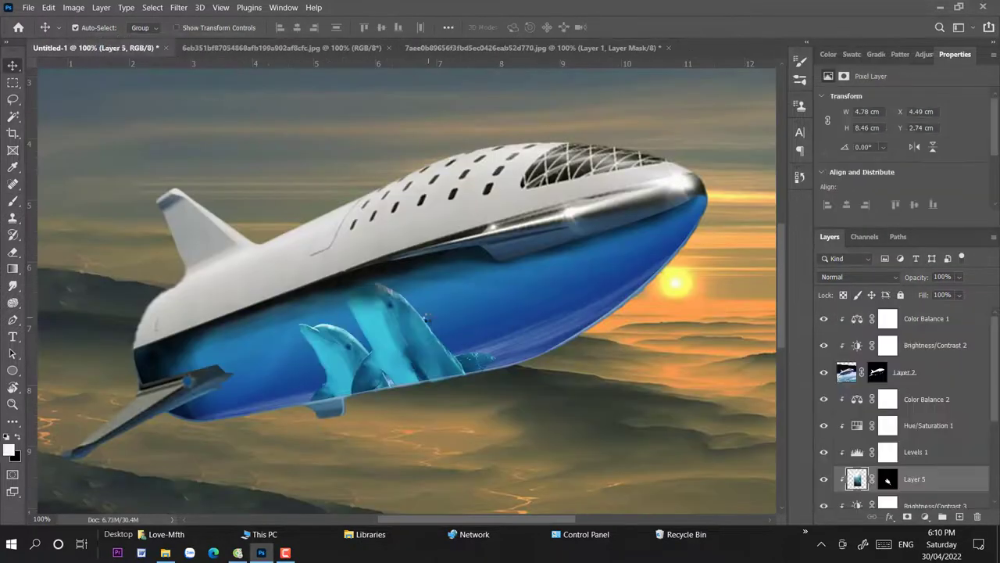
# Step: Scale the dolphins to about 34%, flip them horizontally and centre them in the hull
pyautogui.hotkey('ctrl', 't')
pyautogui.moveTo(575, 320); pyautogui.dragTo(377, 311)
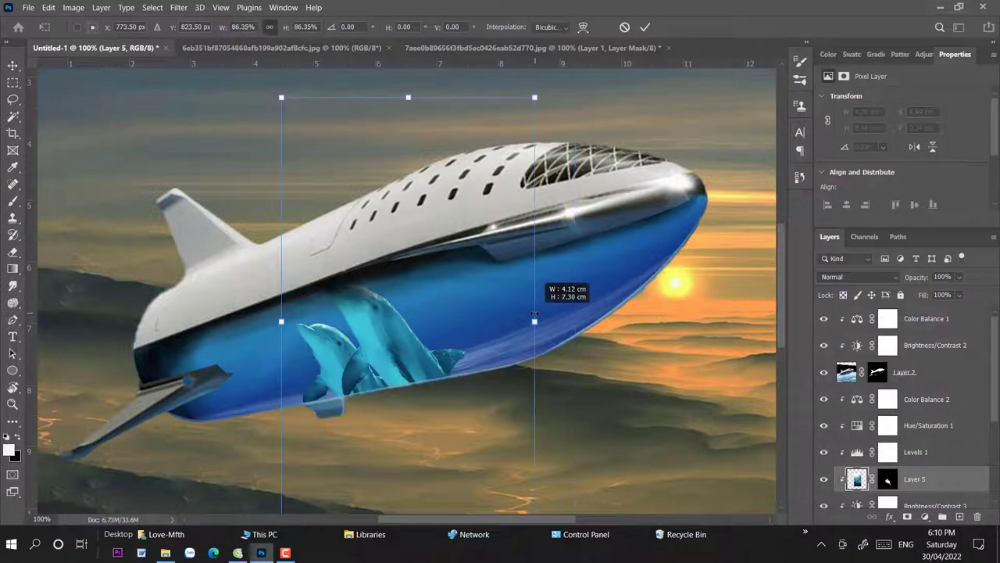
pyautogui.rightClick(315, 342)
pyautogui.click(346, 318)
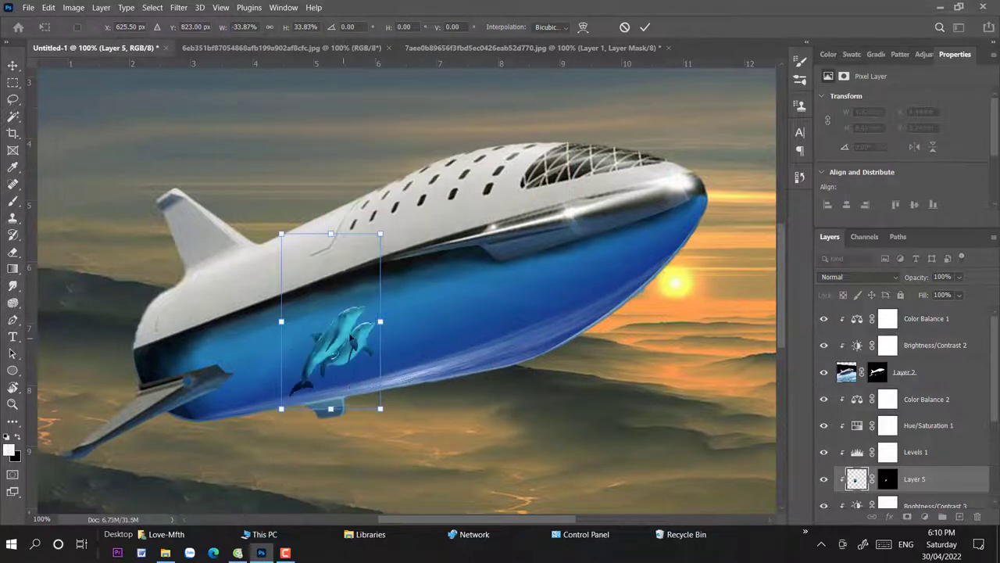
pyautogui.moveTo(344, 343); pyautogui.dragTo(393, 327)
pyautogui.press('Return')
# Step: Add Color Balance adjustments for the dolphins at the top of the layer stack
pyautogui.click(925, 516)
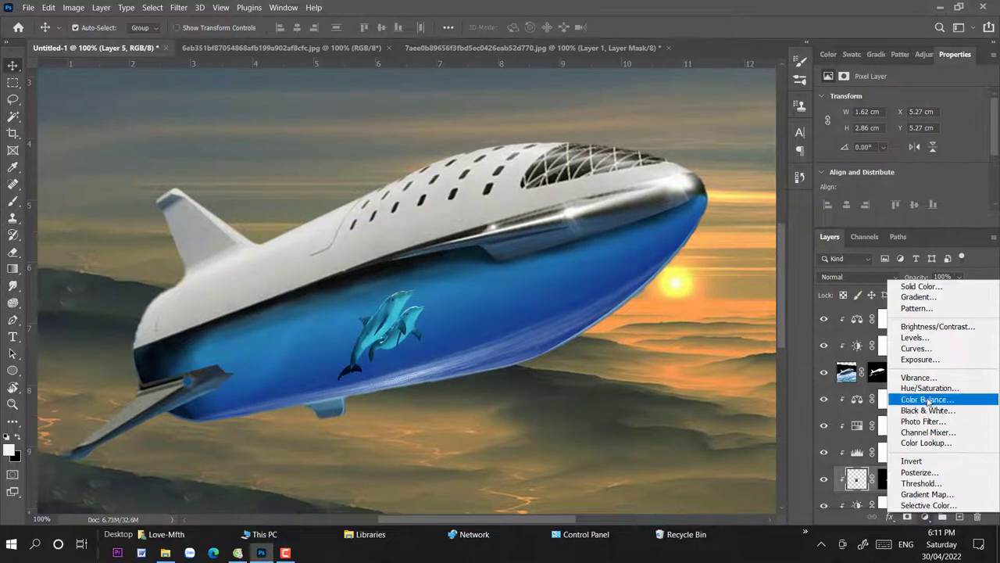
pyautogui.click(910, 401)
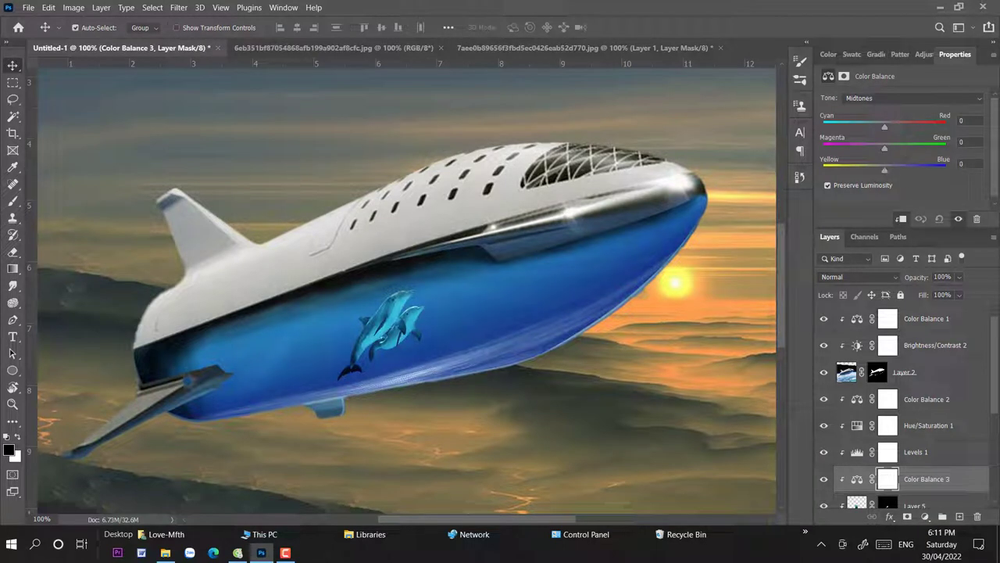
pyautogui.scroll(-1, 906, 406)
pyautogui.moveTo(918, 451)
pyautogui.mouseDown()
pyautogui.moveTo(920, 345)
pyautogui.moveTo(922, 480)
pyautogui.moveTo(915, 313)
pyautogui.mouseUp()
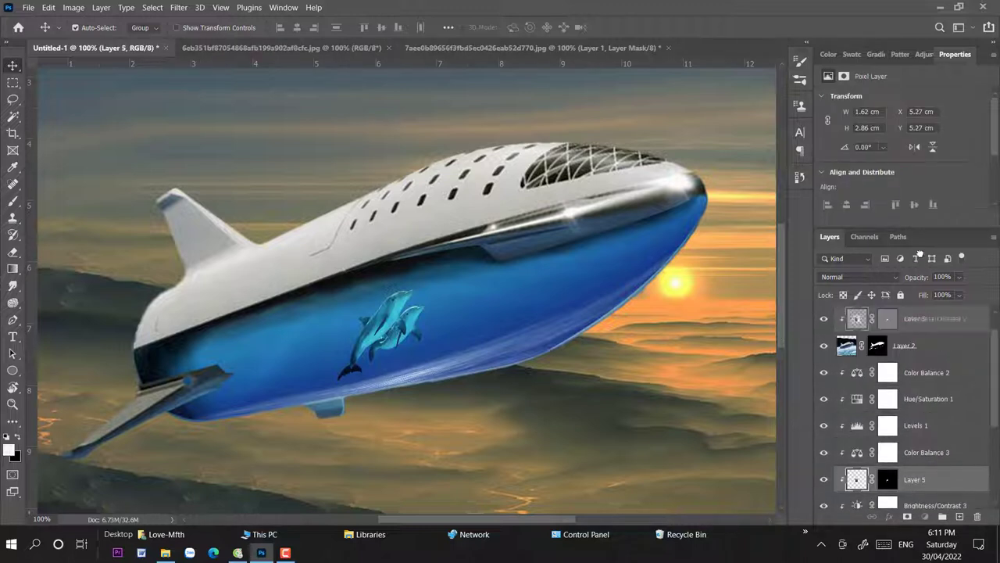
pyautogui.click(925, 517)
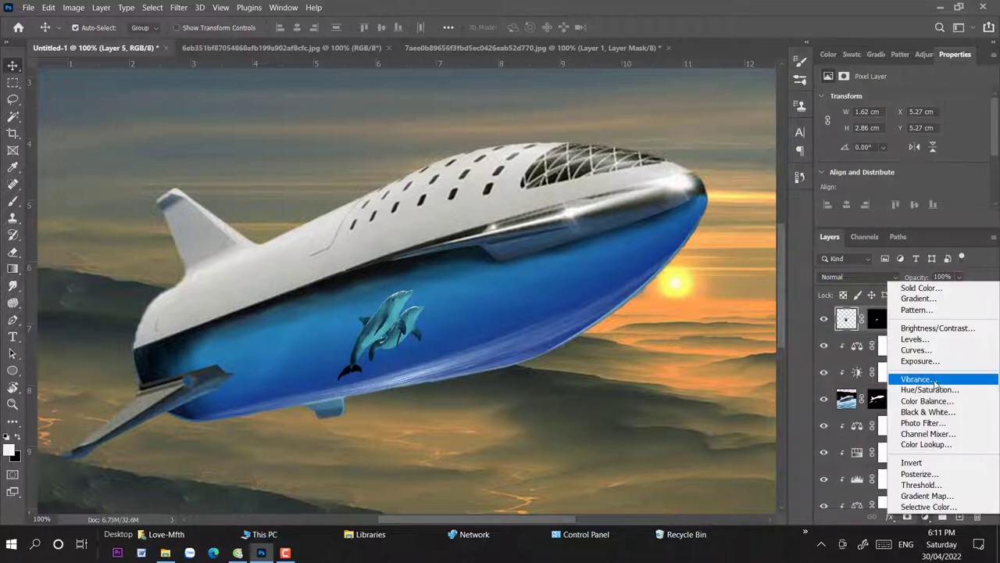
pyautogui.click(927, 400)
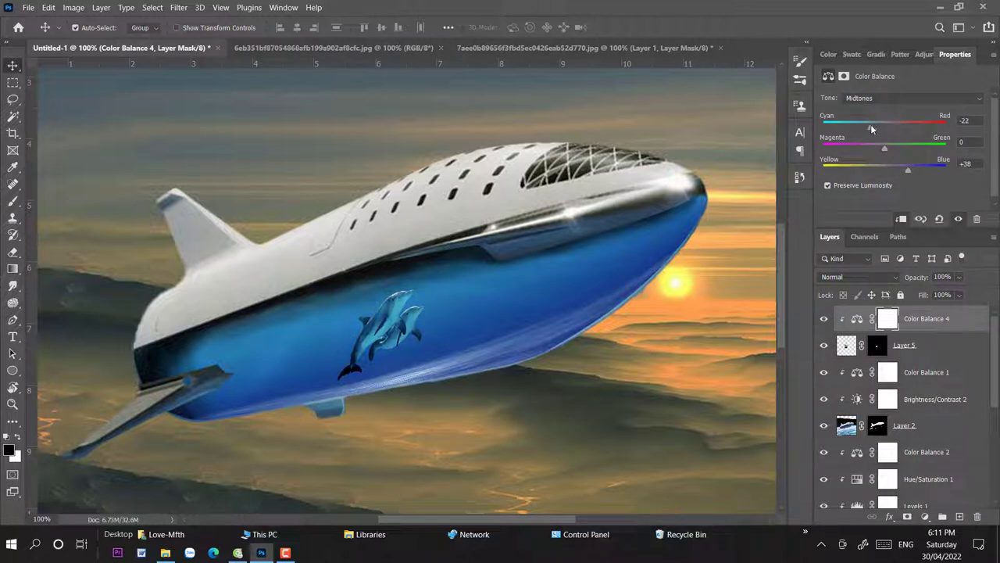
# Step: Add a Levels adjustment above Color Balance 4 with output black level 40
pyautogui.click(925, 517)
pyautogui.click(930, 360)
pyautogui.hotkey('ctrl', 'z')
pyautogui.click(926, 517)
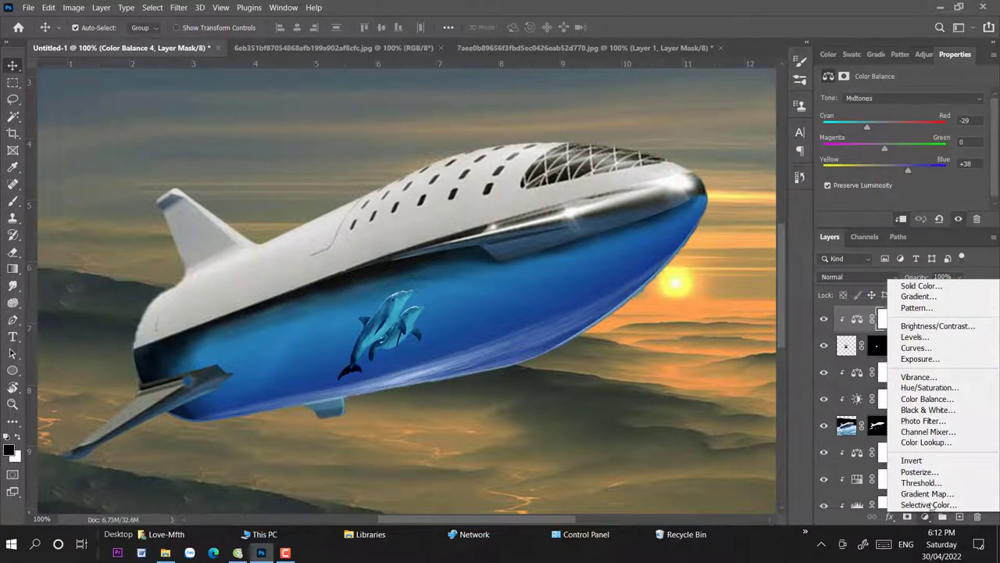
pyautogui.click(922, 376)
pyautogui.scroll(-1, 899, 156)
pyautogui.moveTo(849, 176); pyautogui.dragTo(863, 176)
pyautogui.click(857, 318)
# Step: Paint black at full opacity with an 81 px brush on the Levels 2 mask over the dolphins
pyautogui.press('b')
pyautogui.press('x')
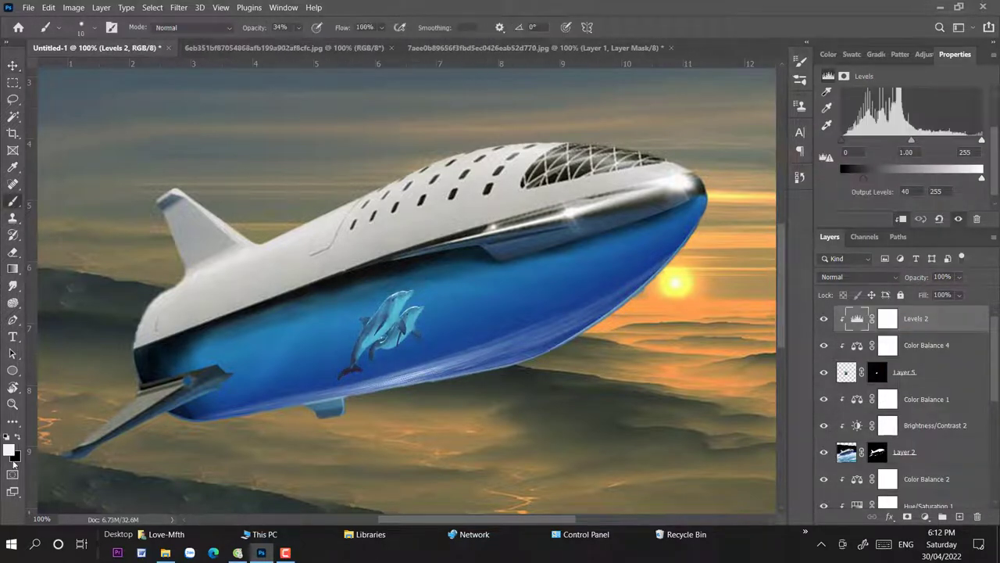
pyautogui.click(888, 318)
pyautogui.rightClick(406, 290)
pyautogui.moveTo(438, 327); pyautogui.dragTo(469, 326)
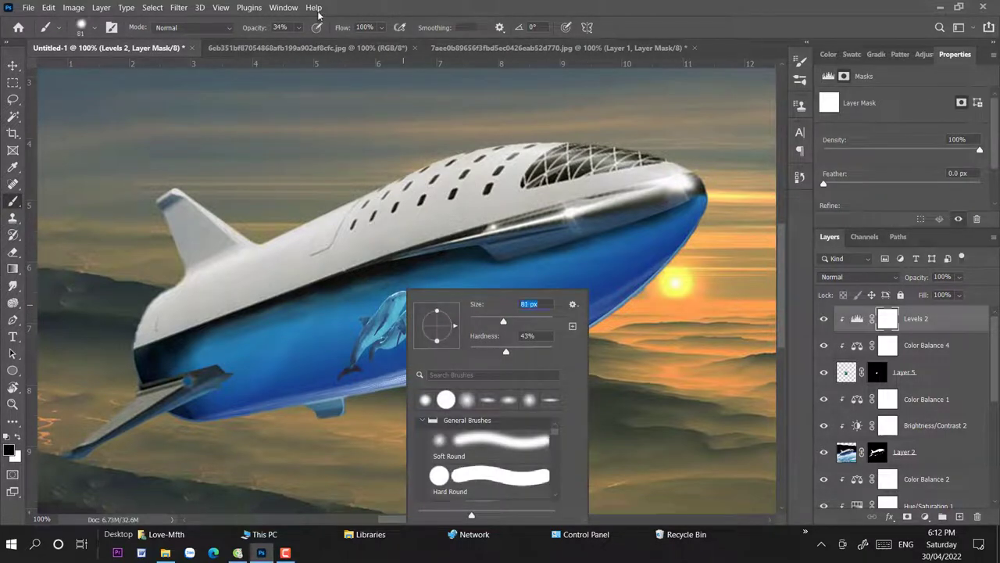
pyautogui.press('Return')
pyautogui.press('0')
pyautogui.moveTo(401, 338); pyautogui.dragTo(433, 302)
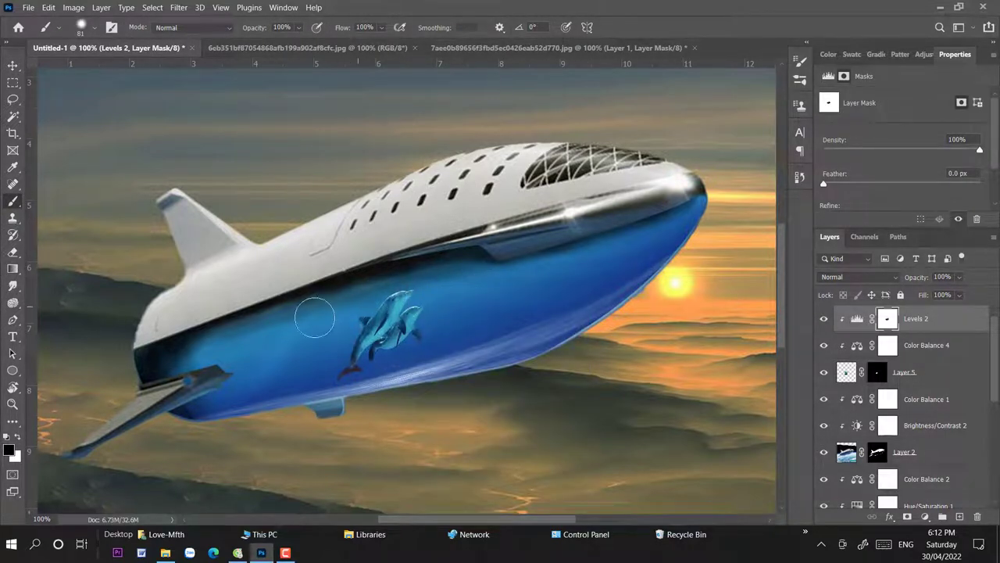
# Step: Zoom out to the full composite and add a new empty layer below Layer 2
pyautogui.scroll(5, 496, 328)
pyautogui.write('21')
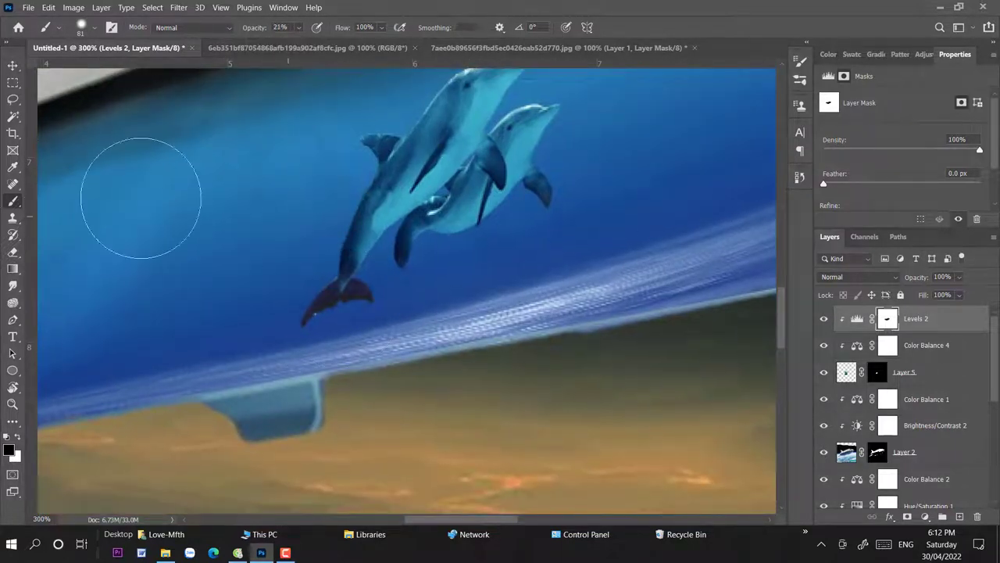
pyautogui.click(12, 65)
pyautogui.hotkey('ctrl', '1')
pyautogui.hotkey('ctrl', '-')
pyautogui.hotkey('ctrl', 'shift', 'alt', 'n')
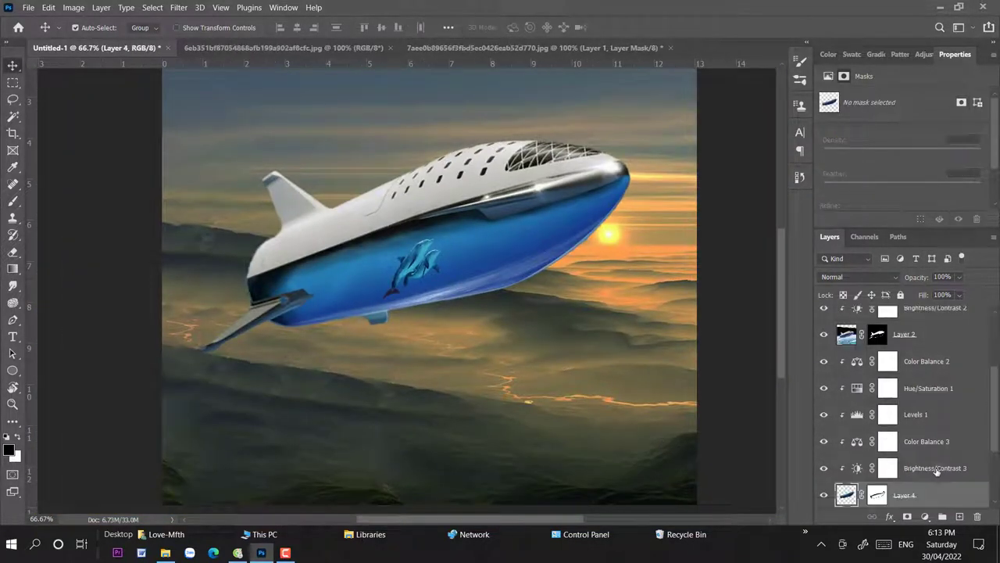
pyautogui.hotkey('ctrl', '[')
pyautogui.hotkey('ctrl', '[')
pyautogui.hotkey('ctrl', '[')
pyautogui.hotkey('ctrl', '[')
pyautogui.hotkey('ctrl', '[')
pyautogui.hotkey('ctrl', '[')
# Step: Dismiss the brush settings and select the ship outline layer in the Layers panel
pyautogui.press('b')
pyautogui.rightClick(440, 294)
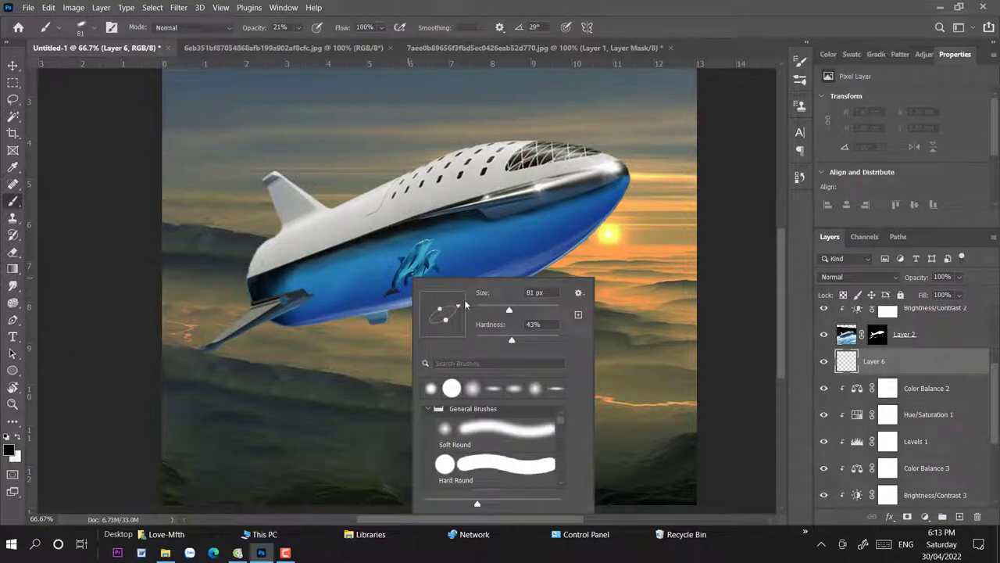
pyautogui.press('Escape')
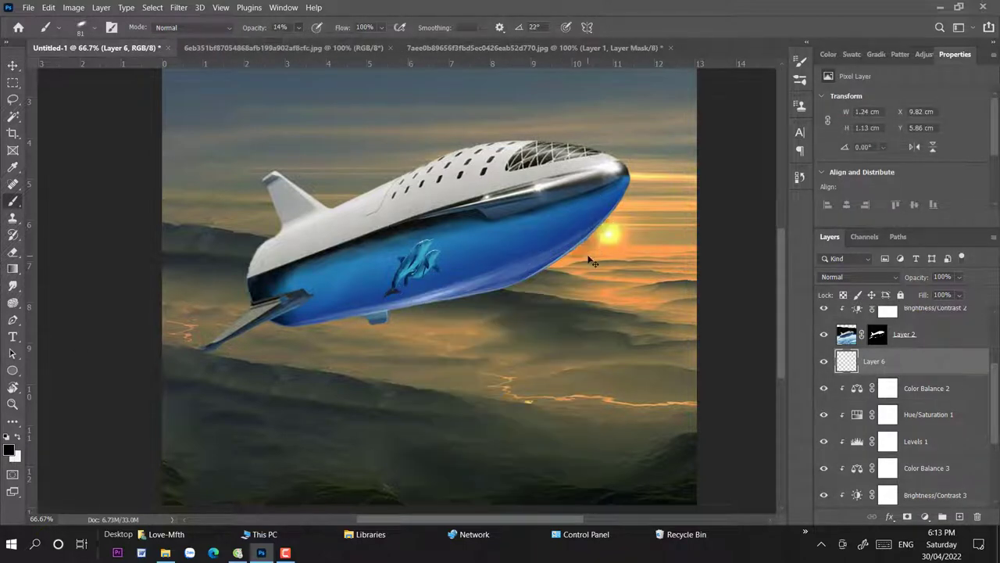
pyautogui.scroll(-3, 899, 406)
pyautogui.keyDown('ctrl'); pyautogui.click(847, 441); pyautogui.keyUp('ctrl')
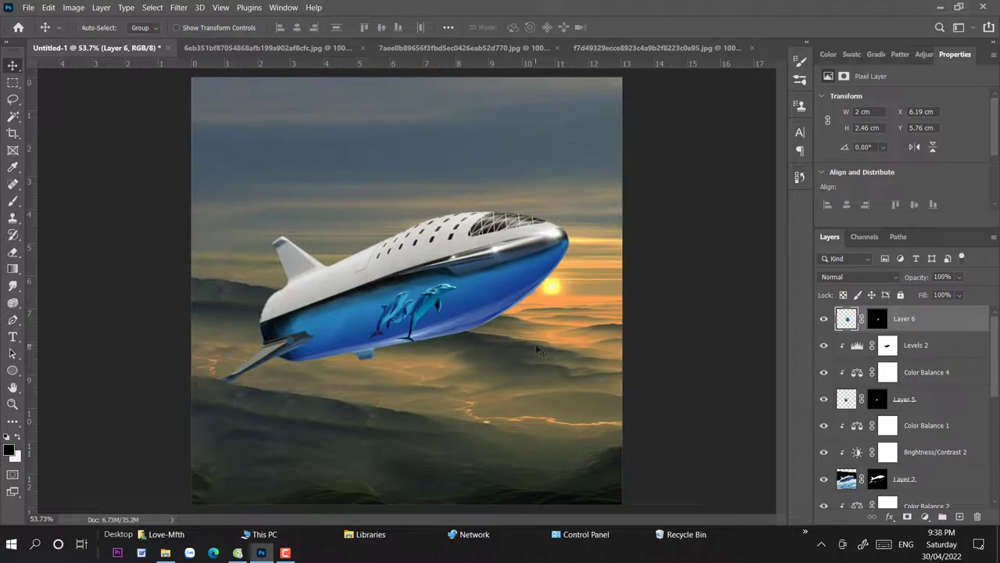
# Step: Shrink the new dolphin, flip it vertically and place it small near the ship's nose
pyautogui.hotkey('ctrl', 't')
pyautogui.moveTo(460, 268)
pyautogui.mouseDown()
pyautogui.moveTo(439, 306)
pyautogui.moveTo(500, 270)
pyautogui.moveTo(491, 234)
pyautogui.mouseUp()
pyautogui.rightClick(458, 300)
pyautogui.click(476, 286)
pyautogui.moveTo(460, 330); pyautogui.dragTo(480, 290)
pyautogui.press('Return')
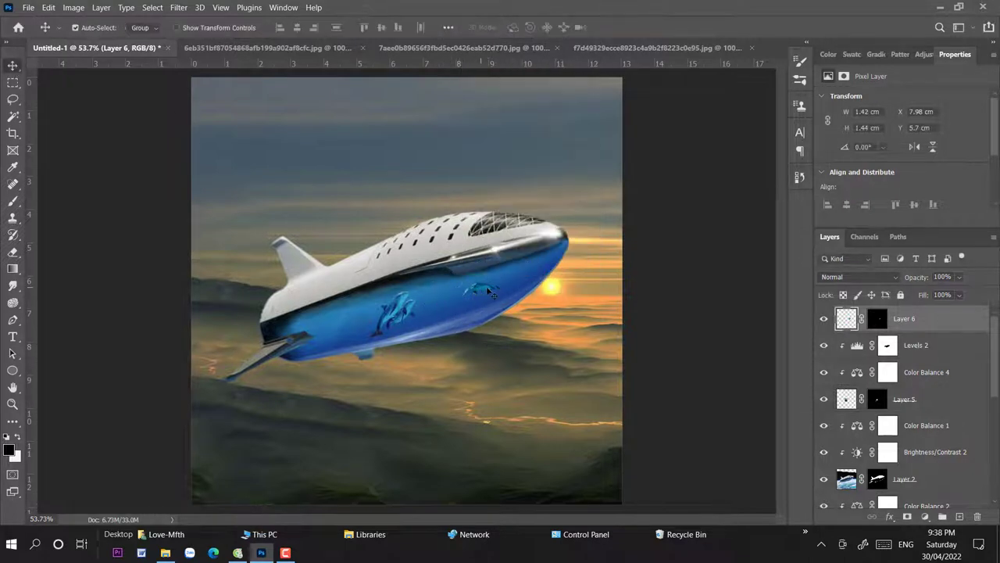
pyautogui.click(924, 517)
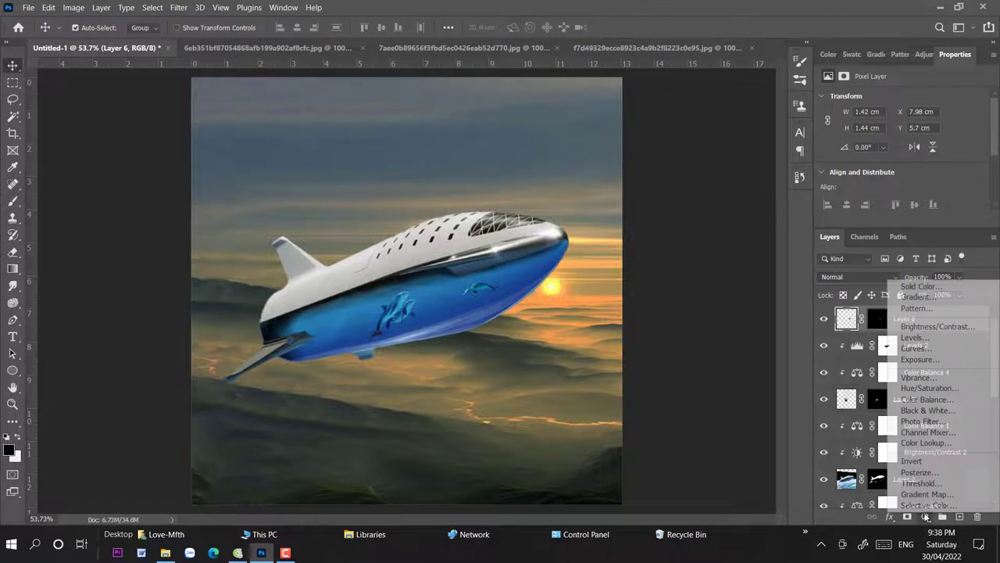
# Step: Tint the dolphin with a clipped Color Balance layer (Blue +29) and duplicate both layers
pyautogui.click(927, 400)
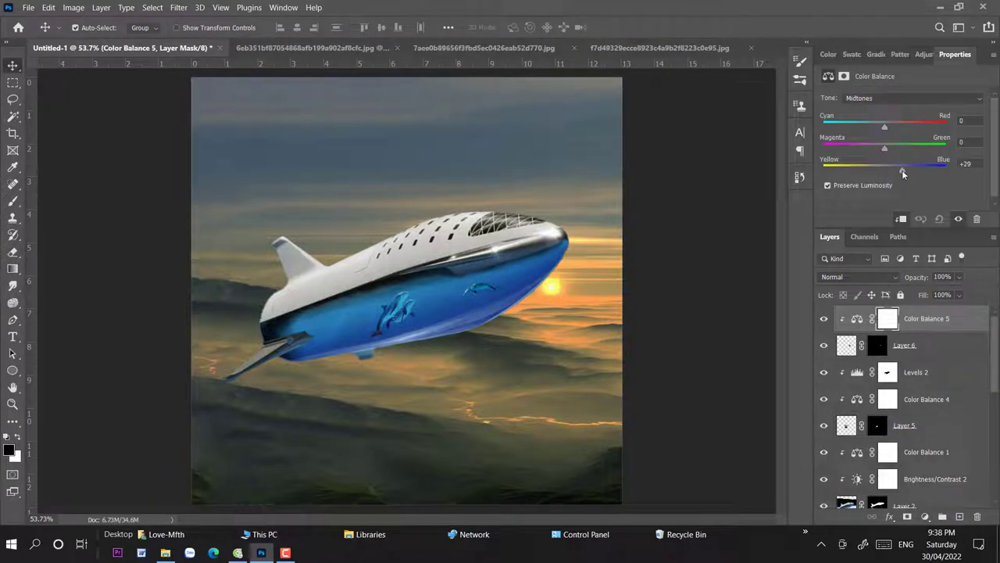
pyautogui.keyDown('shift'); pyautogui.click(908, 346); pyautogui.keyUp('shift')
pyautogui.hotkey('ctrl', 'j')
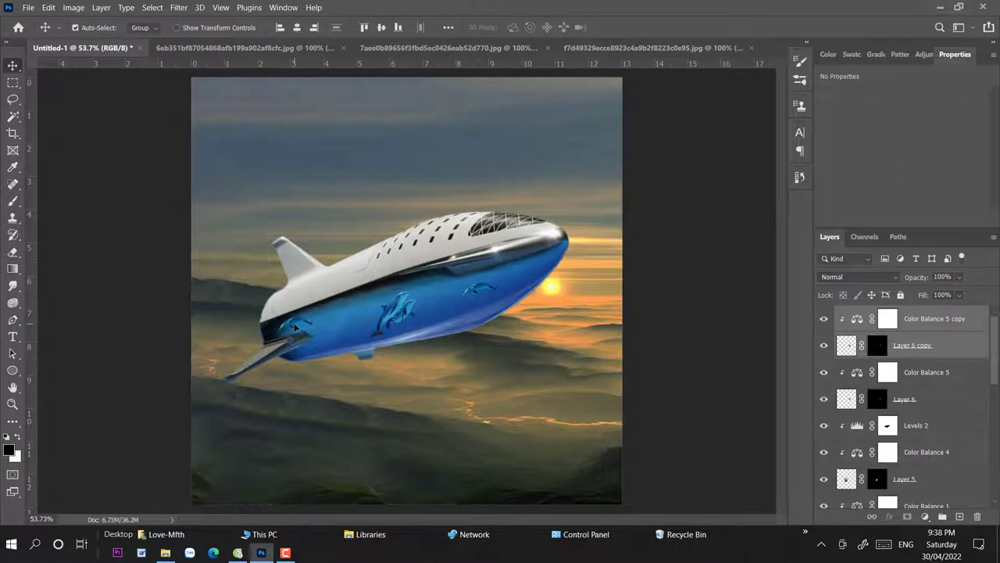
pyautogui.rightClick(297, 324)
pyautogui.press('Escape')
pyautogui.hotkey('ctrl', 't')
# Step: Flip, rotate and slightly enlarge the dolphin copy, placing it at the hull's left end
pyautogui.rightClick(297, 327)
pyautogui.click(336, 320)
pyautogui.moveTo(330, 292); pyautogui.dragTo(311, 264)
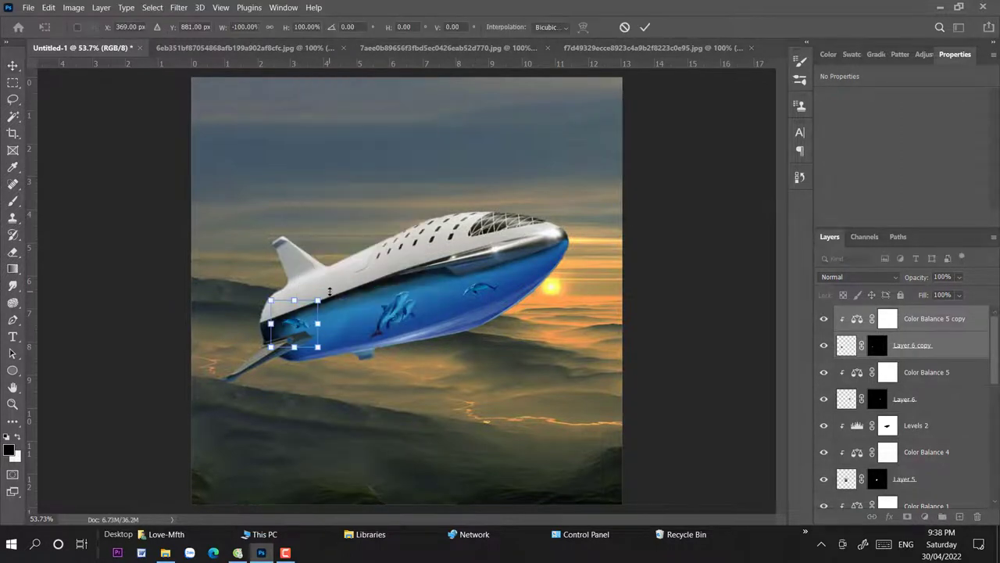
pyautogui.moveTo(325, 333); pyautogui.dragTo(333, 337)
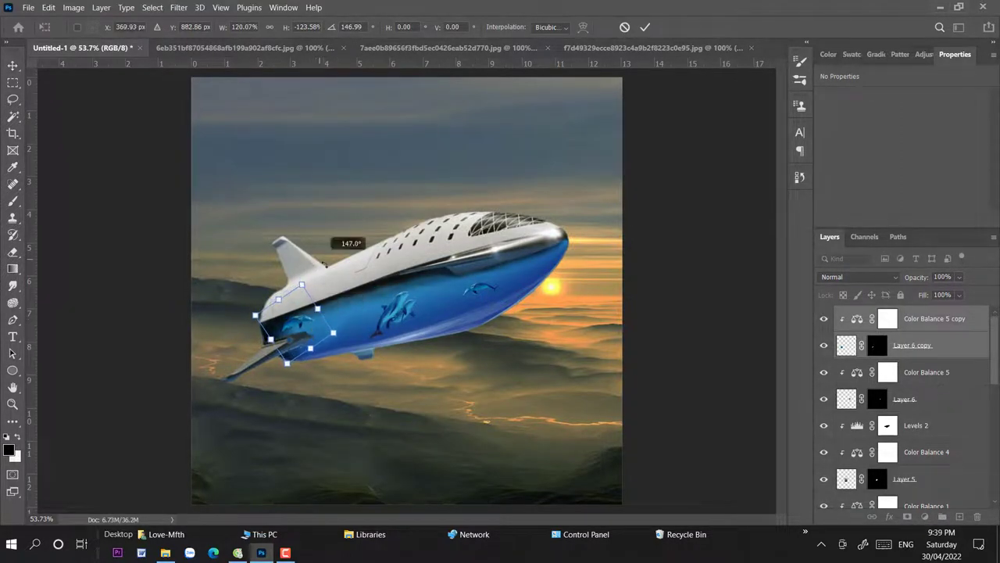
pyautogui.moveTo(313, 253); pyautogui.dragTo(310, 329)
pyautogui.moveTo(315, 275); pyautogui.dragTo(328, 284)
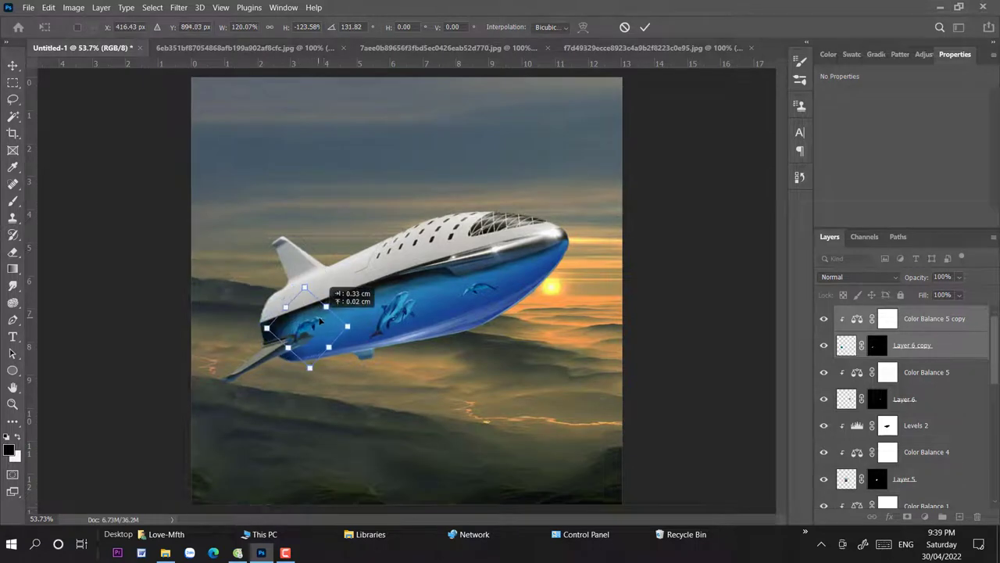
pyautogui.press('Return')
# Step: Mask the copy's tail behind the wing with a small full-opacity brush, then fit the image on screen
pyautogui.scroll(2, 641, 208)
pyautogui.scroll(1, 642, 208)
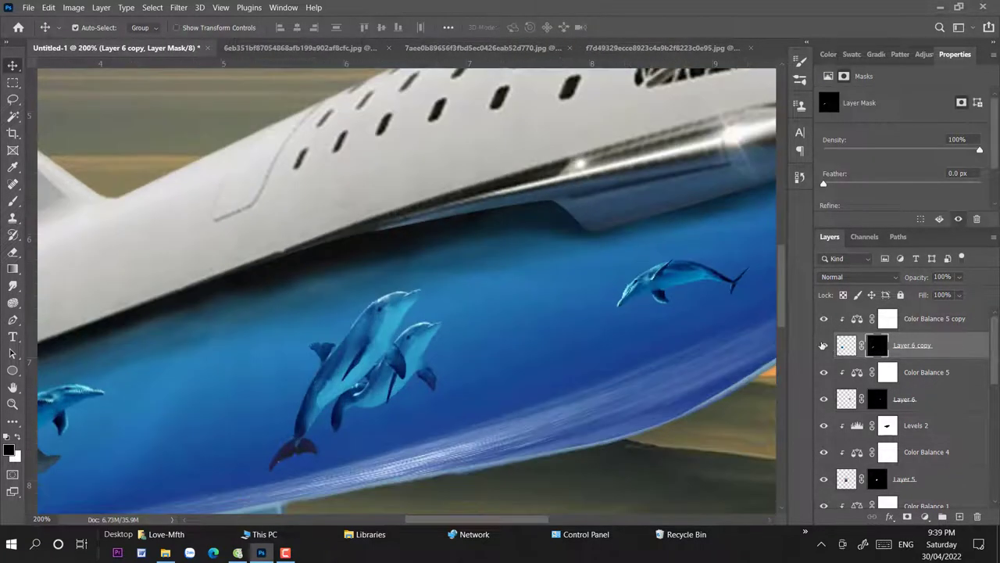
pyautogui.scroll(1, 642, 208)
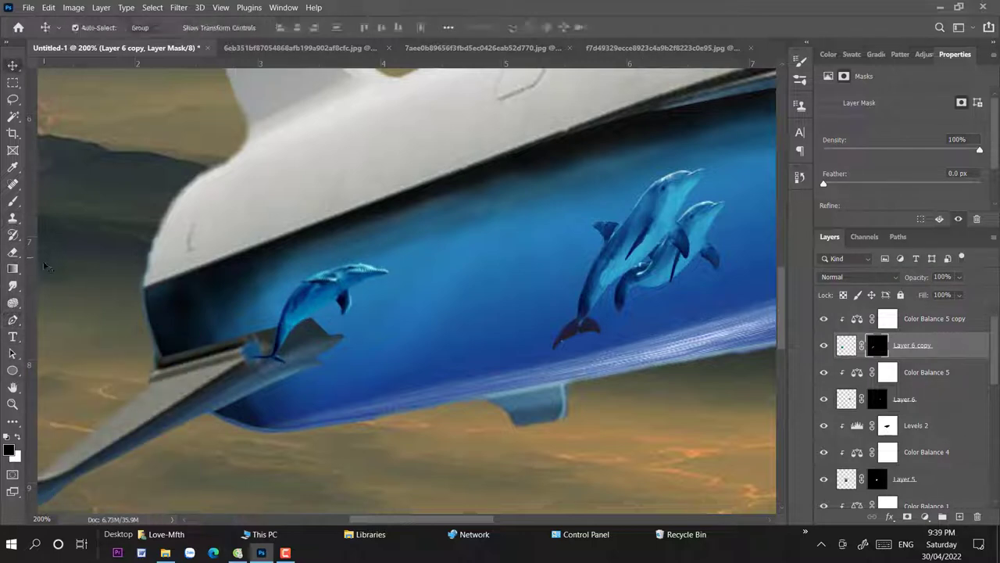
pyautogui.click(13, 200)
pyautogui.rightClick(422, 326)
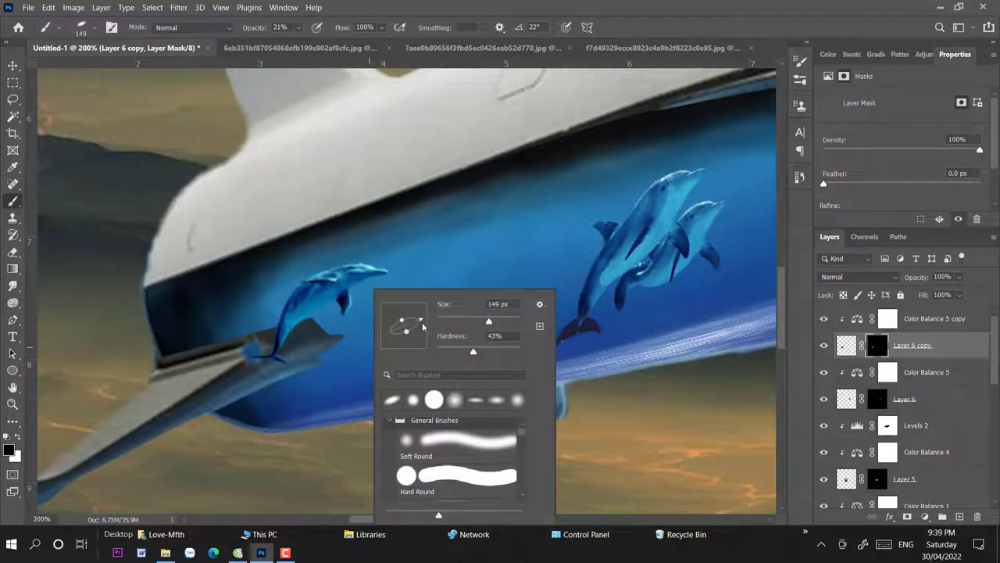
pyautogui.click(467, 320)
pyautogui.click(277, 355)
pyautogui.moveTo(298, 27); pyautogui.dragTo(305, 45)
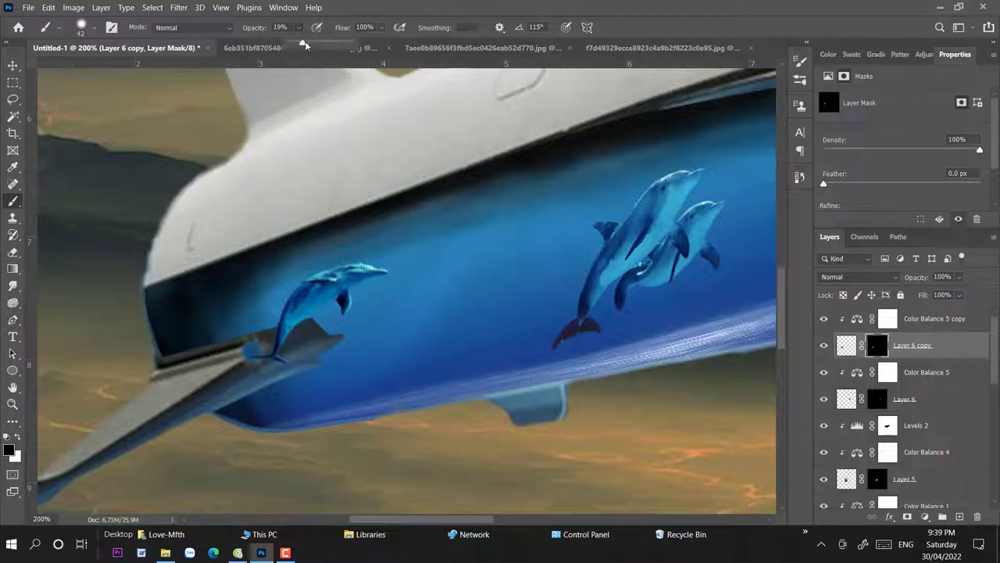
pyautogui.press('0')
pyautogui.moveTo(290, 342)
pyautogui.mouseDown()
pyautogui.moveTo(241, 369)
pyautogui.moveTo(302, 344)
pyautogui.mouseUp()
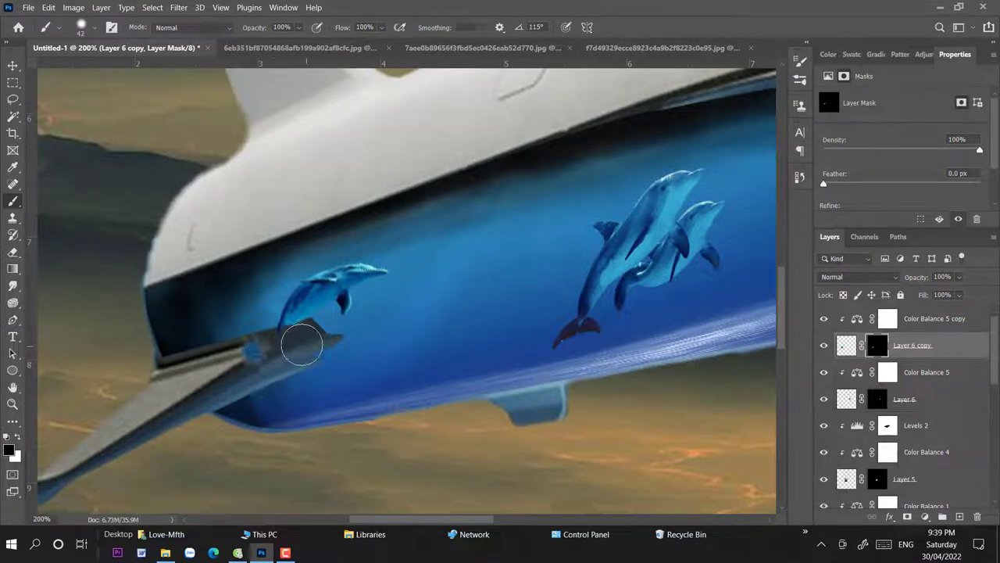
pyautogui.hotkey('ctrl', '0')
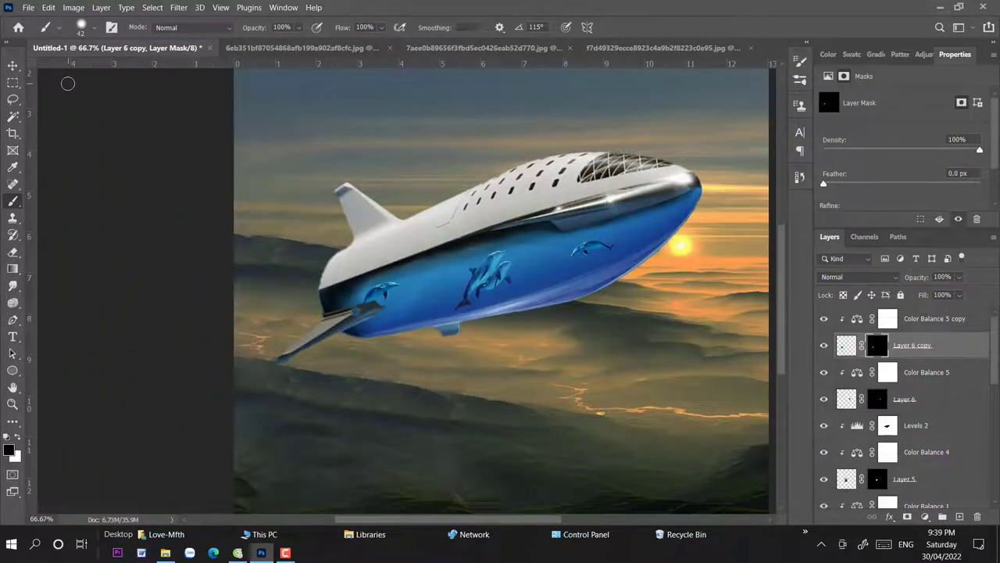
pyautogui.moveTo(367, 275); pyautogui.dragTo(290, 309)
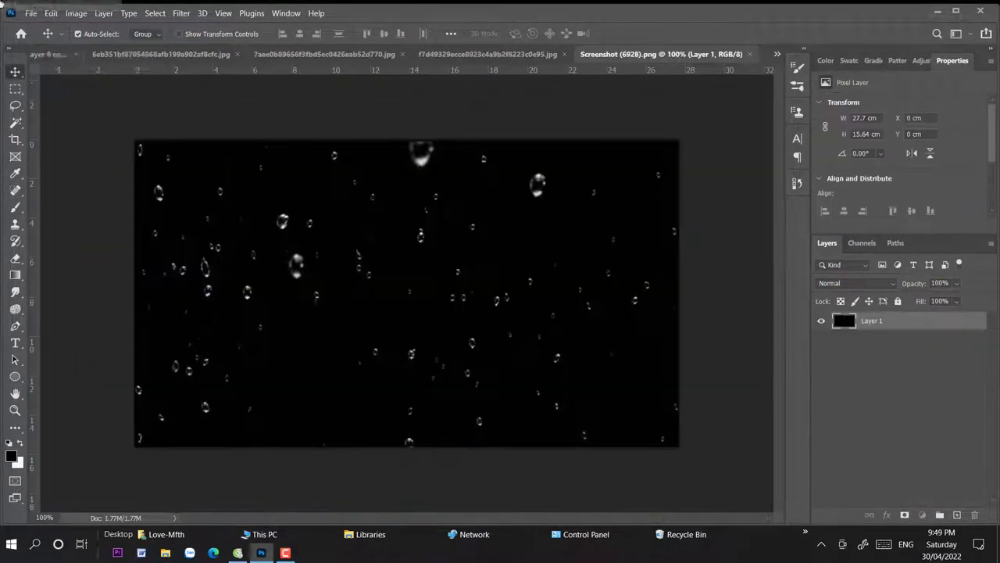
# Step: Release droplet Layer 7 from its clipping mask and set its blend mode to Screen
pyautogui.click(47, 54)
pyautogui.rightClick(904, 335)
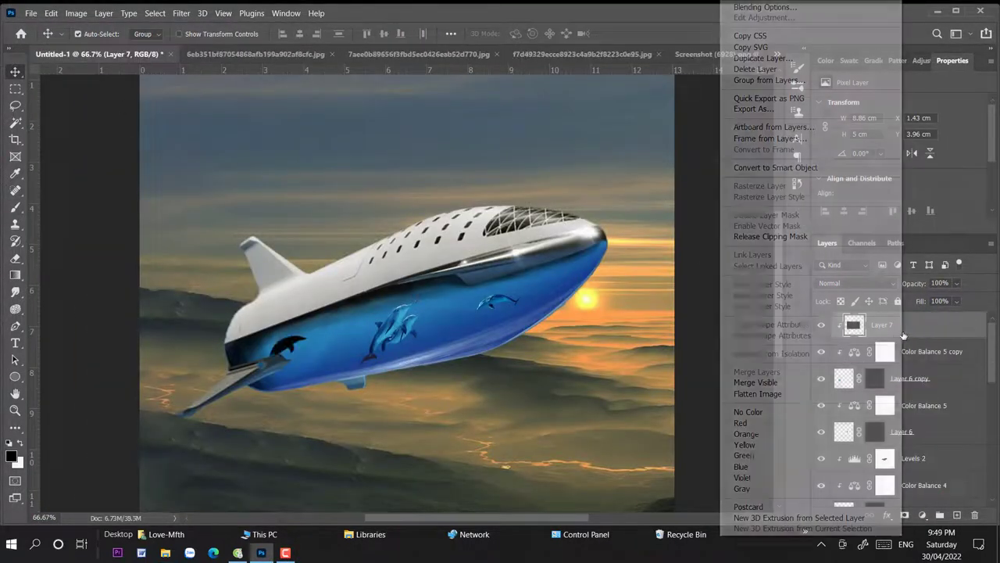
pyautogui.click(771, 236)
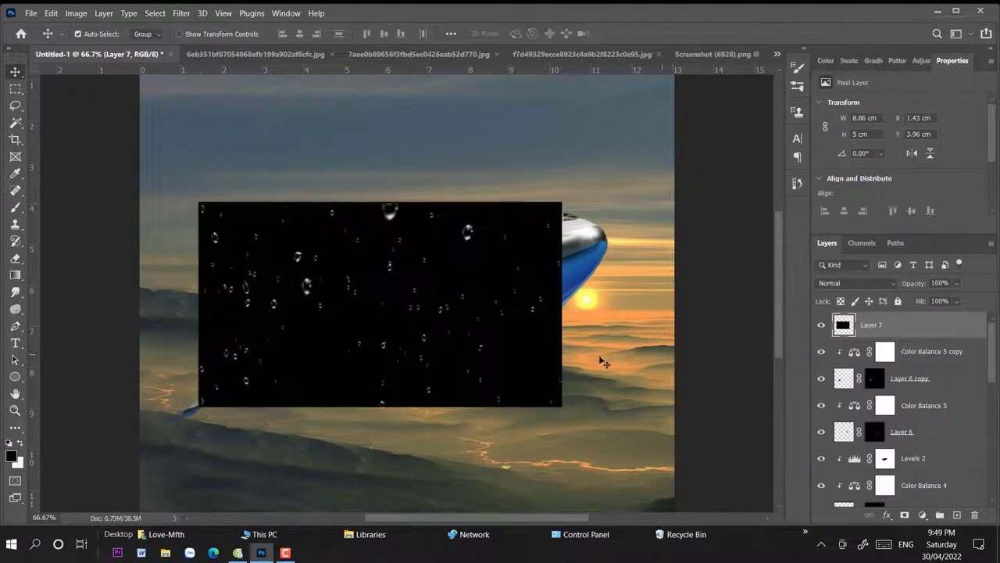
pyautogui.click(863, 286)
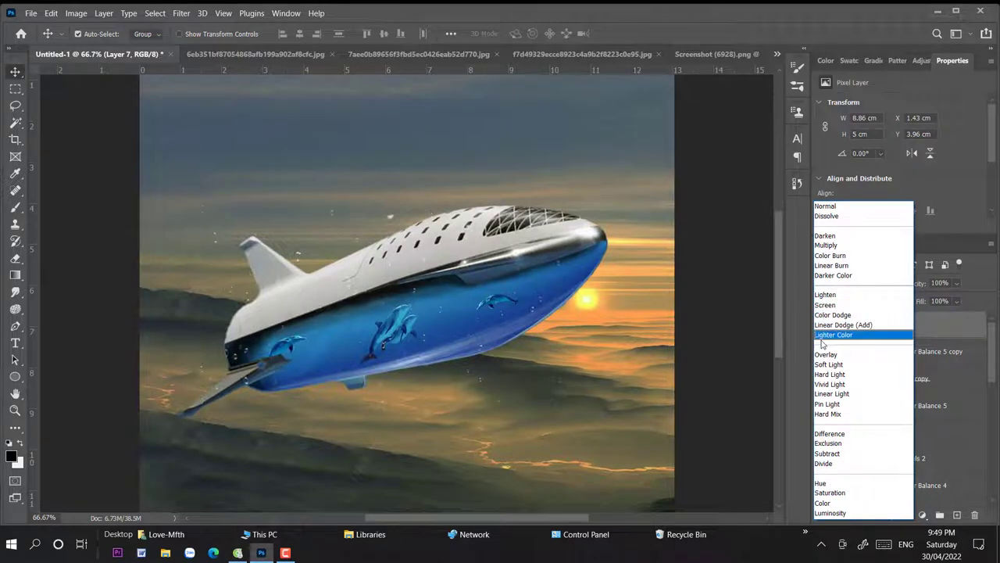
pyautogui.click(945, 332)
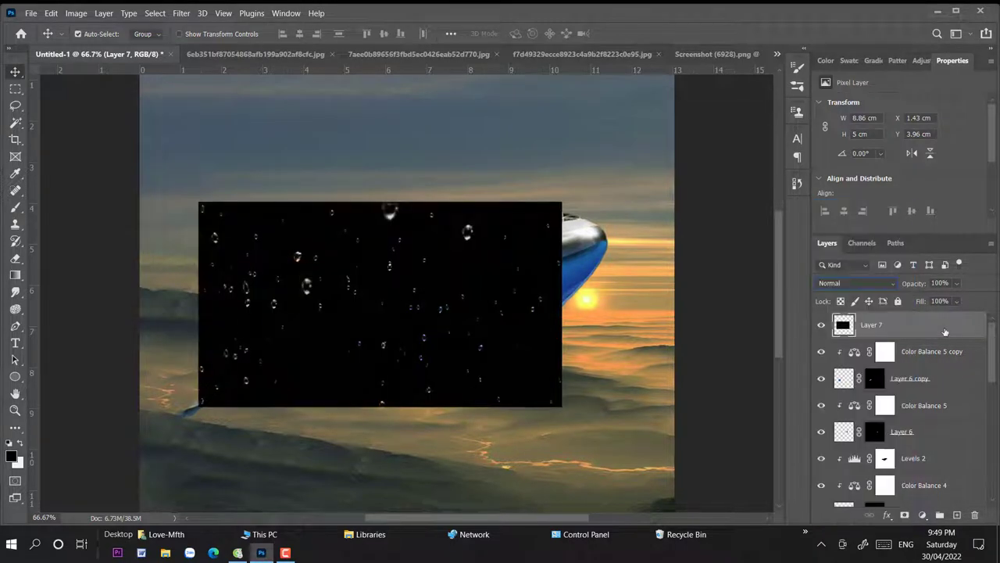
pyautogui.click(893, 285)
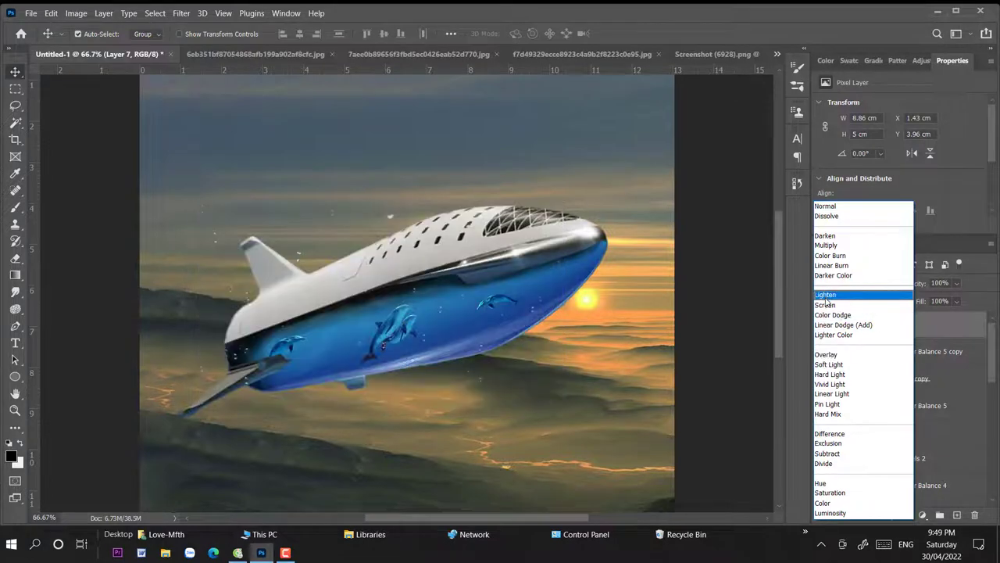
pyautogui.click(825, 304)
# Step: Shrink, move and tilt the droplets to follow the slant across the middle of the hull
pyautogui.hotkey('ctrl', '+')
pyautogui.hotkey('ctrl', 't')
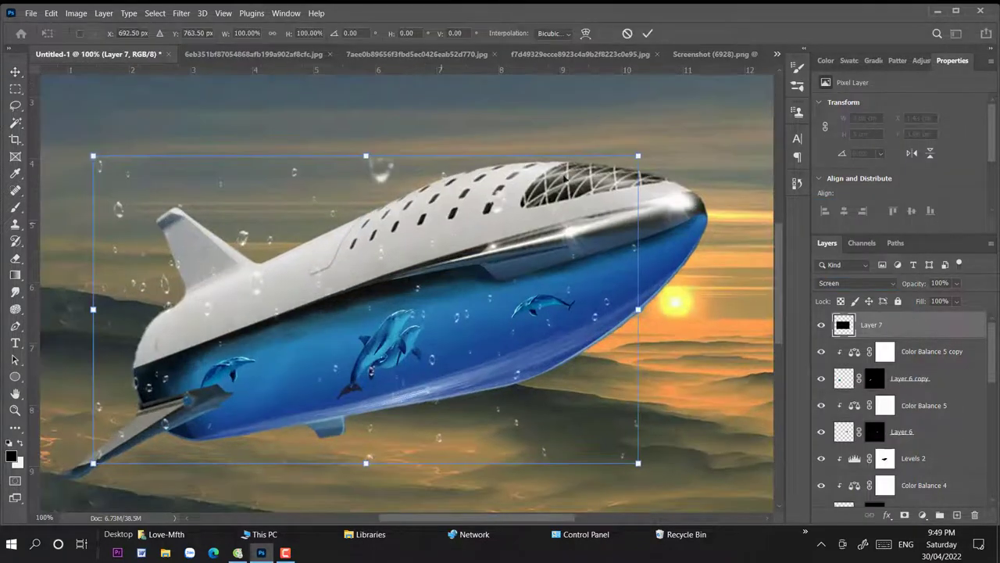
pyautogui.moveTo(710, 139); pyautogui.dragTo(317, 328)
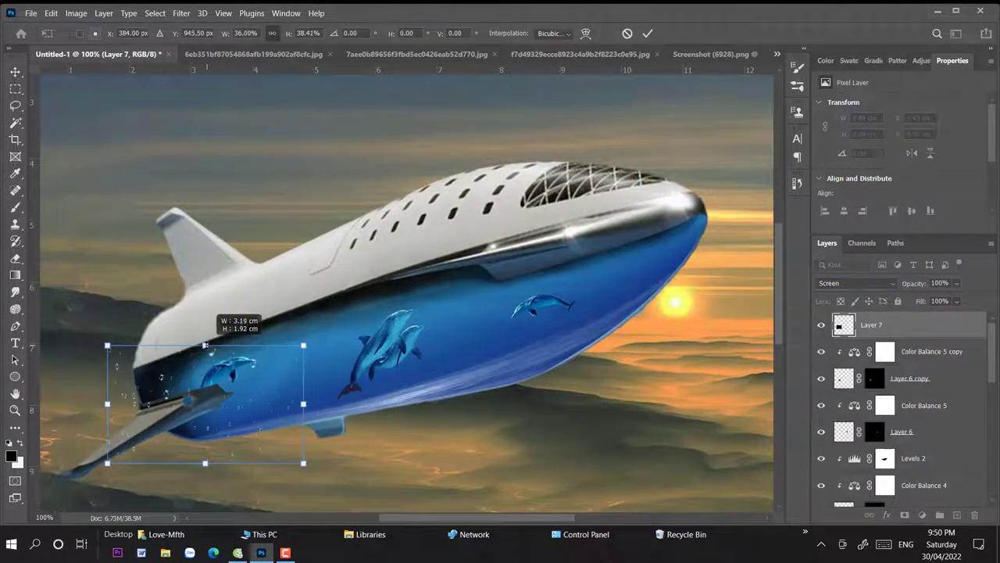
pyautogui.moveTo(205, 328); pyautogui.dragTo(205, 352)
pyautogui.moveTo(263, 397); pyautogui.dragTo(425, 307)
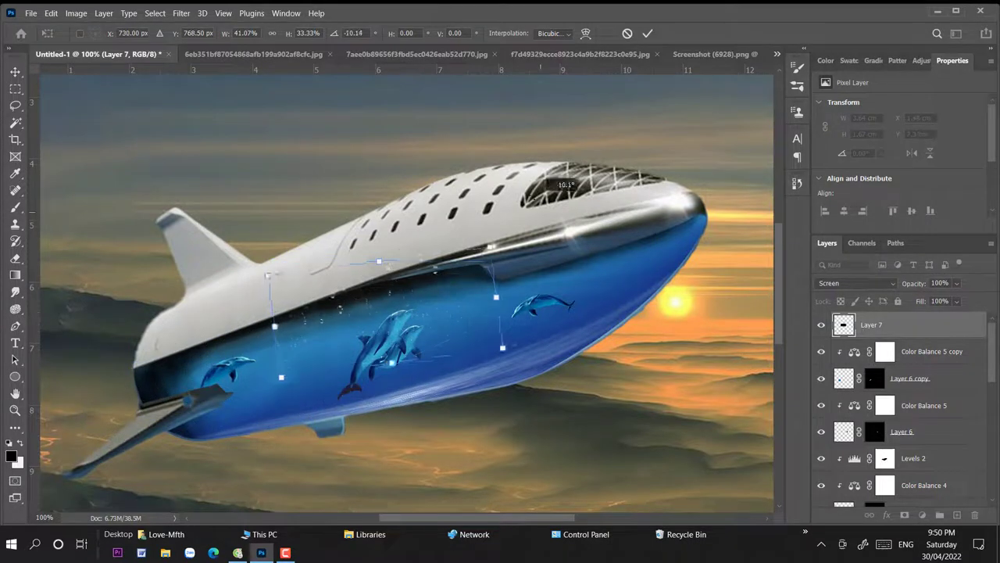
pyautogui.moveTo(547, 235); pyautogui.dragTo(519, 168)
pyautogui.moveTo(433, 304); pyautogui.dragTo(470, 314)
pyautogui.moveTo(539, 165); pyautogui.dragTo(564, 185)
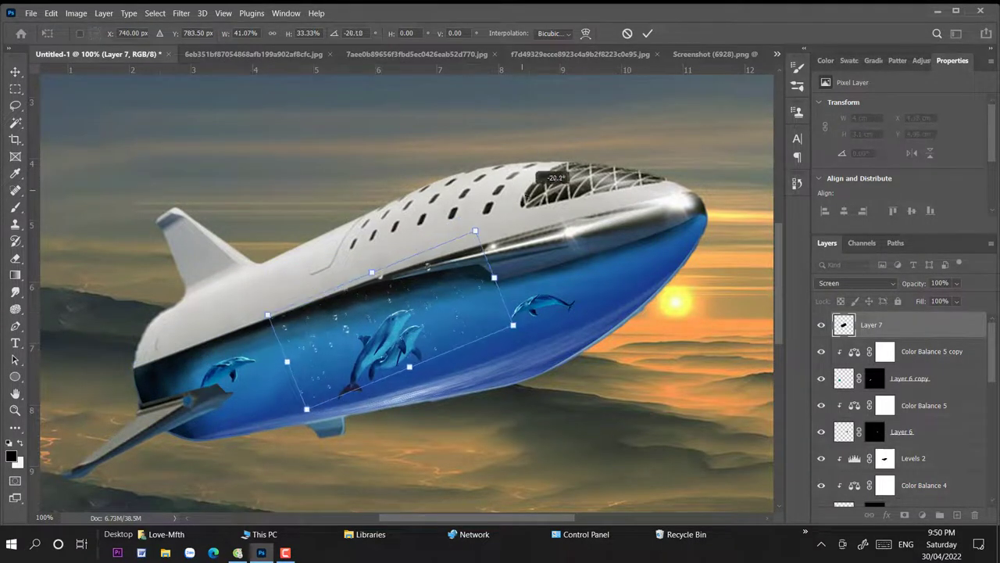
pyautogui.moveTo(381, 276)
pyautogui.mouseDown()
pyautogui.moveTo(375, 264)
pyautogui.moveTo(404, 302)
pyautogui.mouseUp()
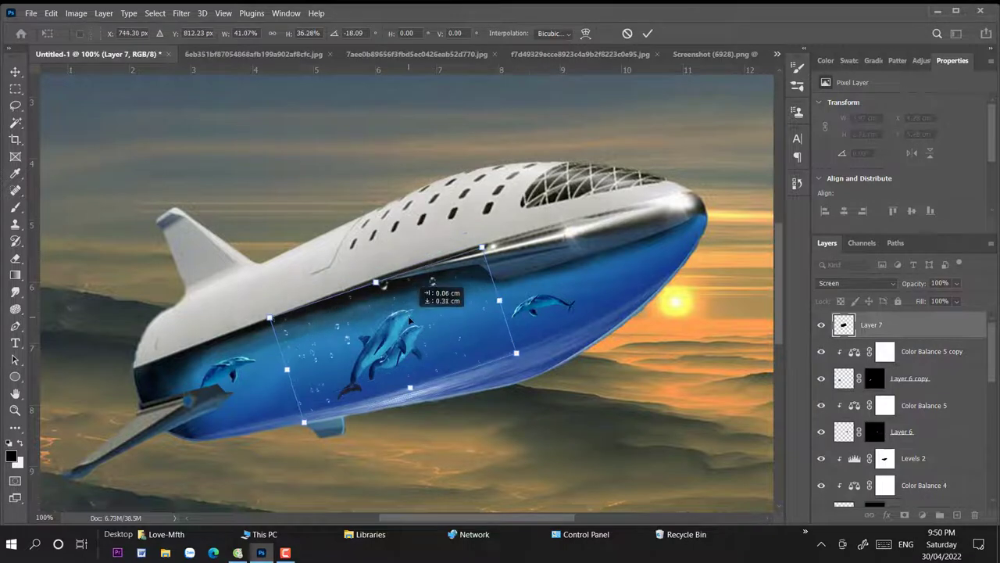
# Step: Flip the droplets vertically, rotate them up the hull, commit, and duplicate the layer
pyautogui.rightClick(418, 300)
pyautogui.click(453, 291)
pyautogui.moveTo(508, 195)
pyautogui.mouseDown()
pyautogui.moveTo(492, 208)
pyautogui.moveTo(508, 228)
pyautogui.mouseUp()
pyautogui.moveTo(443, 306); pyautogui.dragTo(460, 282)
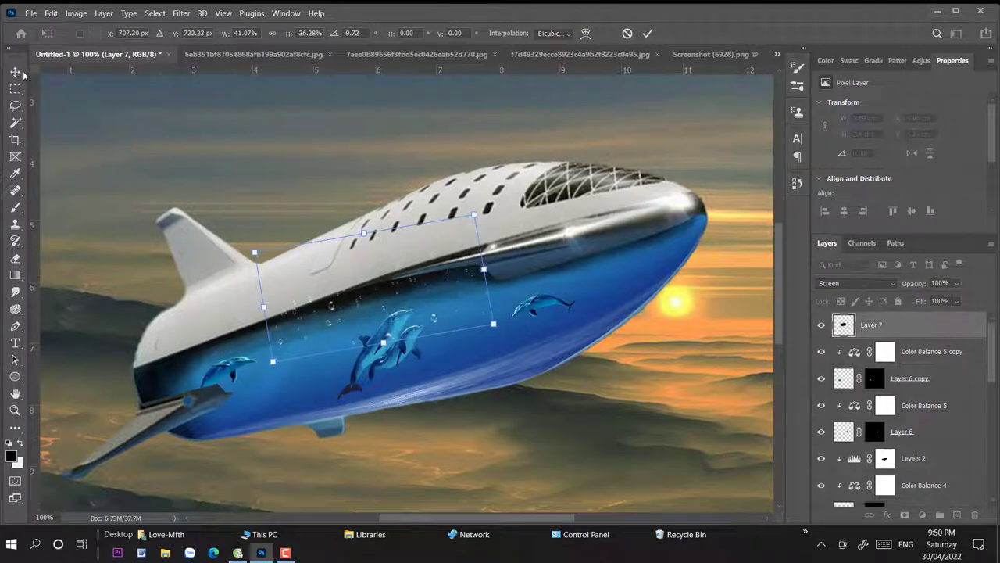
pyautogui.press('Return')
pyautogui.hotkey('ctrl', 'j')
pyautogui.hotkey('ctrl', 'j')
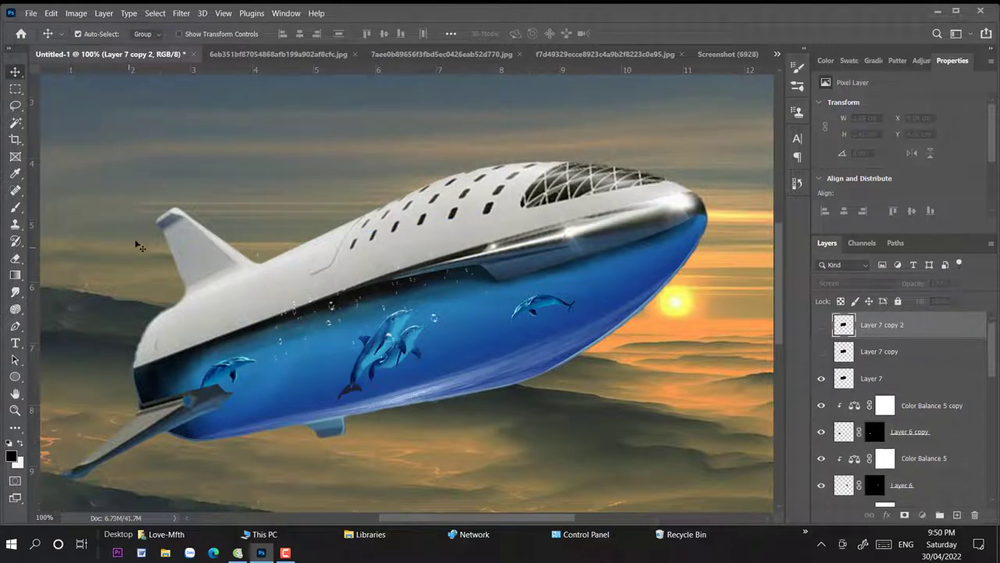
# Step: Erase stray bubbles from the hull on the original droplet layer with a 94 px eraser
pyautogui.hotkey('alt', '[')
pyautogui.hotkey('alt', '[')
pyautogui.press('e')
pyautogui.rightClick(432, 317)
pyautogui.moveTo(534, 322); pyautogui.dragTo(525, 322)
pyautogui.press('Return')
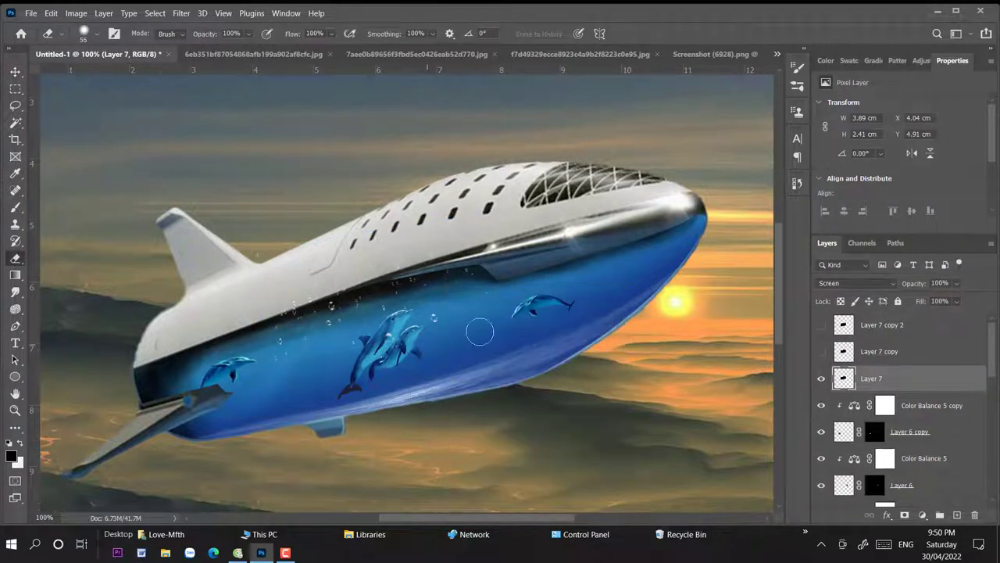
pyautogui.rightClick(283, 298)
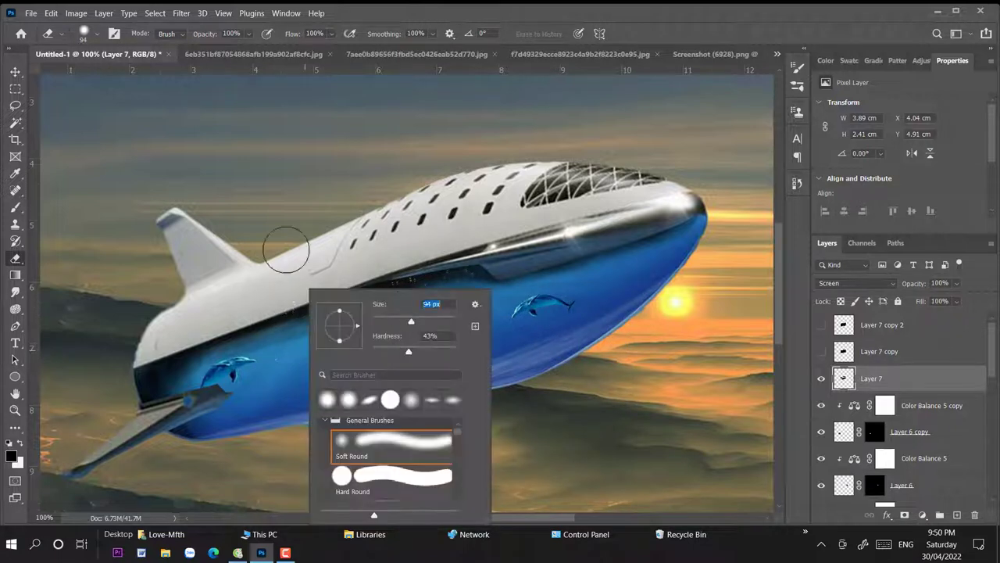
pyautogui.write('94')
pyautogui.press('Return')
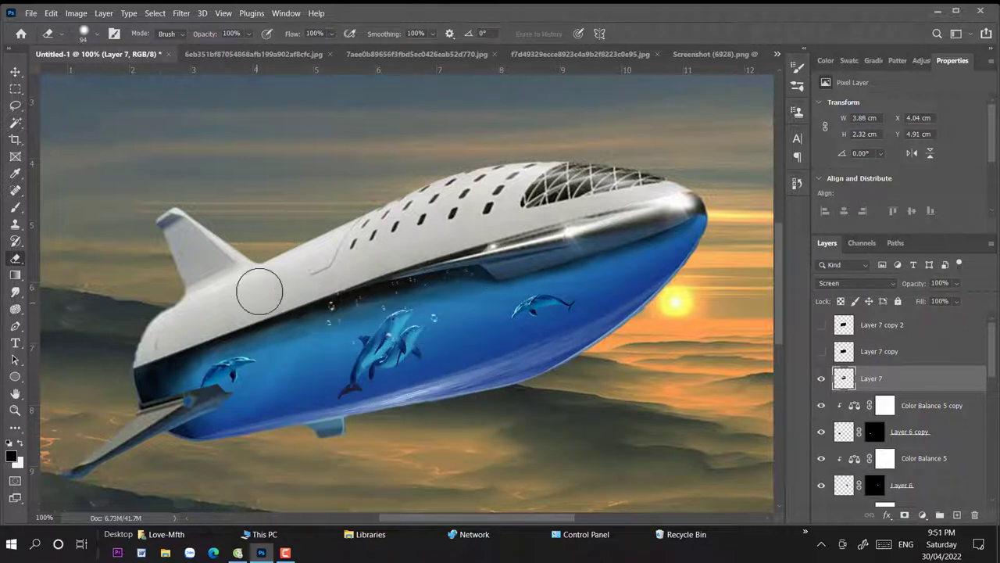
pyautogui.click(332, 317)
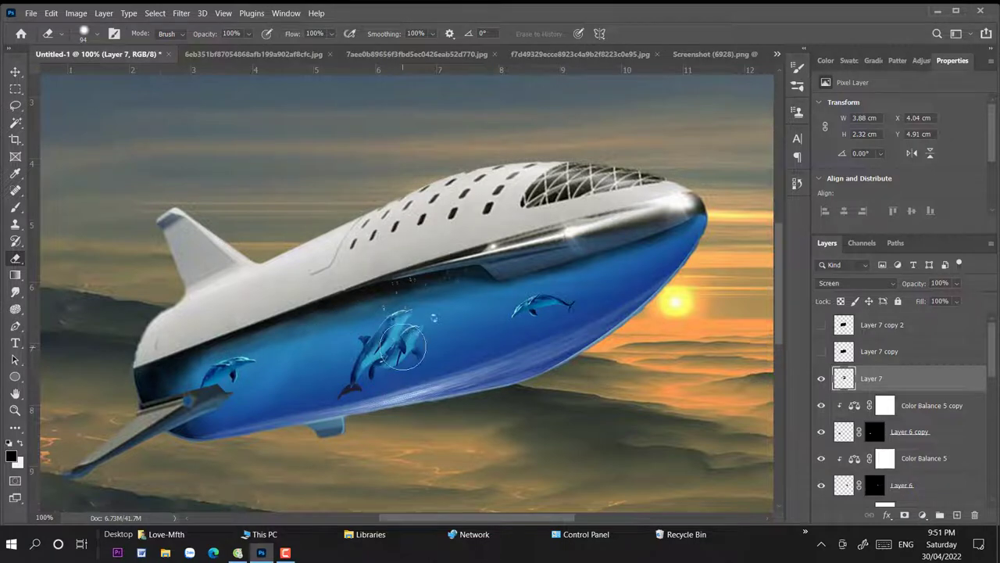
# Step: Squash Layer 7's bubbles to about 90% height, flip them horizontally and shift them toward the hull's front
pyautogui.press('v')
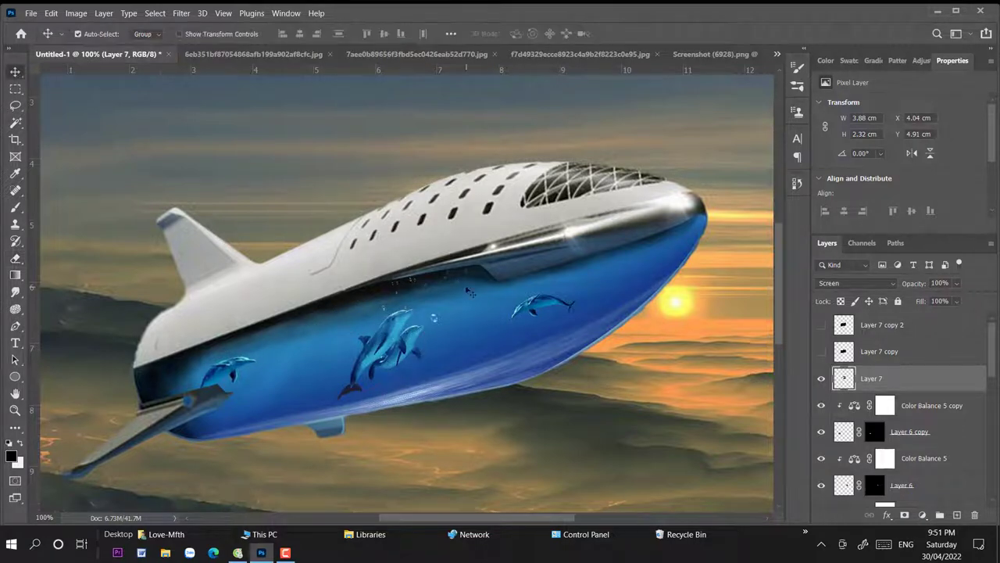
pyautogui.hotkey('ctrl', 't')
pyautogui.moveTo(372, 215); pyautogui.dragTo(373, 229)
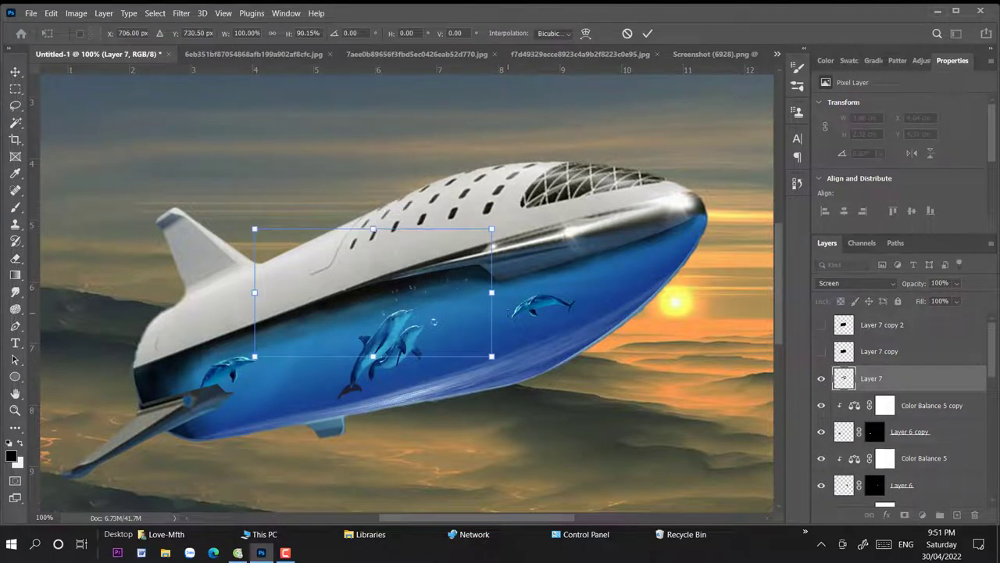
pyautogui.rightClick(439, 308)
pyautogui.click(469, 291)
pyautogui.moveTo(329, 275); pyautogui.dragTo(442, 278)
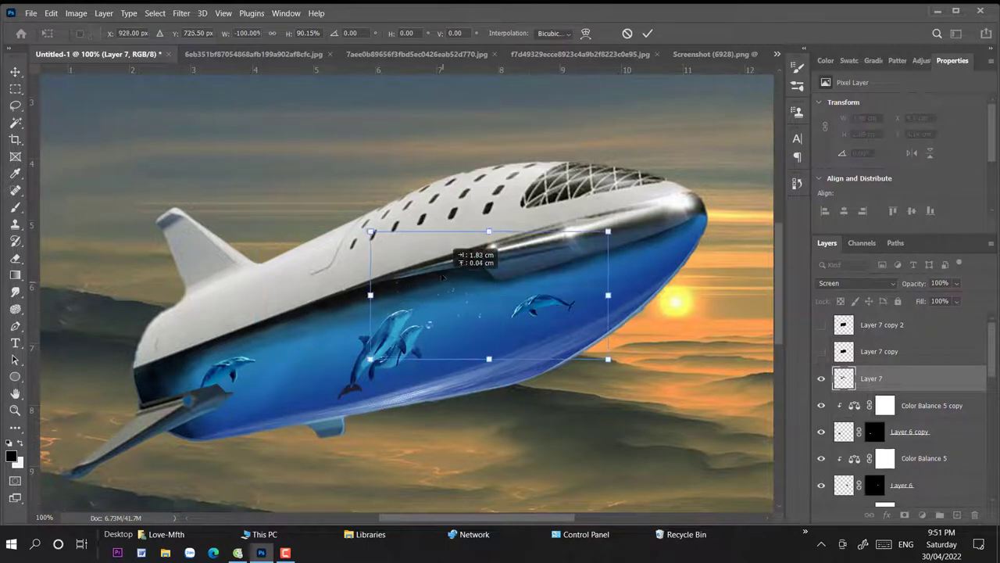
pyautogui.press('Return')
# Step: Spread the bubble copies toward the left dolphin and across the hull, erasing bubbles along the lower edge
pyautogui.press('e')
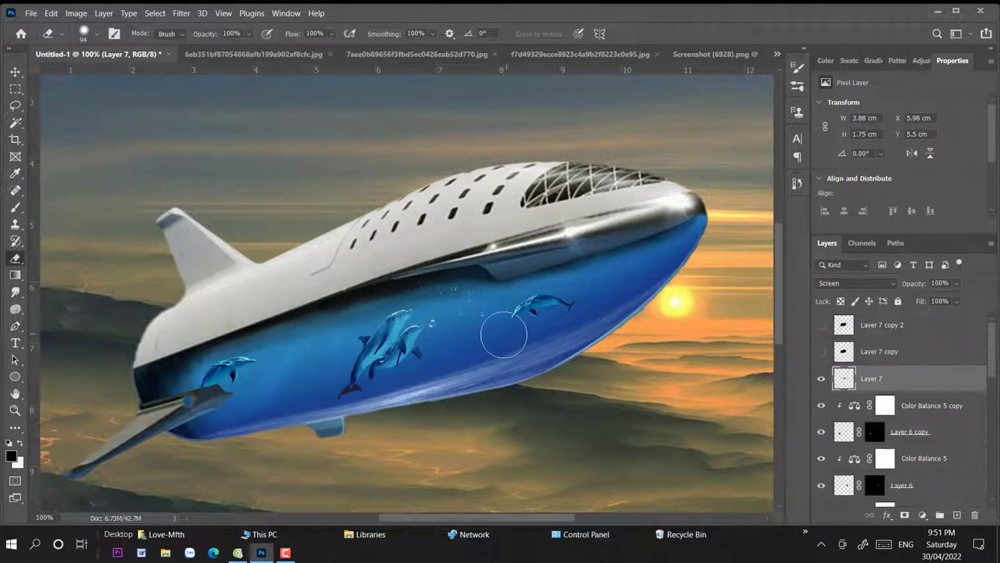
pyautogui.press('v')
pyautogui.moveTo(328, 307); pyautogui.dragTo(262, 338)
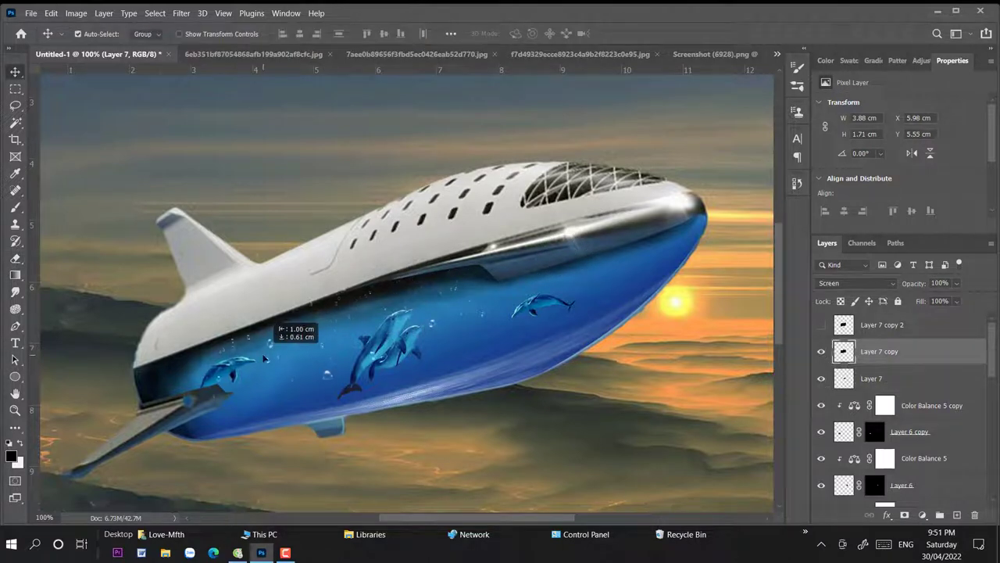
pyautogui.press('e')
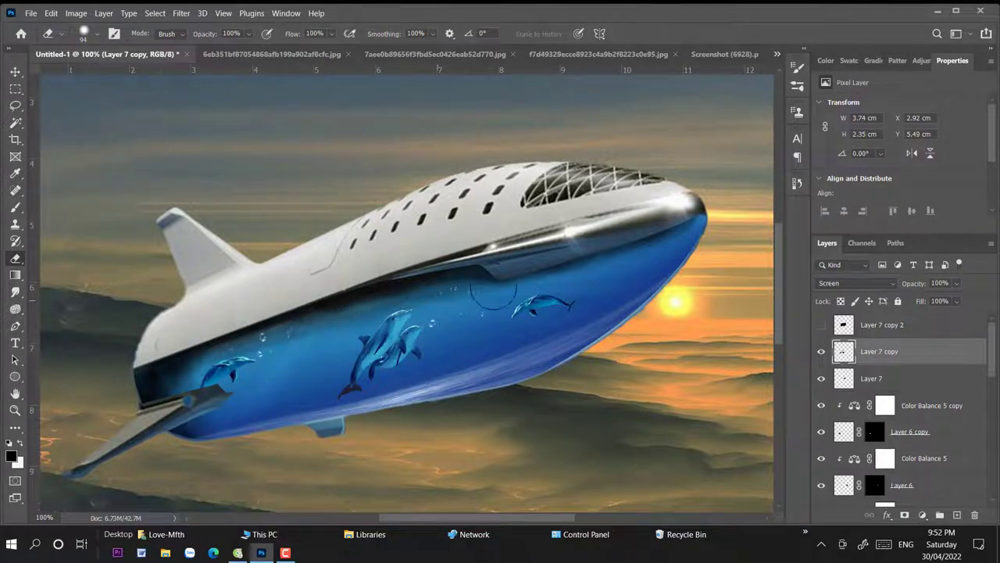
pyautogui.click(15, 71)
pyautogui.moveTo(332, 311); pyautogui.dragTo(547, 316)
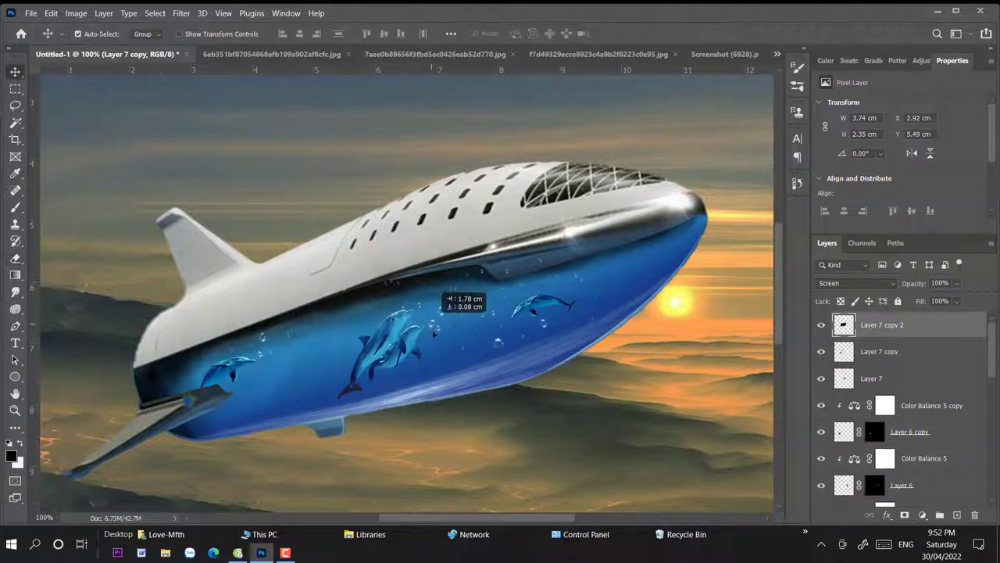
pyautogui.click(15, 257)
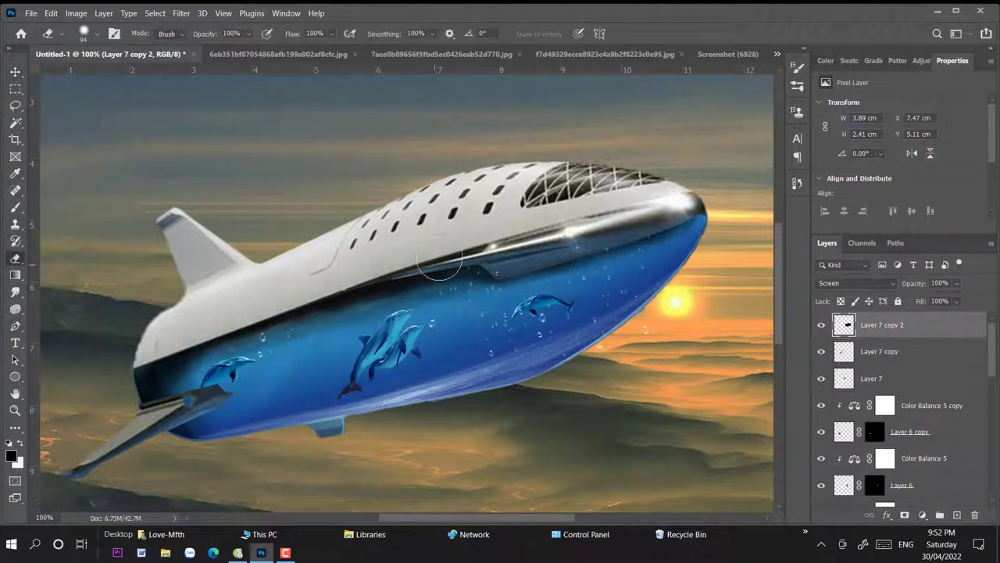
pyautogui.moveTo(469, 406)
pyautogui.mouseDown()
pyautogui.moveTo(505, 365)
pyautogui.moveTo(605, 379)
pyautogui.mouseUp()
pyautogui.moveTo(561, 297); pyautogui.dragTo(539, 324)
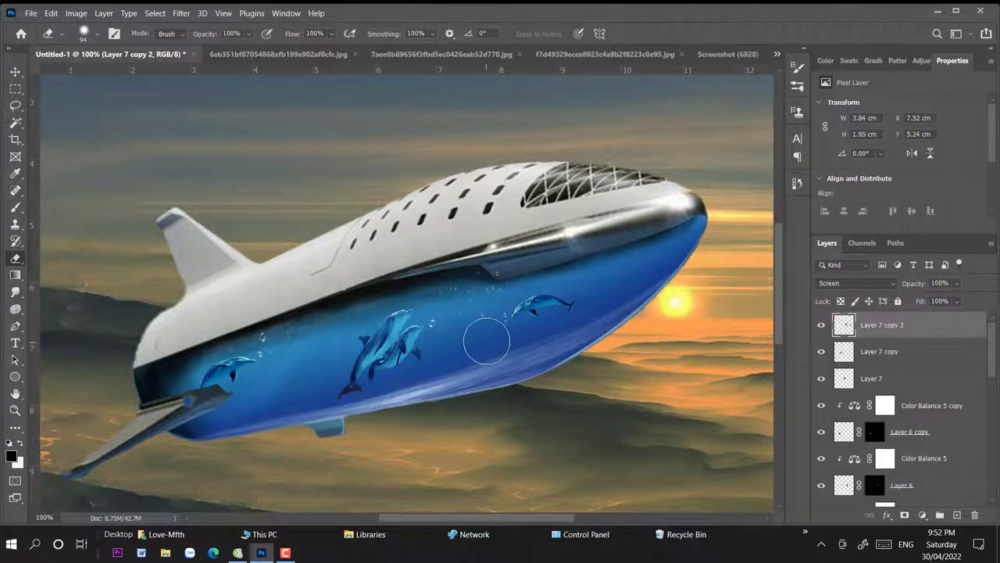
# Step: Erase a few bubbles near the hull's lower middle and set all three bubble layers to 82% opacity
pyautogui.moveTo(487, 335); pyautogui.dragTo(568, 352)
pyautogui.press('v')
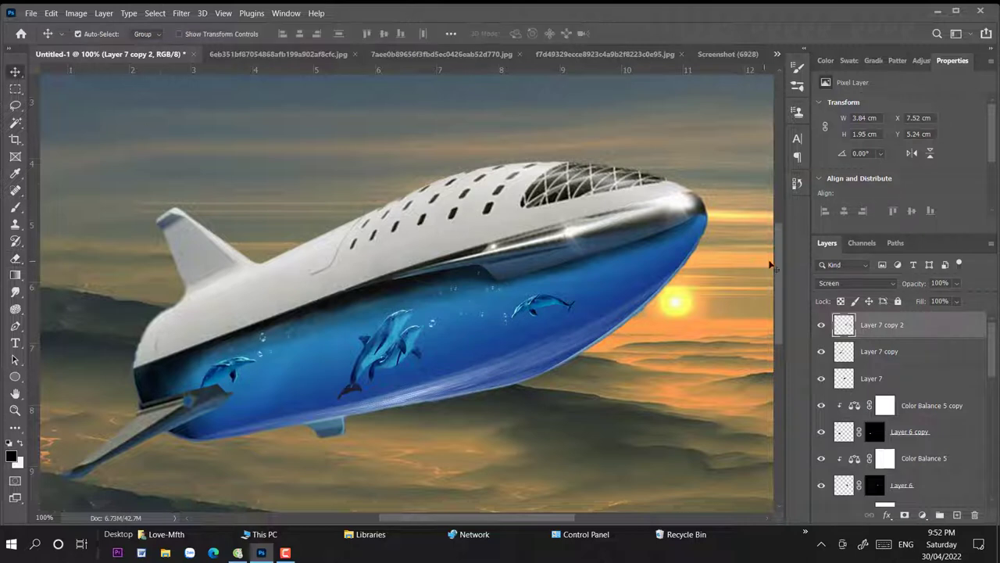
pyautogui.keyDown('shift'); pyautogui.click(927, 377); pyautogui.keyUp('shift')
pyautogui.moveTo(957, 282); pyautogui.dragTo(969, 300)
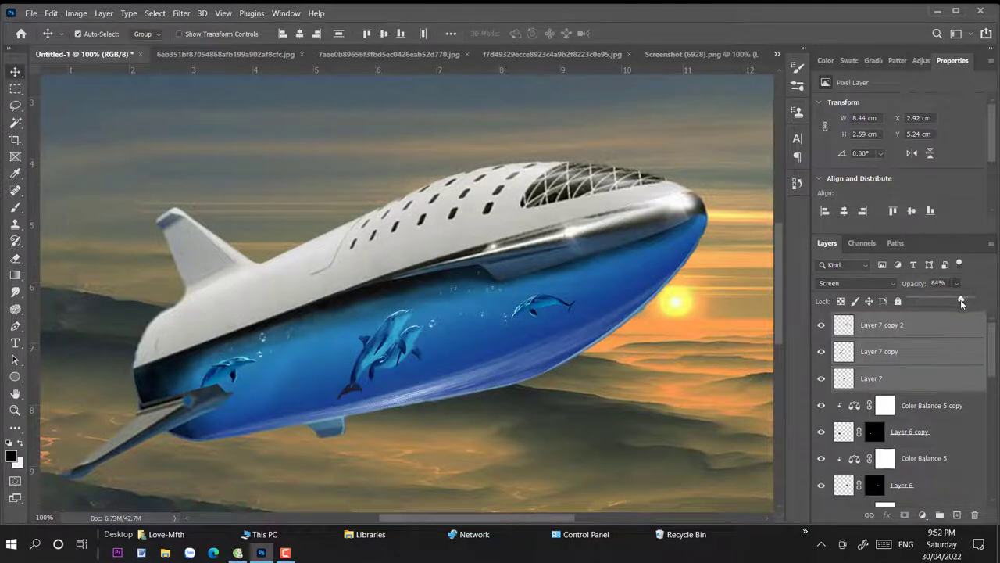
pyautogui.hotkey('ctrl', '-')
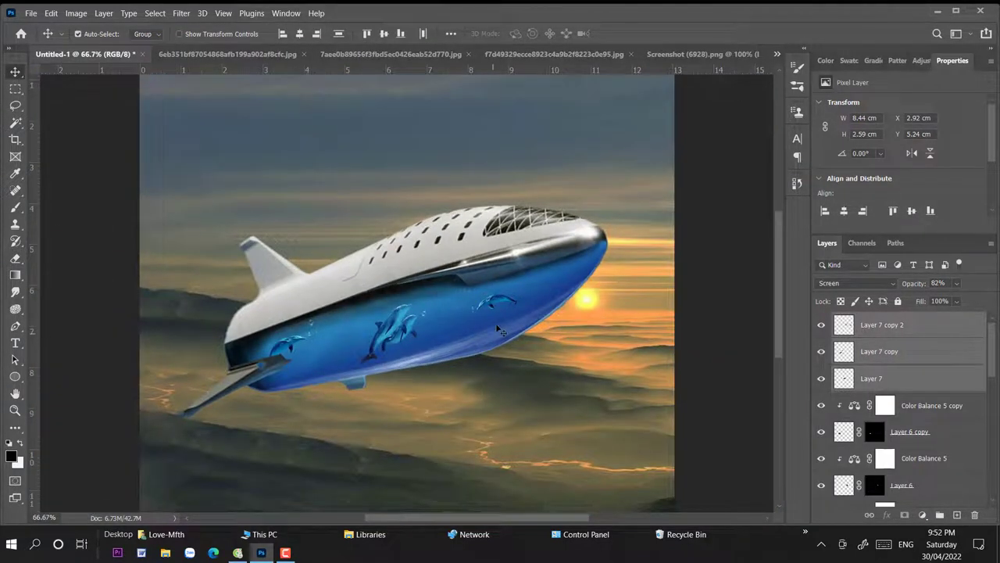
pyautogui.hotkey('ctrl', '+')
pyautogui.hotkey('ctrl', '+')
pyautogui.click(125, 284)
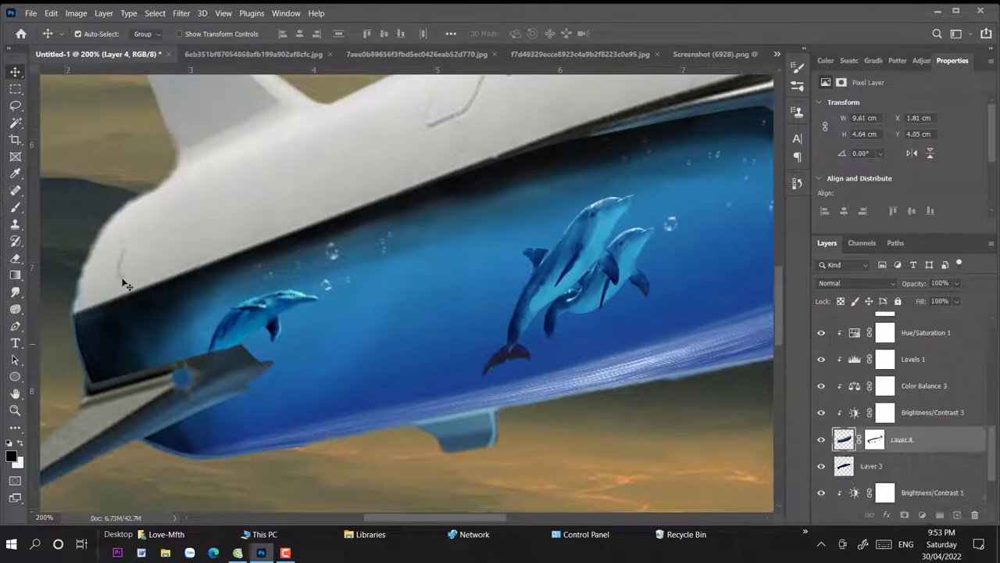
# Step: Set up an 11% opacity brush on Layer 4's mask and scroll to the small dolphin
pyautogui.hotkey('ctrl', '\\')
pyautogui.press('b')
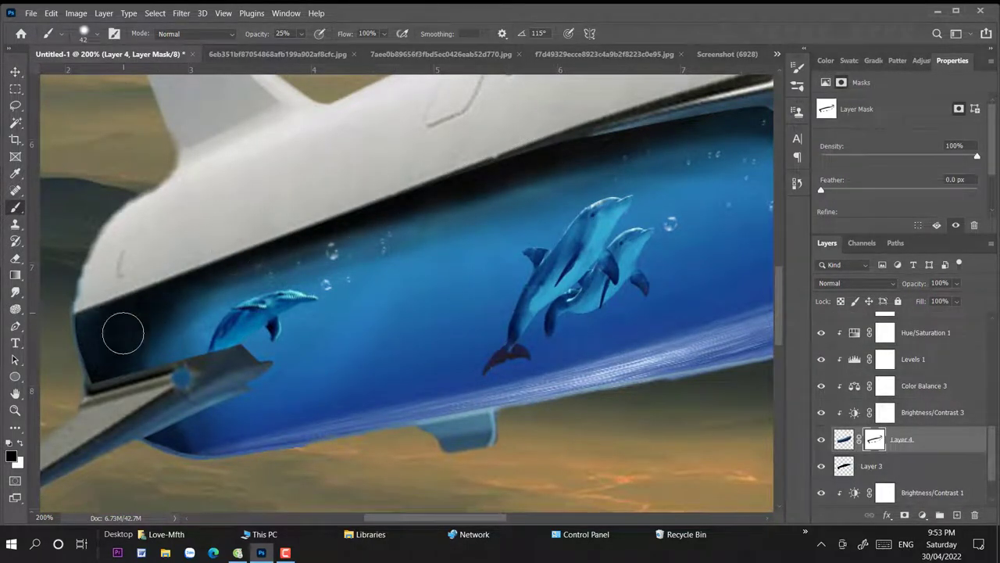
pyautogui.press('1')
pyautogui.press('1')
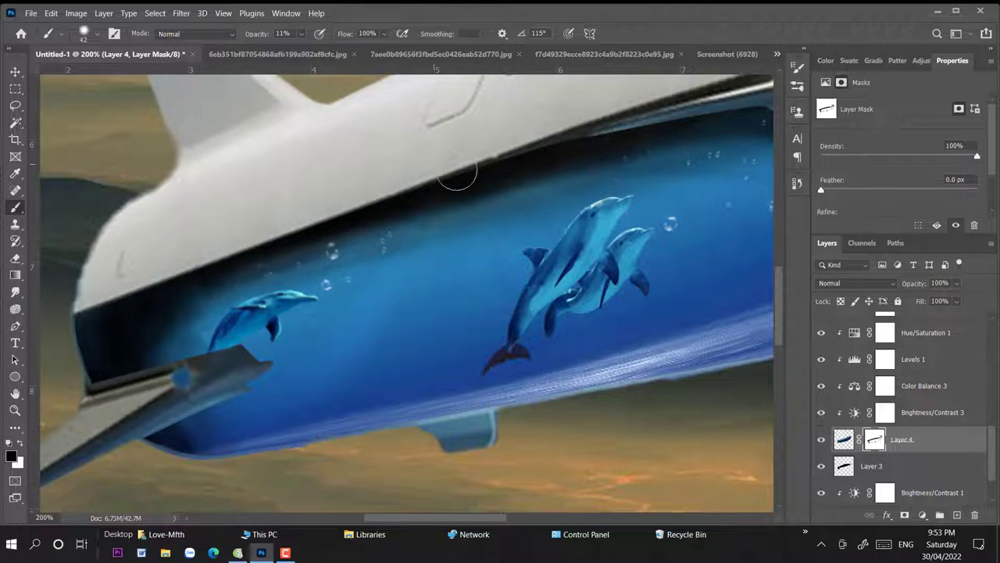
pyautogui.hscroll(5, 515, 182)
pyautogui.scroll(2, 515, 181)
pyautogui.scroll(1, 435, 217)
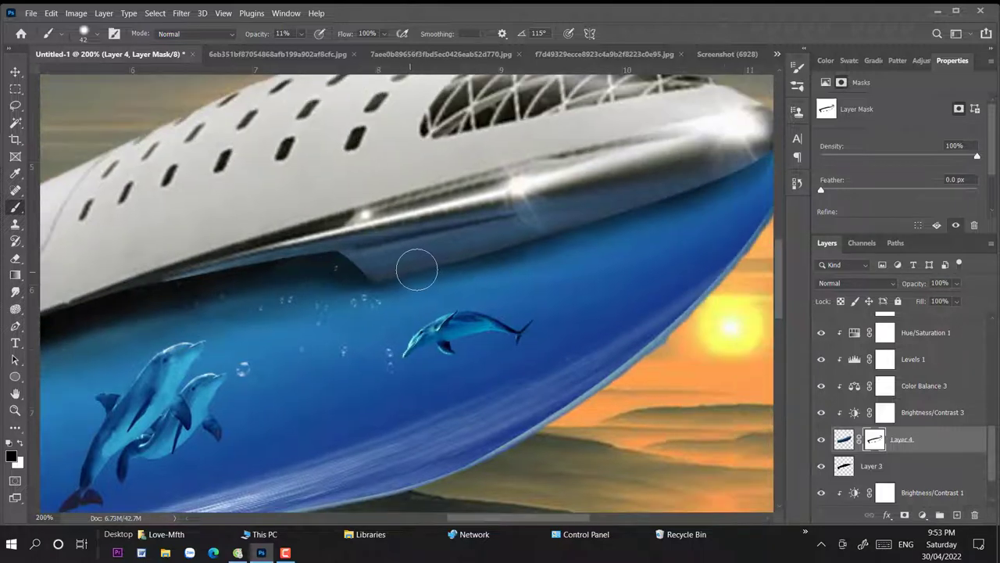
pyautogui.hscroll(3, 676, 208)
pyautogui.scroll(1, 676, 208)
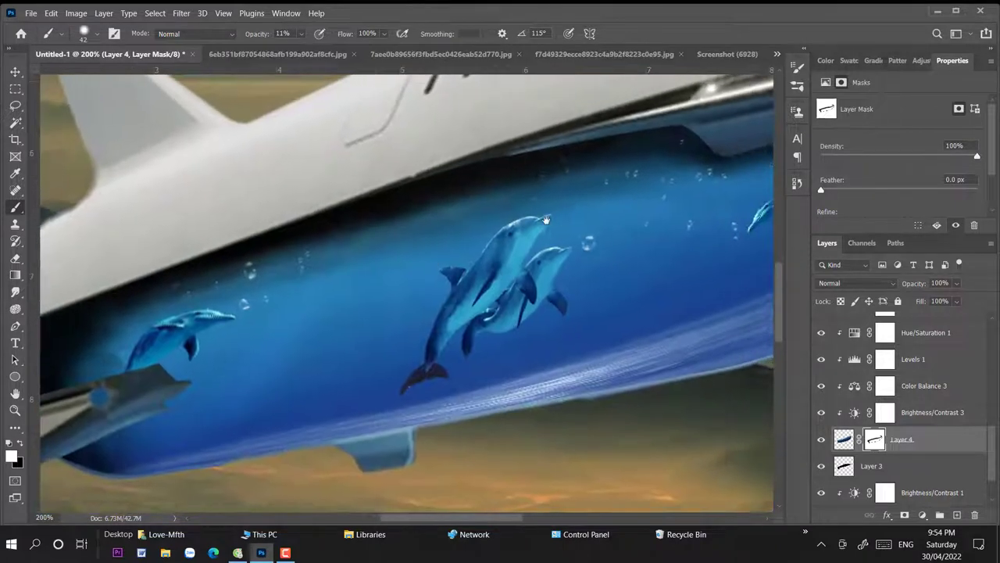
# Step: Softly lighten the water under and left of the small dolphin, then review the whole image
pyautogui.moveTo(551, 379); pyautogui.dragTo(770, 234)
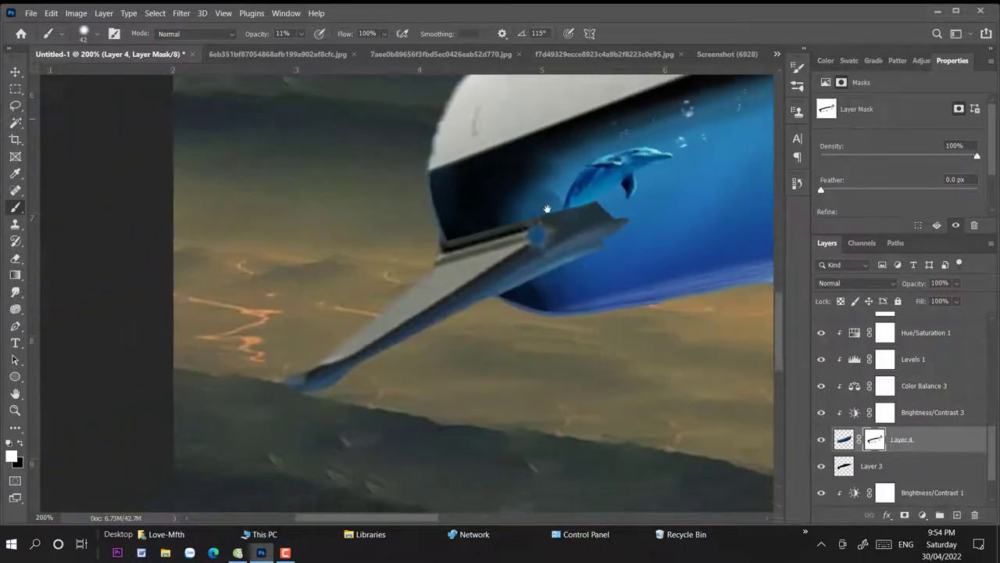
pyautogui.moveTo(460, 208); pyautogui.dragTo(466, 210)
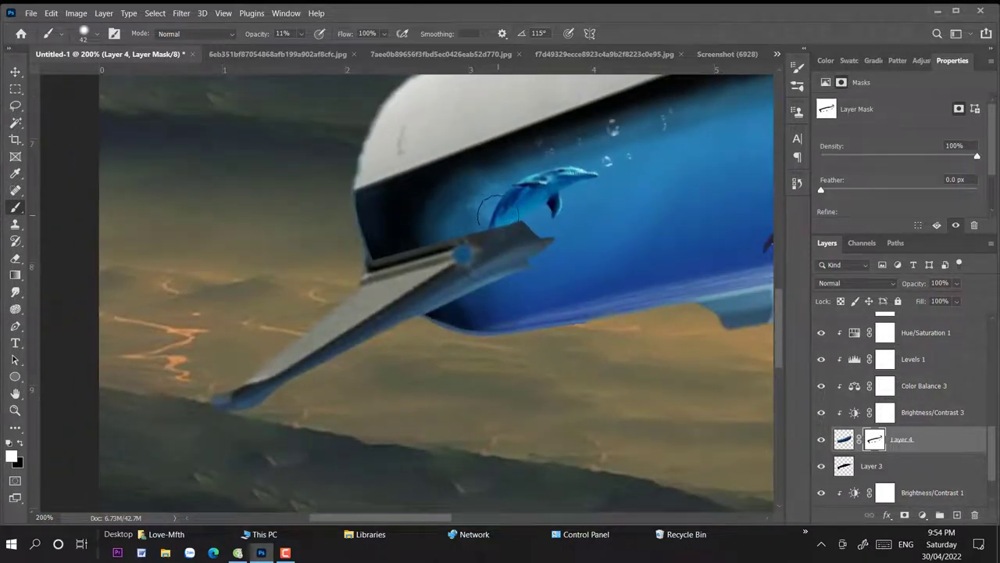
pyautogui.moveTo(512, 199); pyautogui.dragTo(477, 202)
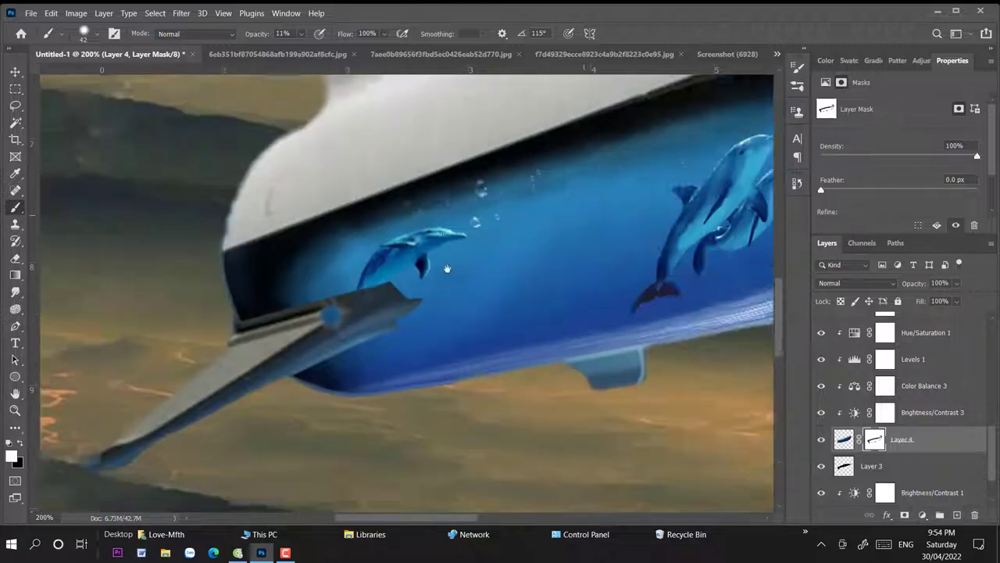
pyautogui.moveTo(755, 120); pyautogui.dragTo(469, 245)
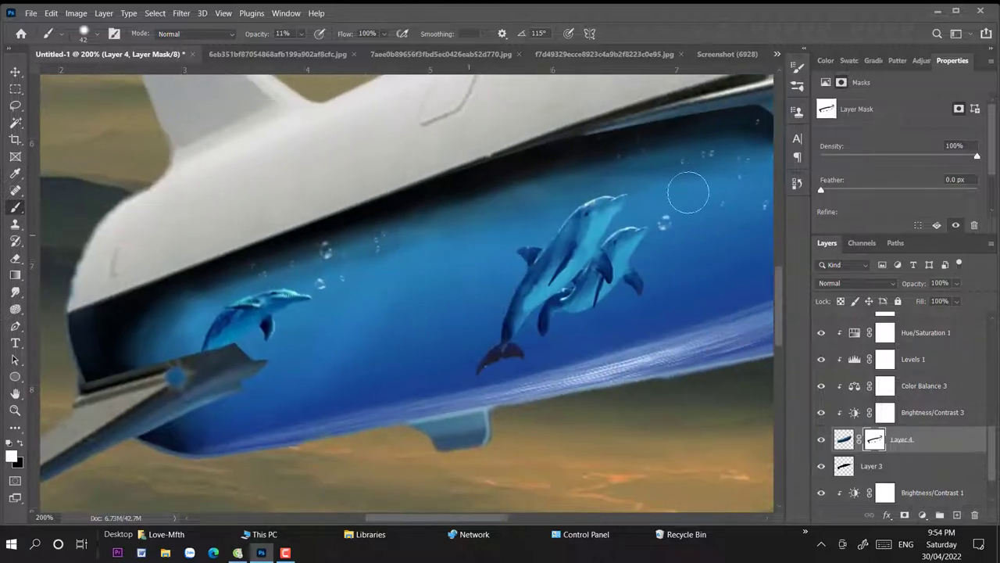
pyautogui.moveTo(751, 194)
pyautogui.mouseDown()
pyautogui.moveTo(447, 223)
pyautogui.moveTo(273, 276)
pyautogui.mouseUp()
pyautogui.hotkey('ctrl', '0')
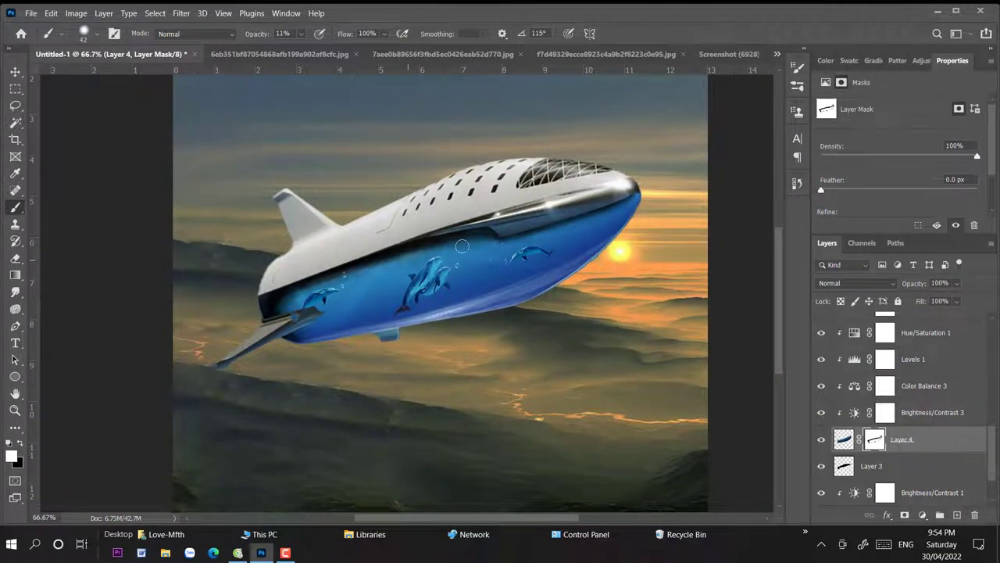
pyautogui.scroll(3, 485, 318)
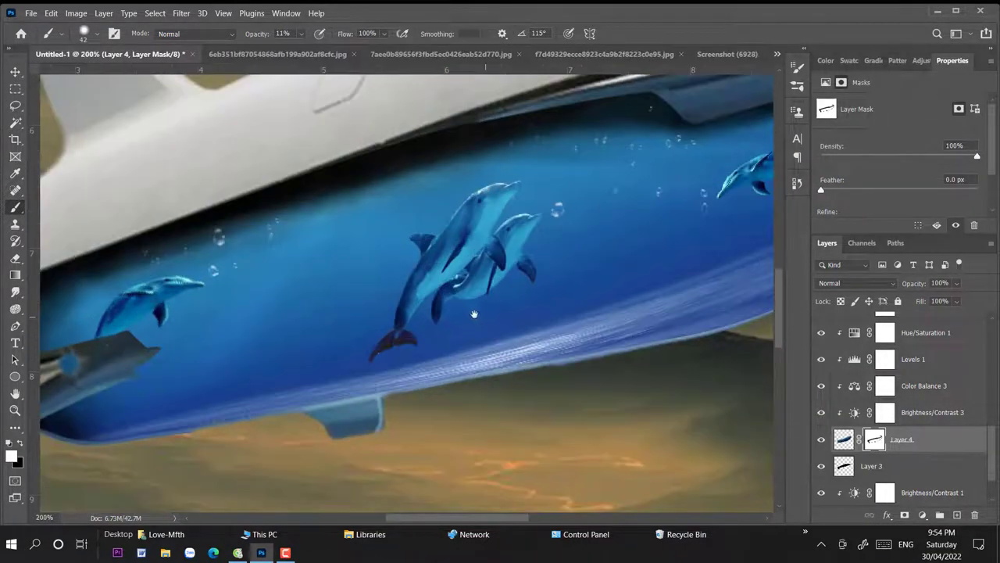
pyautogui.moveTo(473, 315); pyautogui.dragTo(429, 228)
pyautogui.scroll(-1, 429, 227)
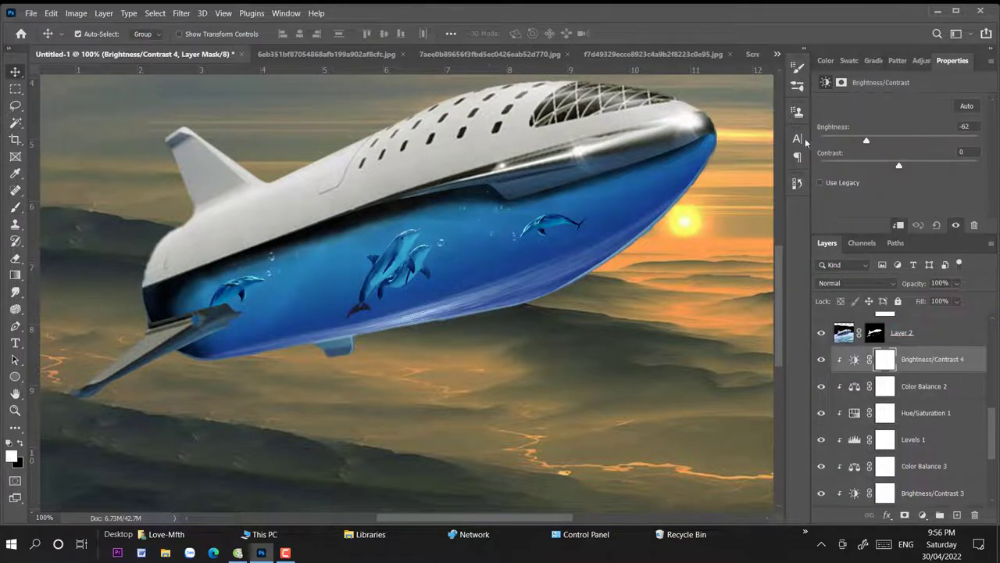
# Step: Darken the hull water with Brightness/Contrast 4, restoring brightness along the hull's lower edge on its mask
pyautogui.moveTo(805, 142); pyautogui.dragTo(817, 141)
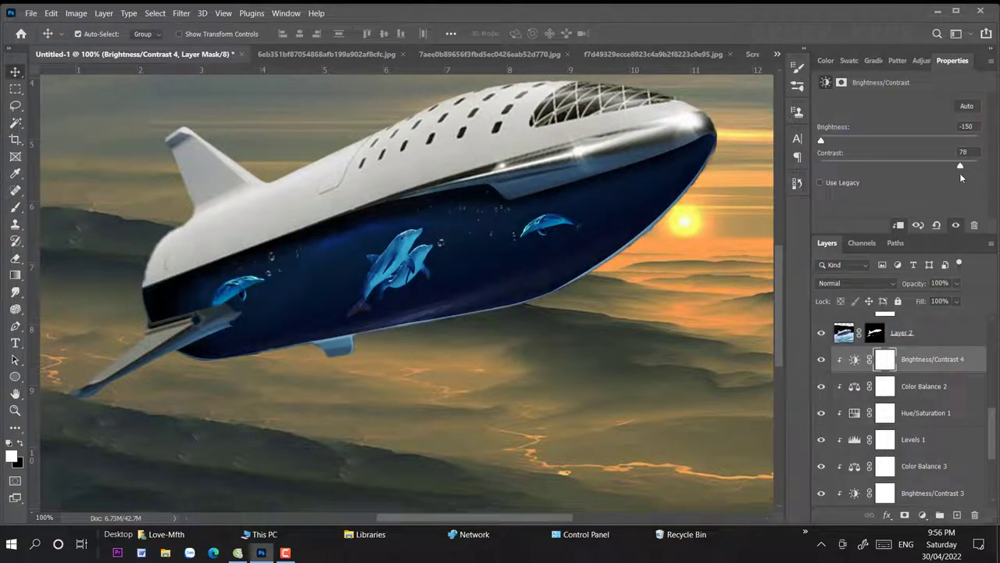
pyautogui.click(879, 360)
pyautogui.press('b')
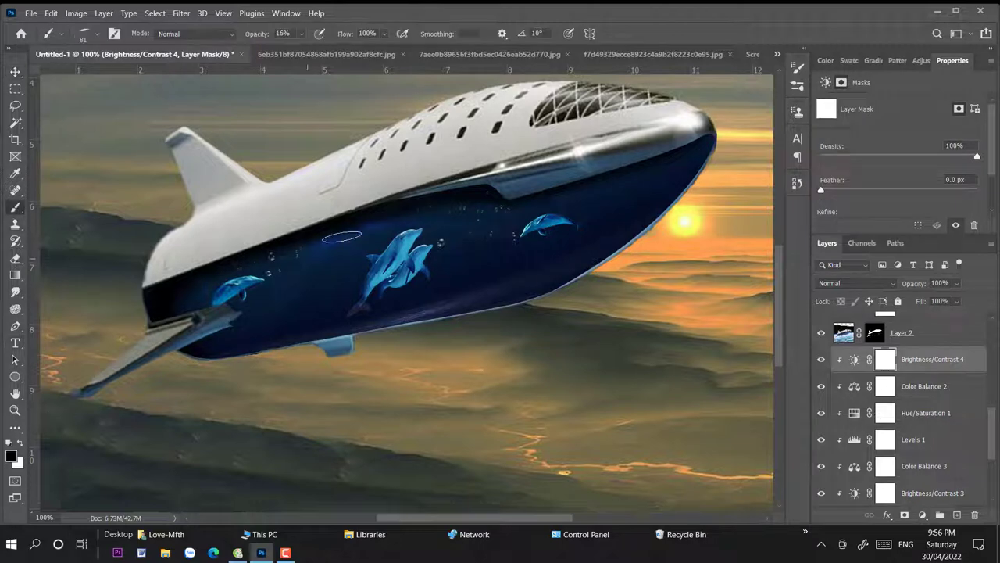
pyautogui.rightClick(342, 236)
pyautogui.press(']')
pyautogui.press(']')
pyautogui.press(']')
pyautogui.press('Return')
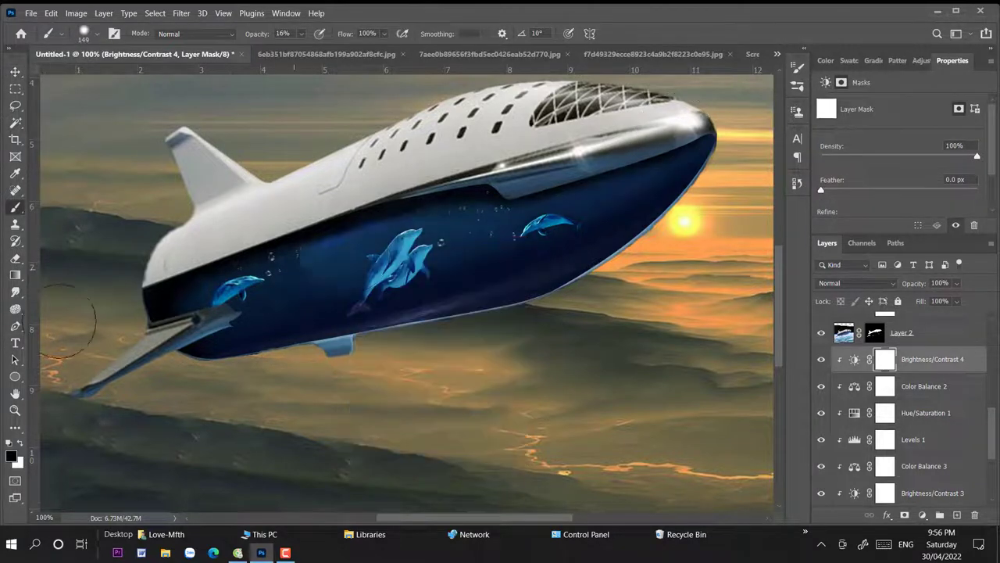
pyautogui.moveTo(203, 300)
pyautogui.mouseDown()
pyautogui.moveTo(662, 134)
pyautogui.moveTo(211, 337)
pyautogui.mouseUp()
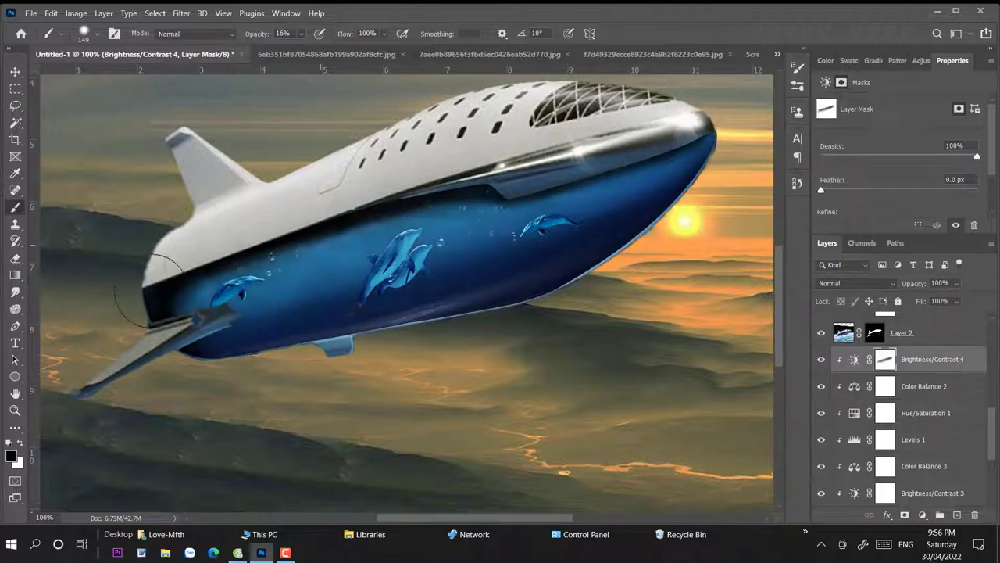
# Step: Set the mask brush to 58 px and switch to painting with black
pyautogui.rightClick(557, 307)
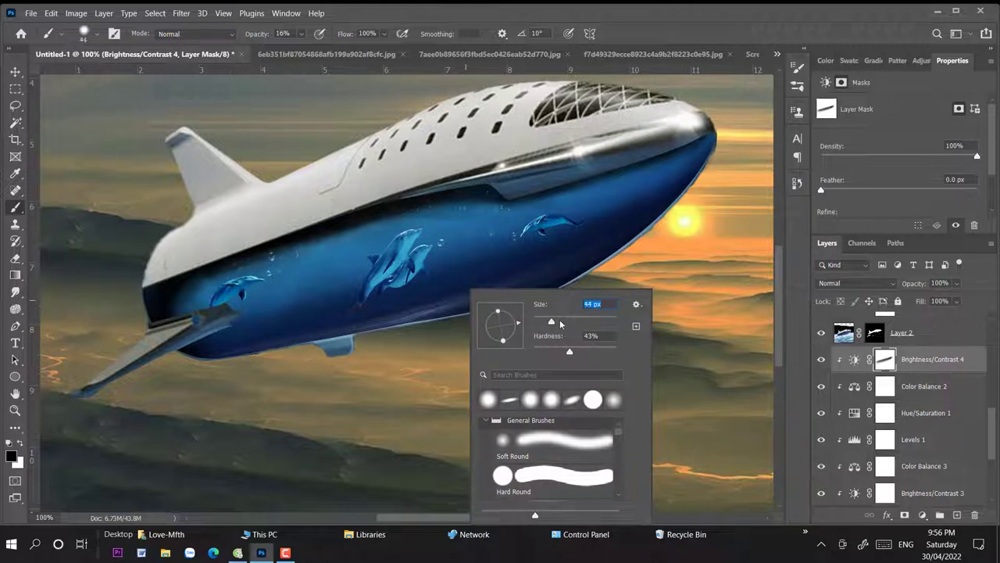
pyautogui.moveTo(559, 319); pyautogui.dragTo(564, 320)
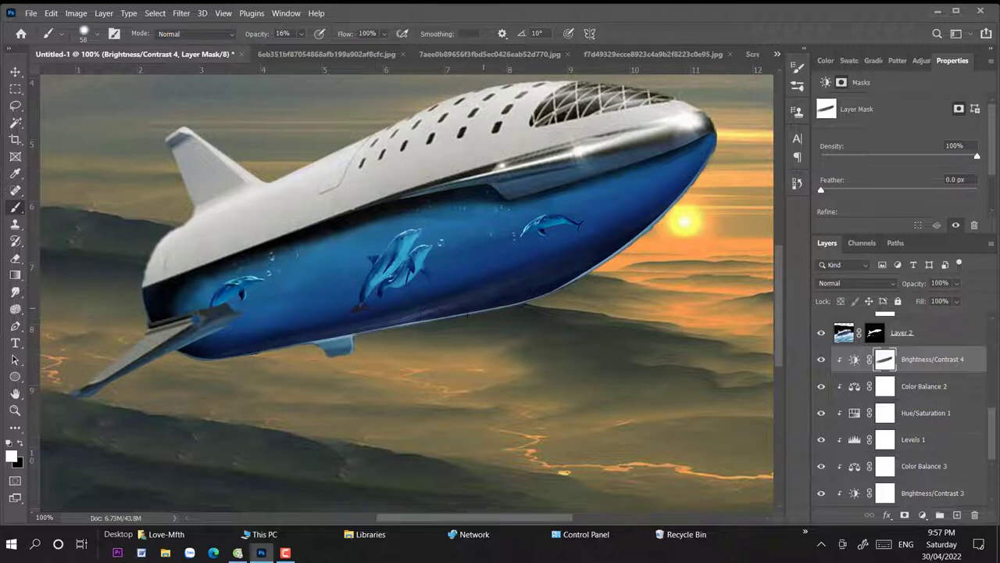
pyautogui.click(21, 444)
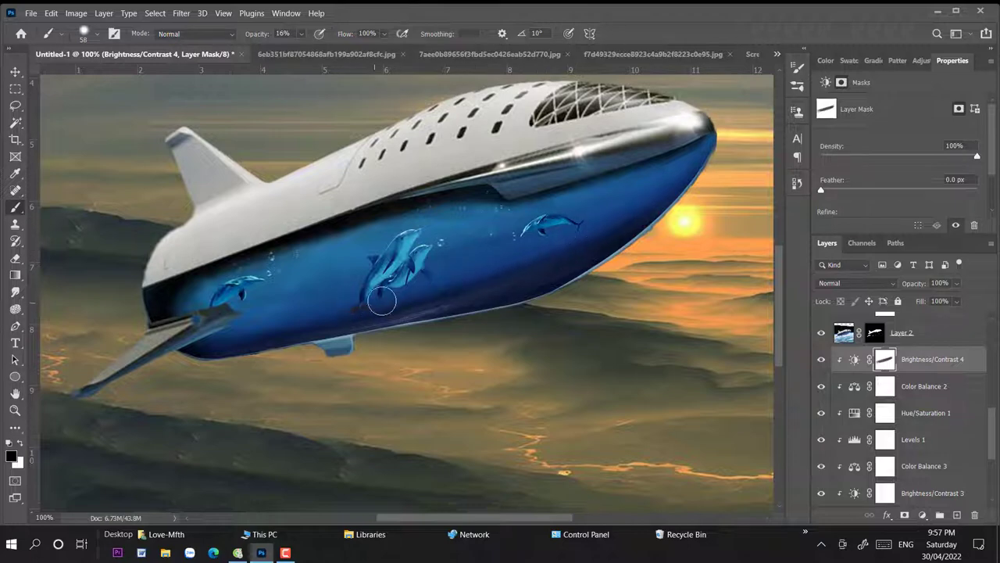
pyautogui.scroll(-2, 409, 251)
pyautogui.scroll(-2, 409, 251)
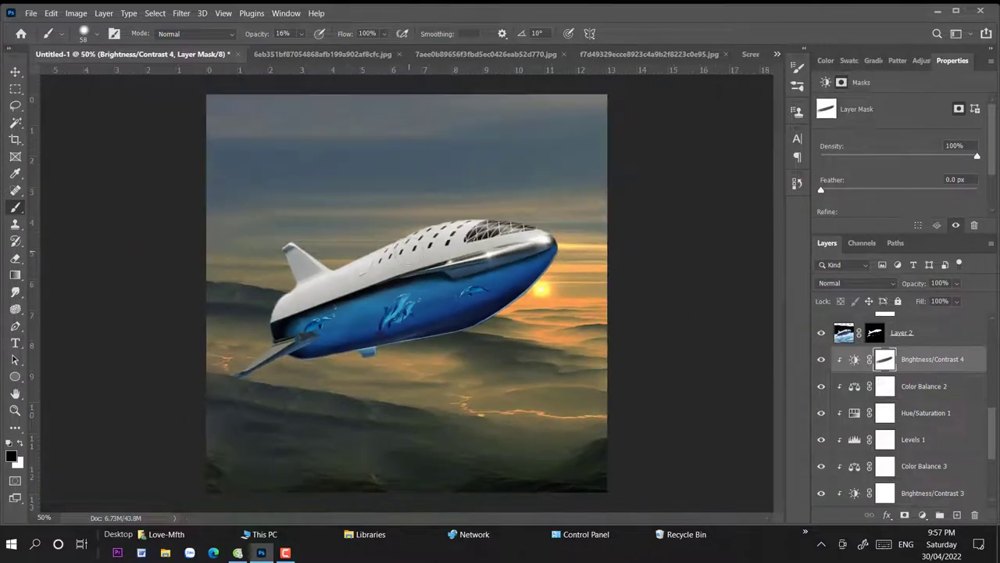
pyautogui.scroll(6, 409, 251)
pyautogui.scroll(-1, 684, 188)
pyautogui.scroll(-2, 684, 188)
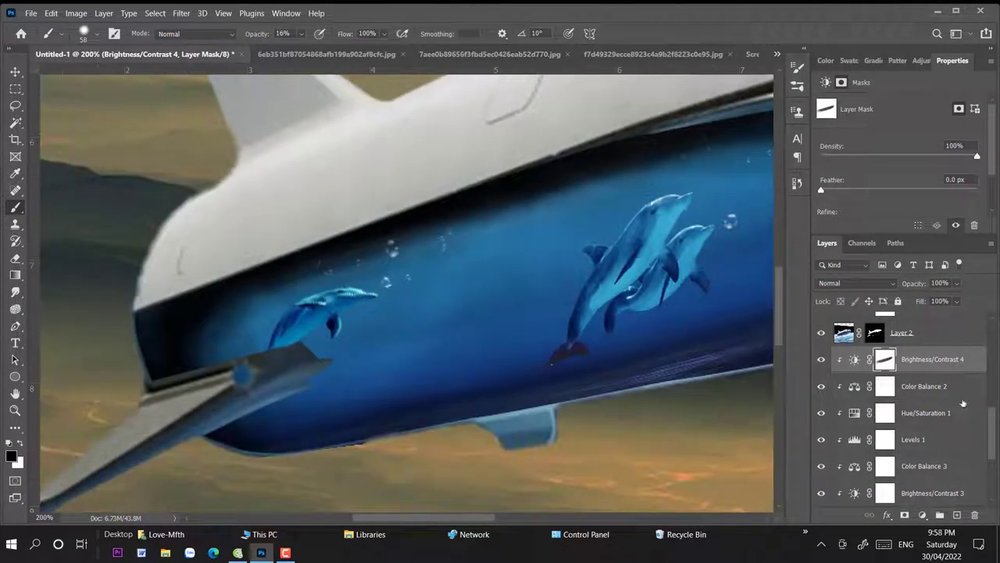
# Step: Select Layer 4's mask and set up a soft 16% opacity brush
pyautogui.scroll(-2, 962, 415)
pyautogui.click(922, 466)
pyautogui.rightClick(319, 251)
pyautogui.press('Escape')
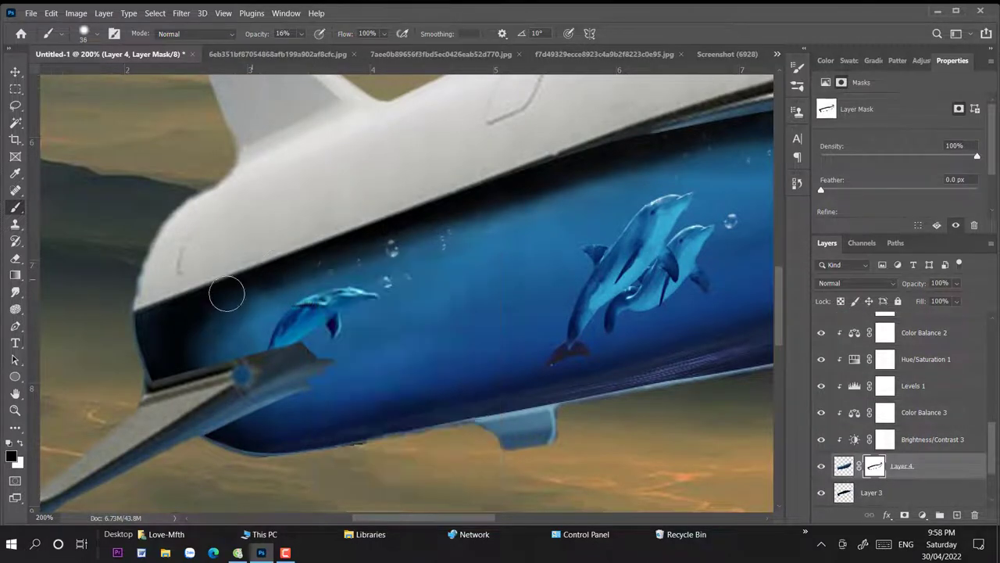
pyautogui.rightClick(297, 270)
pyautogui.press('Escape')
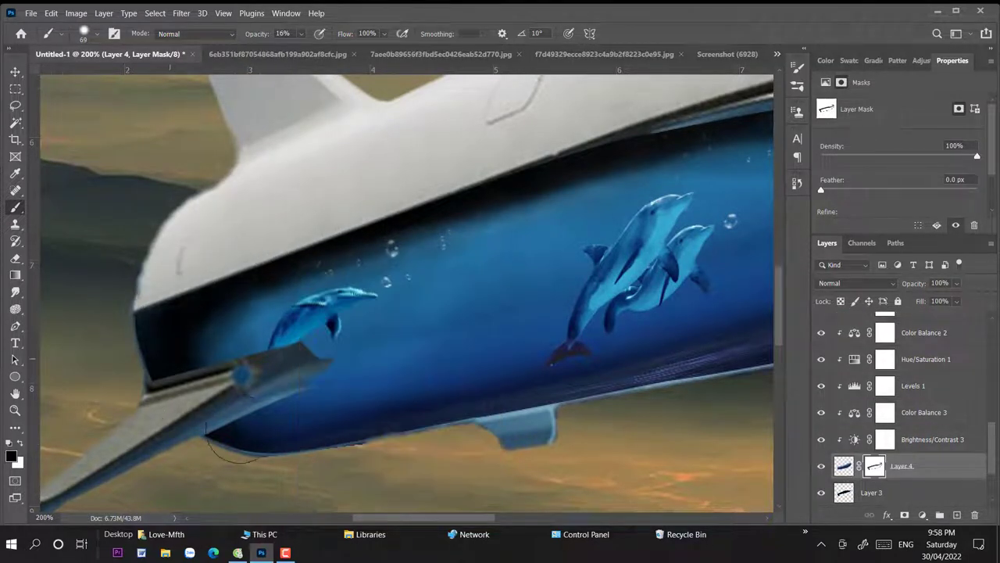
# Step: Blend the blue water's top edge into the chrome band near the nose, then zoom out
pyautogui.moveTo(680, 125); pyautogui.dragTo(250, 223)
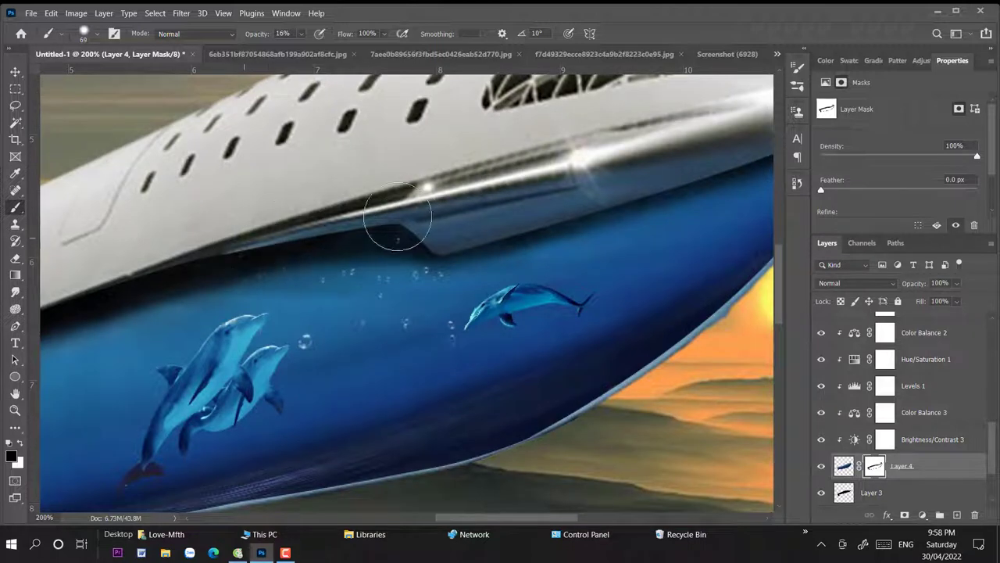
pyautogui.hscroll(2, 397, 219)
pyautogui.hscroll(1, 368, 223)
pyautogui.hscroll(2, 368, 223)
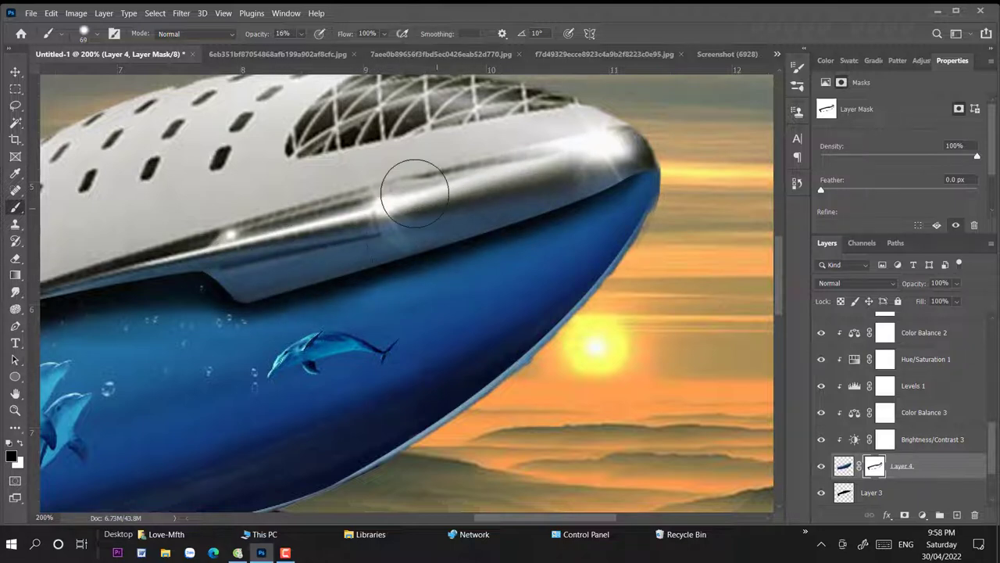
pyautogui.hotkey('ctrl', '-')
pyautogui.hotkey('ctrl', '-')
pyautogui.hotkey('ctrl', '-')
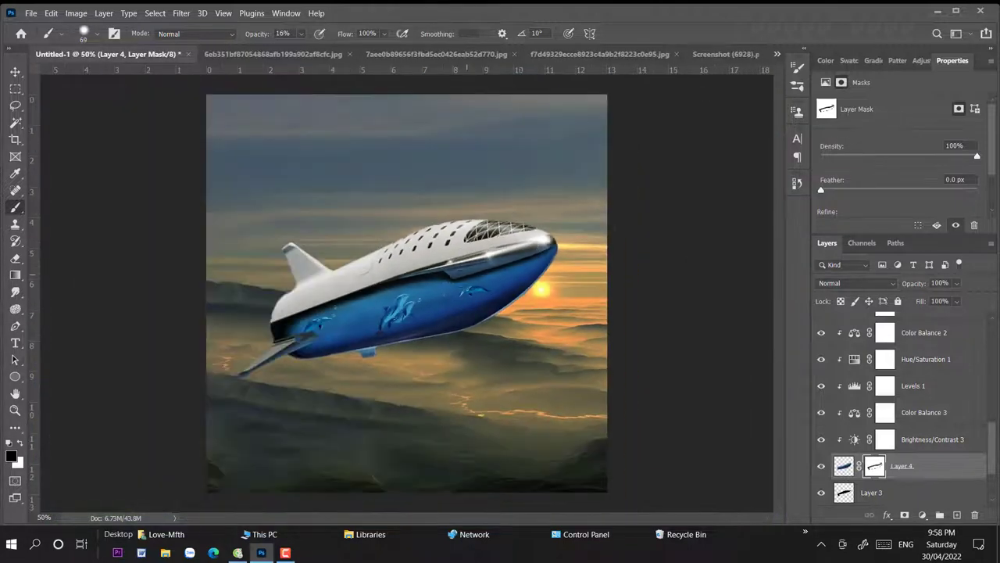
pyautogui.scroll(2, 929, 411)
pyautogui.scroll(-3, 906, 403)
pyautogui.scroll(3, 894, 395)
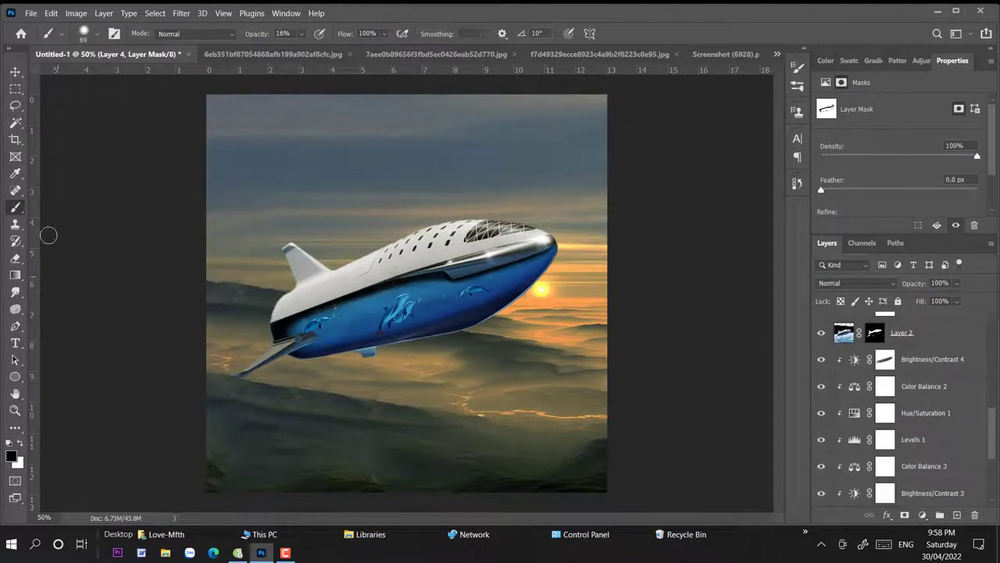
# Step: Make Brightness/Contrast 4 active and set up a soft brush for its mask
pyautogui.hotkey('alt', '[')
pyautogui.rightClick(481, 286)
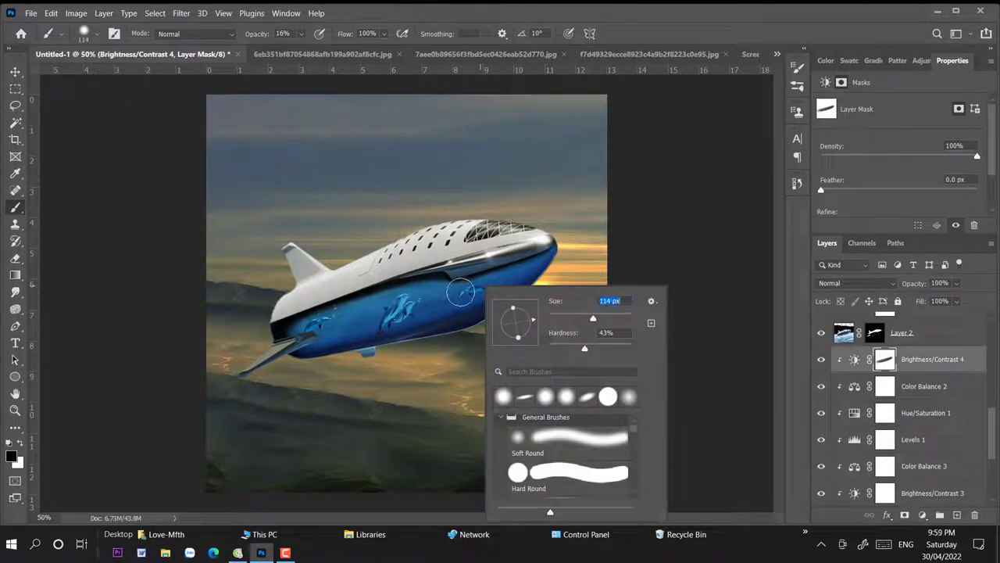
pyautogui.press('Return')
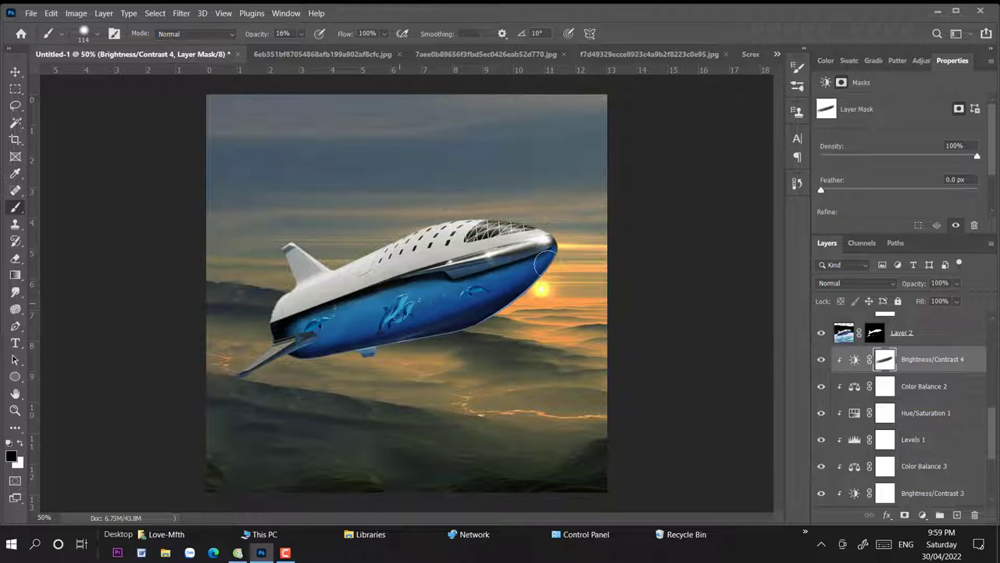
pyautogui.click(15, 72)
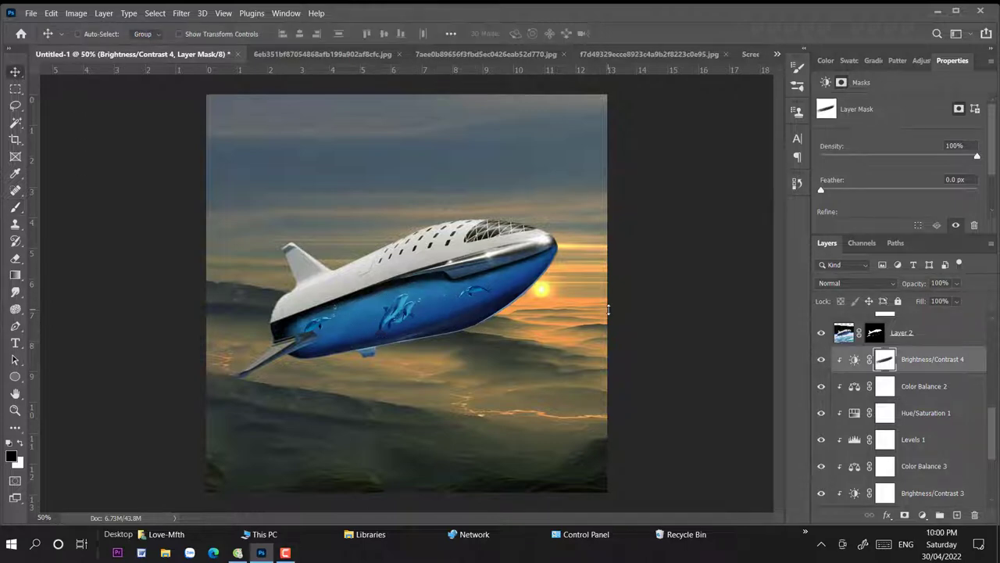
pyautogui.scroll(5, 430, 340)
pyautogui.press('b')
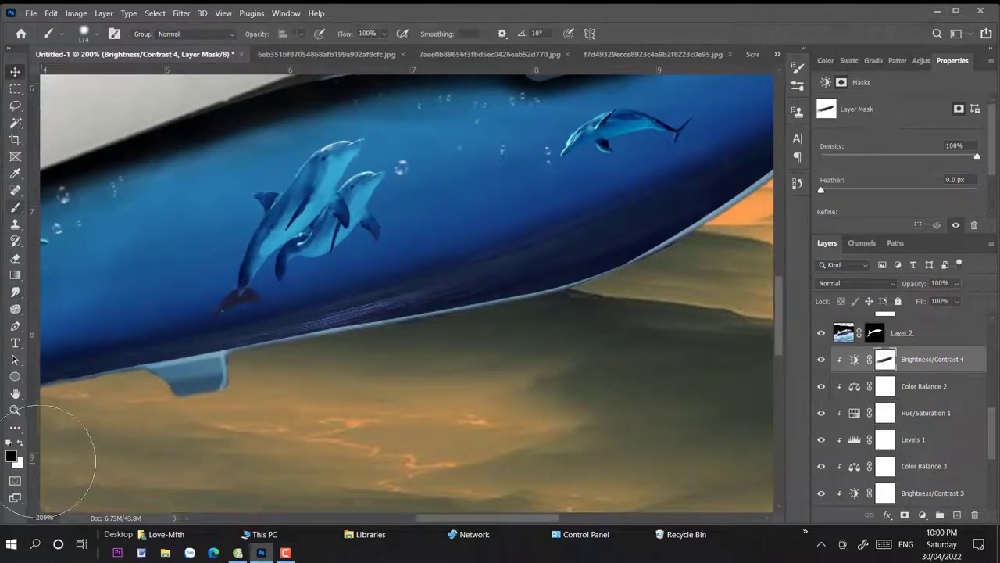
pyautogui.scroll(2, 502, 279)
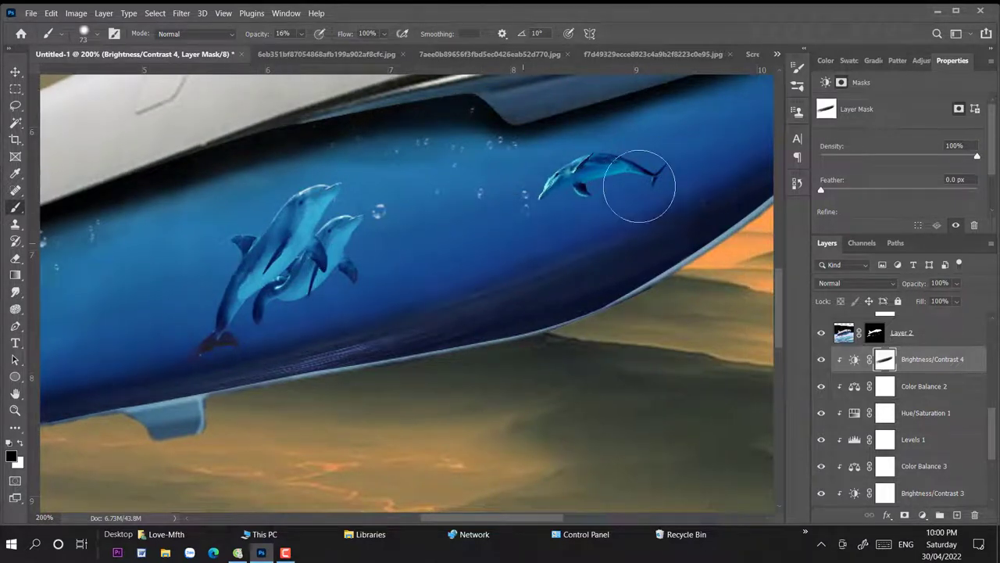
# Step: Paint black and white strokes to refine the shading around the dolphins and along the hull's lower edge
pyautogui.moveTo(636, 196); pyautogui.dragTo(406, 236)
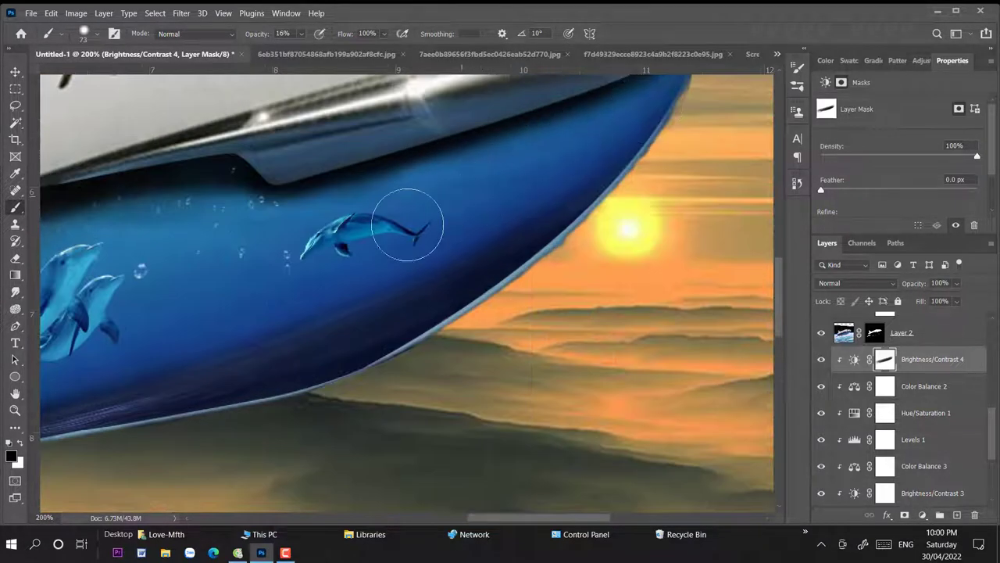
pyautogui.moveTo(346, 245); pyautogui.dragTo(590, 195)
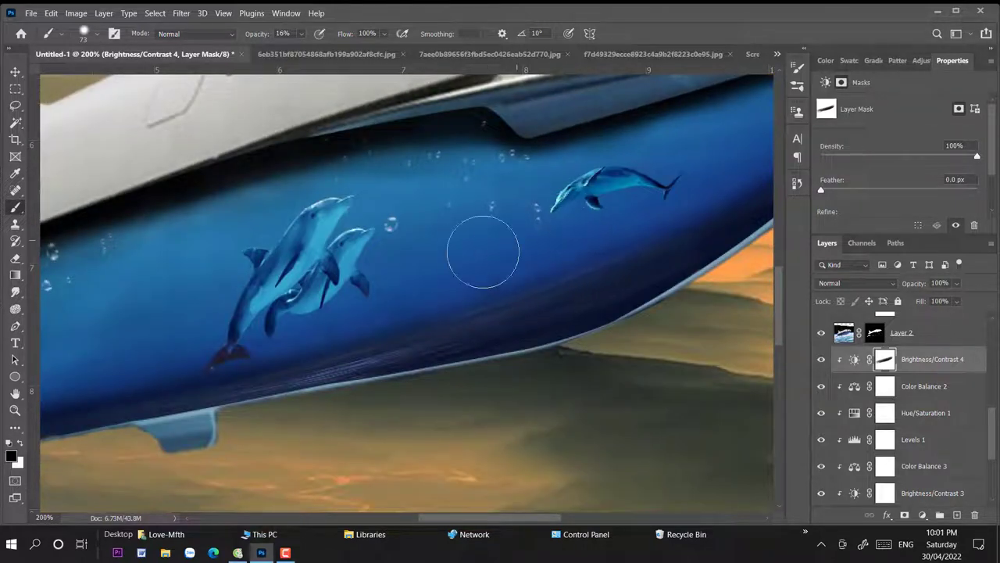
pyautogui.moveTo(274, 293); pyautogui.dragTo(501, 304)
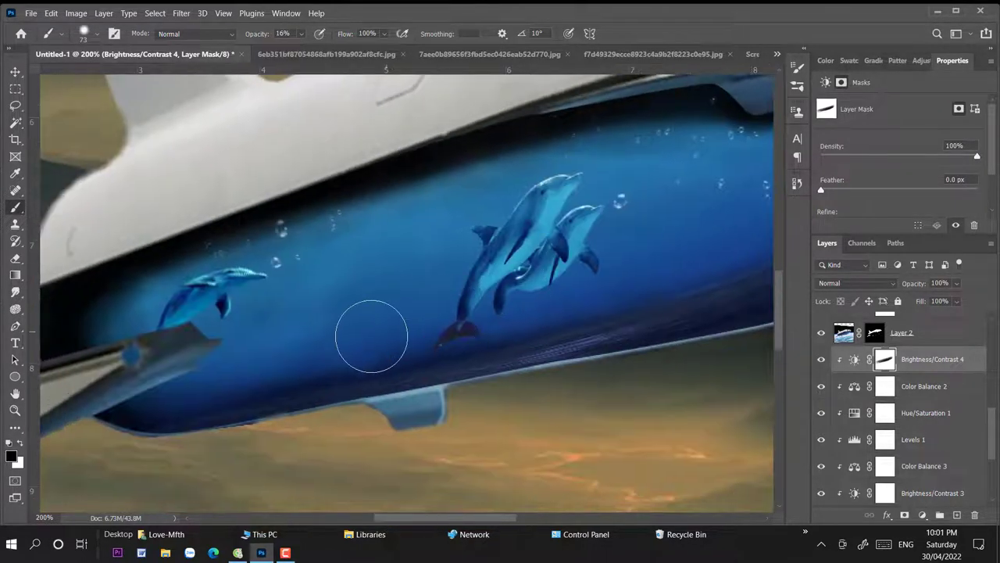
pyautogui.hotkey('ctrl', '-')
pyautogui.hotkey('ctrl', '-')
pyautogui.hotkey('ctrl', '+')
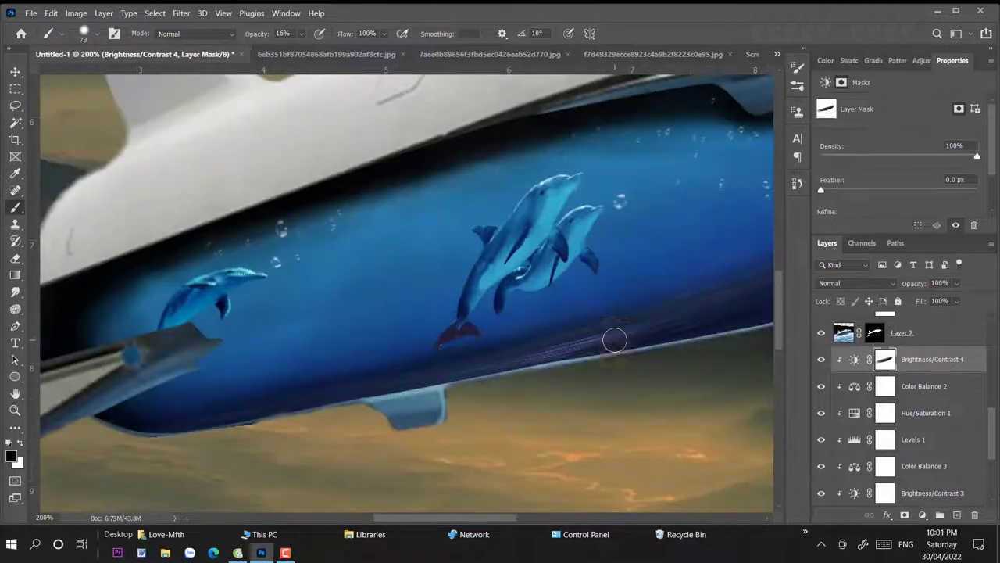
pyautogui.hotkey('ctrl', '+')
pyautogui.press('x')
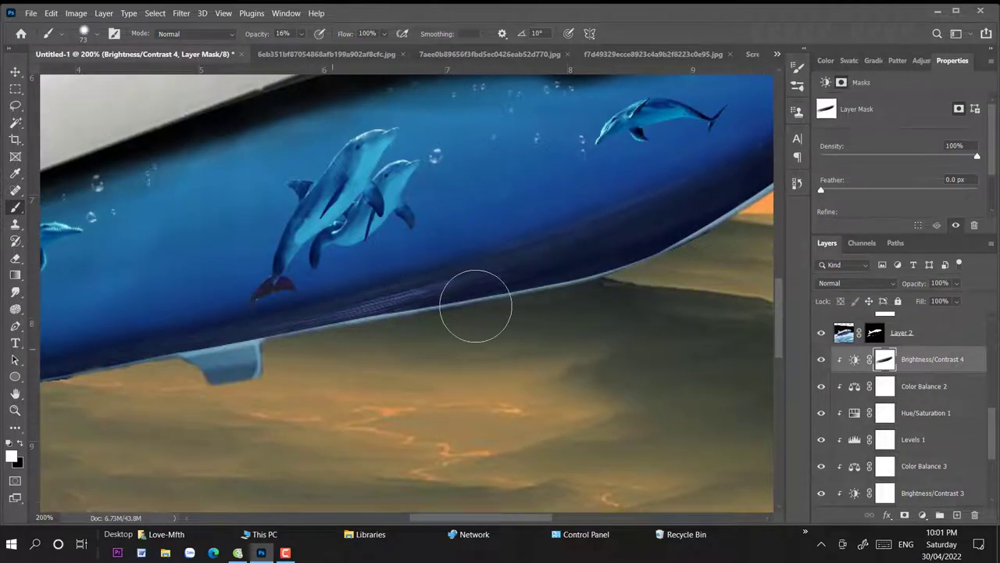
pyautogui.moveTo(738, 192); pyautogui.dragTo(614, 223)
pyautogui.hotkey('ctrl', '-')
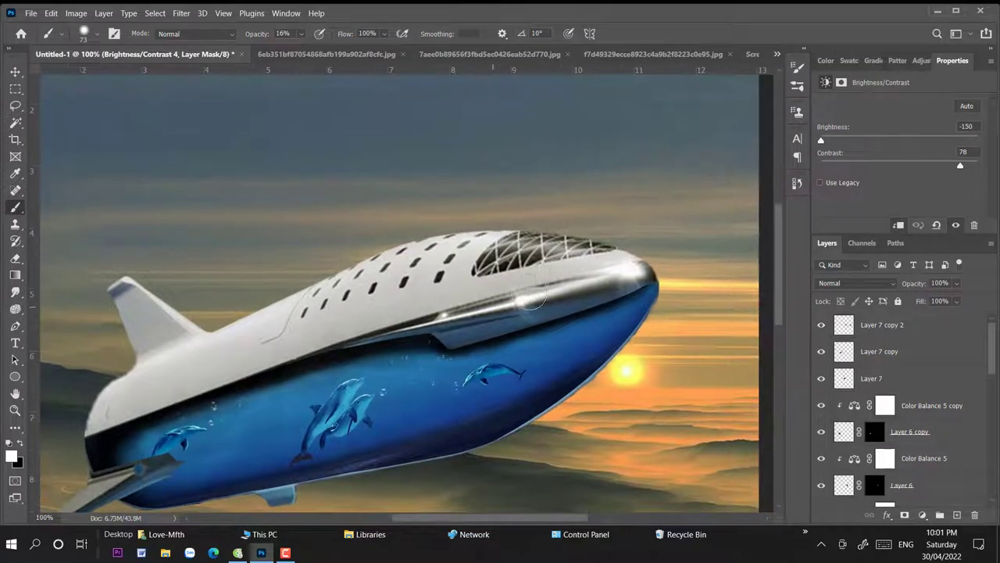
# Step: Bring in the underwater photo, scaling and rotating it over the canopy windows
pyautogui.press('v')
pyautogui.click(224, 174)
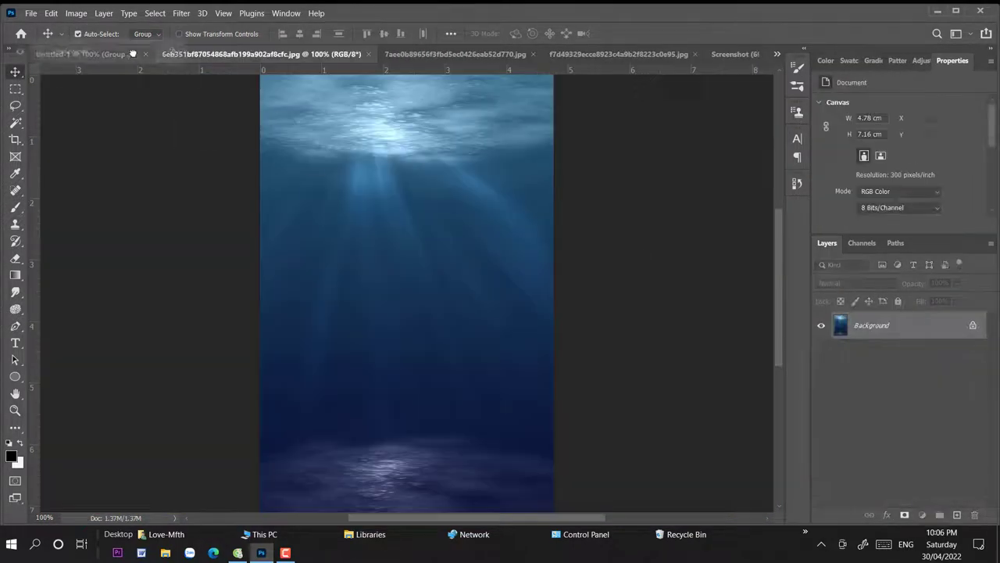
pyautogui.hotkey('ctrl', 't')
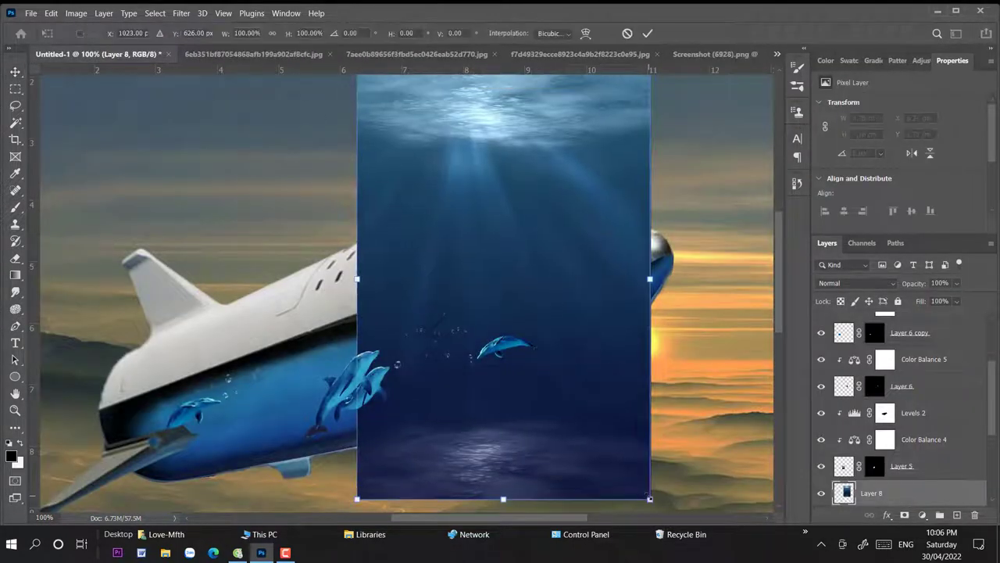
pyautogui.moveTo(650, 485)
pyautogui.mouseDown()
pyautogui.moveTo(458, 367)
pyautogui.moveTo(552, 322)
pyautogui.mouseUp()
pyautogui.moveTo(524, 282); pyautogui.dragTo(500, 389)
pyautogui.moveTo(426, 168)
pyautogui.mouseDown()
pyautogui.moveTo(390, 176)
pyautogui.moveTo(427, 299)
pyautogui.mouseUp()
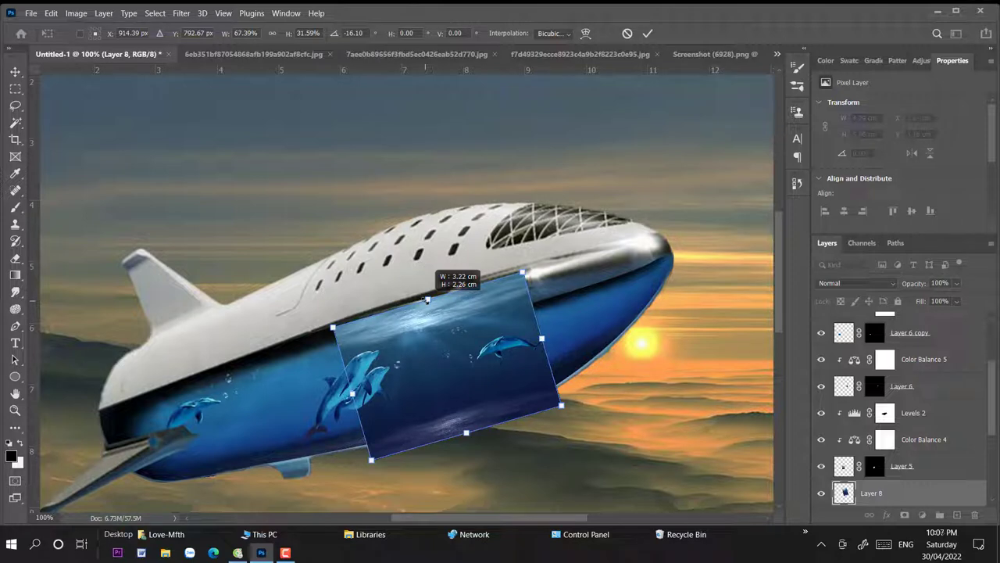
pyautogui.moveTo(434, 313); pyautogui.dragTo(429, 202)
# Step: Mask the underwater layer to the canopy path using 62% opacity as a guide, then restore 100%
pyautogui.click(957, 283)
pyautogui.moveTo(970, 299); pyautogui.dragTo(948, 299)
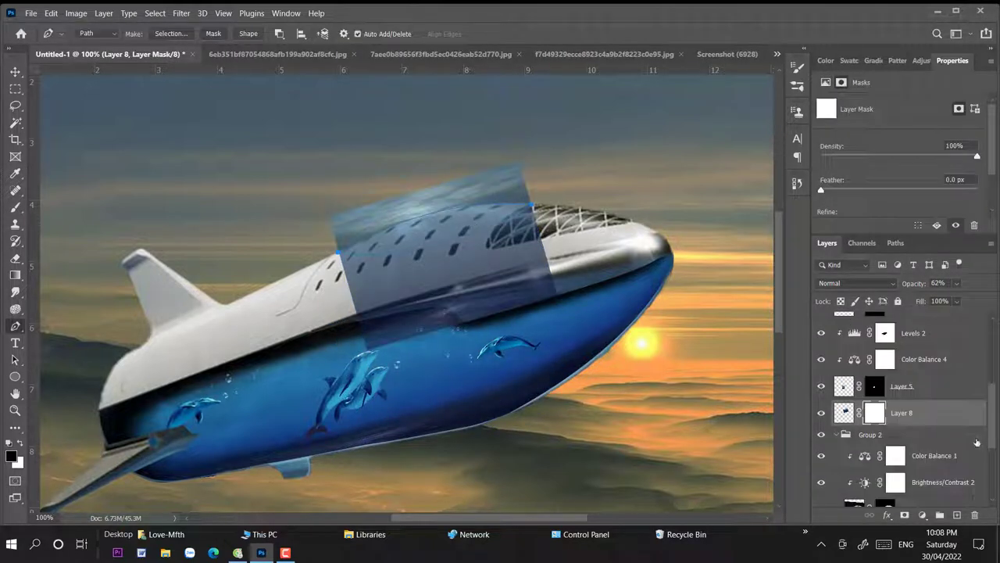
pyautogui.hotkey('ctrl', 'Return')
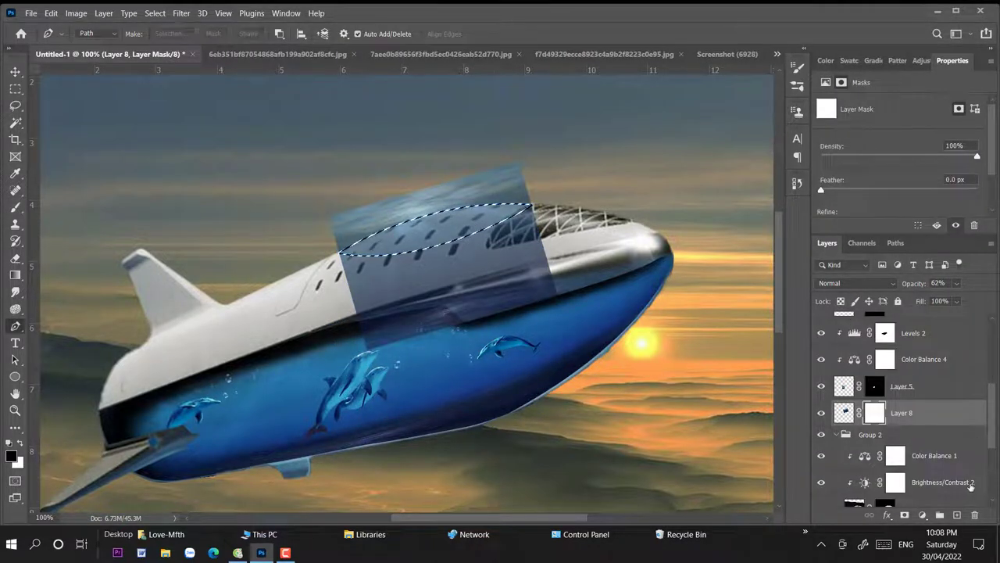
pyautogui.press('v')
pyautogui.hotkey('ctrl', 'shift', 'i')
pyautogui.hotkey('alt', 'BackSpace')
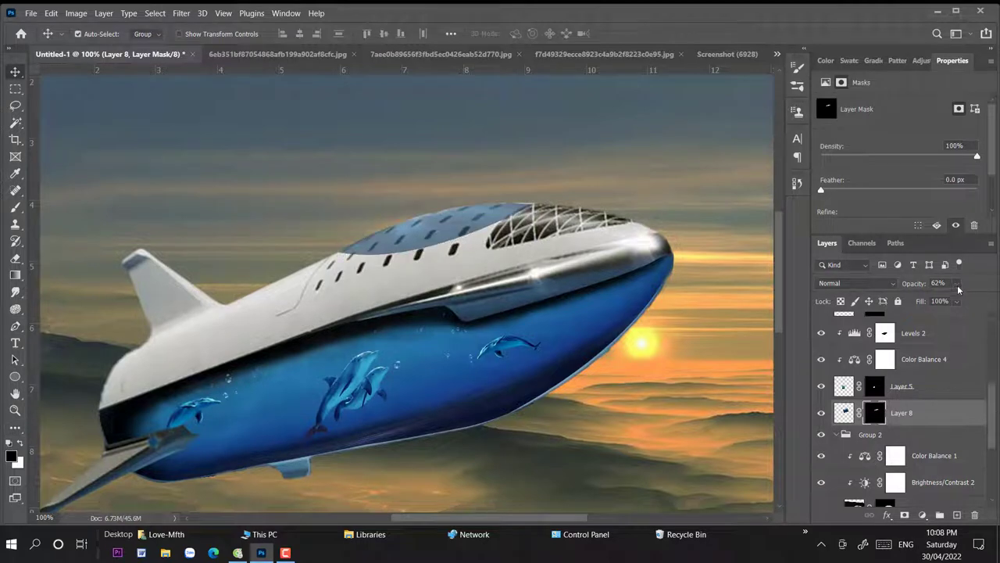
pyautogui.moveTo(957, 284); pyautogui.dragTo(987, 299)
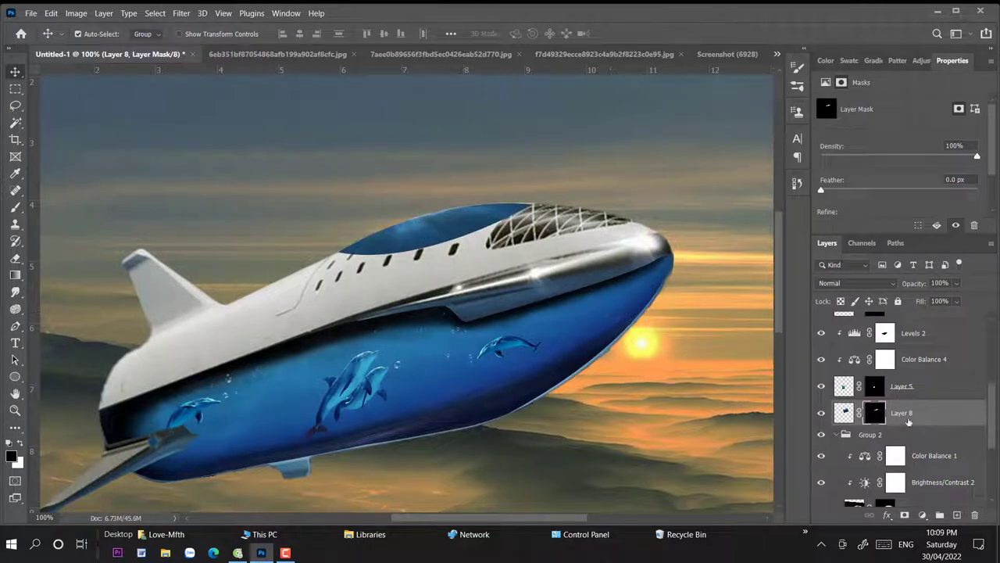
# Step: Add a Brightness/Contrast 5 adjustment above Layer 8 with Brightness -112, Contrast 13
pyautogui.click(905, 515)
pyautogui.click(906, 319)
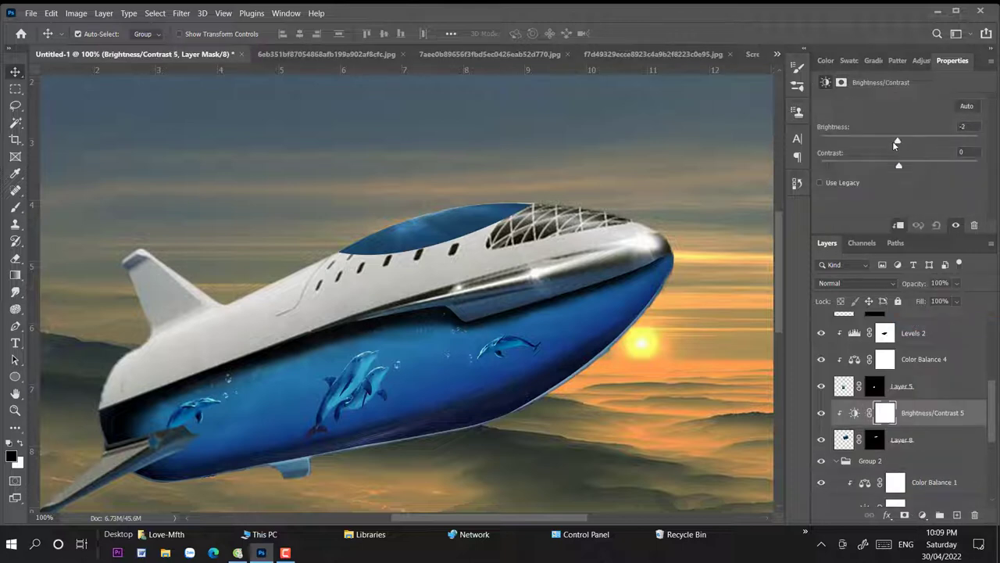
pyautogui.moveTo(895, 144)
pyautogui.mouseDown()
pyautogui.moveTo(906, 142)
pyautogui.moveTo(847, 147)
pyautogui.mouseUp()
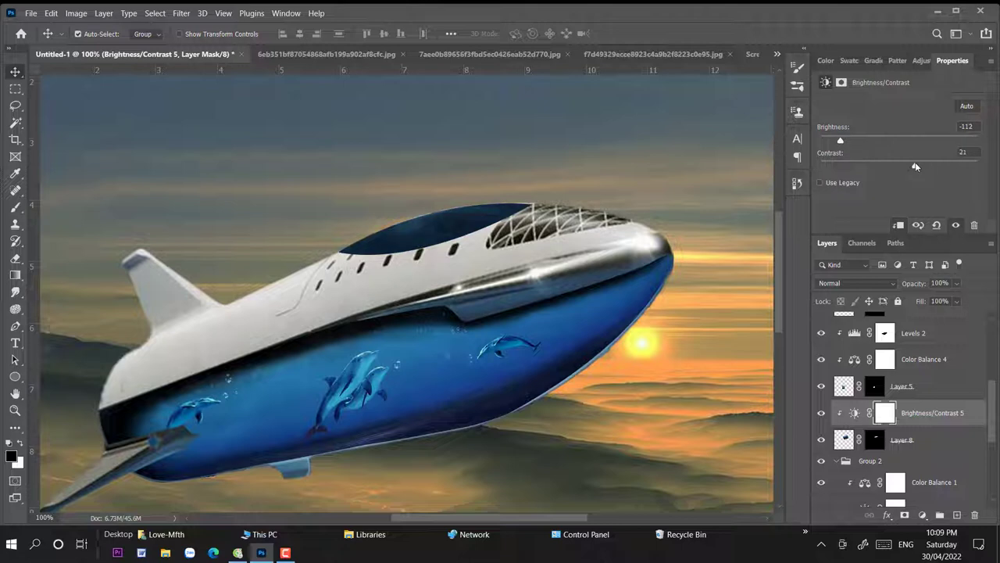
pyautogui.click(15, 207)
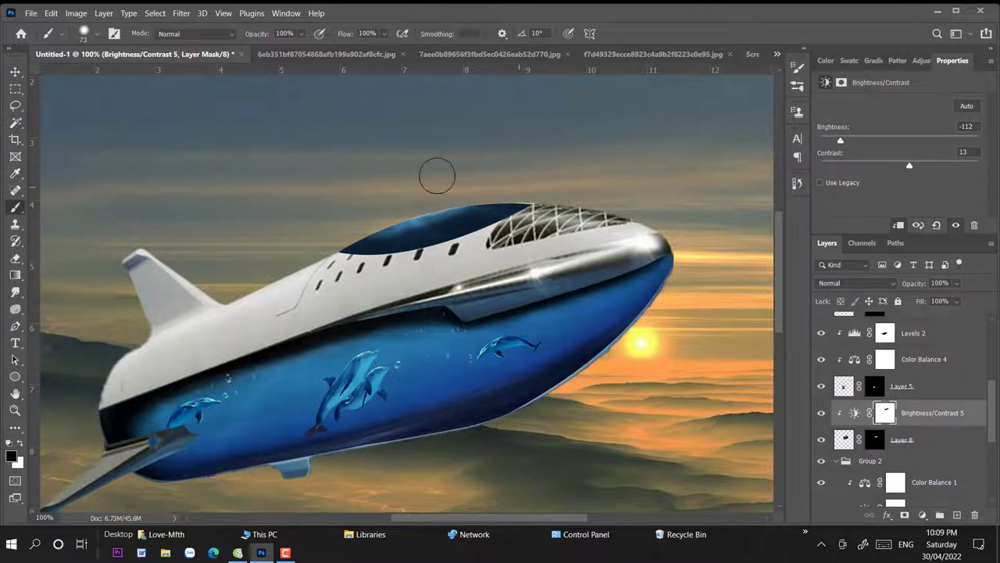
# Step: Softly brush the Brightness/Contrast 5 mask over the canopy with a 17 px, 25% opacity brush
pyautogui.scroll(3, 449, 201)
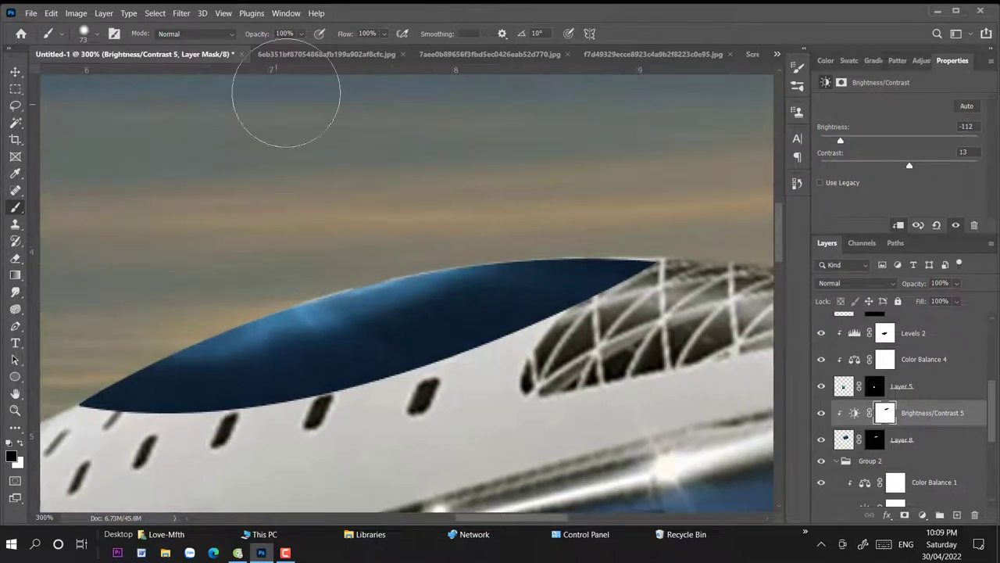
pyautogui.moveTo(301, 34); pyautogui.dragTo(291, 48)
pyautogui.rightClick(302, 146)
pyautogui.moveTo(398, 179); pyautogui.dragTo(393, 182)
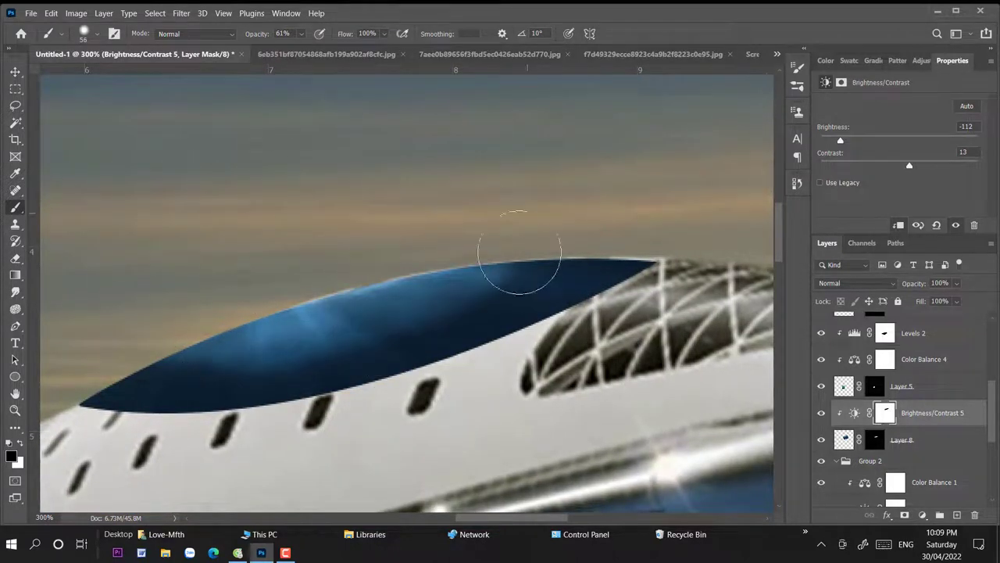
pyautogui.press('2')
pyautogui.press('5')
pyautogui.rightClick(598, 289)
pyautogui.click(665, 323)
pyautogui.press('Return')
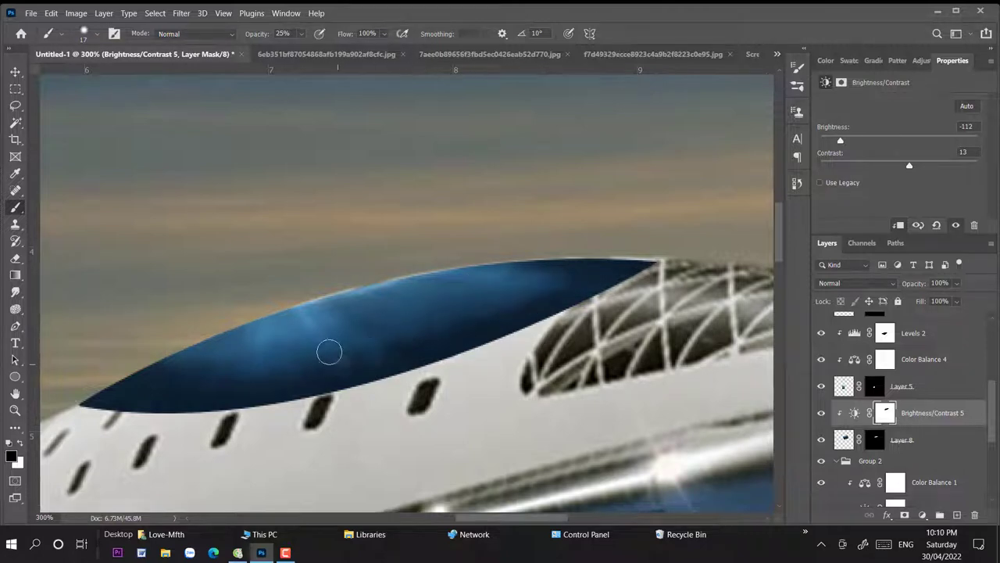
pyautogui.hotkey('ctrl', '-')
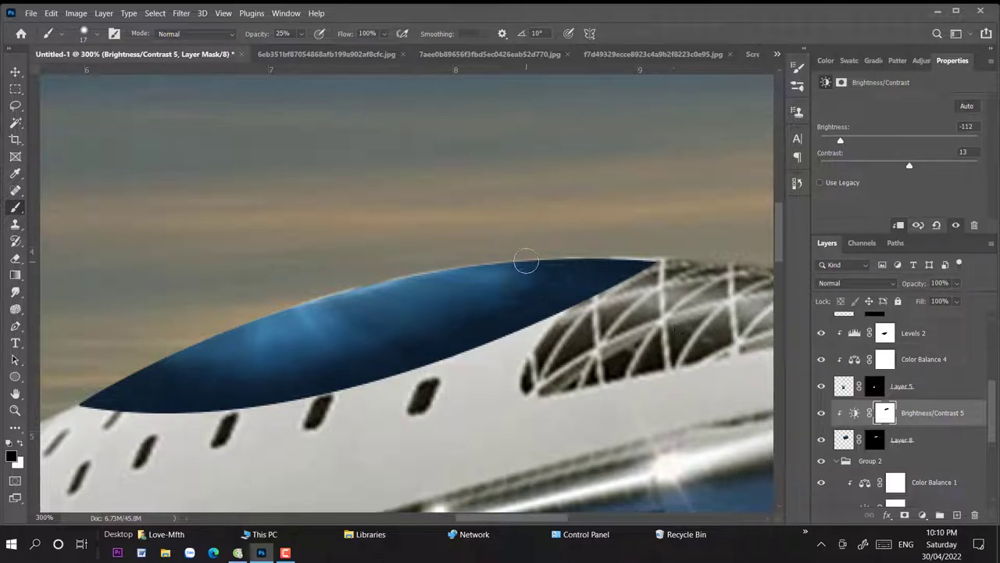
pyautogui.press(']')
pyautogui.press(']')
pyautogui.press(']')
pyautogui.hotkey('ctrl', '-')
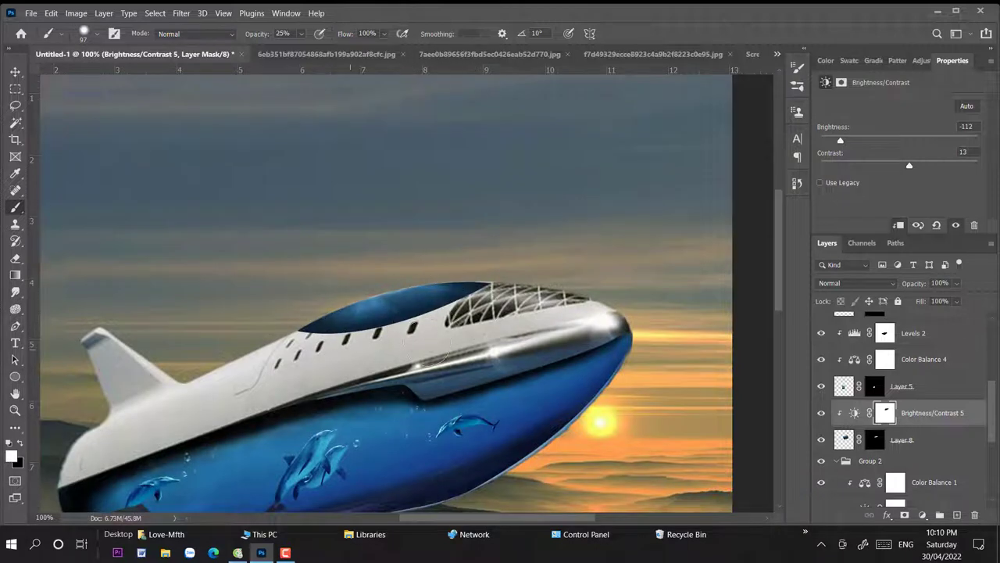
# Step: Scale Layer 8 slightly taller from its top and bottom edges
pyautogui.keyDown('shift'); pyautogui.click(930, 439); pyautogui.keyUp('shift')
pyautogui.hotkey('ctrl', 't')
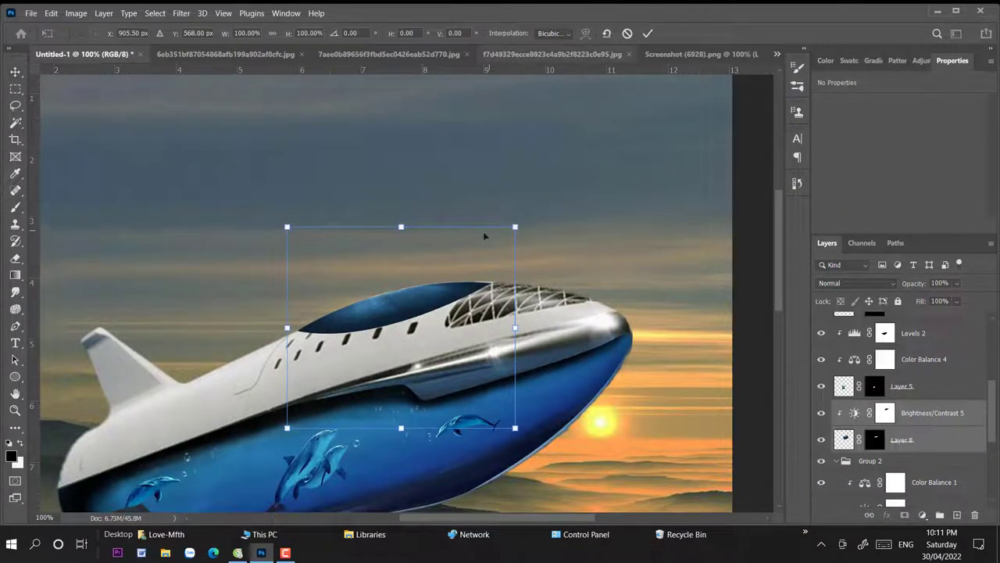
pyautogui.moveTo(401, 227); pyautogui.dragTo(402, 225)
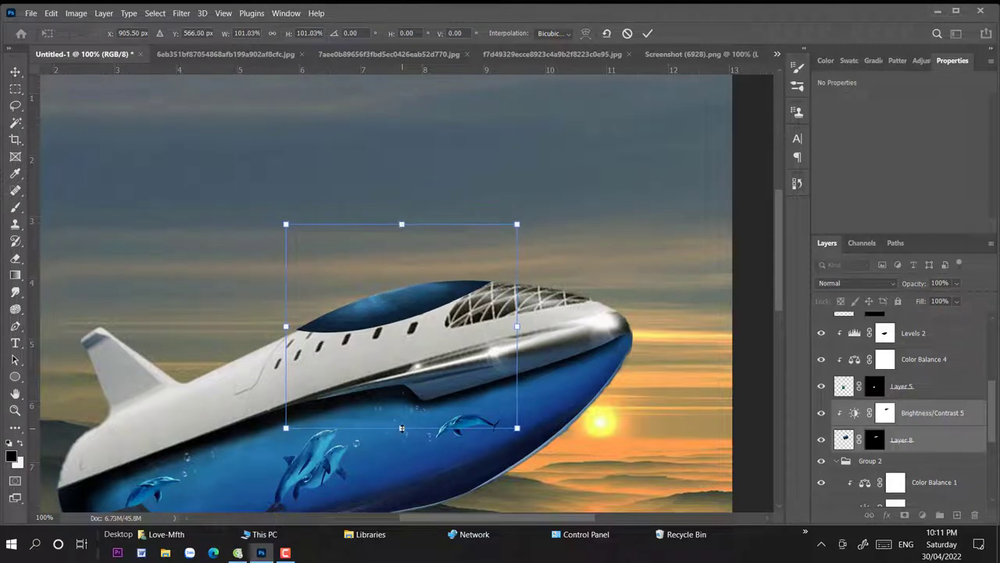
pyautogui.moveTo(401, 429); pyautogui.dragTo(401, 430)
pyautogui.press('Return')
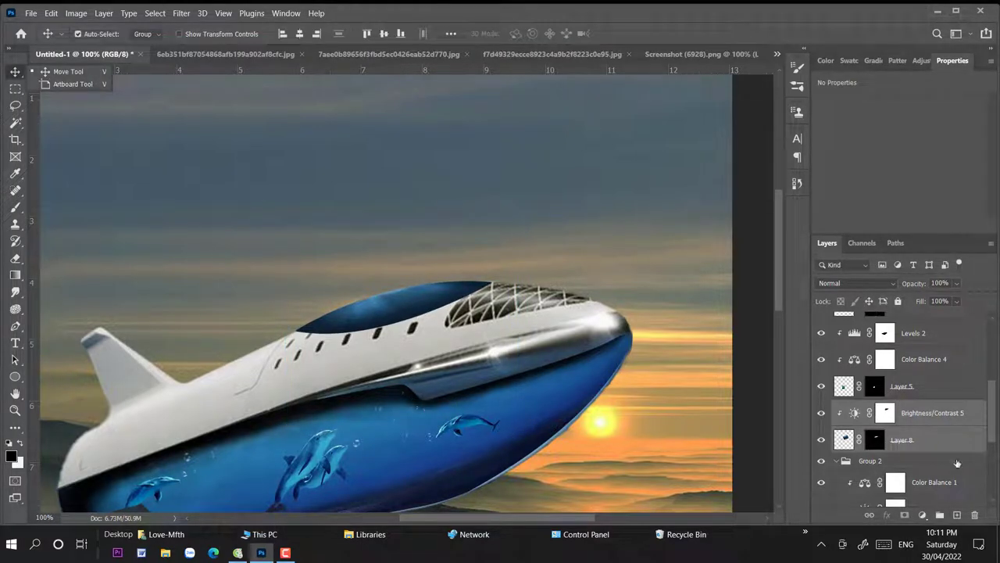
# Step: Add a Levels 3 adjustment above Layer 8 with output black at 40
pyautogui.click(957, 452)
pyautogui.click(922, 516)
pyautogui.click(911, 335)
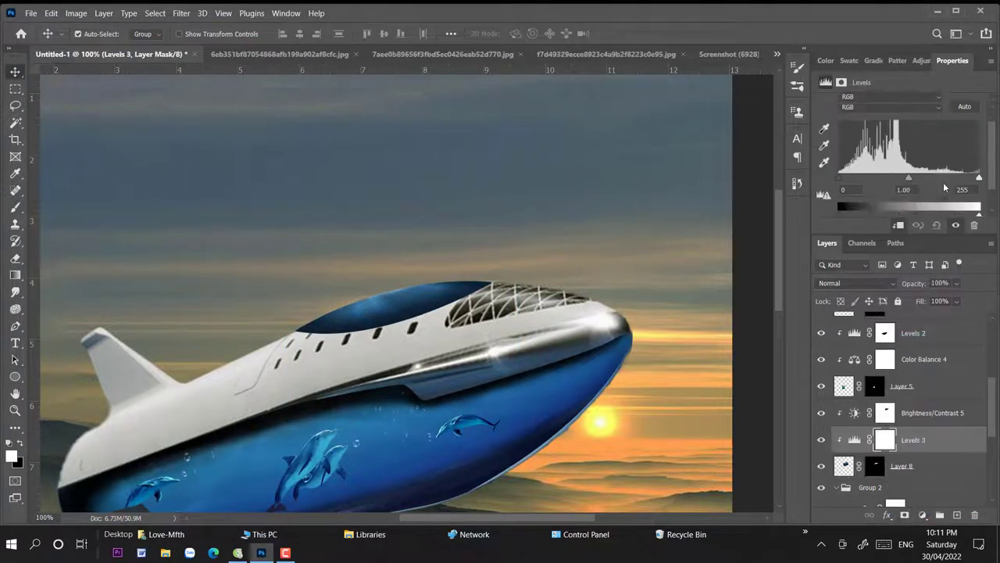
pyautogui.moveTo(864, 193); pyautogui.dragTo(857, 195)
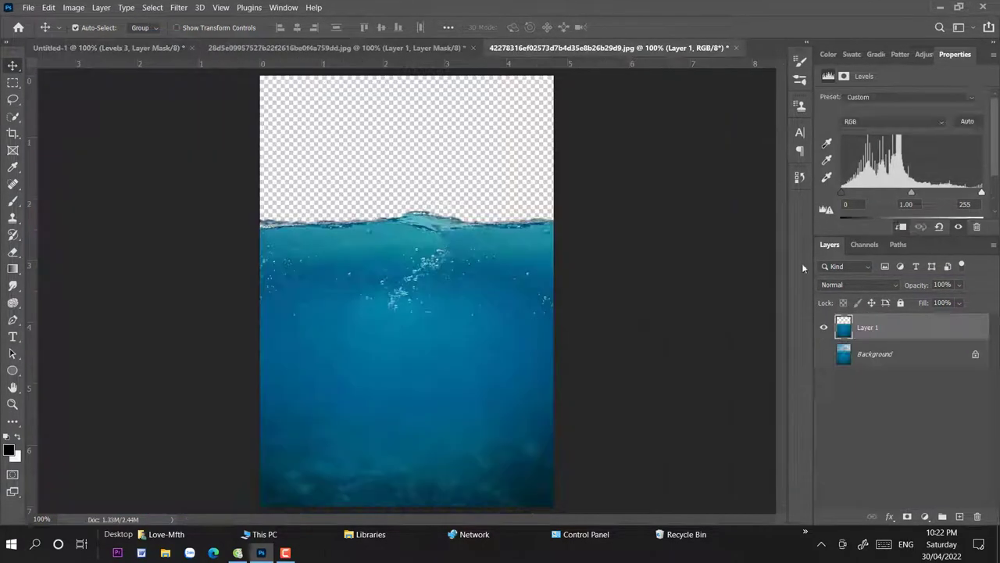
# Step: Copy a rectangular patch of the water surface into the spaceship composition
pyautogui.click(12, 82)
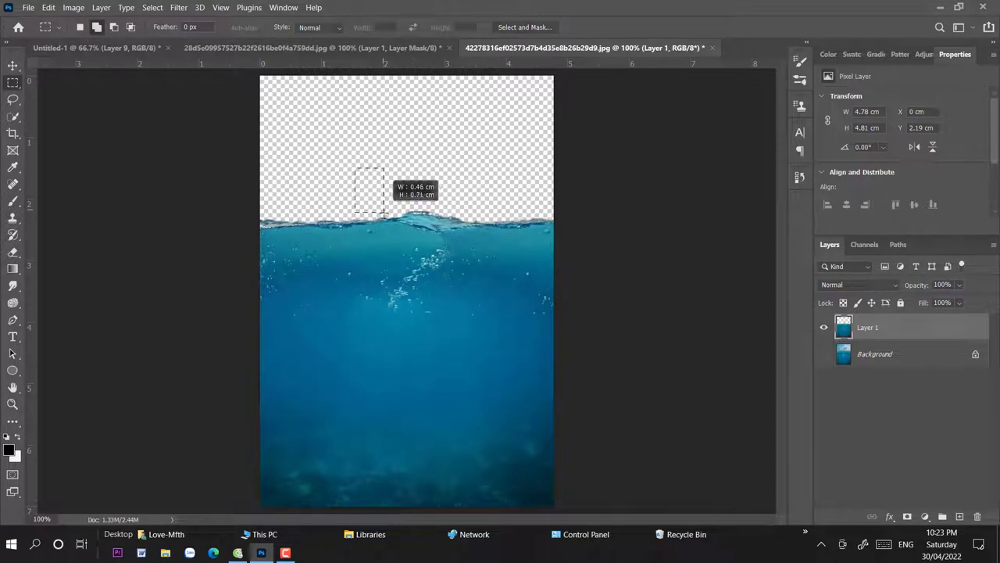
pyautogui.moveTo(355, 168); pyautogui.dragTo(574, 345)
pyautogui.hotkey('ctrl', 'j')
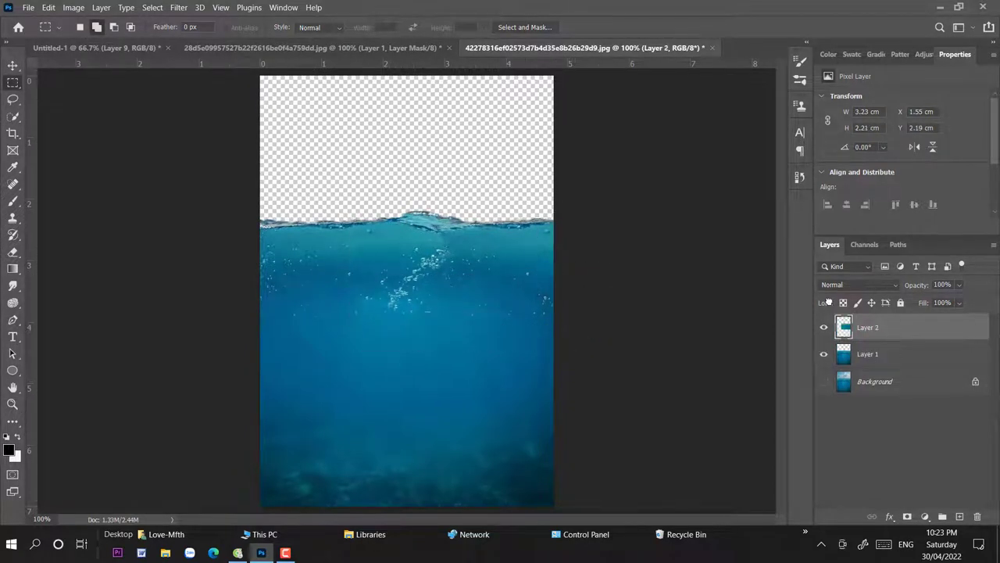
pyautogui.moveTo(867, 328); pyautogui.dragTo(438, 234)
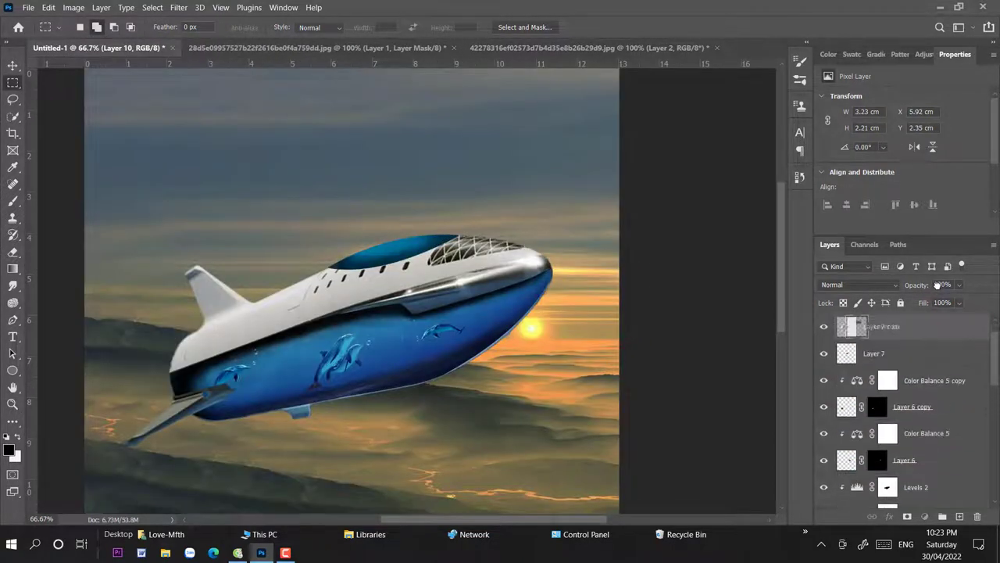
# Step: Rotate the water patch -20°, place it at 67% opacity, and warp it over the canopy
pyautogui.press('v')
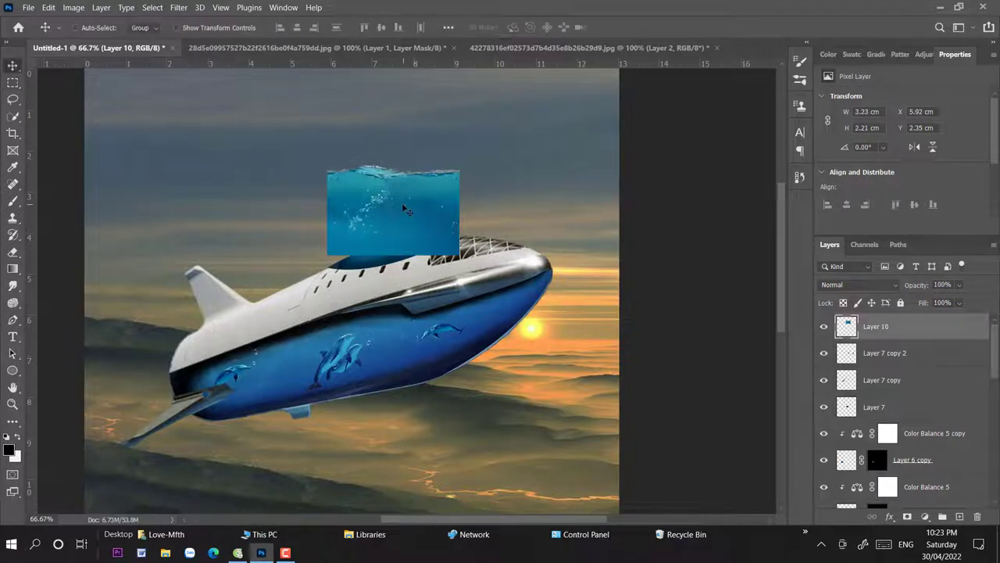
pyautogui.hotkey('ctrl', 't')
pyautogui.moveTo(500, 145); pyautogui.dragTo(479, 125)
pyautogui.moveTo(436, 218); pyautogui.dragTo(447, 292)
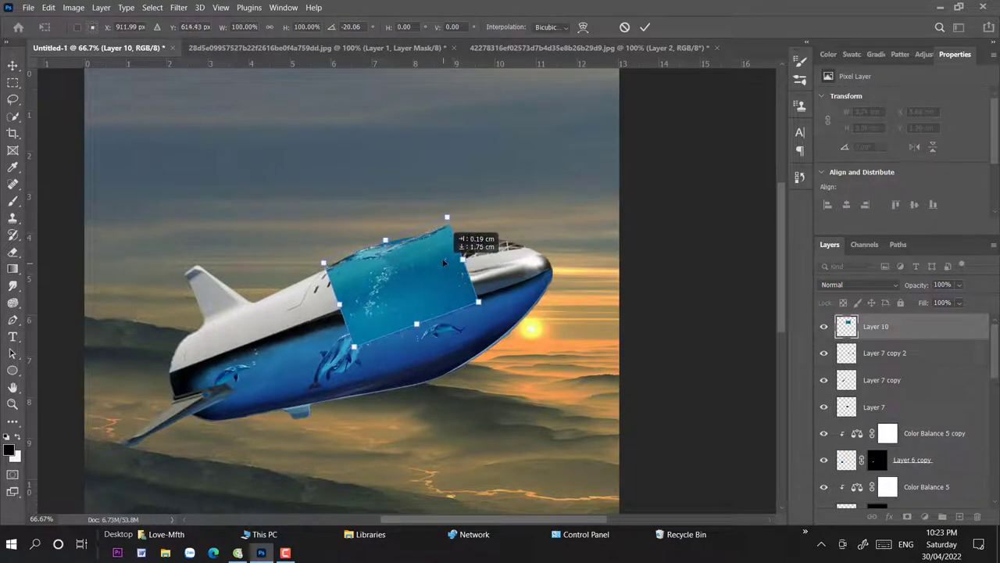
pyautogui.press('6')
pyautogui.press('7')
pyautogui.click(583, 26)
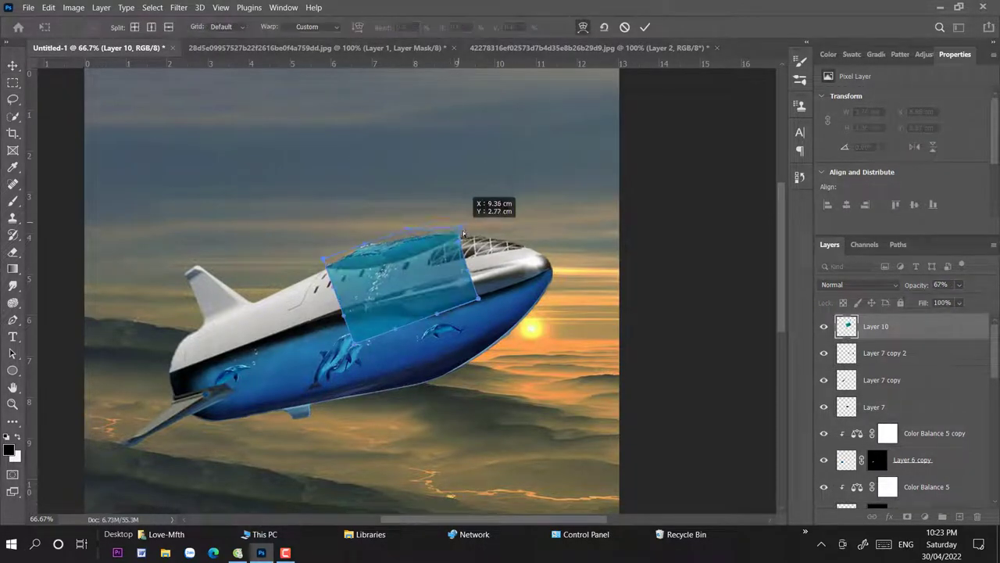
pyautogui.moveTo(446, 213); pyautogui.dragTo(463, 232)
pyautogui.press('Return')
# Step: Restore the water to full opacity and darken it with a clipped Brightness/Contrast at brightness -65
pyautogui.hotkey('ctrl', '+')
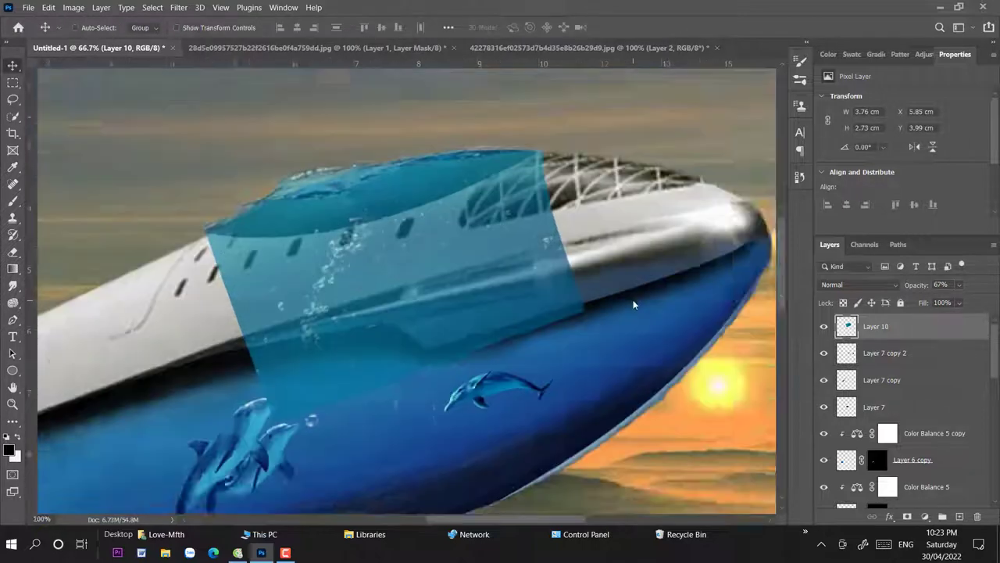
pyautogui.hotkey('ctrl', '+')
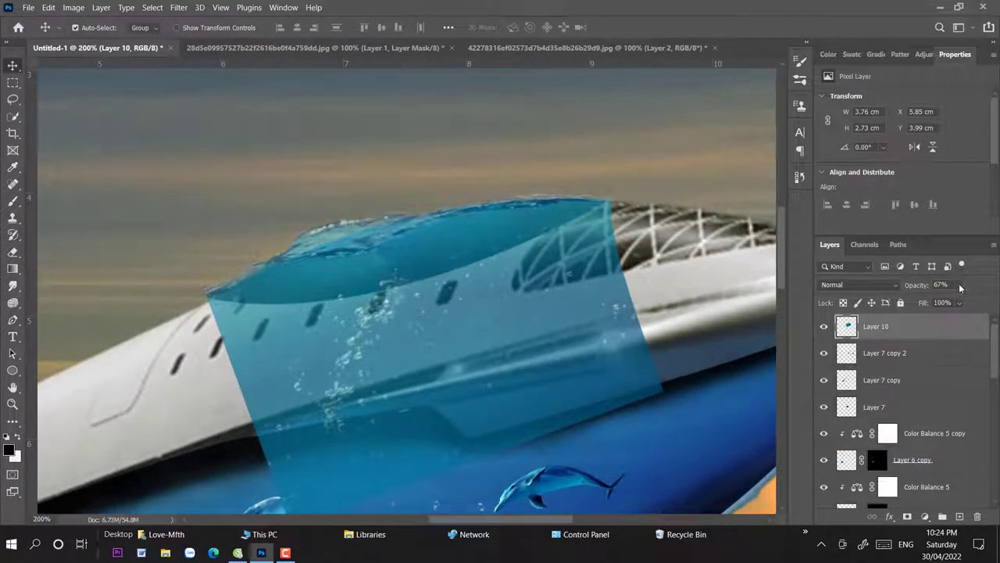
pyautogui.click(961, 288)
pyautogui.click(988, 300)
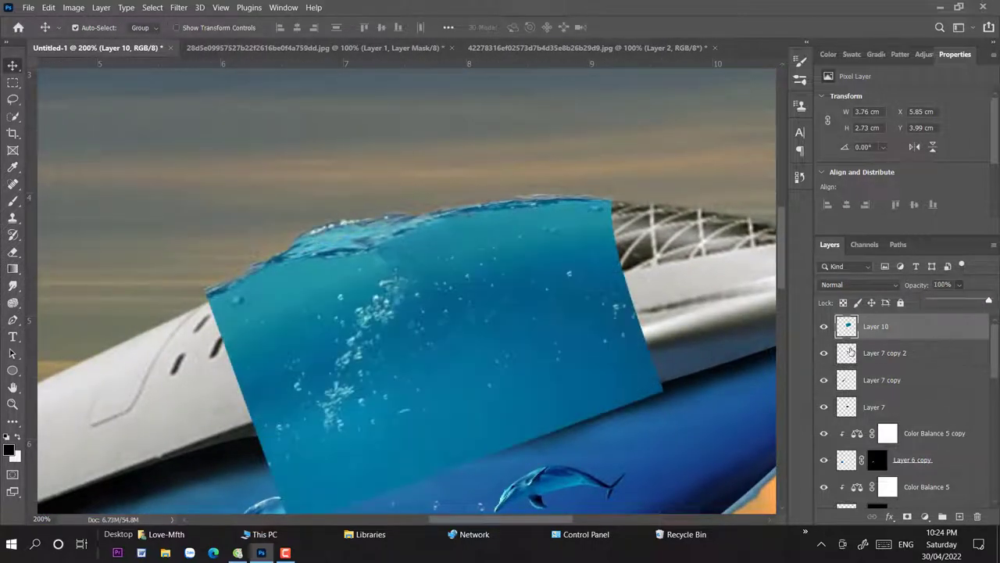
pyautogui.click(925, 517)
pyautogui.click(889, 321)
pyautogui.moveTo(902, 134); pyautogui.dragTo(861, 134)
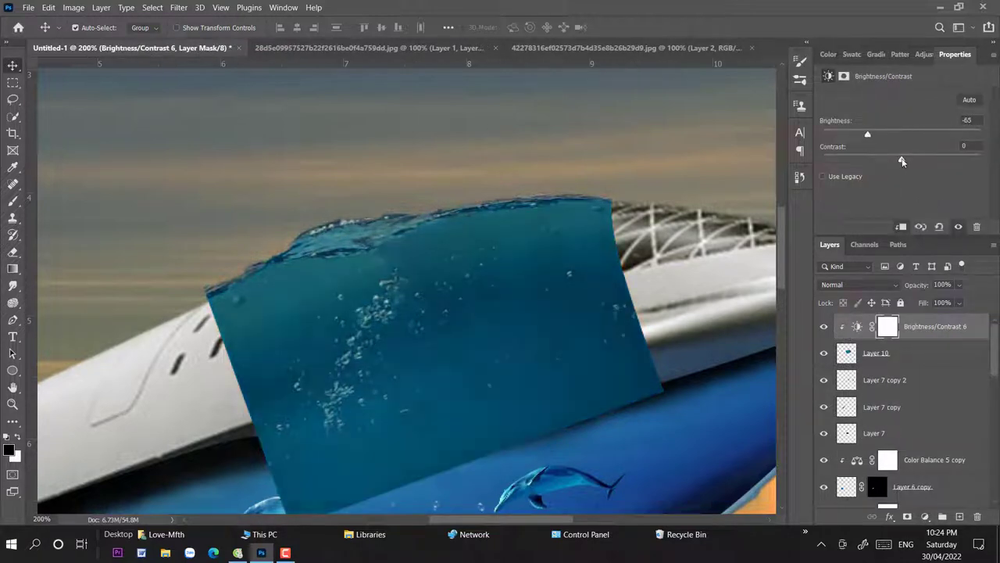
# Step: Raise the water's contrast to 62 and add a layer mask to Layer 10
pyautogui.moveTo(903, 161); pyautogui.dragTo(951, 161)
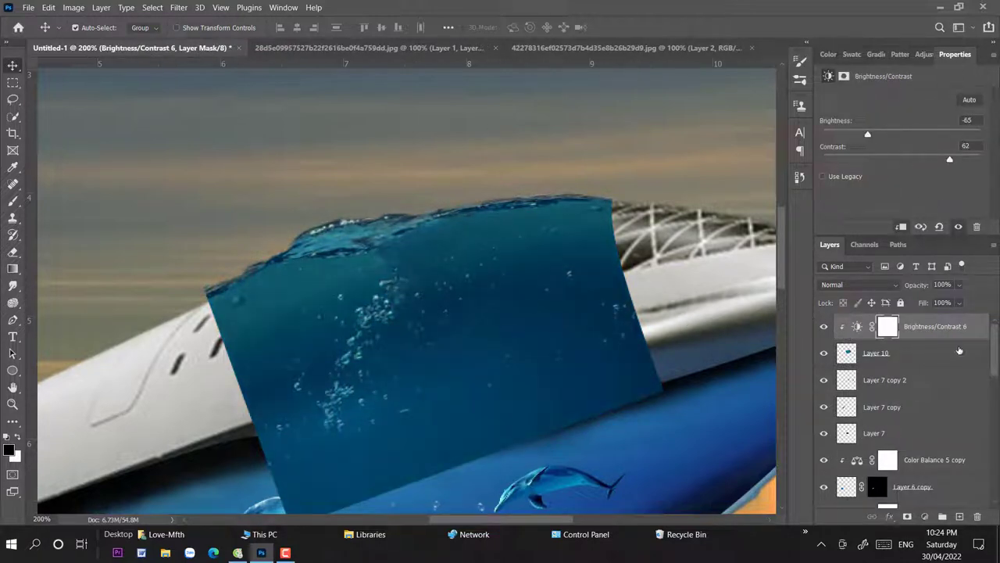
pyautogui.click(959, 351)
pyautogui.click(908, 516)
# Step: Paint the mask at 100% brush opacity to hide water over the silver tube and below the canopy edge
pyautogui.press('b')
pyautogui.moveTo(640, 344); pyautogui.dragTo(375, 398)
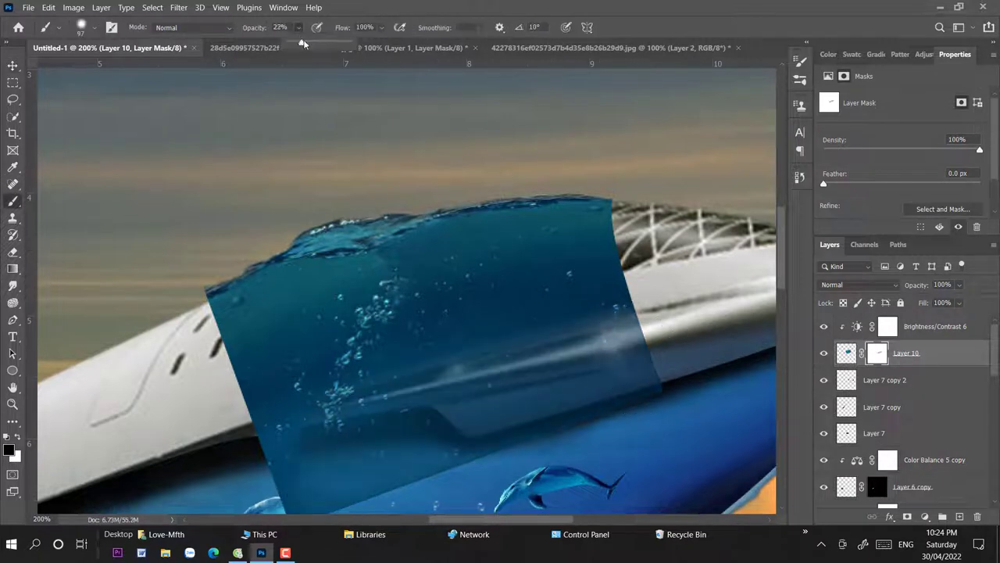
pyautogui.moveTo(303, 44); pyautogui.dragTo(356, 44)
pyautogui.moveTo(688, 367)
pyautogui.mouseDown()
pyautogui.moveTo(476, 418)
pyautogui.moveTo(547, 369)
pyautogui.moveTo(660, 187)
pyautogui.moveTo(663, 215)
pyautogui.moveTo(323, 365)
pyautogui.moveTo(226, 313)
pyautogui.mouseUp()
pyautogui.moveTo(297, 293); pyautogui.dragTo(419, 281)
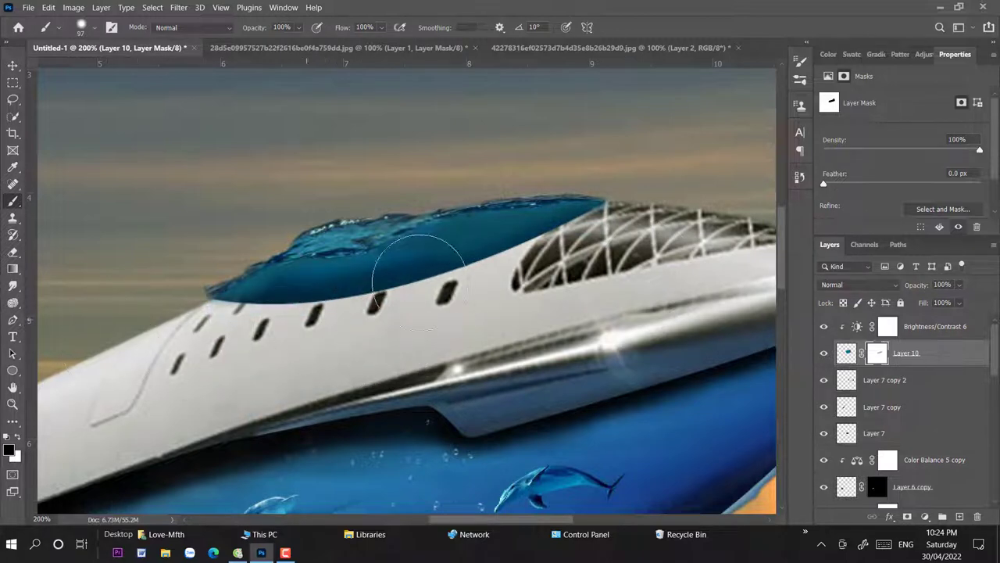
# Step: Try a warp on the masked water without changes and check the brush size and hardness settings
pyautogui.hotkey('ctrl', 't')
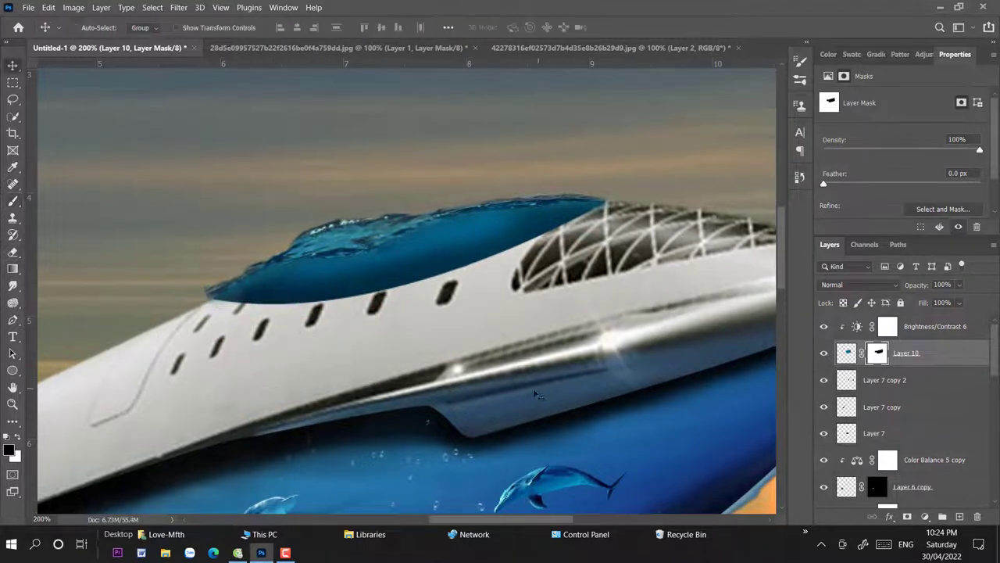
pyautogui.click(582, 27)
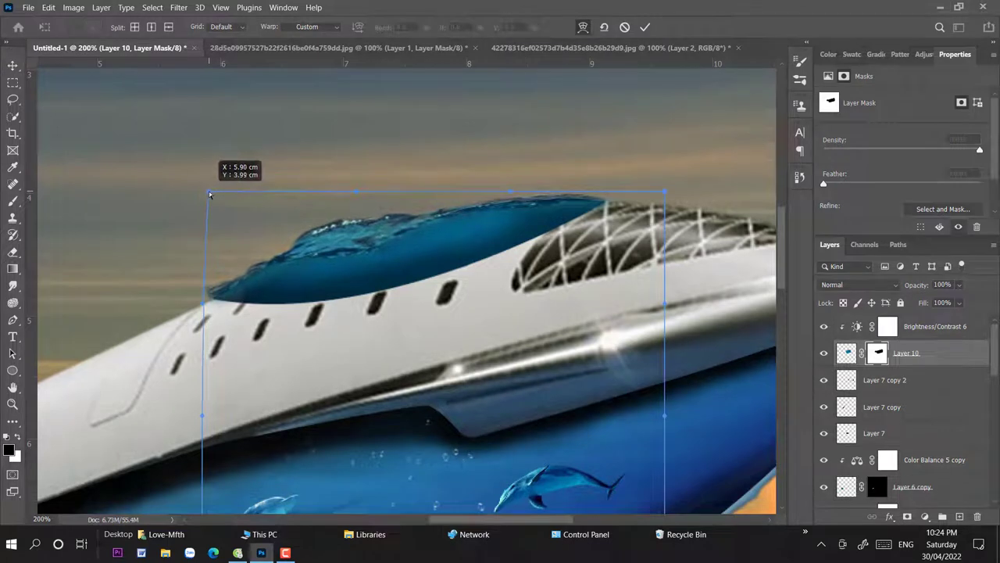
pyautogui.press('Return')
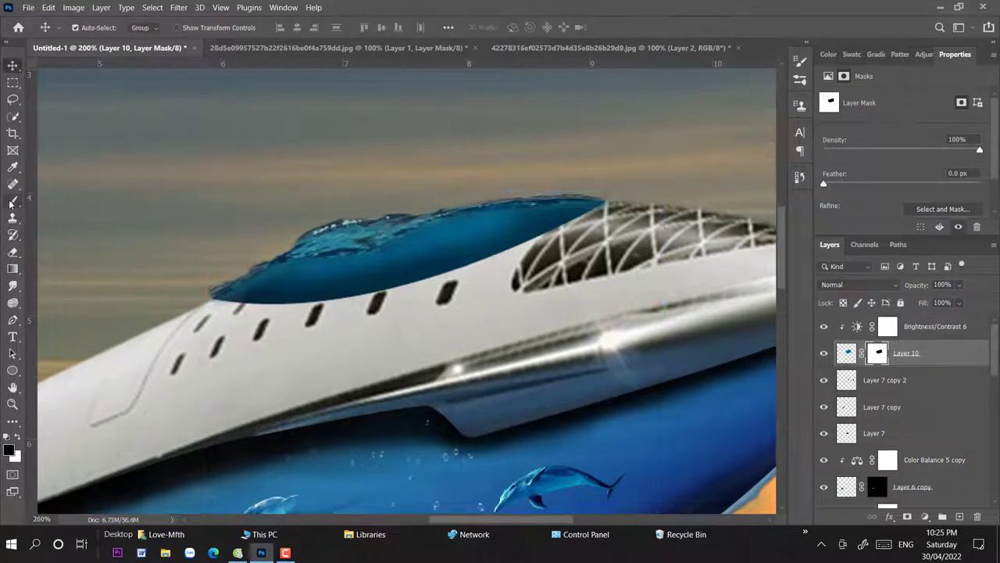
pyautogui.click(12, 201)
pyautogui.rightClick(520, 347)
pyautogui.click(647, 236)
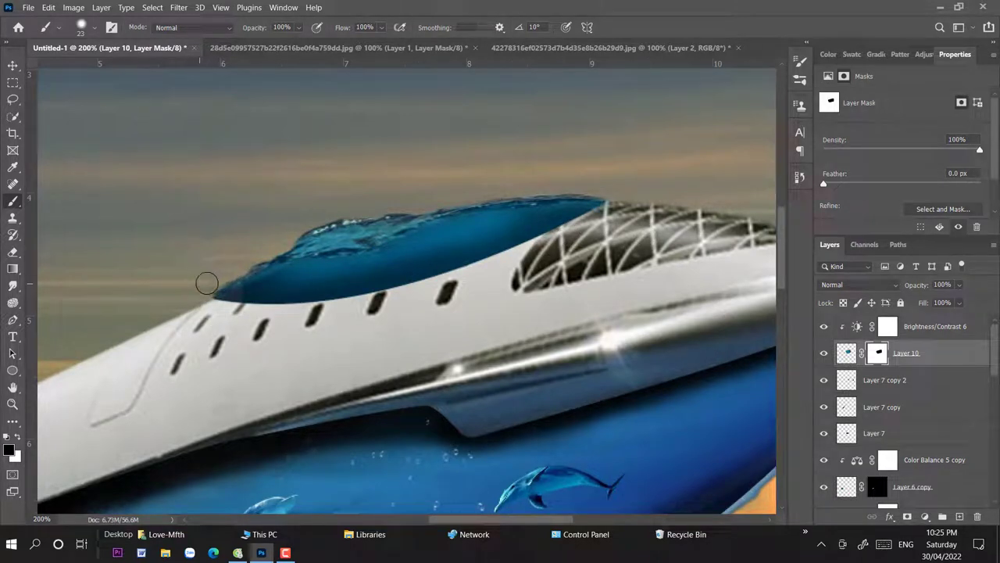
# Step: Shift Layer 9 slightly left to X 5.94, Y 1.58 cm
pyautogui.press('v')
pyautogui.click(469, 227)
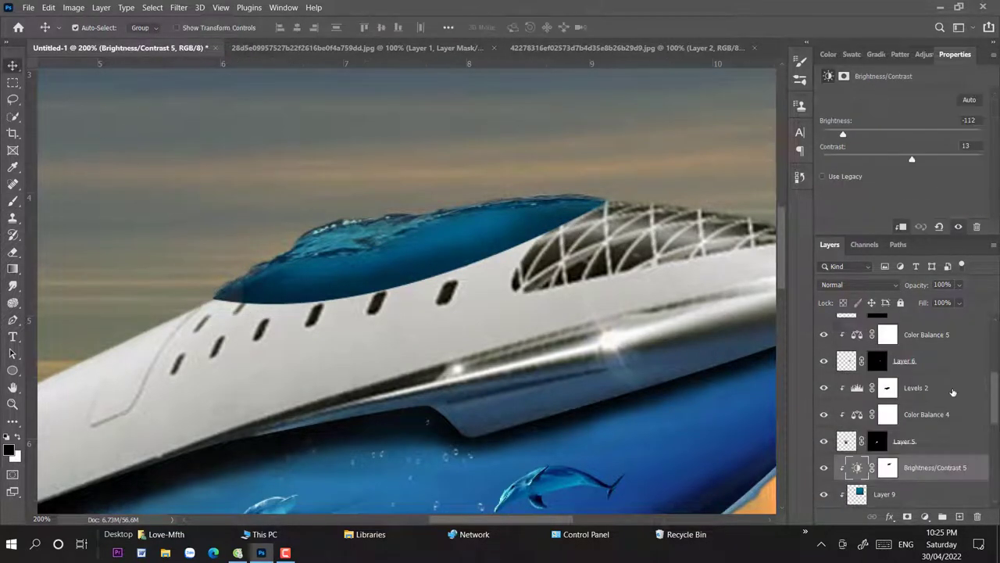
pyautogui.scroll(-1, 468, 227)
pyautogui.click(868, 495)
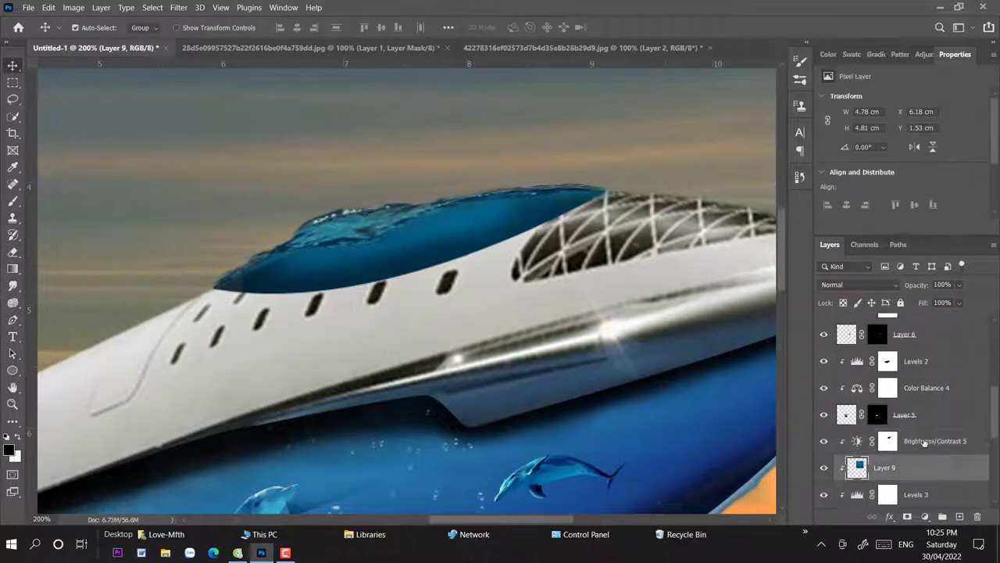
pyautogui.scroll(-3, 897, 437)
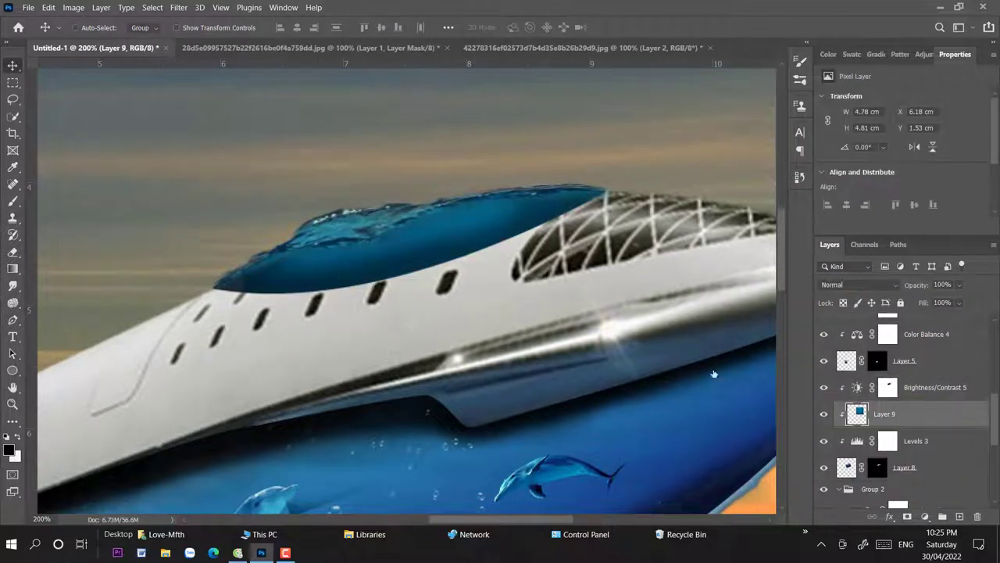
pyautogui.hotkey('ctrl', 't')
pyautogui.moveTo(524, 264); pyautogui.dragTo(495, 272)
pyautogui.press('Return')
# Step: Select Layer 10's mask and set up a 10 px brush for refining it
pyautogui.moveTo(353, 228); pyautogui.dragTo(351, 228)
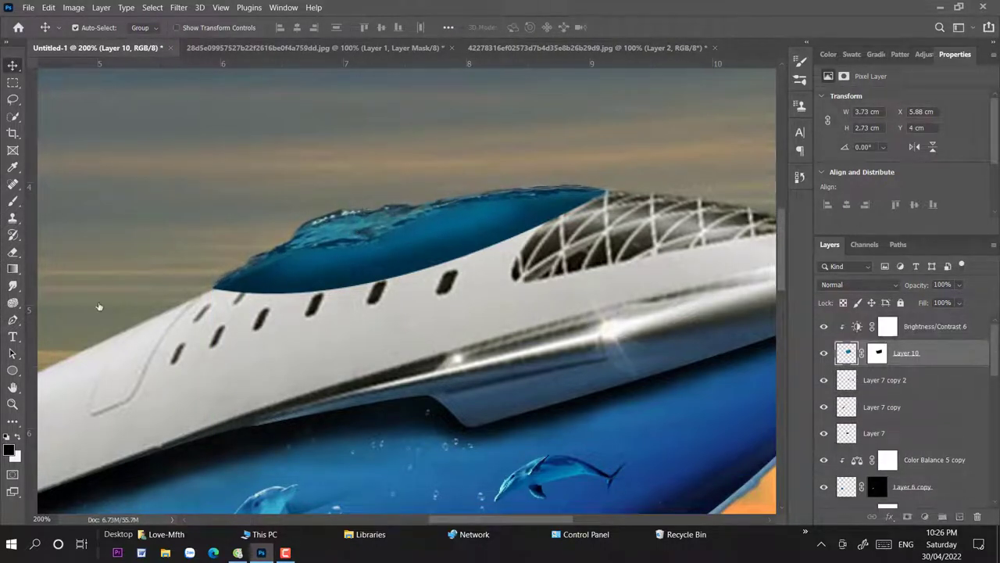
pyautogui.hotkey('ctrl', '\\')
pyautogui.press('b')
pyautogui.rightClick(341, 312)
pyautogui.press('Return')
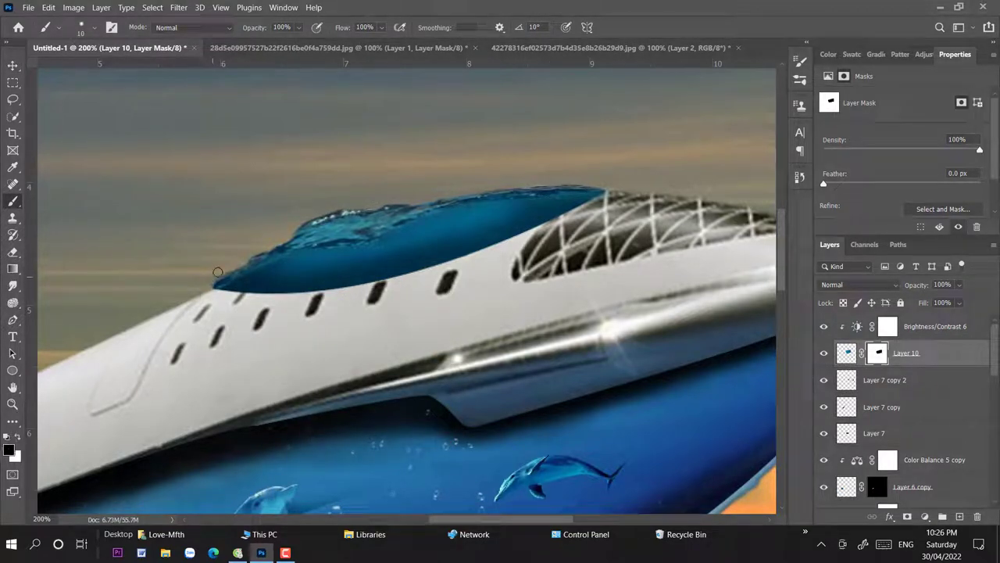
# Step: Copy the sailboat image into the Untitled-1 composite as a new layer
pyautogui.press('v')
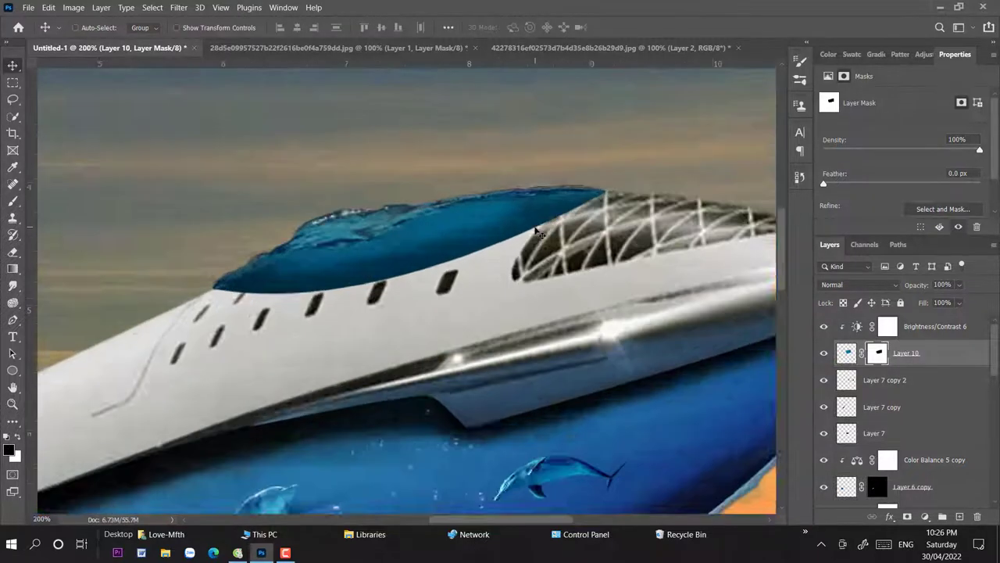
pyautogui.hotkey('ctrl', '1')
pyautogui.hotkey('ctrl', 'Tab')
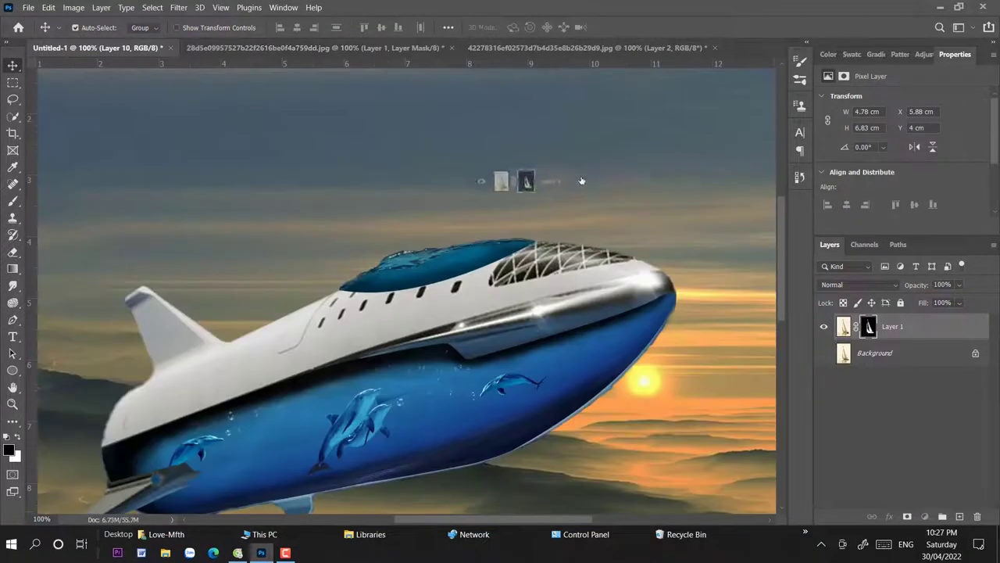
pyautogui.moveTo(132, 25); pyautogui.dragTo(503, 179)
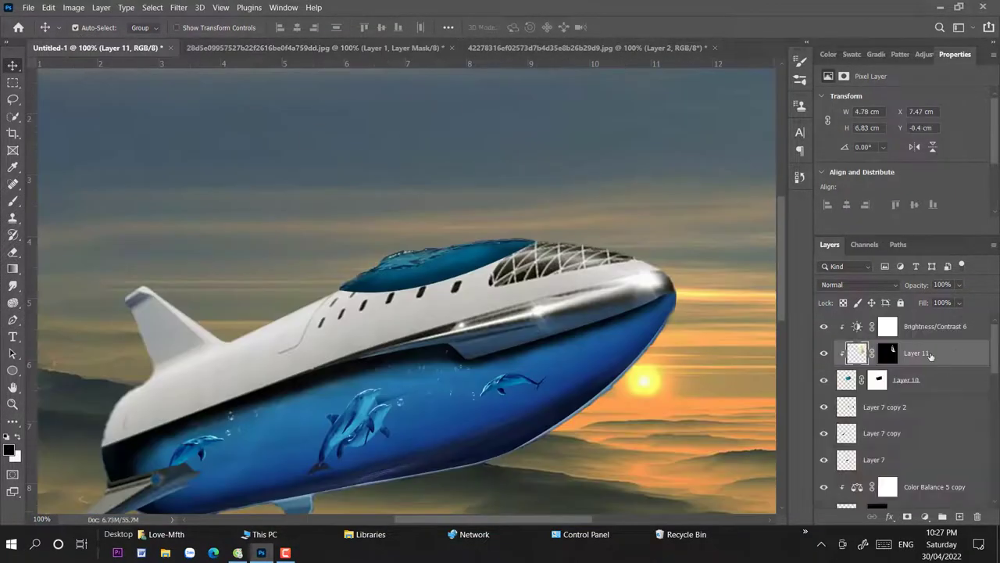
# Step: Release the sailboat from its clipping mask and move it above Brightness/Contrast 6
pyautogui.rightClick(935, 352)
pyautogui.press('Escape')
pyautogui.rightClick(950, 323)
pyautogui.press('Escape')
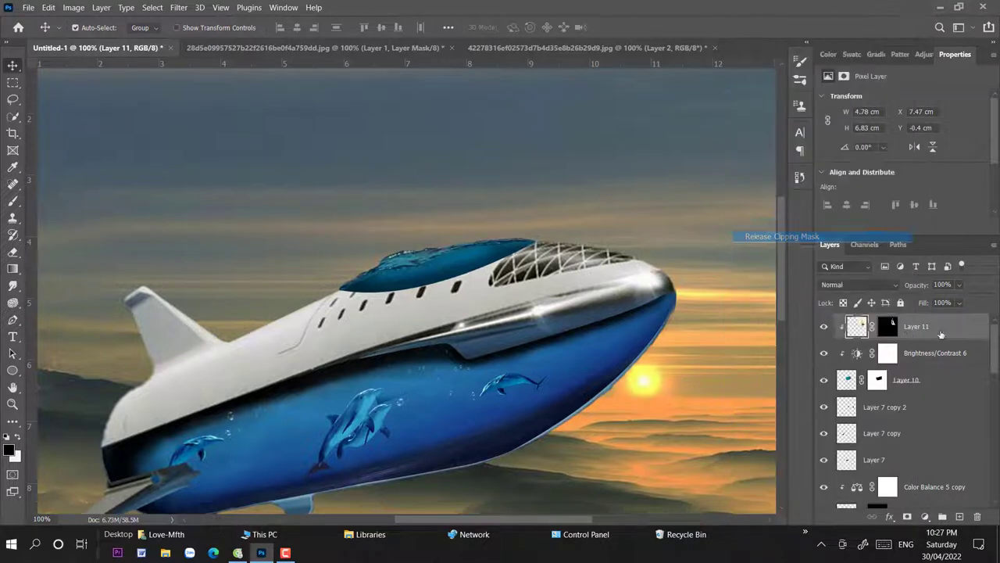
pyautogui.moveTo(938, 353); pyautogui.dragTo(938, 326)
# Step: Shrink the sailboat to about a third and set it on the blue water atop the airship
pyautogui.hotkey('ctrl', 't')
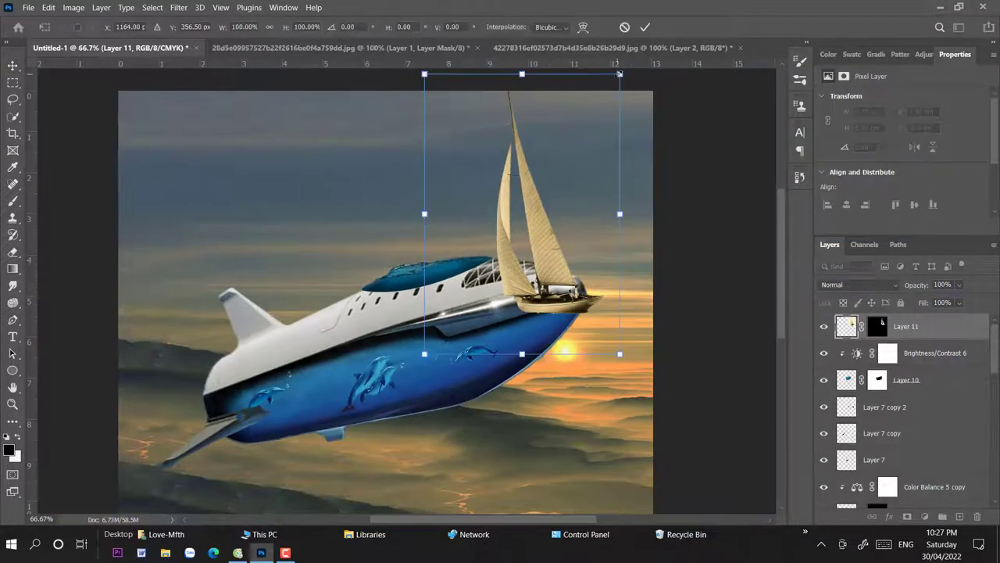
pyautogui.moveTo(648, 71)
pyautogui.mouseDown()
pyautogui.moveTo(487, 292)
pyautogui.moveTo(521, 269)
pyautogui.mouseUp()
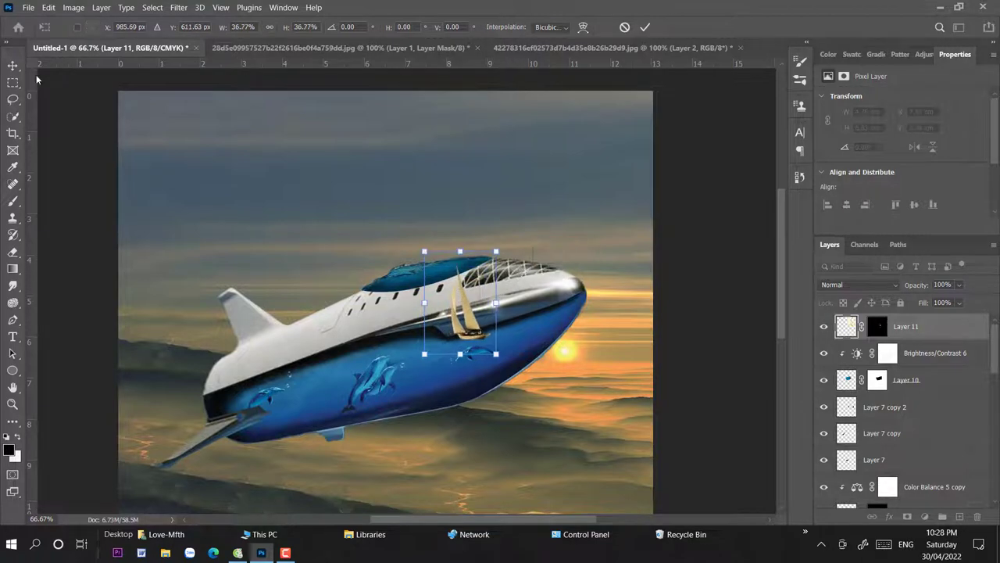
pyautogui.press('Return')
pyautogui.moveTo(461, 312)
pyautogui.mouseDown()
pyautogui.moveTo(421, 229)
pyautogui.moveTo(416, 247)
pyautogui.mouseUp()
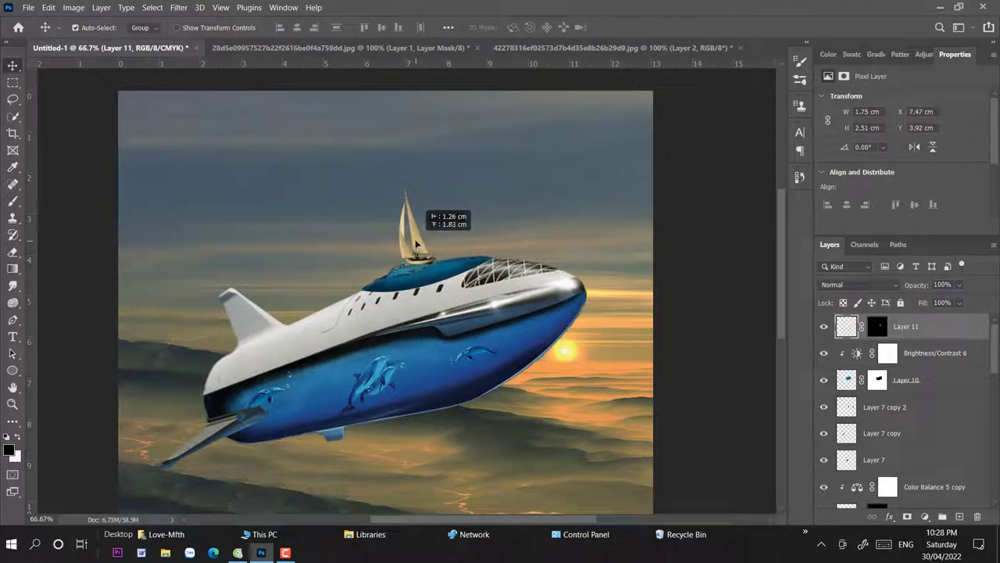
pyautogui.moveTo(416, 247); pyautogui.dragTo(418, 249)
pyautogui.click(924, 516)
# Step: Add a Brightness/Contrast 7 adjustment for the sailboat with Brightness 33, Contrast -6
pyautogui.click(938, 326)
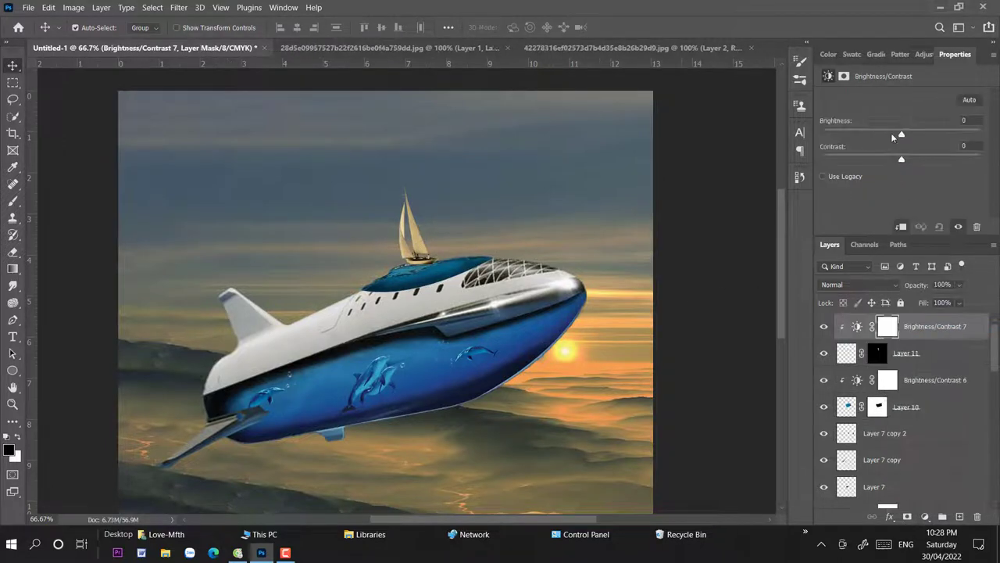
pyautogui.moveTo(899, 133); pyautogui.dragTo(913, 133)
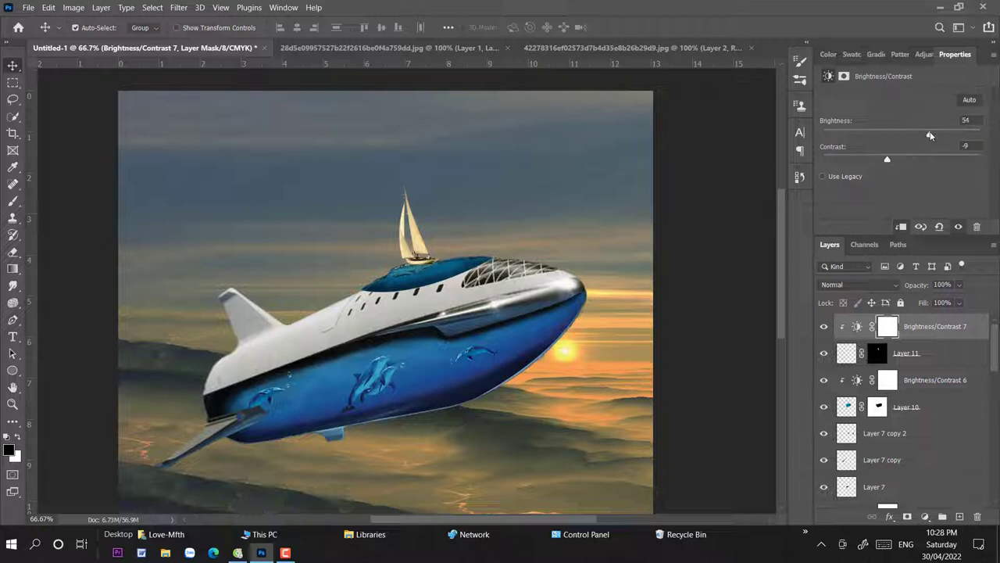
pyautogui.moveTo(914, 134); pyautogui.dragTo(926, 136)
# Step: Zoom in and target the sailboat layer's mask with a low-opacity brush
pyautogui.scroll(1, 406, 249)
pyautogui.scroll(2, 406, 249)
pyautogui.scroll(1, 406, 249)
pyautogui.scroll(1, 406, 249)
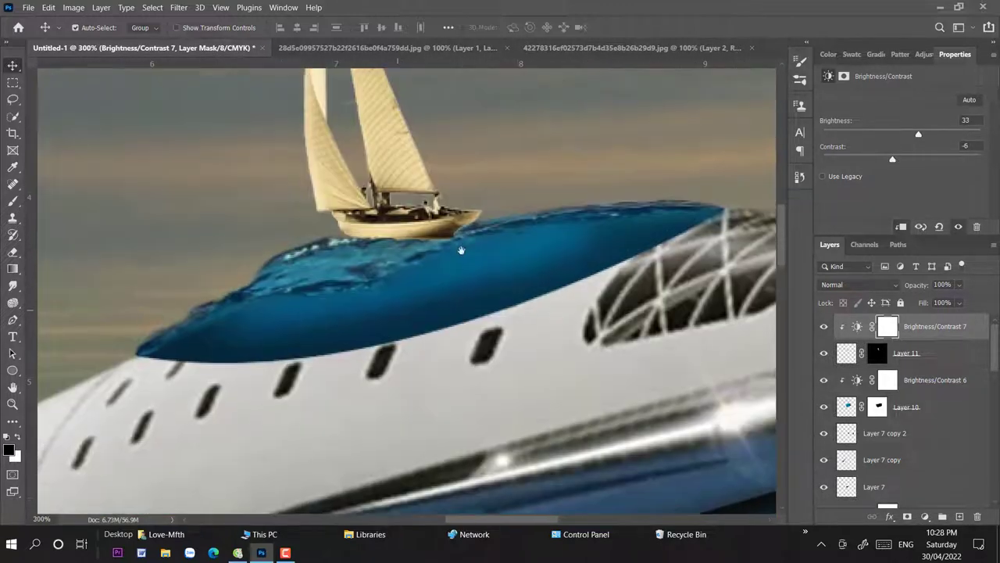
pyautogui.hotkey('alt', '[')
pyautogui.press('b')
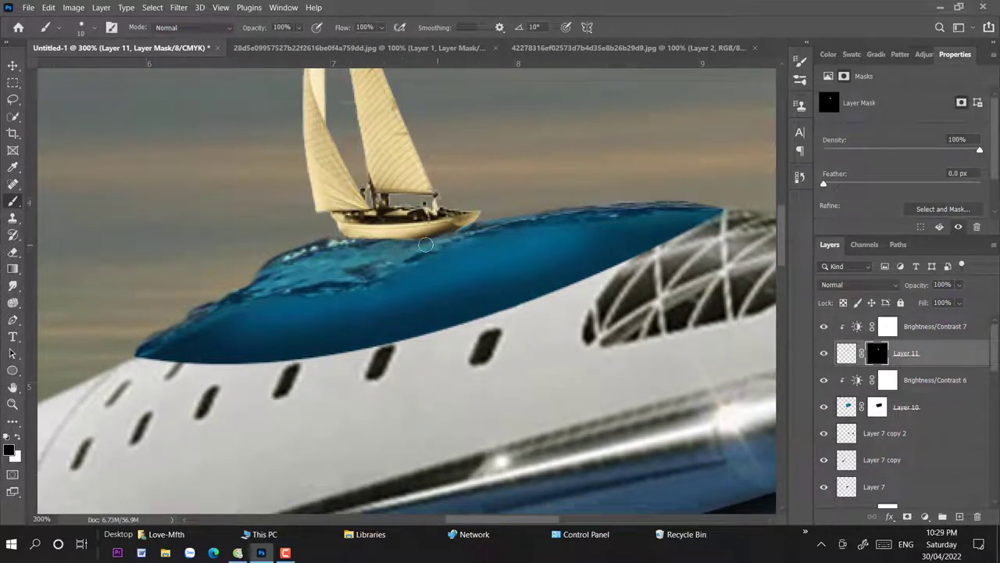
pyautogui.moveTo(298, 27); pyautogui.dragTo(273, 45)
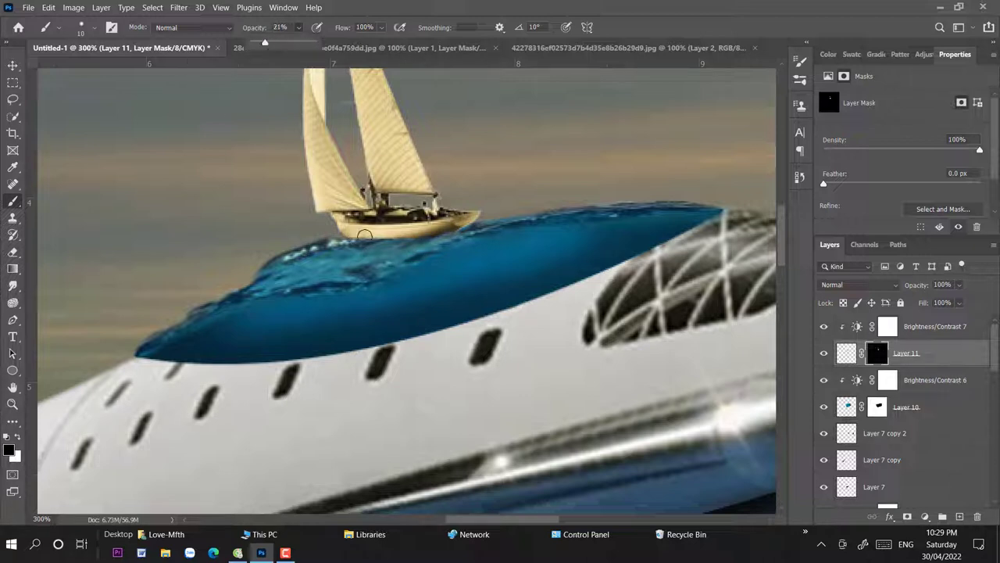
pyautogui.click(364, 235)
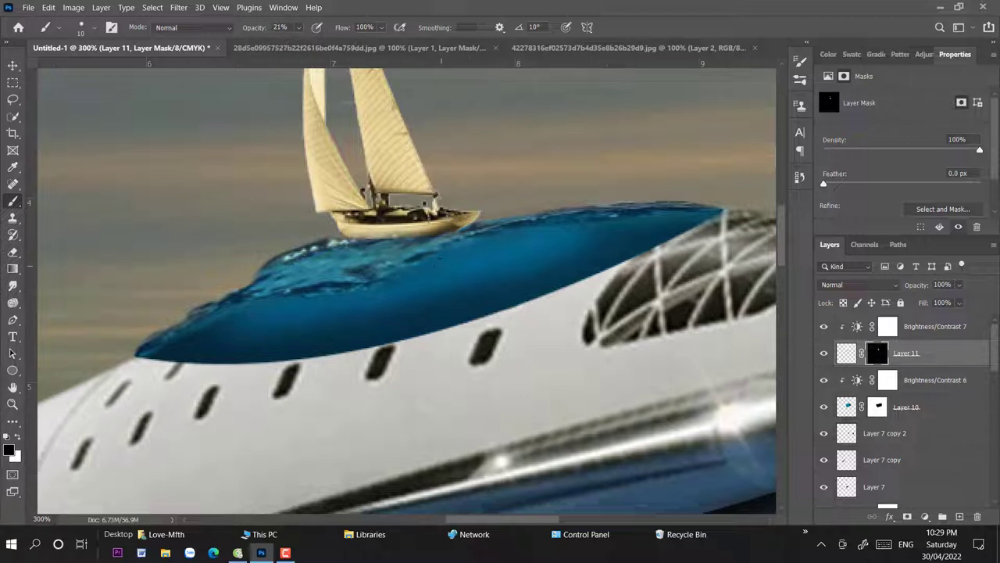
pyautogui.scroll(-3, 422, 258)
# Step: Set up a soft brush at low opacity for painting splashes
pyautogui.press('v')
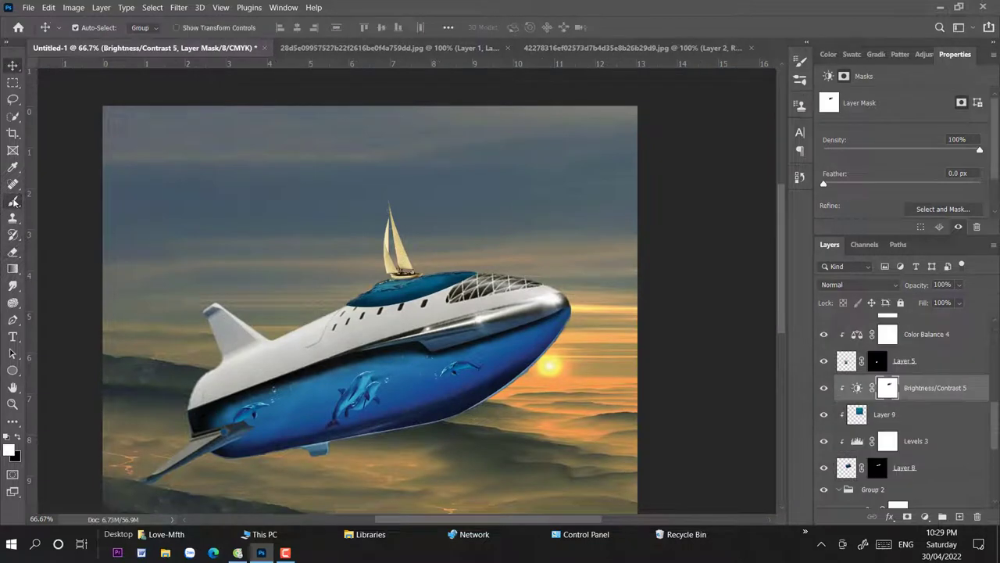
pyautogui.click(14, 201)
pyautogui.rightClick(477, 277)
pyautogui.press('Escape')
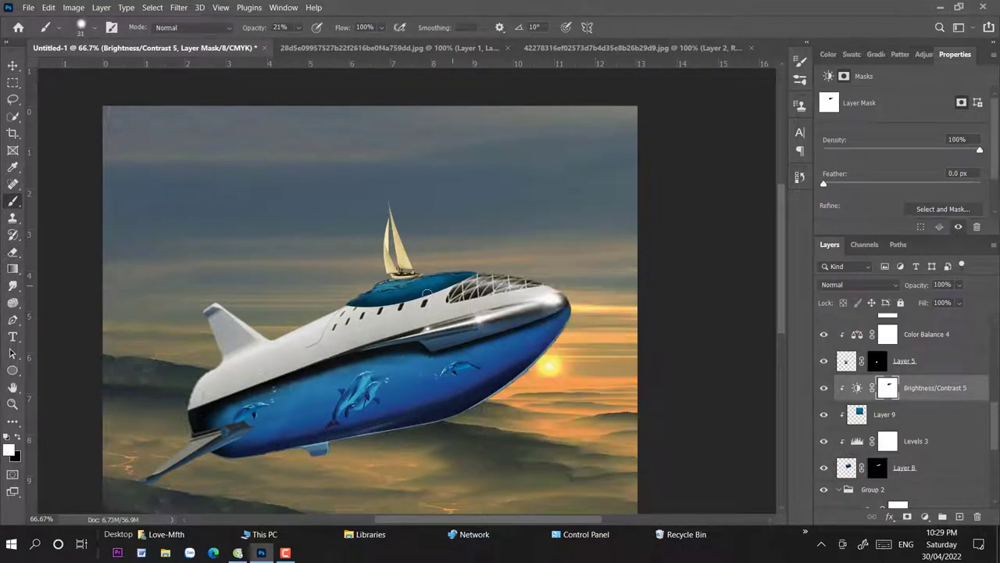
pyautogui.click(298, 27)
pyautogui.click(477, 275)
pyautogui.scroll(1, 396, 292)
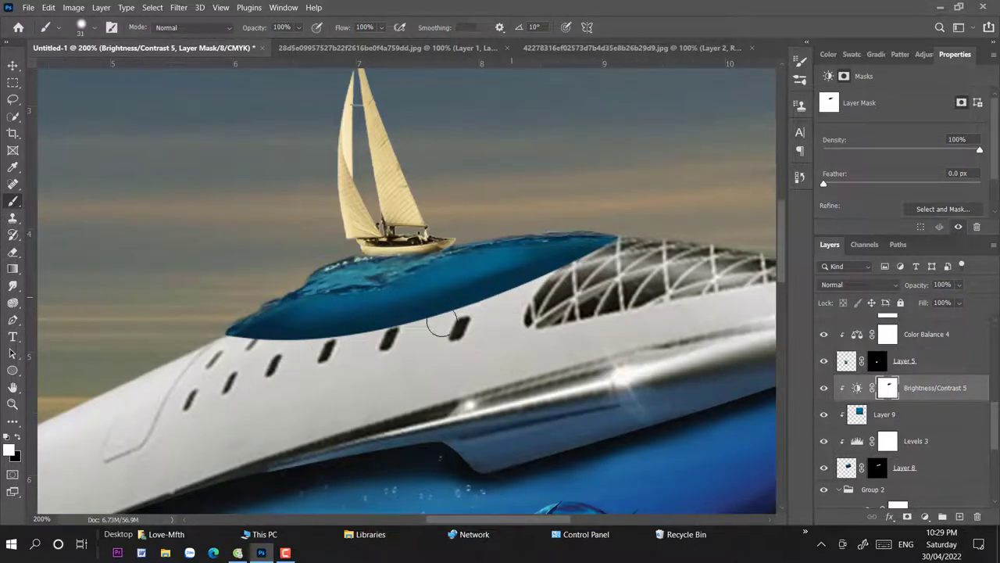
# Step: Paint faint splash strokes under and beside the sailboat's hull on Layer 12 with a smaller brush
pyautogui.click(12, 67)
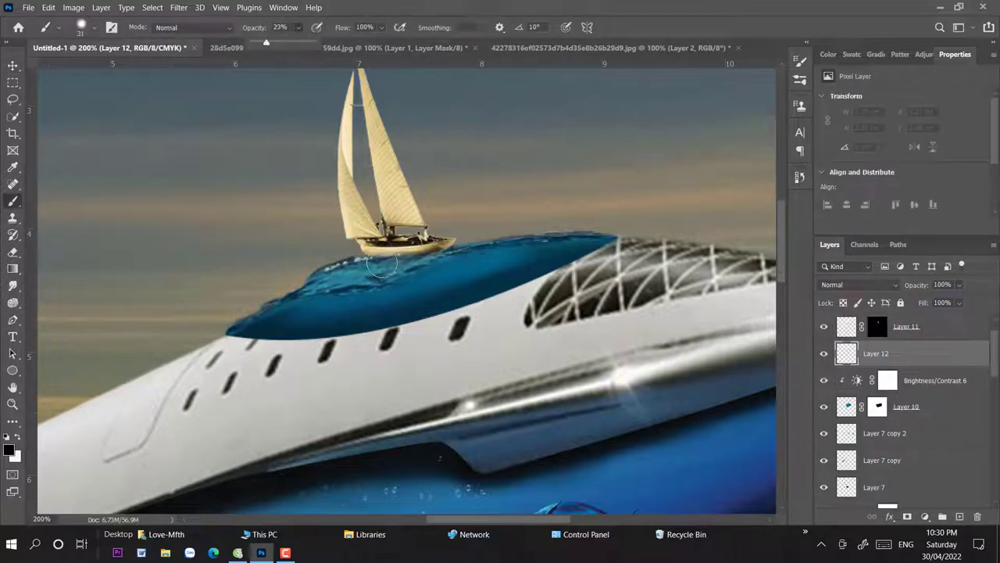
pyautogui.moveTo(381, 266); pyautogui.dragTo(429, 290)
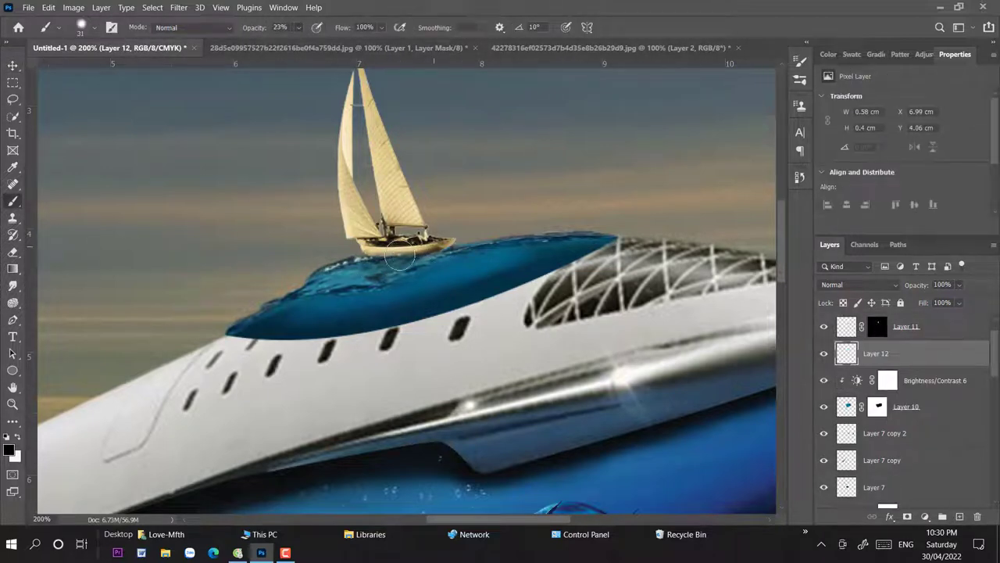
pyautogui.rightClick(514, 294)
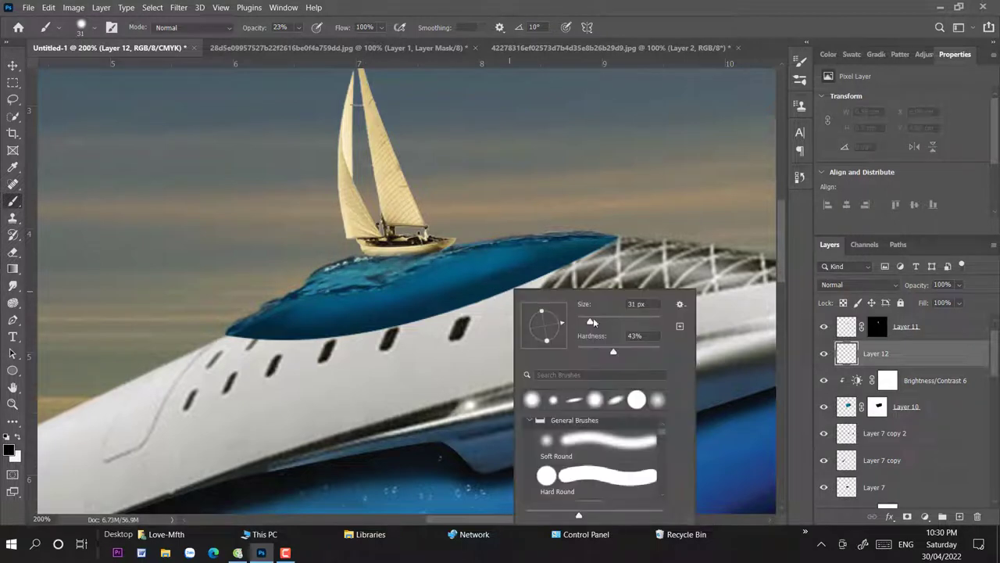
pyautogui.press('Return')
pyautogui.moveTo(442, 235); pyautogui.dragTo(422, 269)
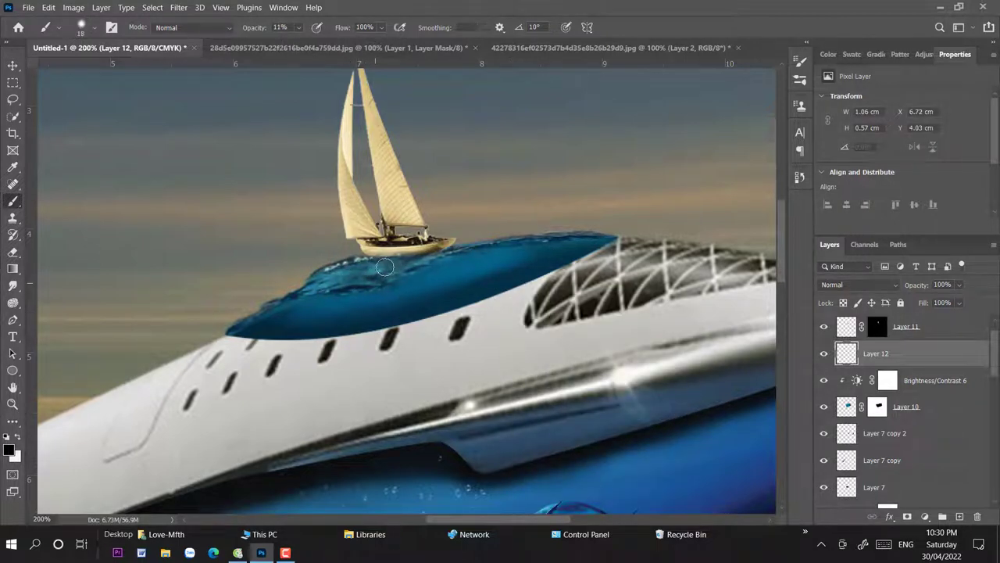
pyautogui.hotkey('ctrl', '-')
pyautogui.hotkey('ctrl', '-')
pyautogui.hotkey('ctrl', '-')
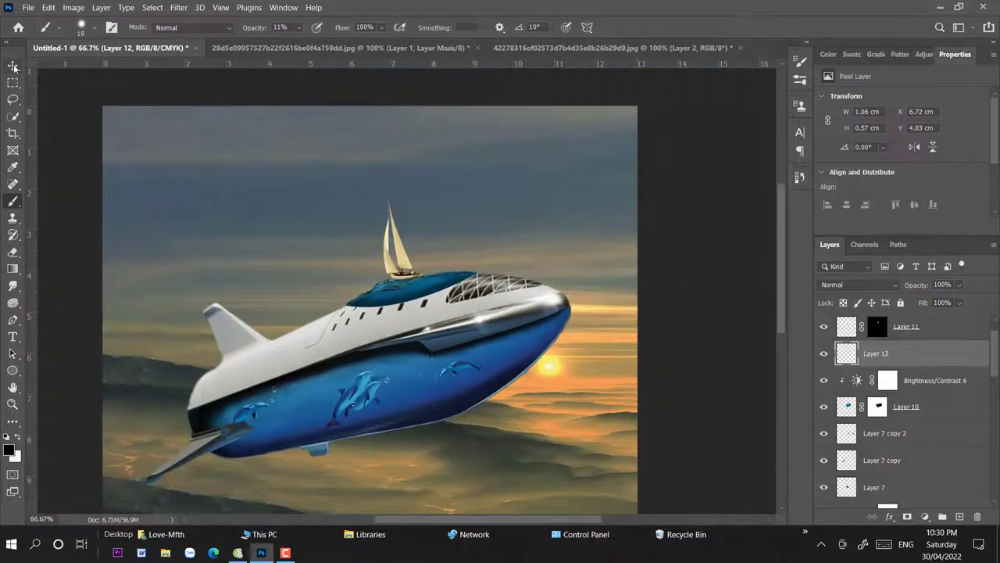
pyautogui.click(14, 67)
# Step: Copy the lighthouse into the composite, flip it horizontally, shrink it and stretch it taller atop the ship
pyautogui.click(342, 48)
pyautogui.moveTo(859, 326); pyautogui.dragTo(480, 215)
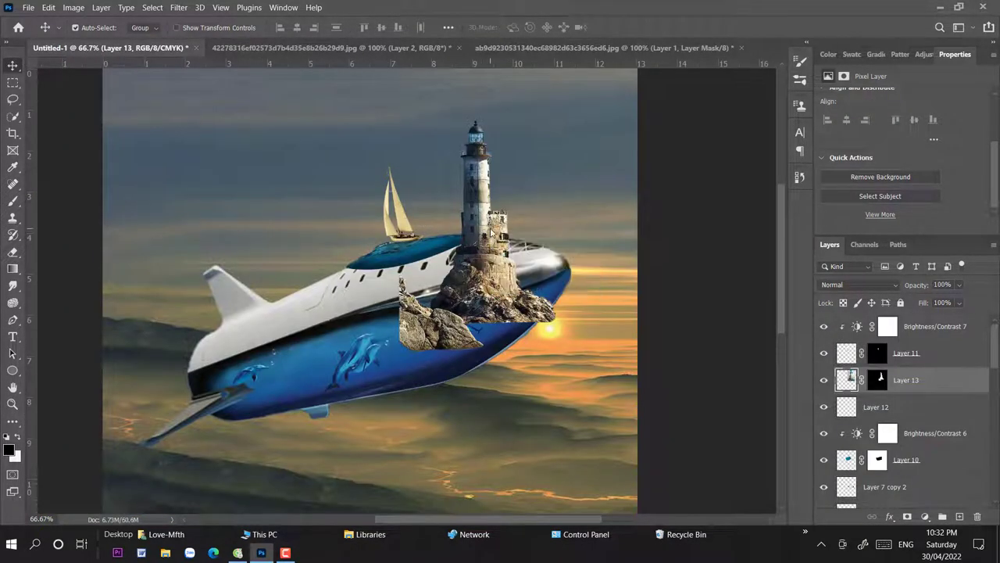
pyautogui.hotkey('ctrl', 't')
pyautogui.rightClick(495, 229)
pyautogui.click(533, 445)
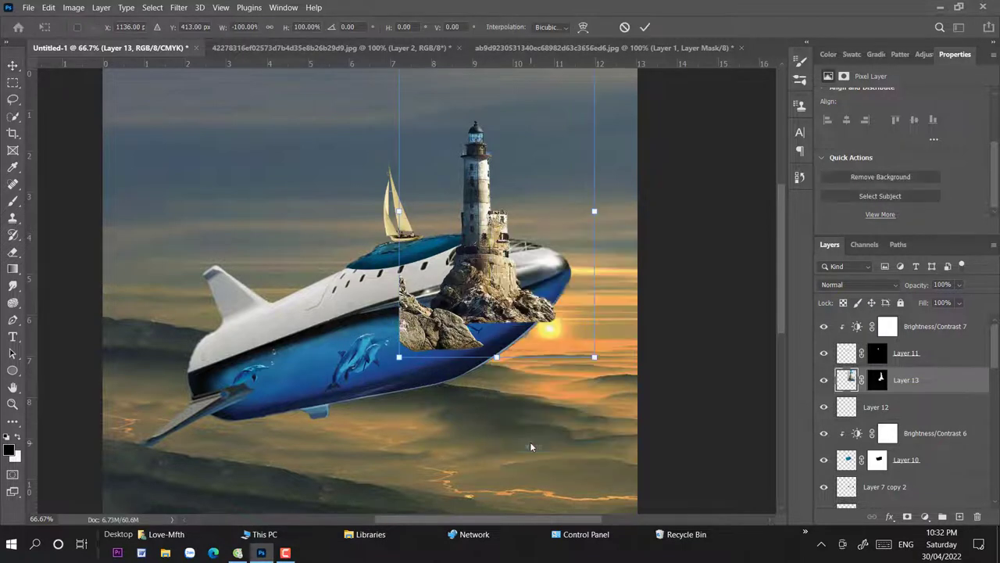
pyautogui.moveTo(598, 343)
pyautogui.mouseDown()
pyautogui.moveTo(478, 141)
pyautogui.moveTo(488, 199)
pyautogui.moveTo(508, 188)
pyautogui.mouseUp()
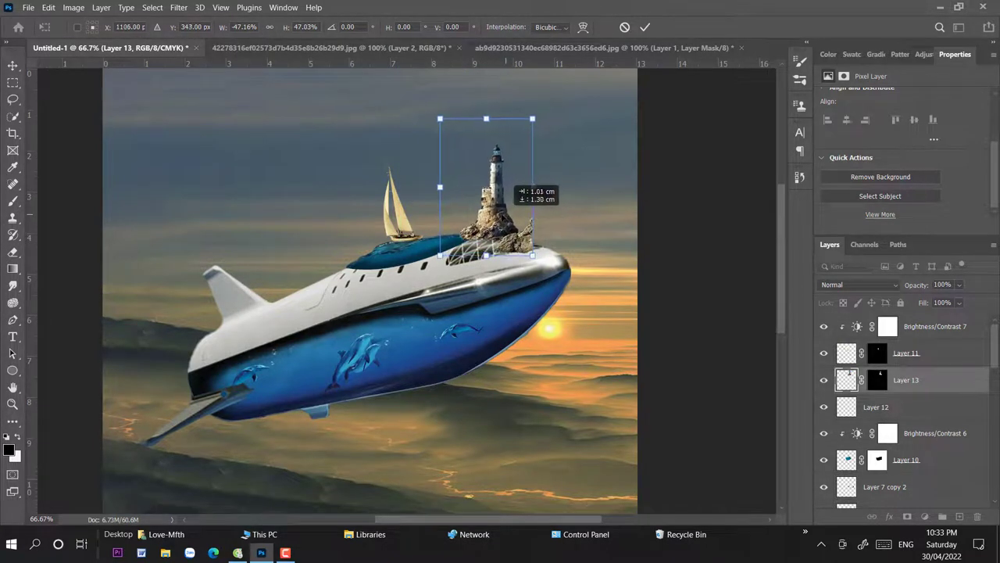
pyautogui.moveTo(513, 189); pyautogui.dragTo(510, 187)
pyautogui.moveTo(484, 118); pyautogui.dragTo(484, 95)
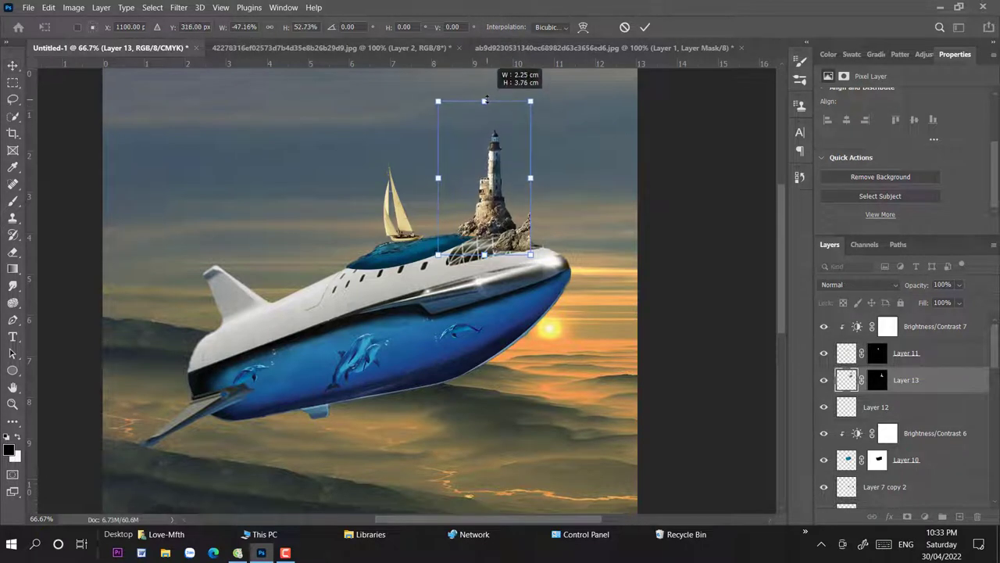
pyautogui.press('Return')
# Step: Make the sailboat slightly shorter and commit its place on the airship's deck left of the lighthouse
pyautogui.click(404, 221)
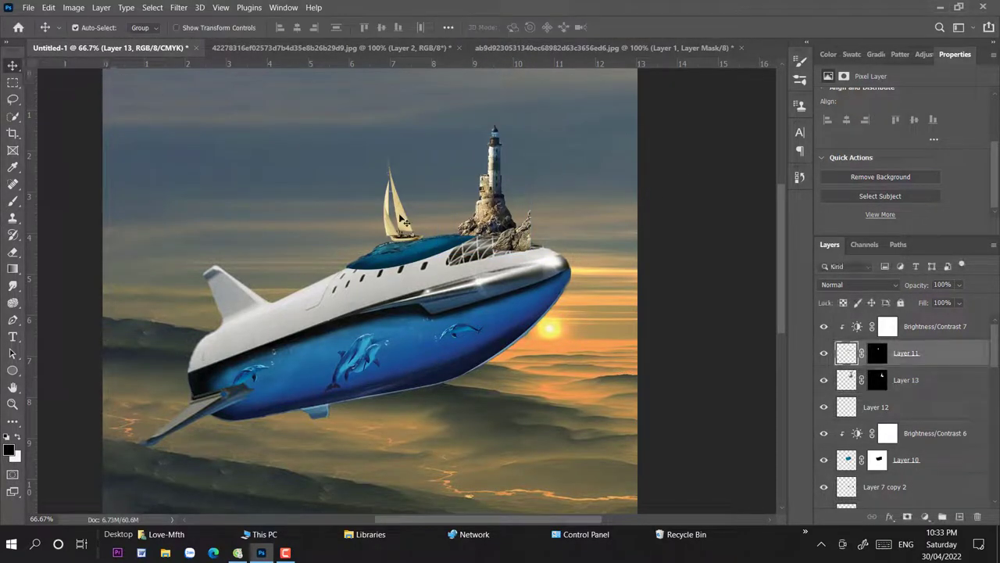
pyautogui.keyDown('shift'); pyautogui.click(932, 407); pyautogui.keyUp('shift')
pyautogui.hotkey('ctrl', 't')
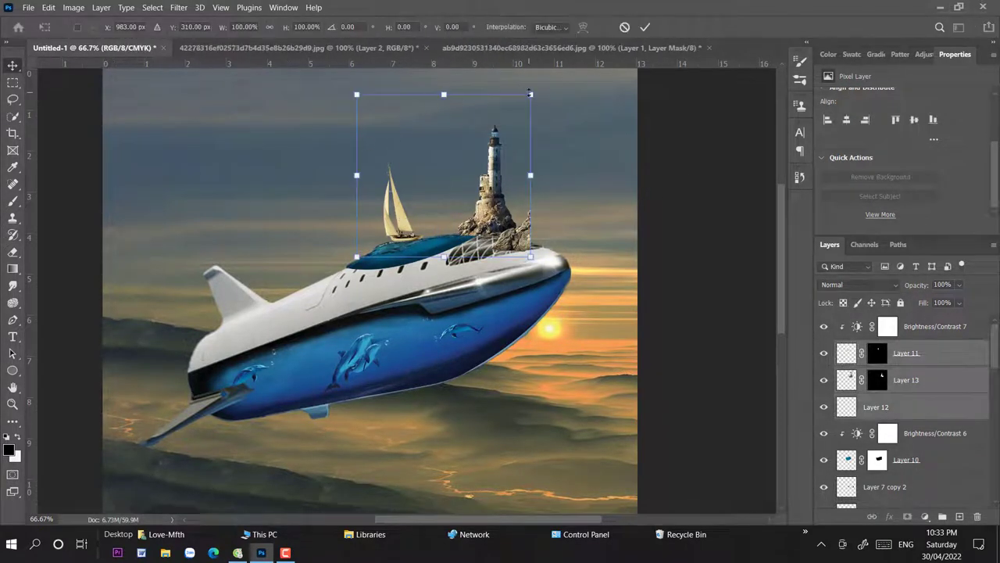
pyautogui.press('Return')
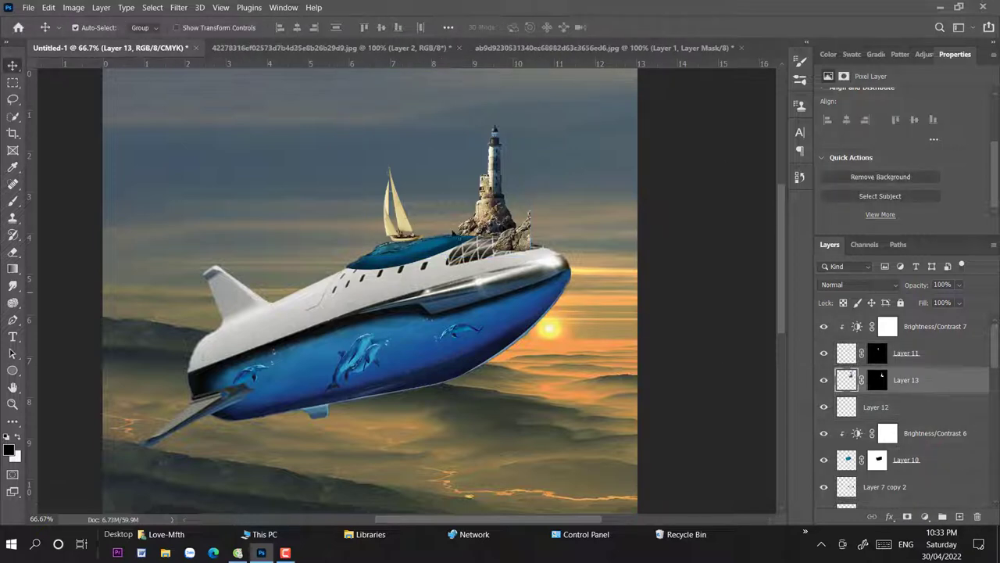
pyautogui.click(406, 224)
pyautogui.hotkey('ctrl', 't')
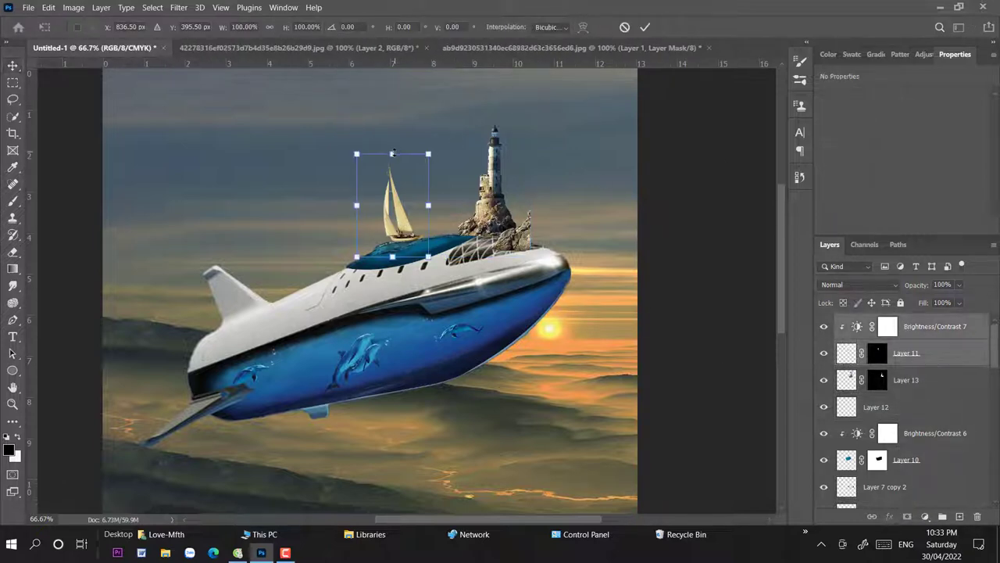
pyautogui.moveTo(393, 152); pyautogui.dragTo(401, 180)
pyautogui.press('Return')
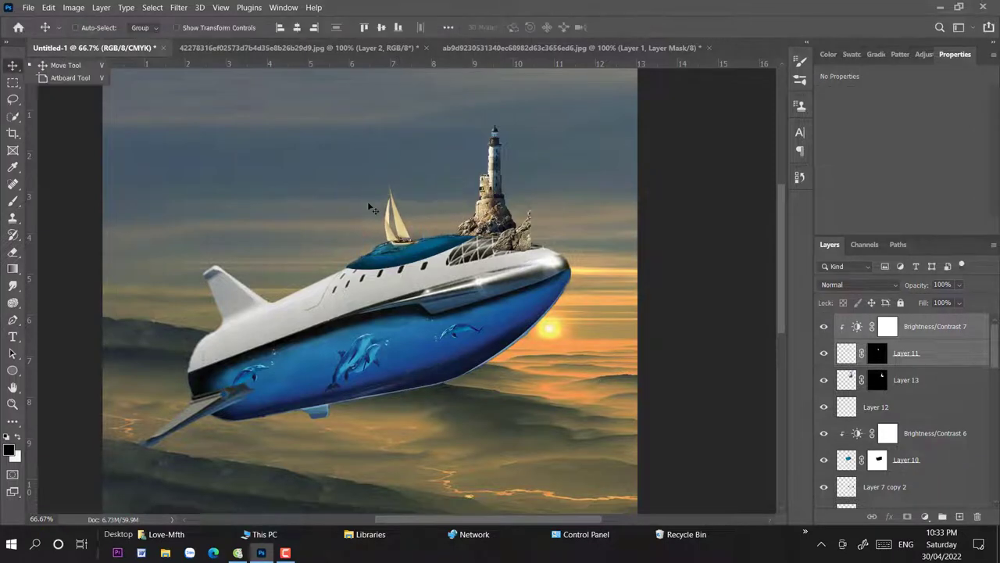
pyautogui.hotkey('ctrl', '+')
pyautogui.hotkey('ctrl', '+')
pyautogui.scroll(3, 446, 272)
pyautogui.hscroll(-2, 447, 272)
# Step: Nudge the sailboat slightly, then target the lighthouse mask with a black brush at 100% opacity
pyautogui.moveTo(325, 192); pyautogui.dragTo(328, 194)
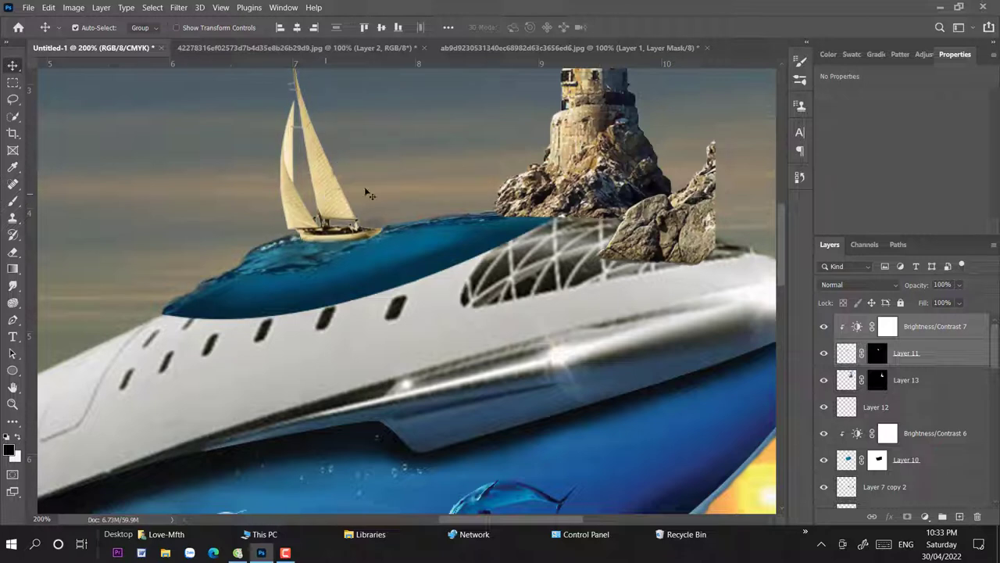
pyautogui.hscroll(3, 591, 158)
pyautogui.scroll(3, 591, 158)
pyautogui.click(882, 381)
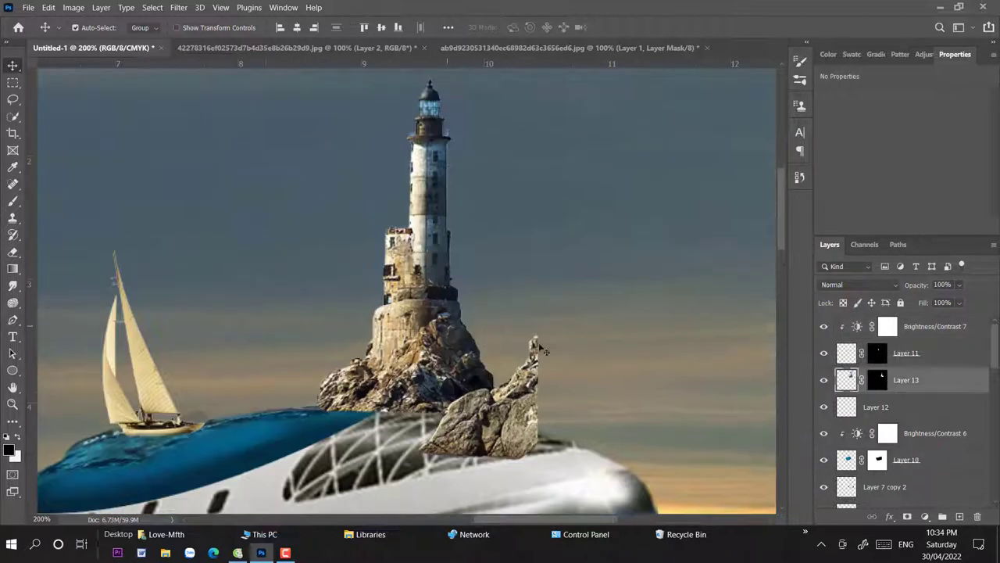
pyautogui.hotkey('ctrl', '\\')
pyautogui.press('b')
pyautogui.press('x')
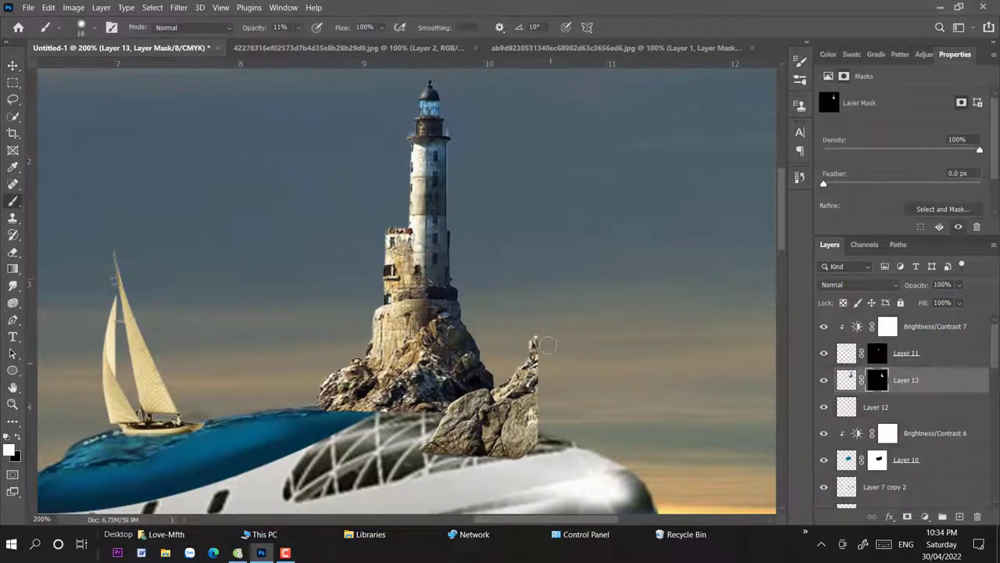
pyautogui.press('0')
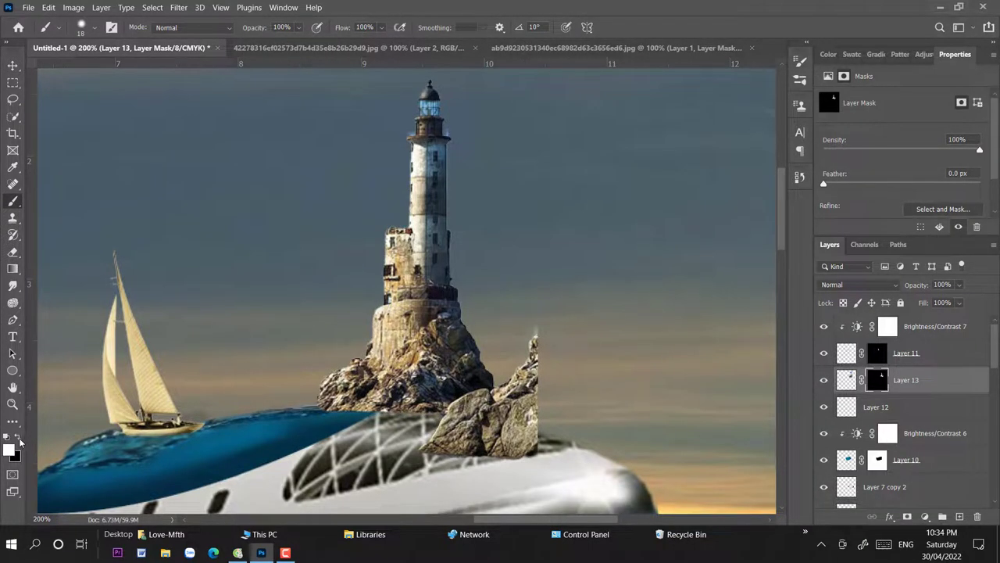
pyautogui.click(18, 439)
# Step: Mask out the jagged rock fragment right of the lighthouse with a brush enlarged past 51 px
pyautogui.moveTo(565, 336); pyautogui.dragTo(532, 414)
pyautogui.rightClick(594, 246)
pyautogui.moveTo(711, 252); pyautogui.dragTo(727, 251)
pyautogui.press('Return')
pyautogui.moveTo(547, 367)
pyautogui.mouseDown()
pyautogui.moveTo(501, 450)
pyautogui.moveTo(480, 422)
pyautogui.mouseUp()
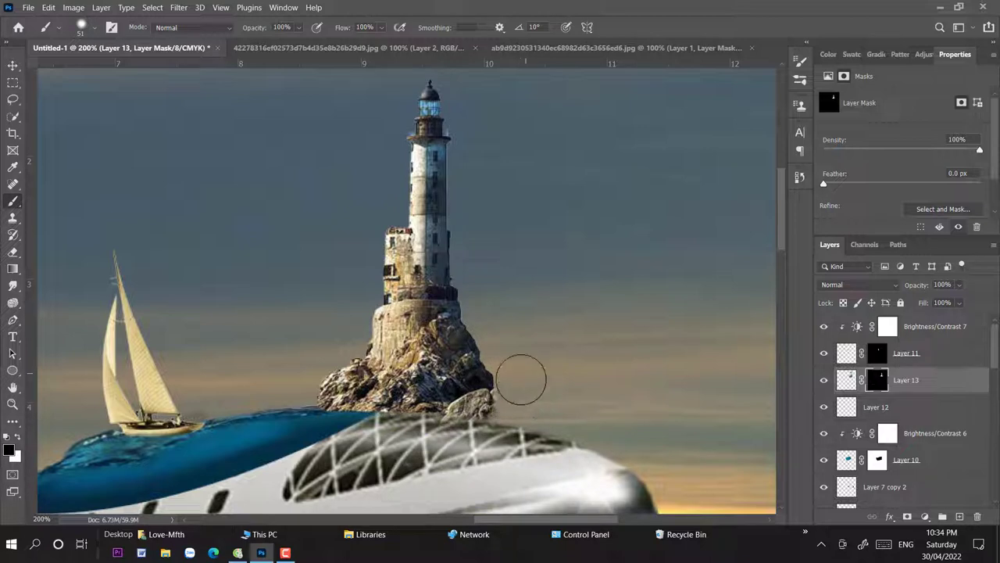
pyautogui.press('ctrl')
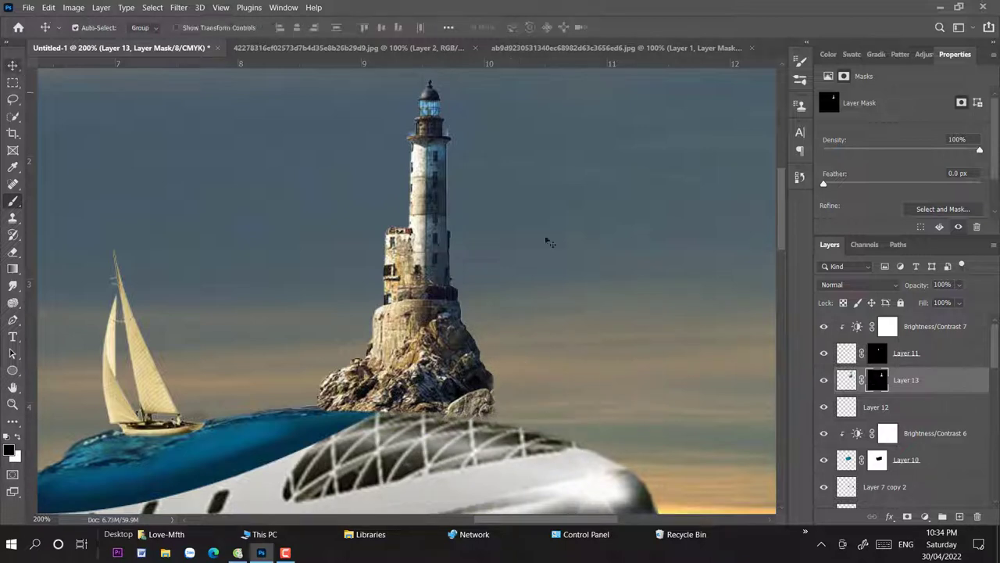
pyautogui.hotkey('ctrl', '-')
pyautogui.hotkey('ctrl', '-')
pyautogui.hotkey('ctrl', '-')
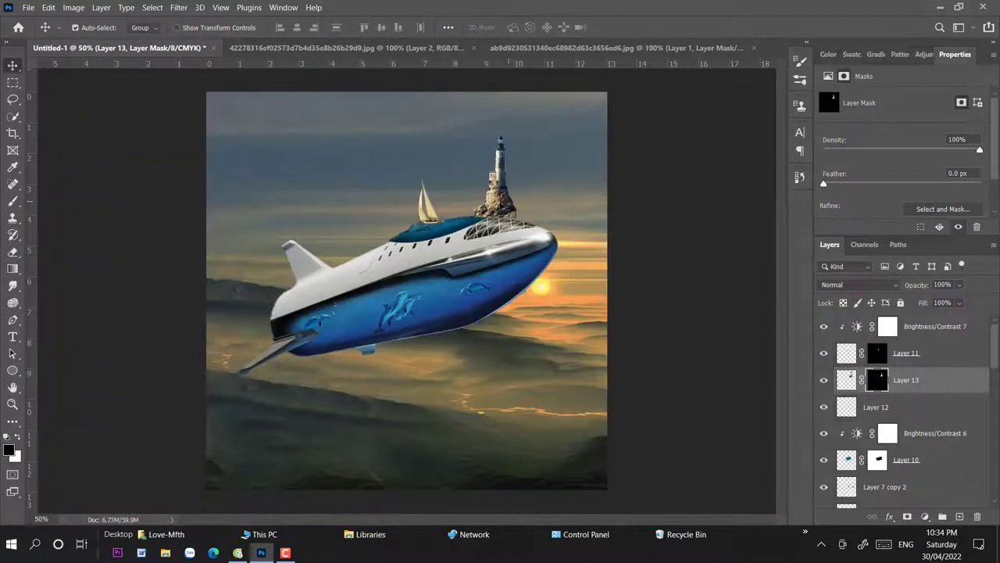
# Step: Add a Brightness/Contrast adjustment for the lighthouse and shift Layer 13 slightly right and down
pyautogui.click(924, 516)
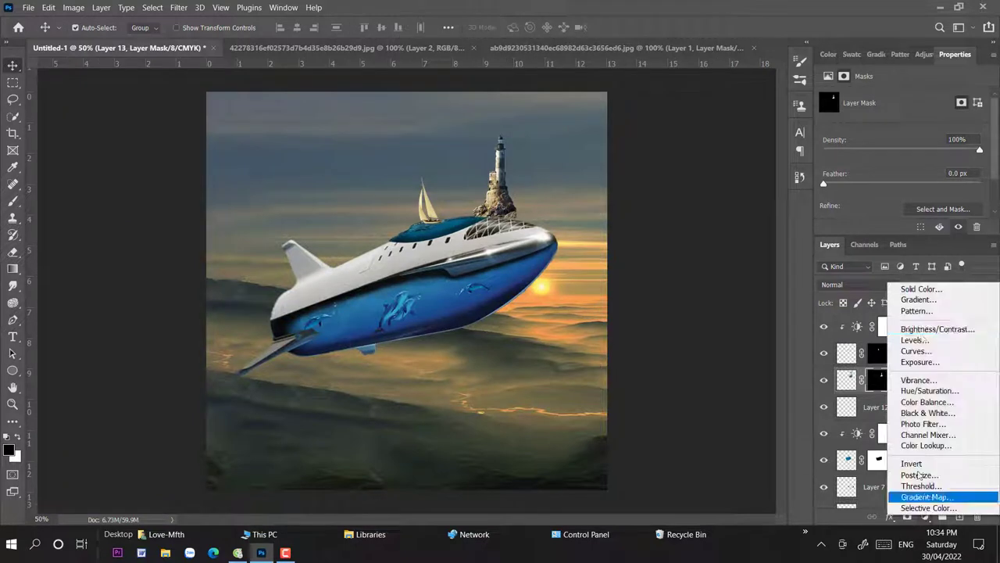
pyautogui.click(915, 329)
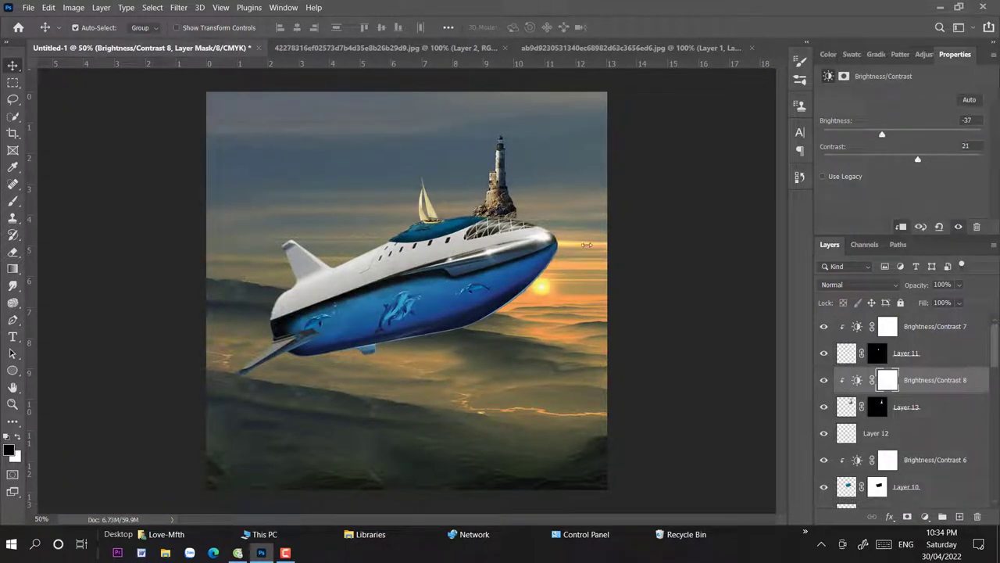
pyautogui.rightClick(497, 194)
pyautogui.click(524, 237)
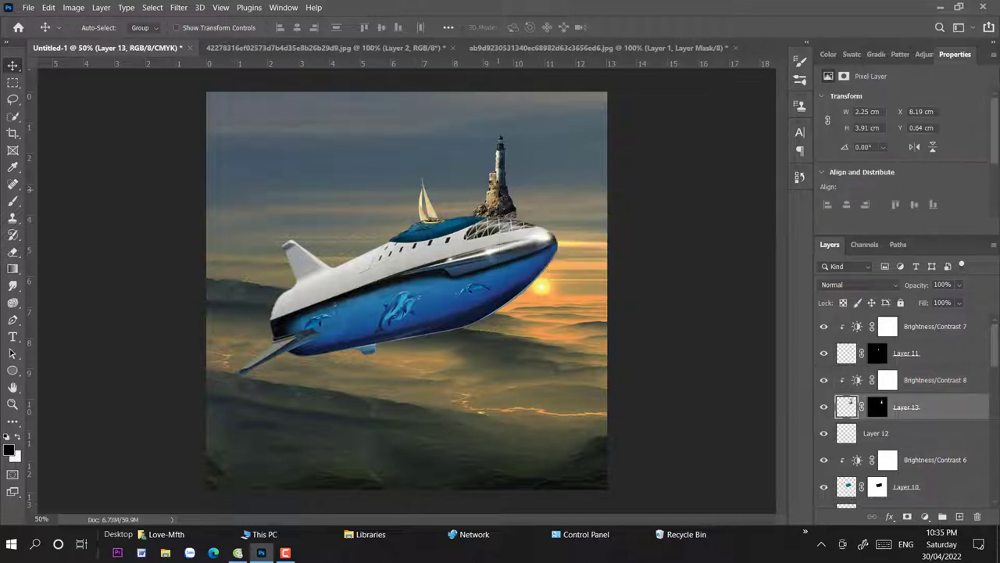
pyautogui.hotkey('ctrl', 't')
pyautogui.rightClick(483, 191)
pyautogui.press('Escape')
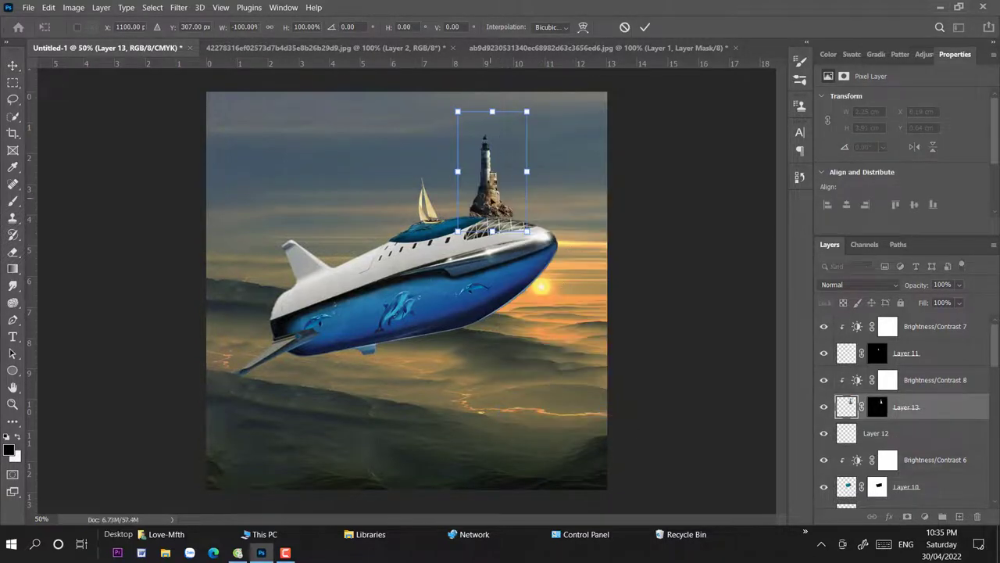
pyautogui.moveTo(483, 201); pyautogui.dragTo(490, 205)
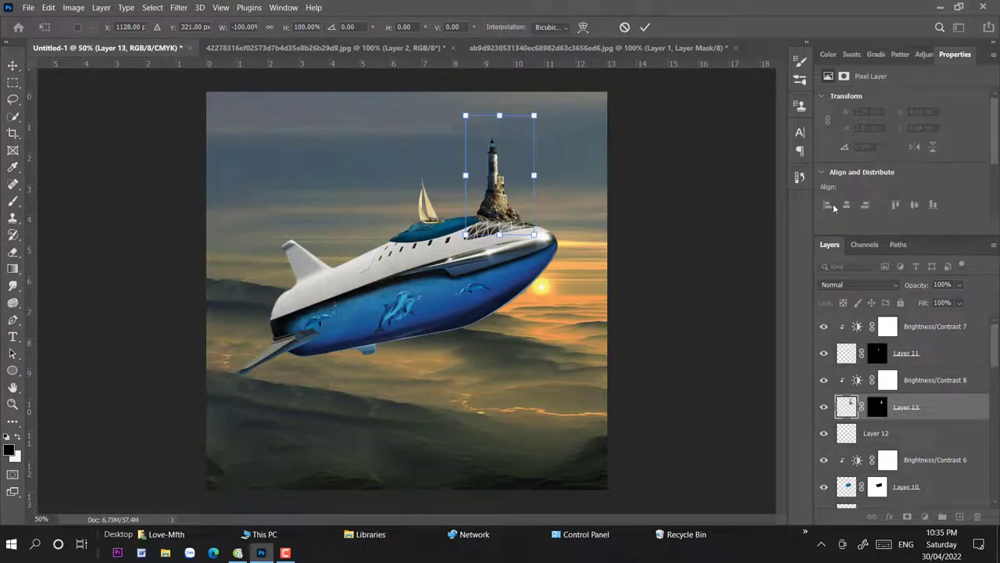
pyautogui.press('Return')
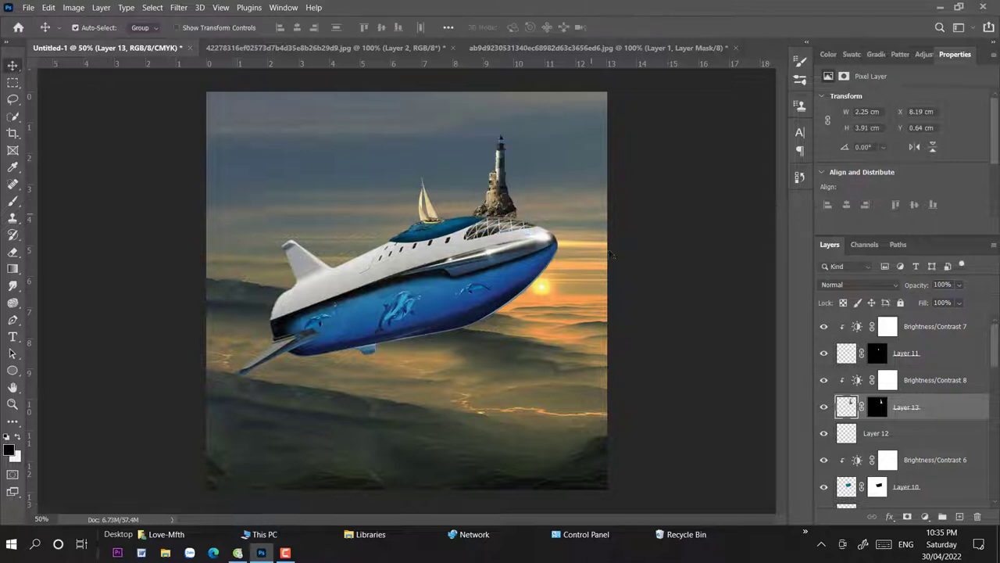
# Step: Flip the sunset background horizontally so the sun sits left, then nudge the lighthouse on the hull
pyautogui.hotkey('alt', ',')
pyautogui.hotkey('ctrl', 't')
pyautogui.rightClick(539, 328)
pyautogui.click(570, 317)
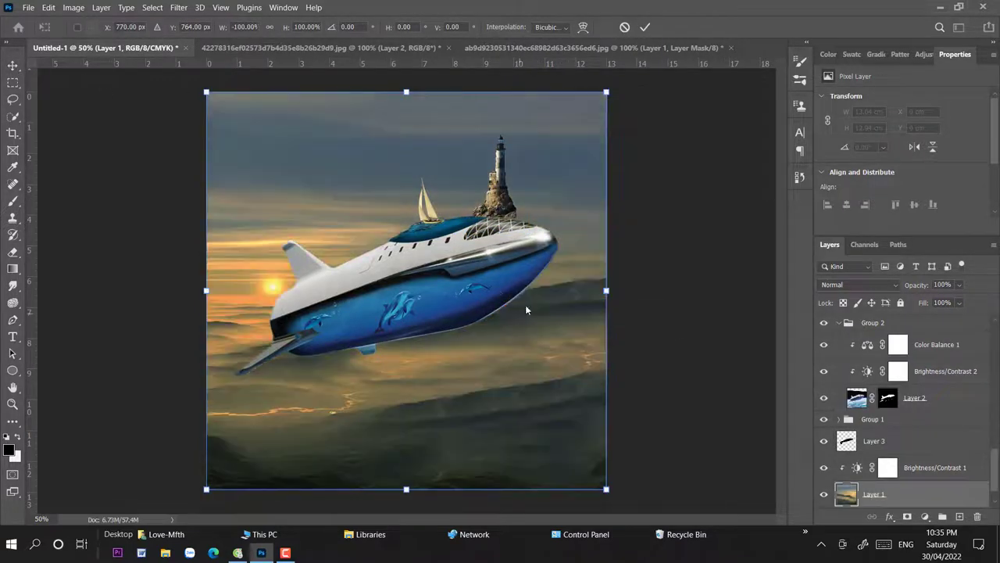
pyautogui.press('Return')
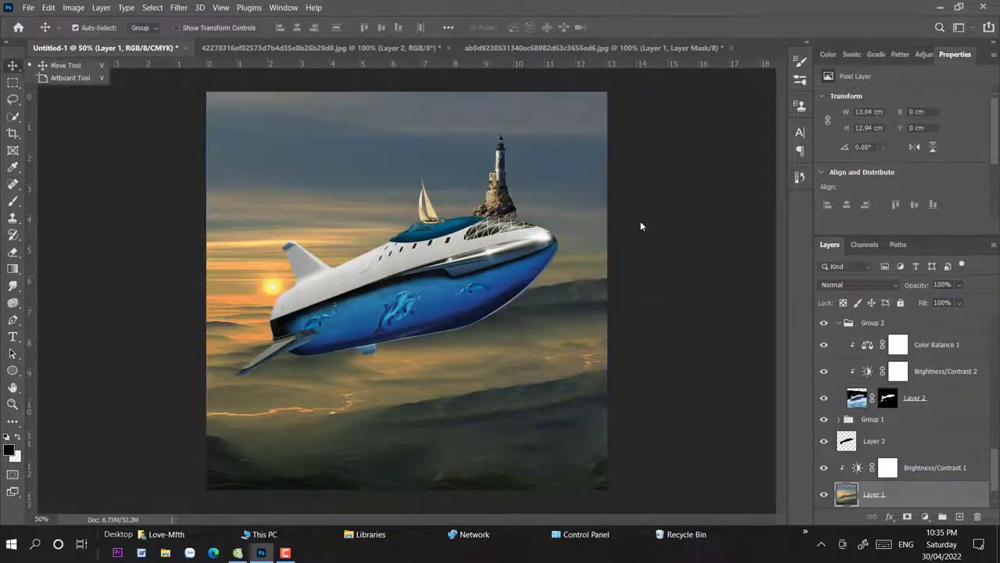
pyautogui.hotkey('ctrl', '+')
pyautogui.hotkey('ctrl', '+')
pyautogui.scroll(3, 565, 216)
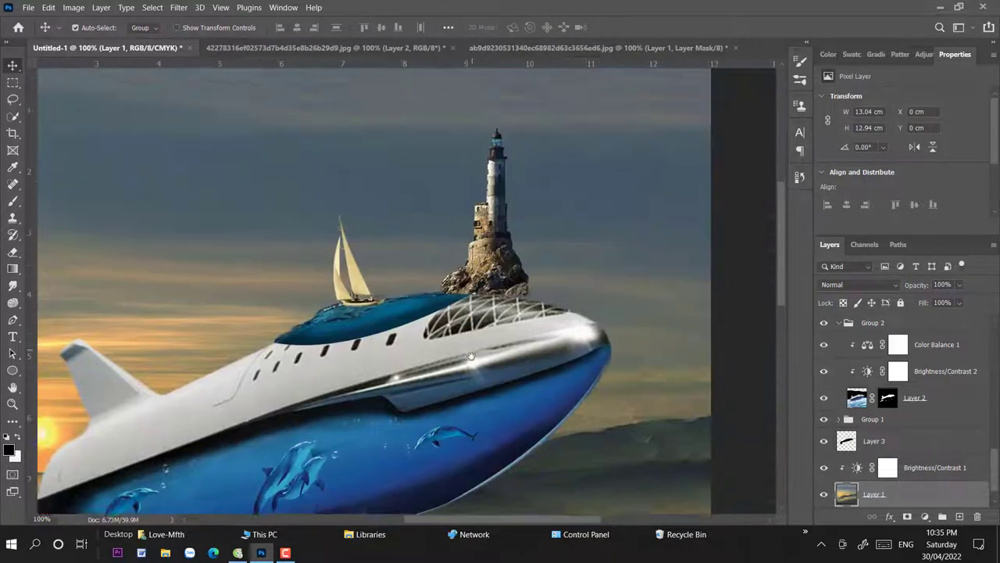
pyautogui.hscroll(3, 578, 250)
pyautogui.moveTo(498, 258); pyautogui.dragTo(501, 262)
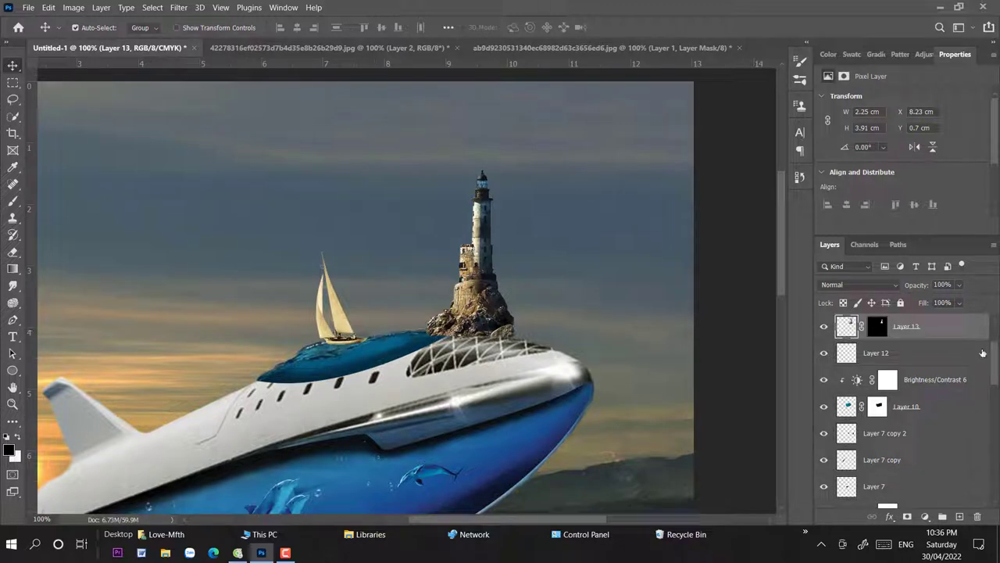
# Step: On new Layer 14, draw a Pen path outlining a shadow under the lighthouse rock along the hull
pyautogui.keyDown('ctrl'); pyautogui.click(960, 517); pyautogui.keyUp('ctrl')
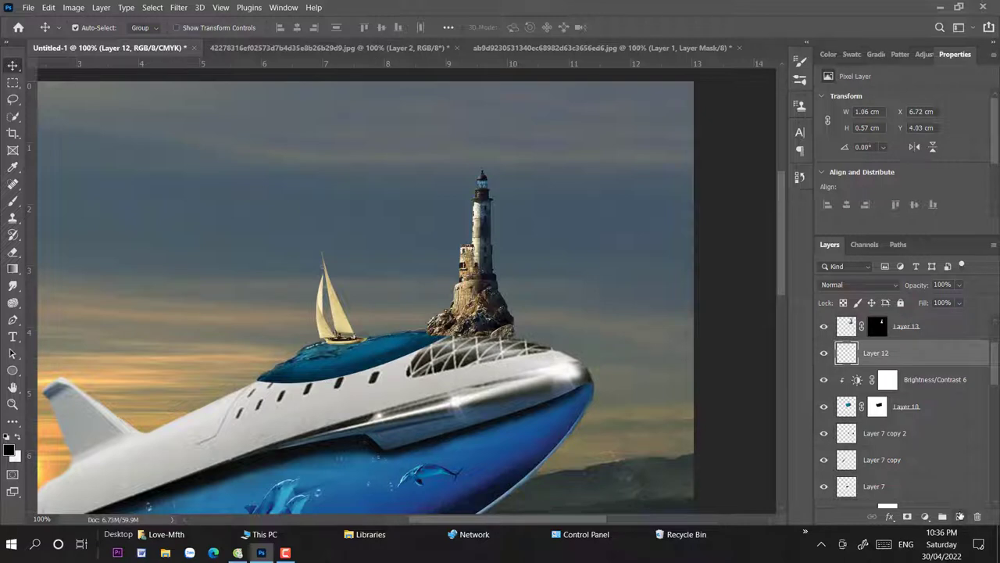
pyautogui.rightClick(13, 321)
pyautogui.click(70, 321)
pyautogui.click(302, 297)
pyautogui.click(553, 371)
pyautogui.hotkey('ctrl', 'z')
pyautogui.hotkey('ctrl', 'z')
pyautogui.click(429, 337)
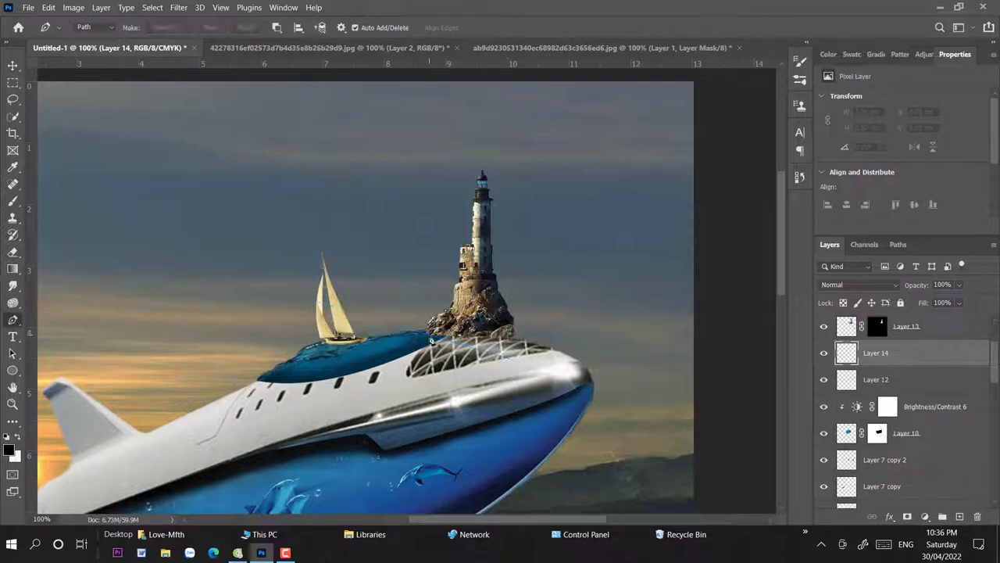
pyautogui.click(577, 367)
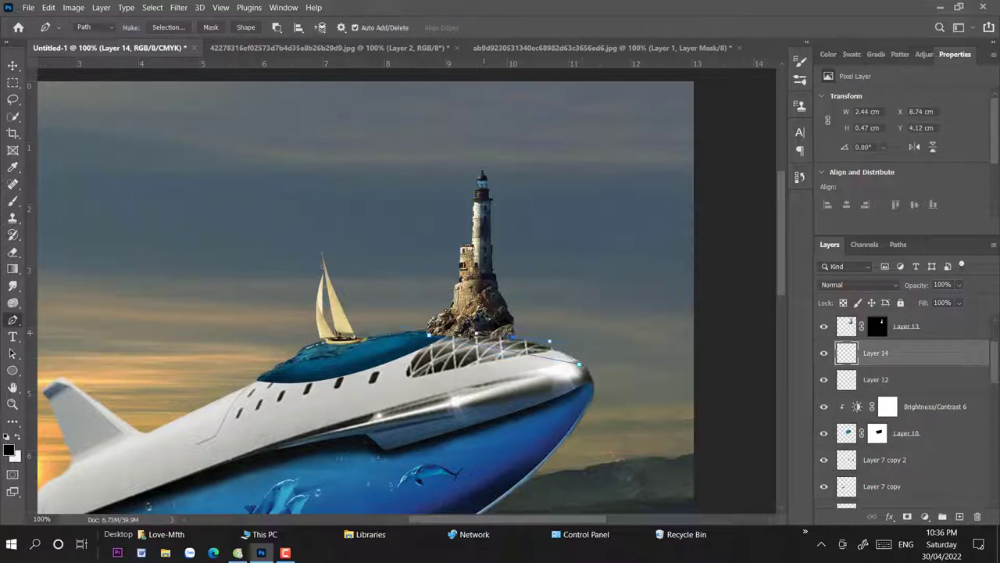
pyautogui.click(438, 324)
pyautogui.click(428, 338)
# Step: Convert the shadow path to a selection, fill it black and deselect
pyautogui.hotkey('ctrl', 'Return')
pyautogui.press('v')
pyautogui.hotkey('alt', 'BackSpace')
pyautogui.hotkey('ctrl', 'd')
pyautogui.press('ctrl')
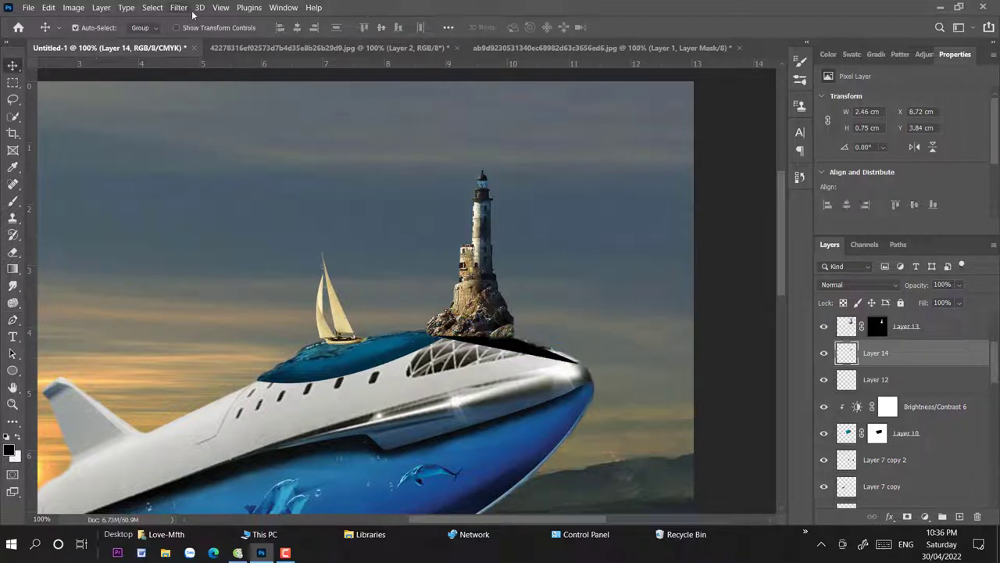
# Step: Gaussian-blur the shadow about 5 px and enlarge it to 2.86 × 1.08 cm
pyautogui.click(179, 8)
pyautogui.click(368, 214)
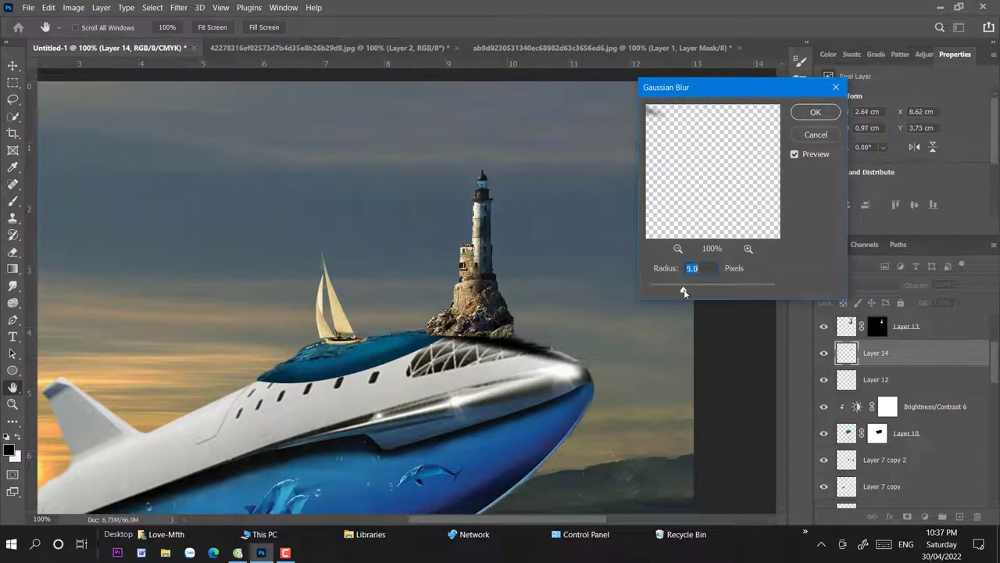
pyautogui.press('Return')
pyautogui.hotkey('ctrl', 't')
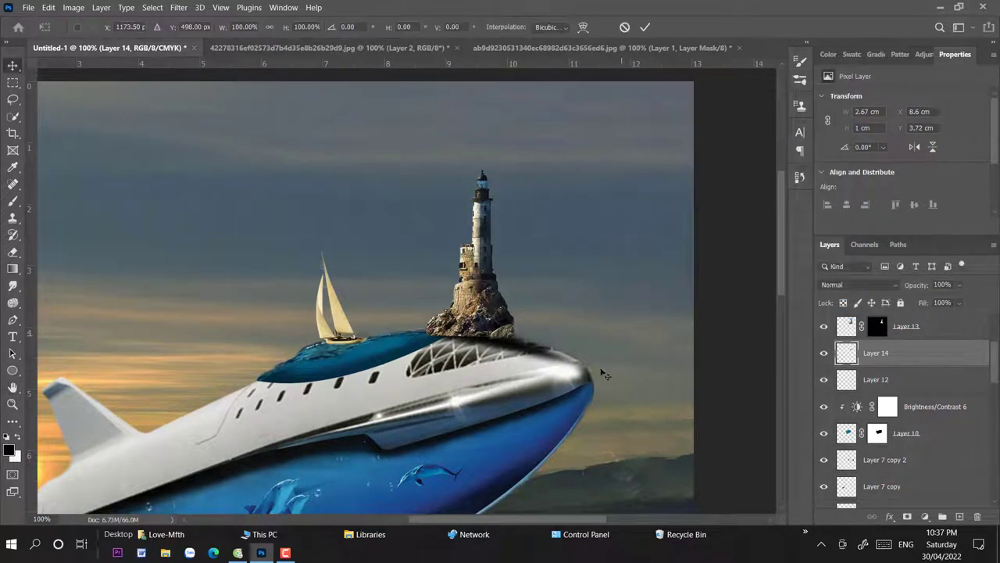
pyautogui.moveTo(583, 370); pyautogui.dragTo(597, 375)
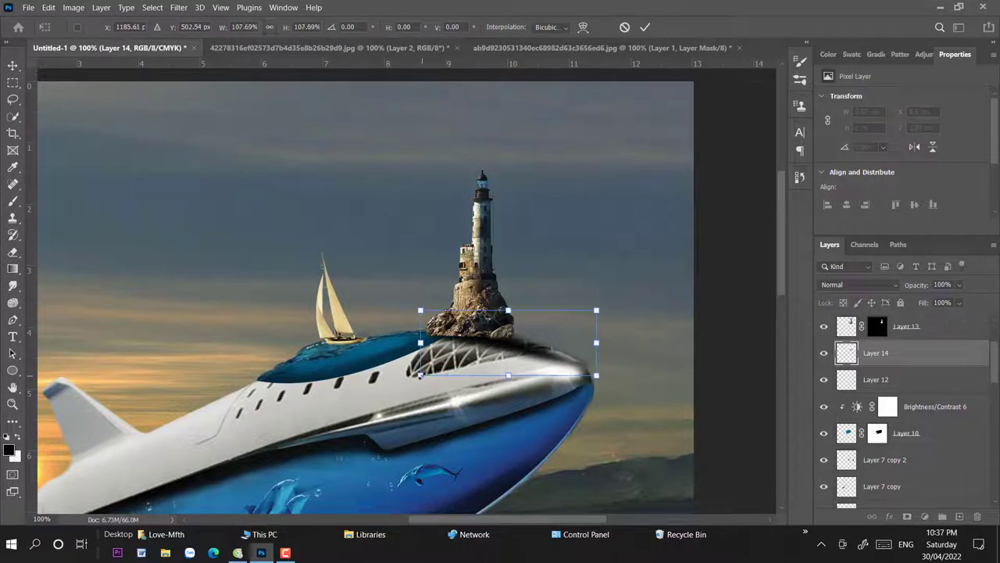
pyautogui.moveTo(420, 371); pyautogui.dragTo(422, 375)
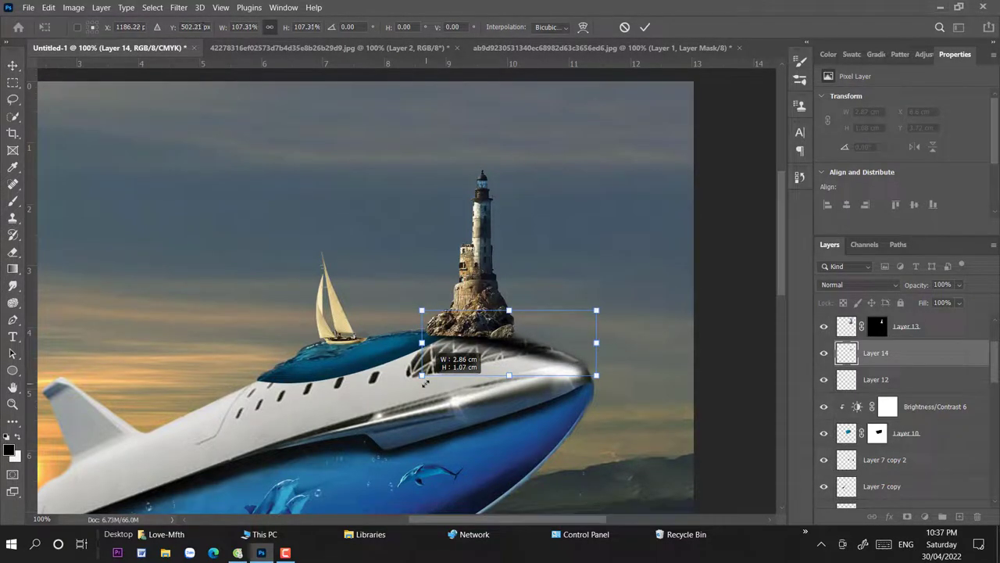
pyautogui.press('Return')
pyautogui.hotkey('ctrl', '+')
pyautogui.hotkey('ctrl', '+')
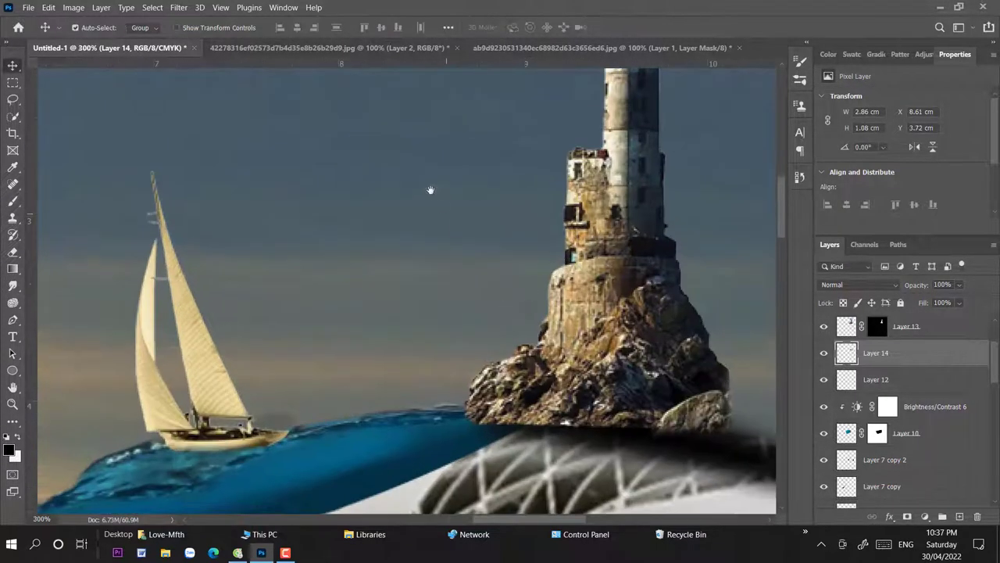
# Step: Select the lighthouse layer's mask and set an 18 px brush
pyautogui.moveTo(431, 190)
pyautogui.mouseDown()
pyautogui.moveTo(409, 240)
pyautogui.moveTo(328, 79)
pyautogui.mouseUp()
pyautogui.moveTo(433, 255); pyautogui.dragTo(366, 203)
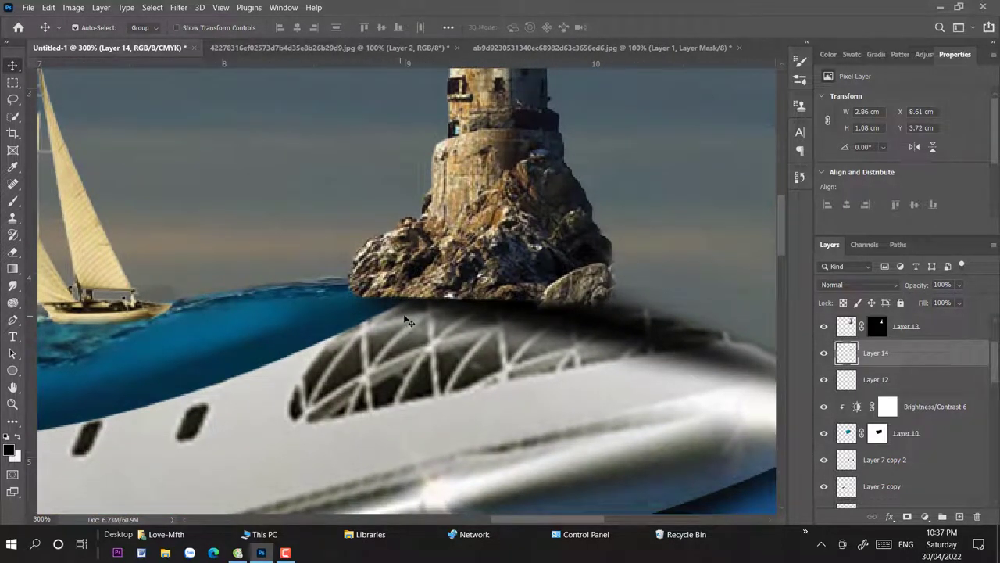
pyautogui.click(13, 252)
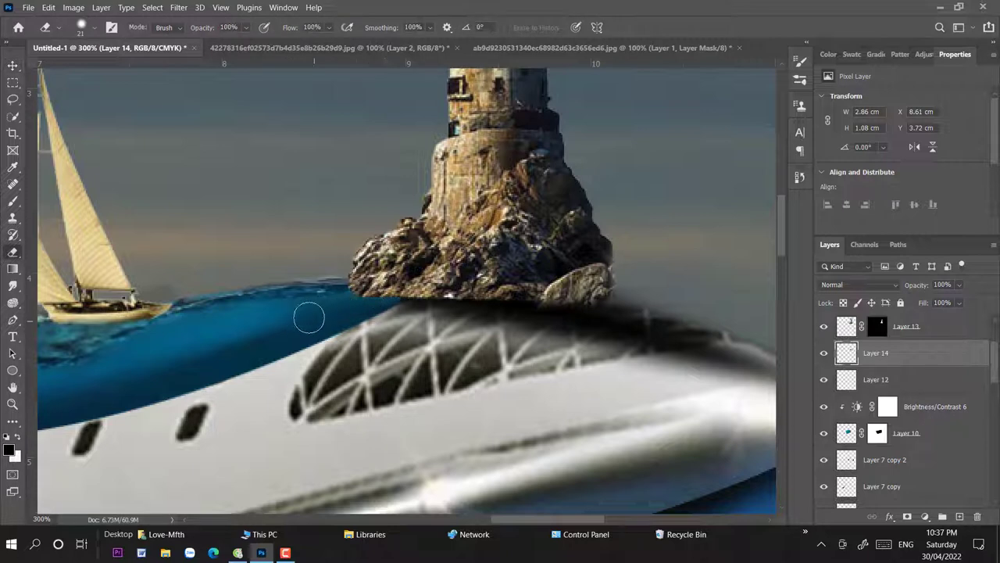
pyautogui.click(877, 326)
pyautogui.press('b')
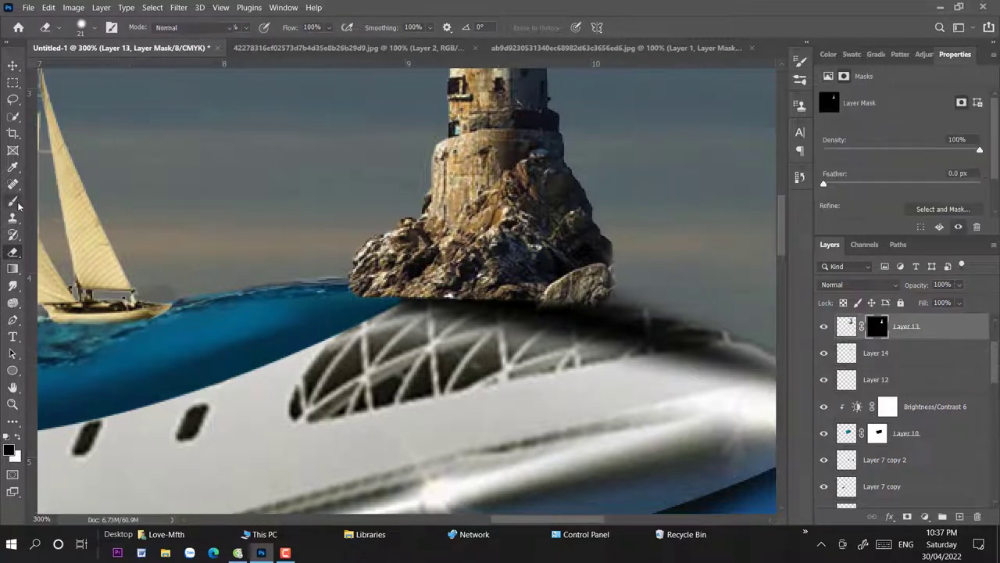
pyautogui.rightClick(385, 292)
pyautogui.doubleClick(506, 303)
pyautogui.write('18')
pyautogui.press('Return')
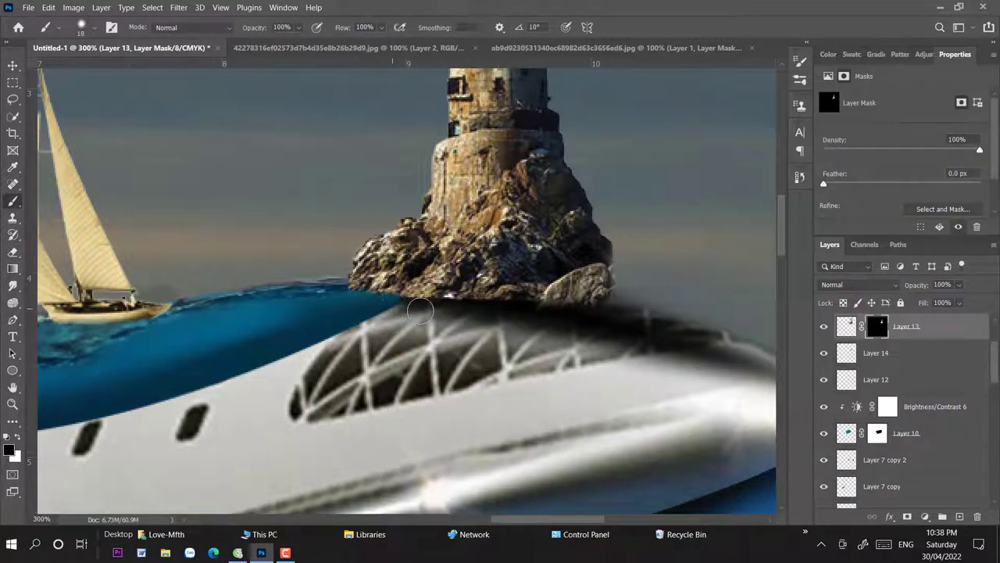
# Step: Paint black along the rock base to blend it into the hull while keeping the boulder visible
pyautogui.moveTo(399, 314)
pyautogui.mouseDown()
pyautogui.moveTo(446, 293)
pyautogui.moveTo(594, 301)
pyautogui.moveTo(522, 304)
pyautogui.mouseUp()
pyautogui.press('x')
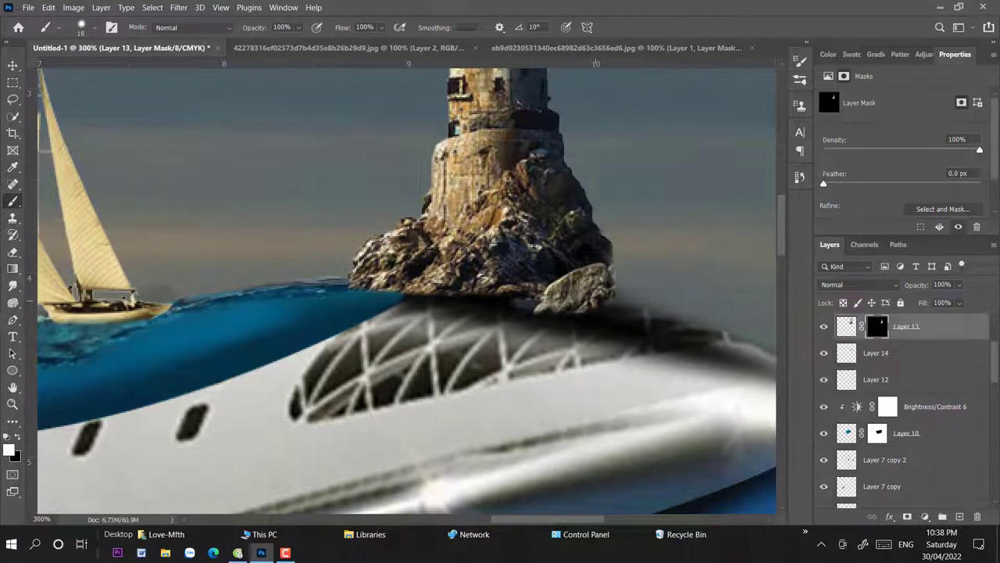
pyautogui.press('x')
pyautogui.hotkey('ctrl', '-')
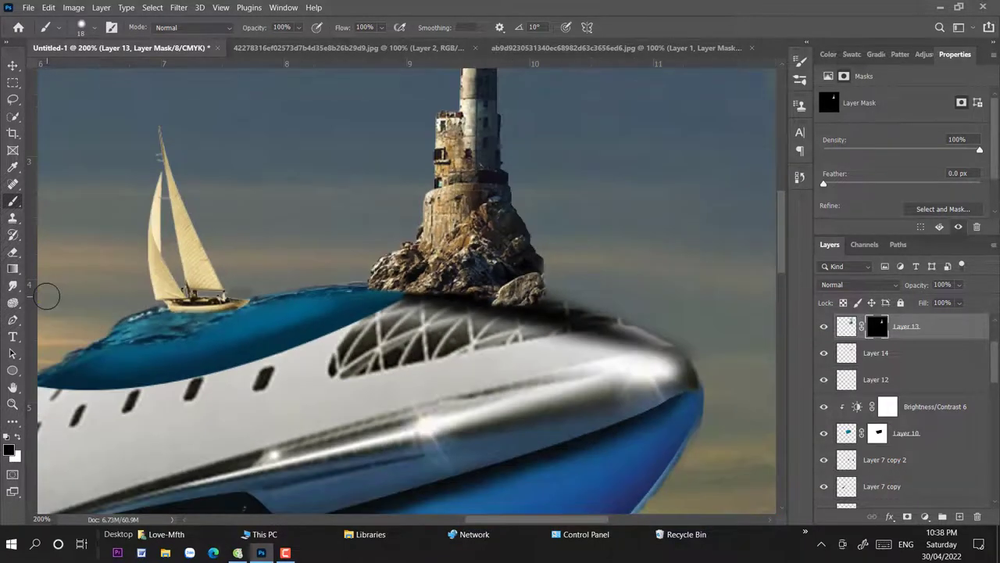
pyautogui.hotkey('ctrl', '-')
pyautogui.hotkey('ctrl', '-')
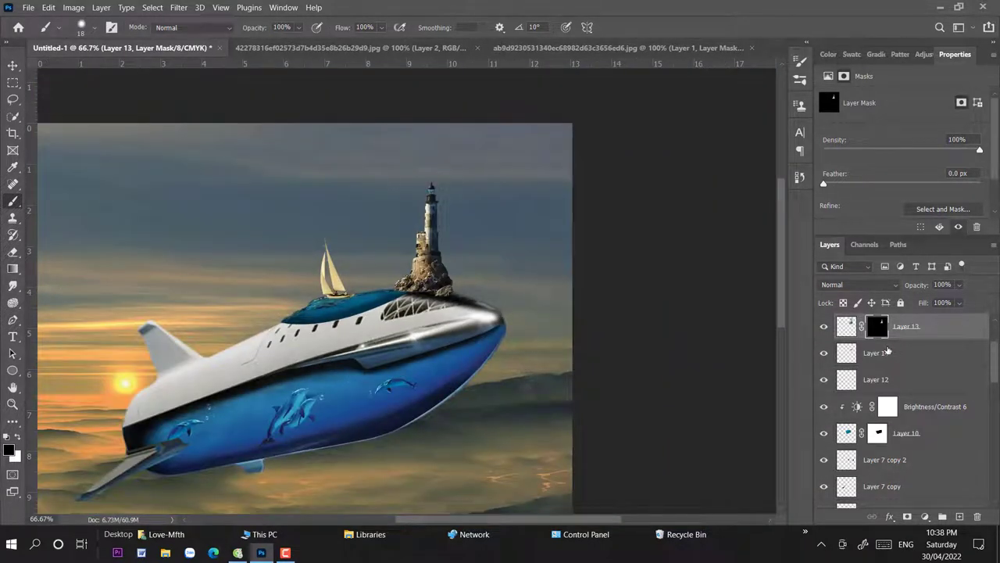
# Step: Lower Layer 14's opacity to 82%
pyautogui.click(887, 353)
pyautogui.moveTo(958, 285); pyautogui.dragTo(960, 303)
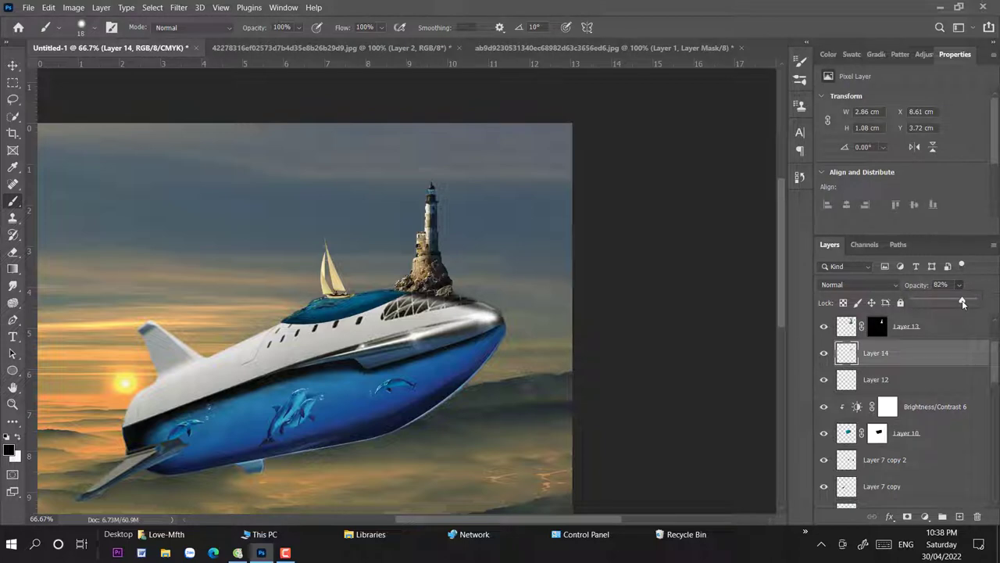
pyautogui.click(12, 65)
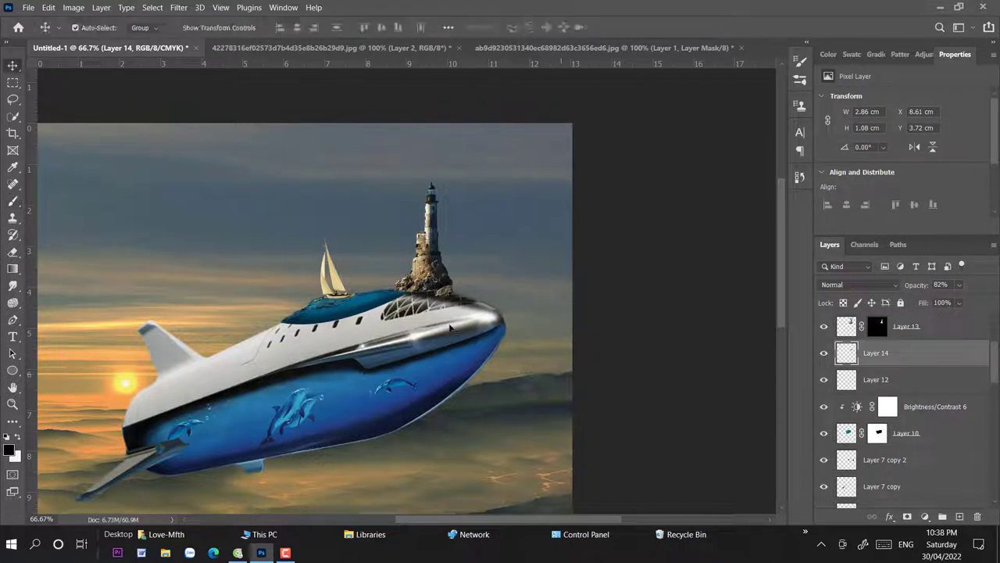
# Step: Warp the lighthouse layer's bottom edge down to follow the ship's curved top
pyautogui.hotkey('ctrl', '+')
pyautogui.hotkey('ctrl', '+')
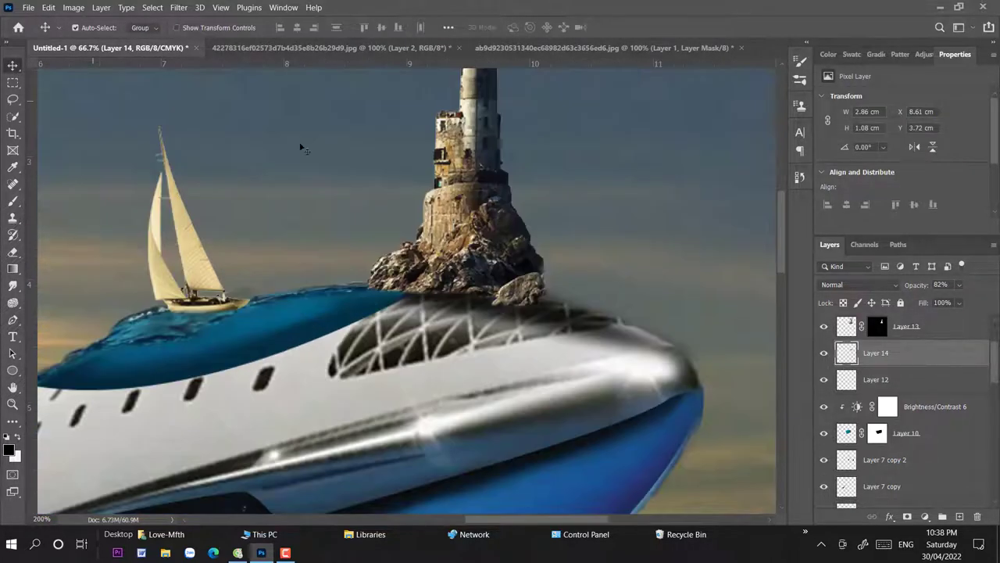
pyautogui.hotkey('alt', ']')
pyautogui.hotkey('ctrl', 't')
pyautogui.moveTo(451, 354); pyautogui.dragTo(450, 364)
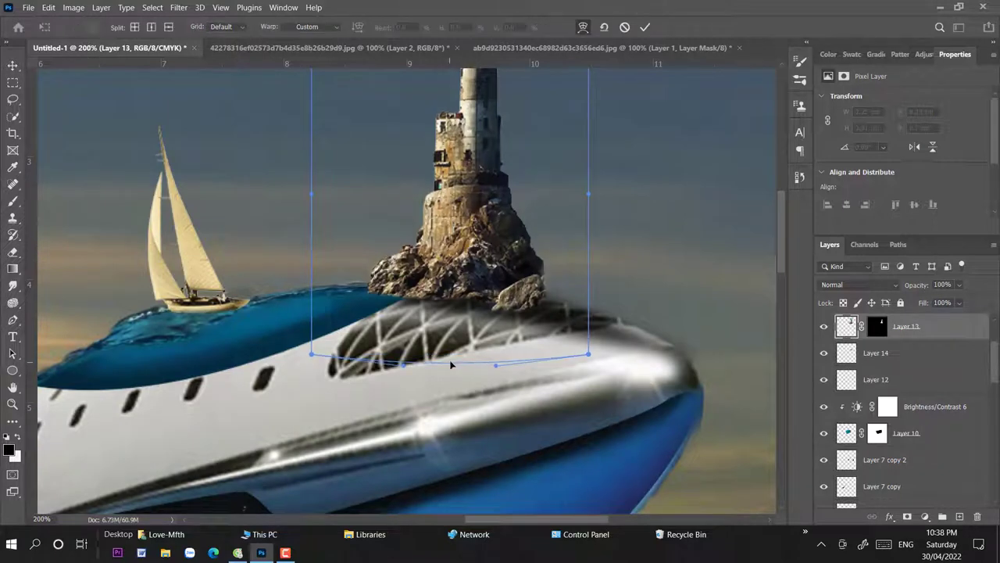
pyautogui.press('Return')
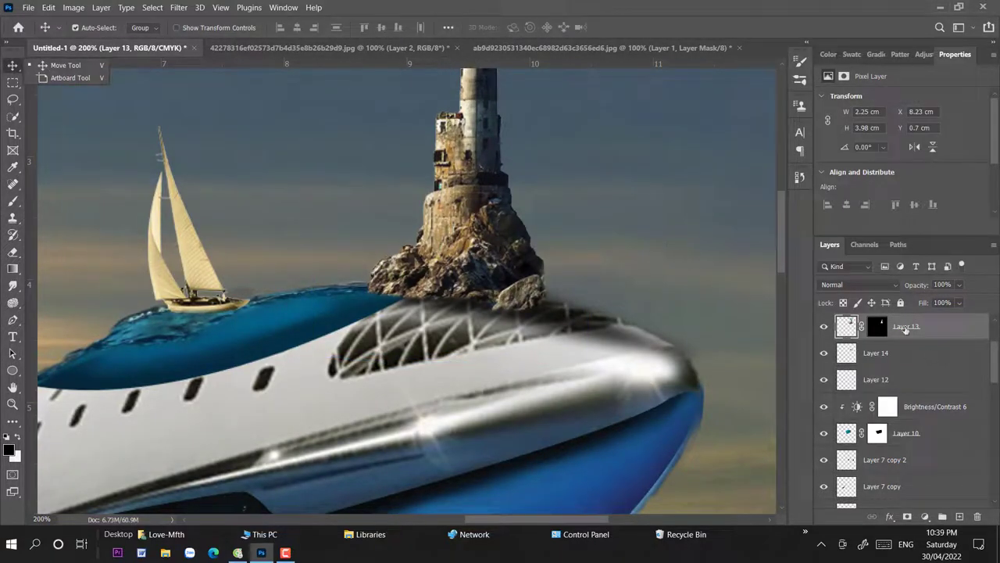
pyautogui.scroll(2, 924, 387)
# Step: Add a Levels adjustment over the lighthouse with output white lowered to 146
pyautogui.click(924, 386)
pyautogui.hotkey('ctrl', '-')
pyautogui.click(925, 516)
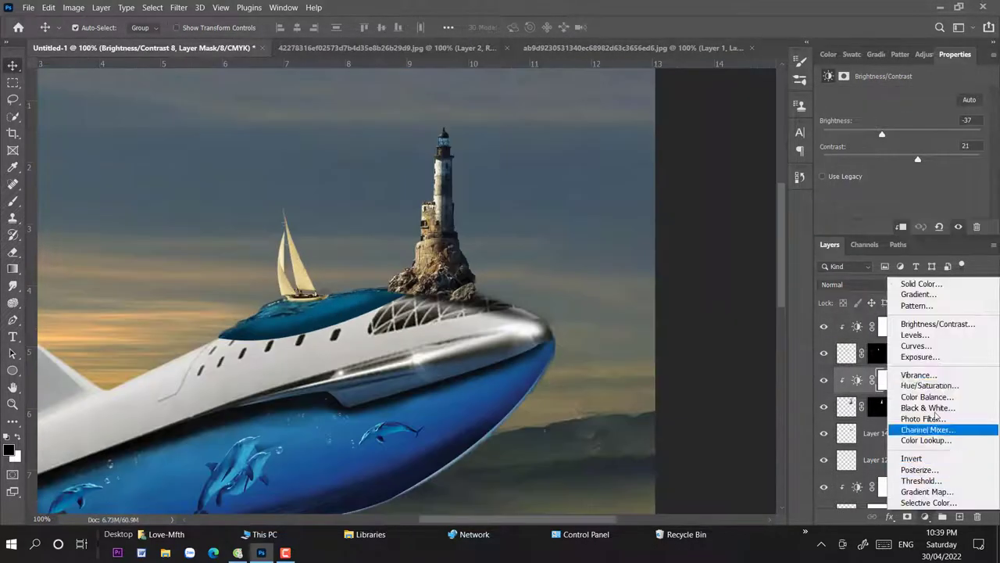
pyautogui.press('Escape')
pyautogui.moveTo(903, 354); pyautogui.dragTo(903, 367)
pyautogui.moveTo(981, 177); pyautogui.dragTo(921, 180)
# Step: Paint the Levels mask at 45% brush opacity to brighten the lighthouse base and lantern
pyautogui.press('b')
pyautogui.rightClick(481, 171)
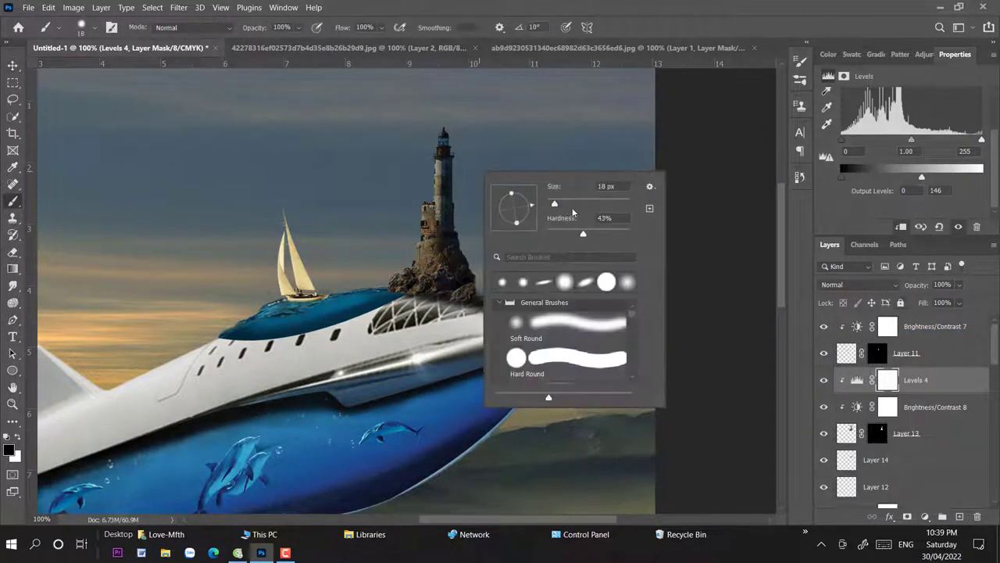
pyautogui.moveTo(444, 118)
pyautogui.mouseDown()
pyautogui.moveTo(436, 232)
pyautogui.moveTo(440, 134)
pyautogui.moveTo(469, 266)
pyautogui.mouseUp()
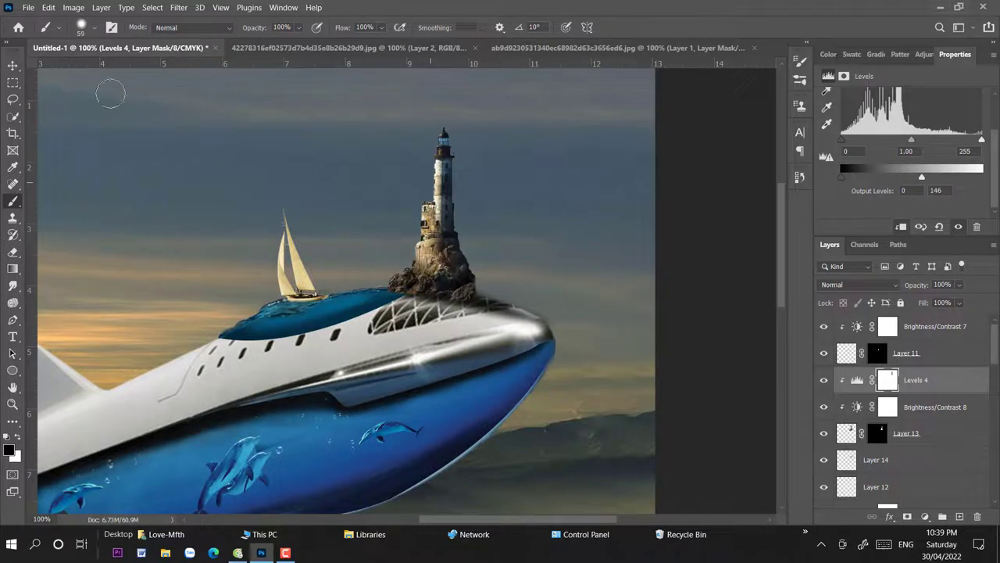
pyautogui.moveTo(298, 27); pyautogui.dragTo(280, 45)
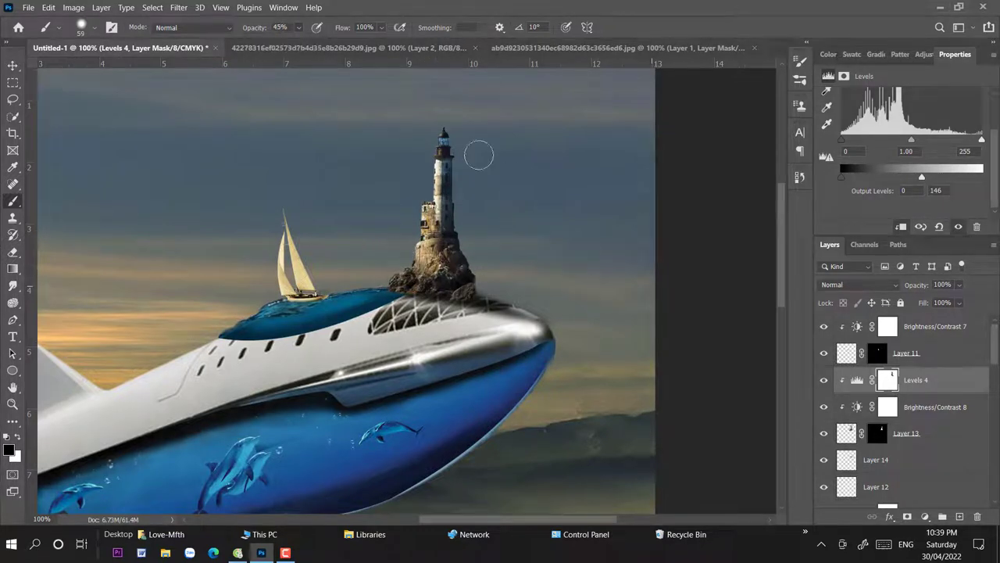
pyautogui.moveTo(406, 270); pyautogui.dragTo(422, 258)
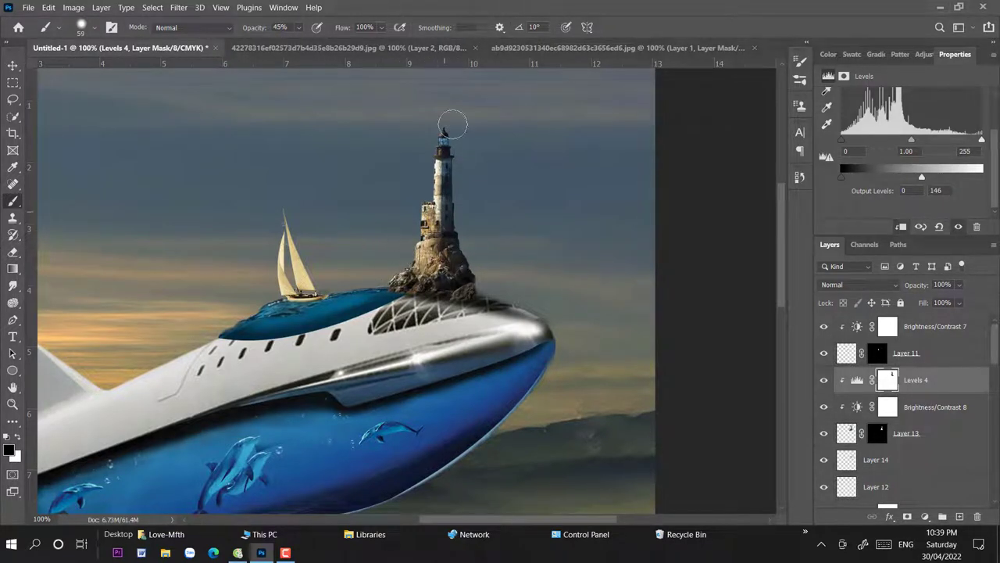
pyautogui.hotkey('ctrl', '+')
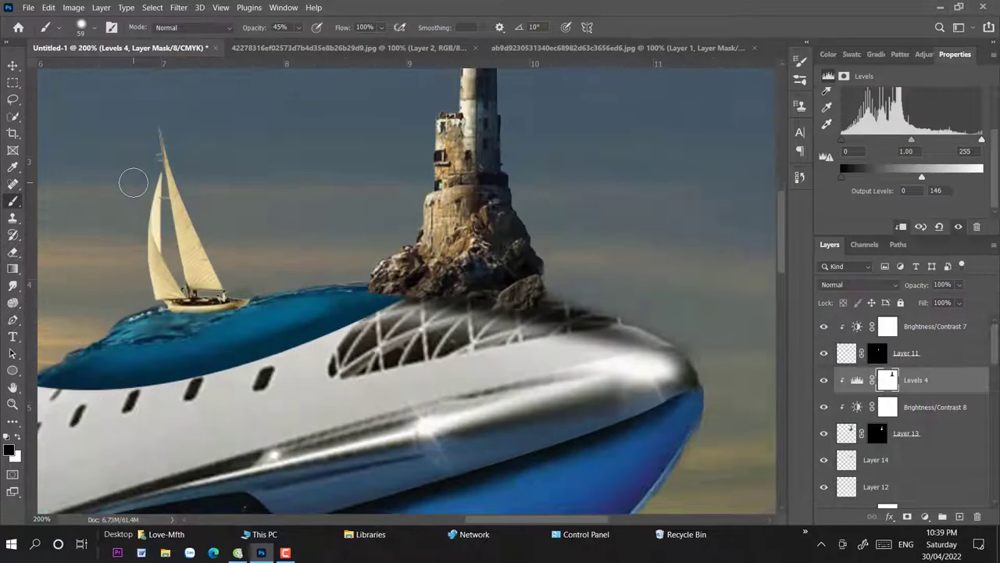
pyautogui.hotkey('ctrl', '+')
# Step: Add a Levels adjustment above sailboat Layer 11 with output white at 110
pyautogui.press('v')
pyautogui.click(930, 353)
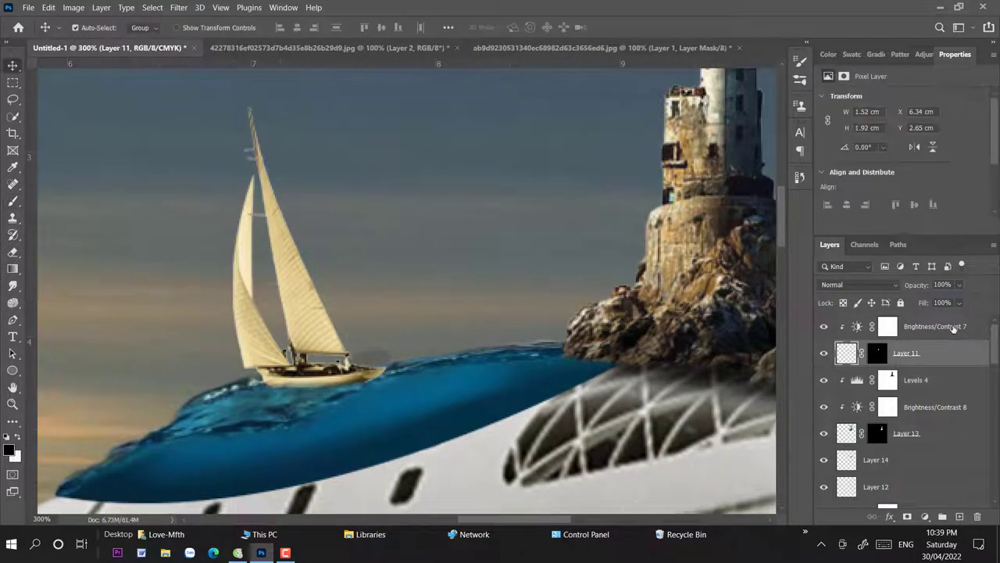
pyautogui.click(953, 327)
pyautogui.click(930, 353)
pyautogui.click(925, 516)
pyautogui.click(910, 342)
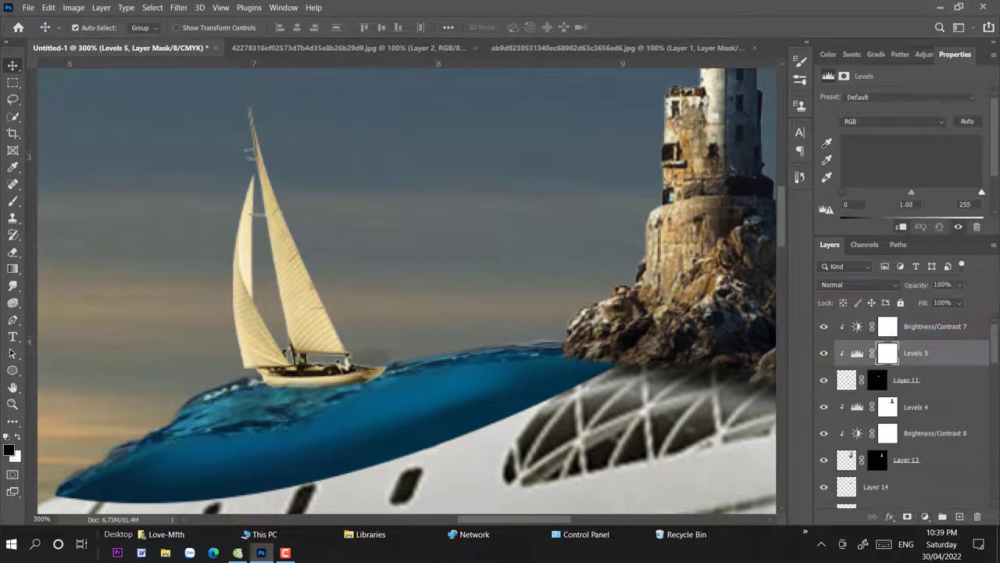
pyautogui.moveTo(982, 177); pyautogui.dragTo(903, 178)
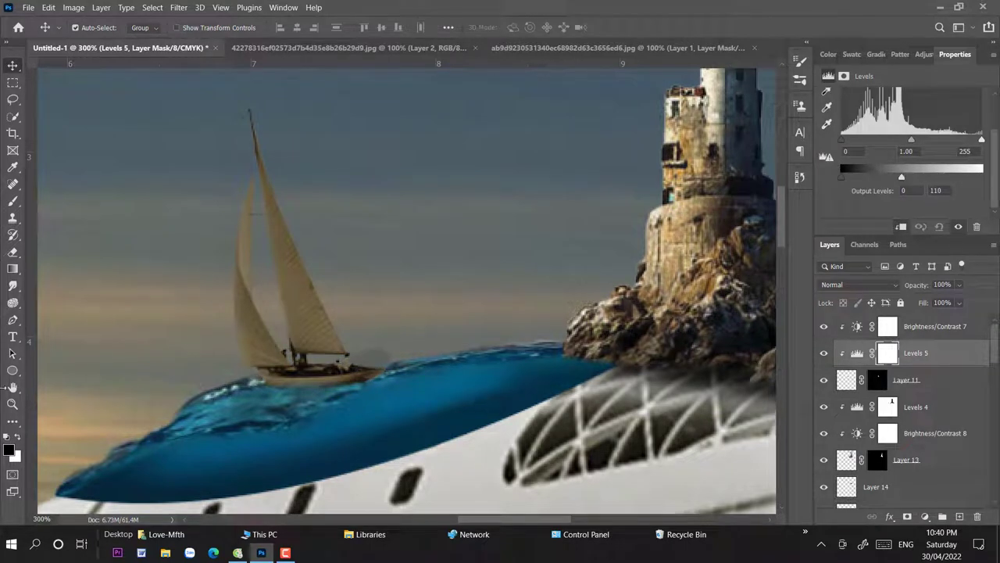
# Step: Paint the mask with a 12 px brush to brighten the sails, mast and hull
pyautogui.click(13, 200)
pyautogui.rightClick(245, 201)
pyautogui.press('Escape')
pyautogui.moveTo(243, 235)
pyautogui.mouseDown()
pyautogui.moveTo(240, 299)
pyautogui.moveTo(232, 179)
pyautogui.mouseUp()
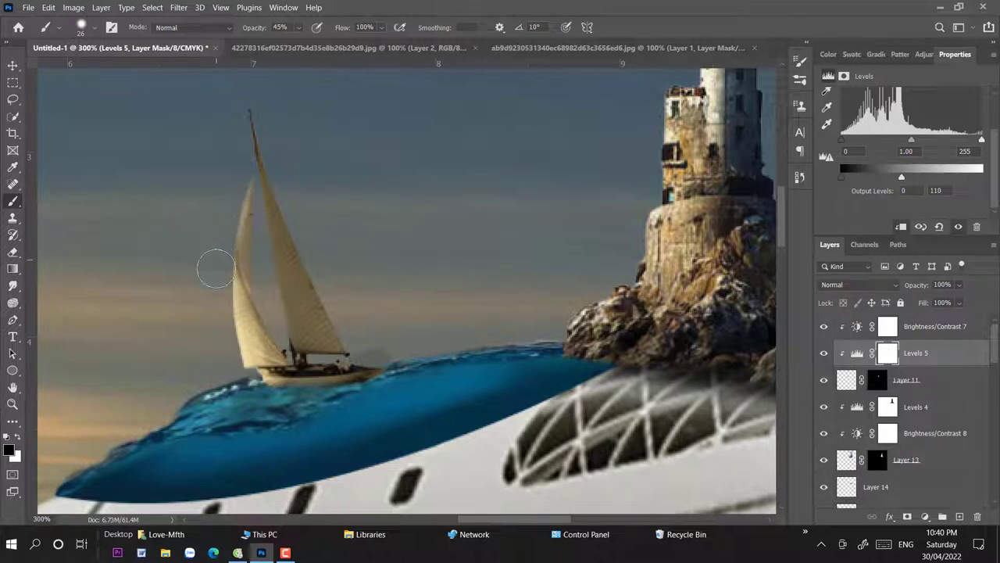
pyautogui.rightClick(518, 229)
pyautogui.write('12')
pyautogui.moveTo(241, 111)
pyautogui.mouseDown()
pyautogui.moveTo(279, 336)
pyautogui.moveTo(270, 207)
pyautogui.mouseUp()
pyautogui.moveTo(277, 297); pyautogui.dragTo(313, 387)
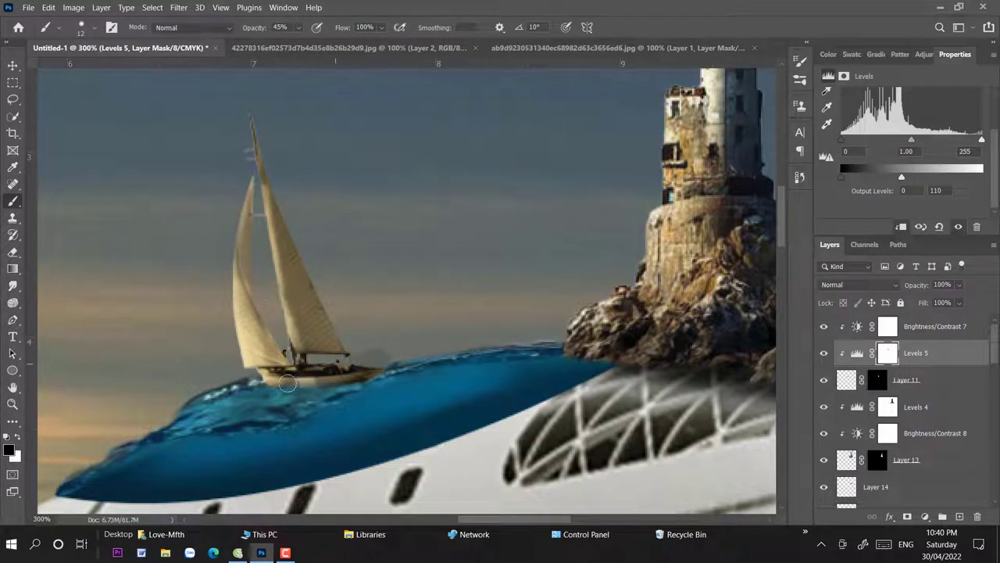
pyautogui.moveTo(371, 368); pyautogui.dragTo(309, 377)
# Step: Softly brighten the sail area on the mask with an 18 px brush at 15% opacity
pyautogui.rightClick(420, 222)
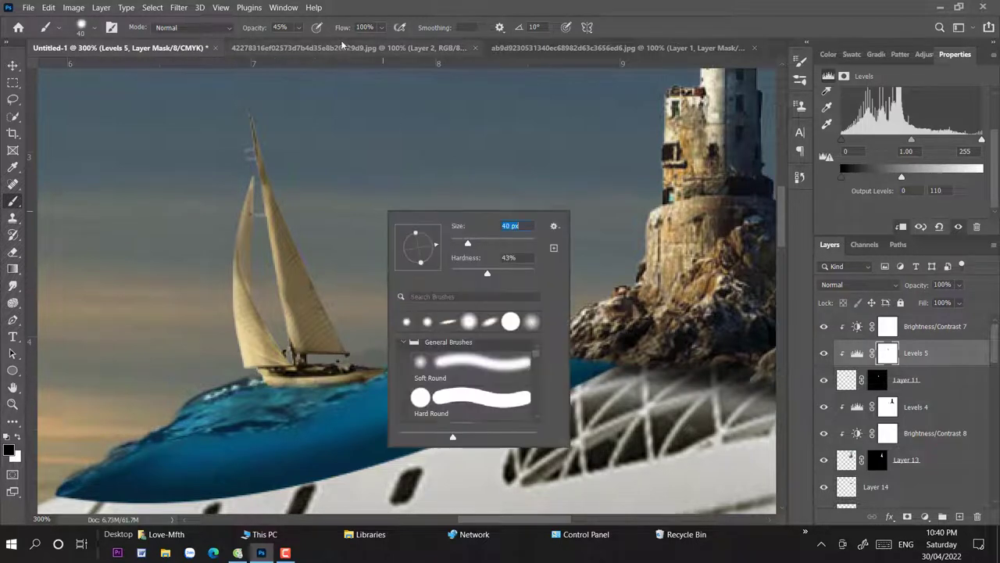
pyautogui.write('18')
pyautogui.press('Return')
pyautogui.press('1')
pyautogui.press('5')
pyautogui.rightClick(357, 232)
pyautogui.press('Return')
pyautogui.moveTo(258, 223); pyautogui.dragTo(293, 320)
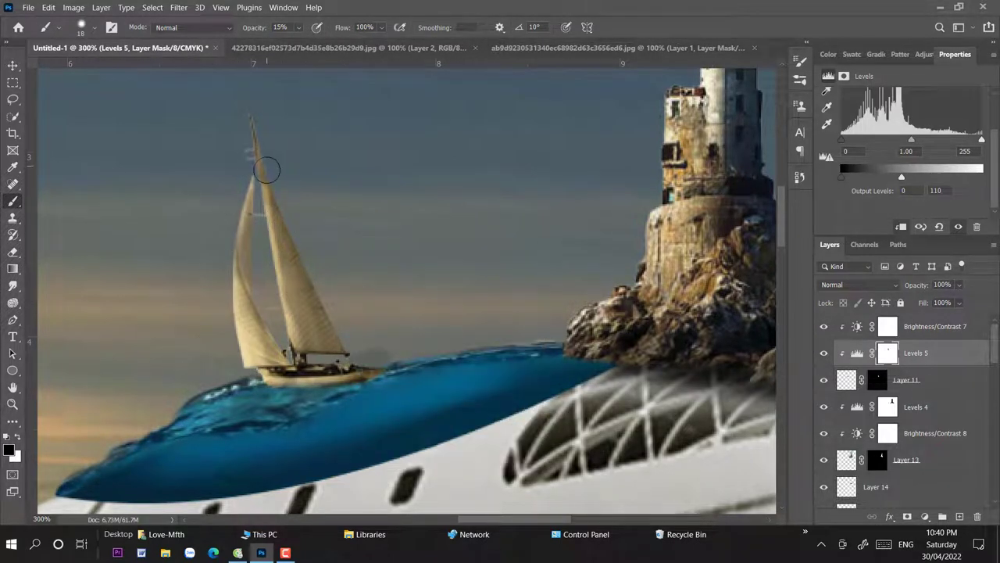
pyautogui.hotkey('ctrl', '0')
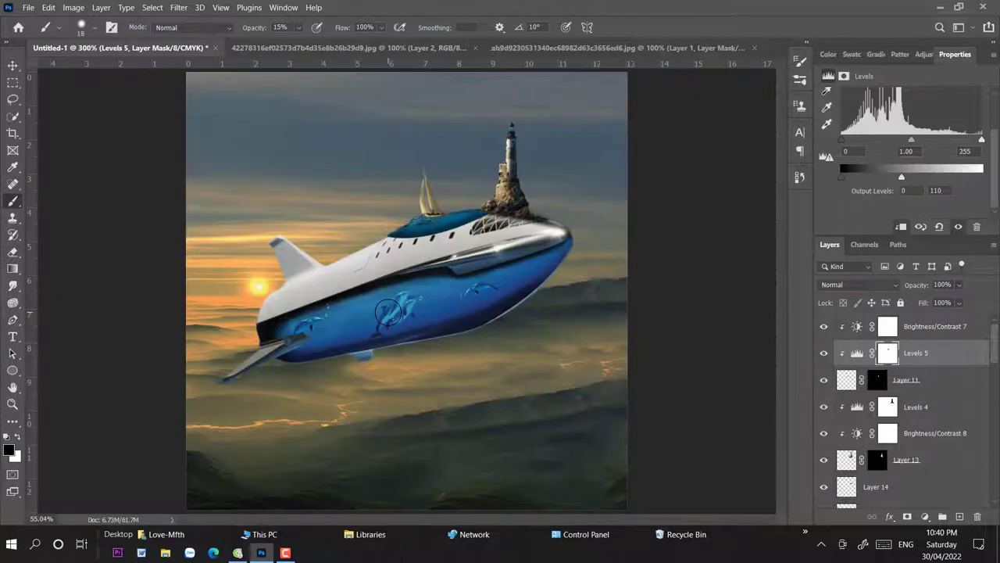
pyautogui.hotkey('ctrl', '+')
pyautogui.hotkey('ctrl', '+')
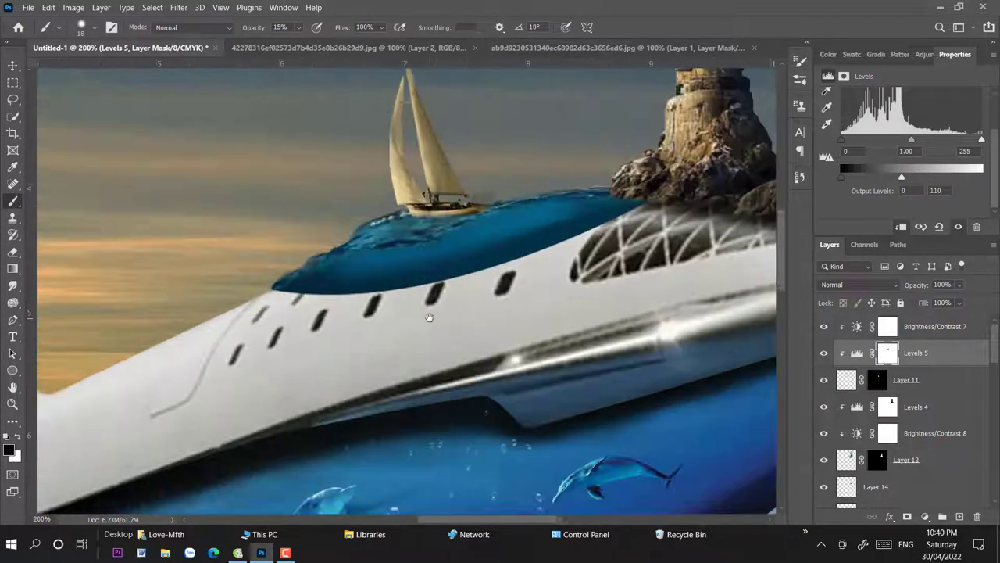
pyautogui.hotkey('ctrl', '+')
pyautogui.hotkey('ctrl', '+')
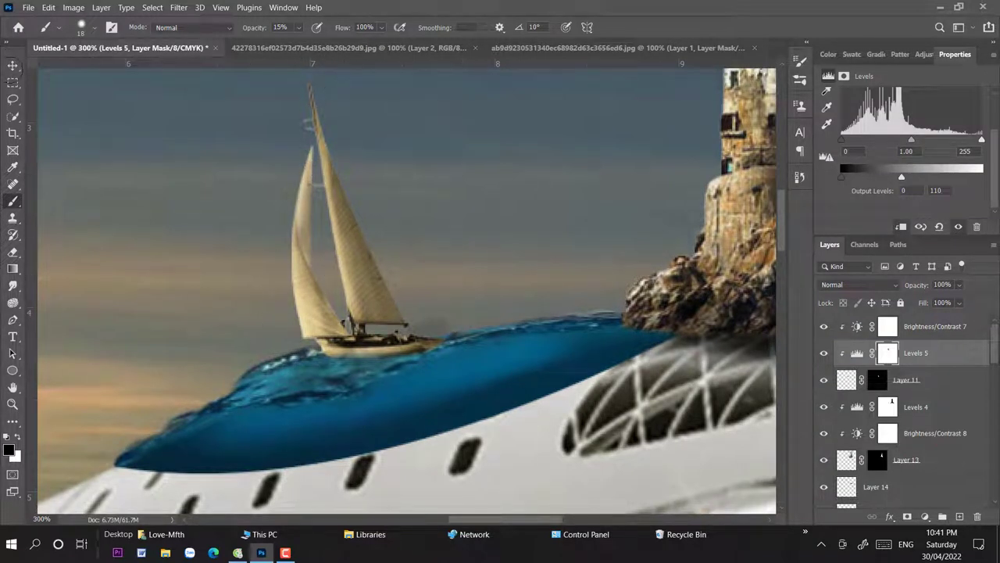
# Step: Add a Color Balance adjustment to the ship, shifting its midtones on the Yellow–Blue slider
pyautogui.press('v')
pyautogui.click(426, 334)
pyautogui.hotkey('ctrl', '1')
pyautogui.click(925, 517)
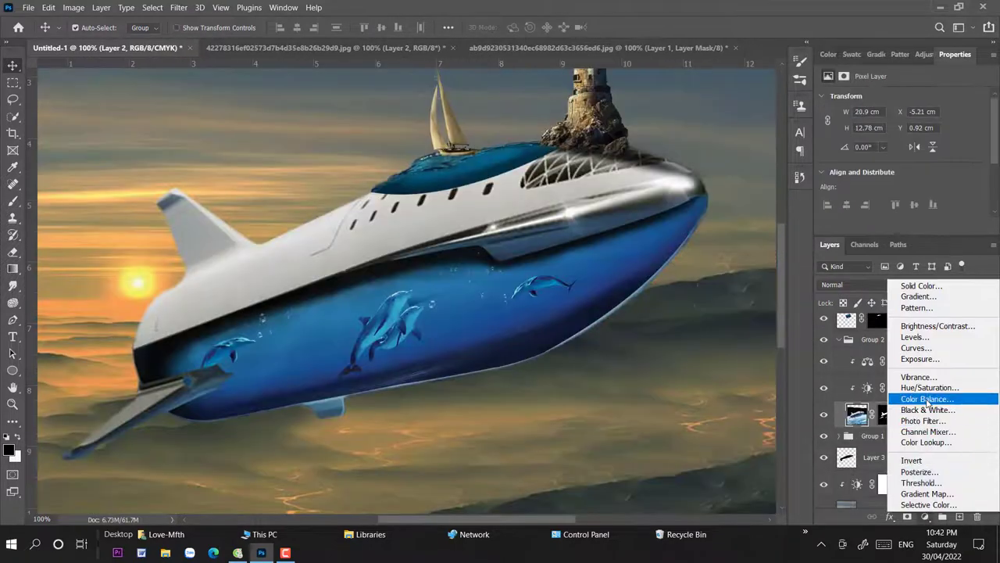
pyautogui.click(927, 399)
pyautogui.moveTo(884, 169); pyautogui.dragTo(819, 173)
# Step: Restore the upper hull to white on the Color Balance mask with a full-opacity brush
pyautogui.press('b')
pyautogui.rightClick(466, 239)
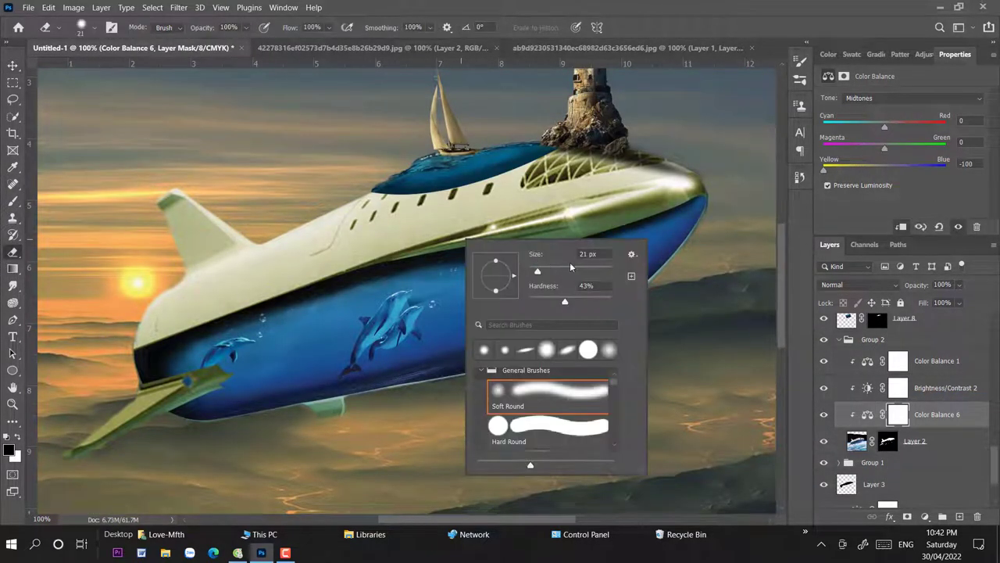
pyautogui.rightClick(402, 212)
pyautogui.press('Return')
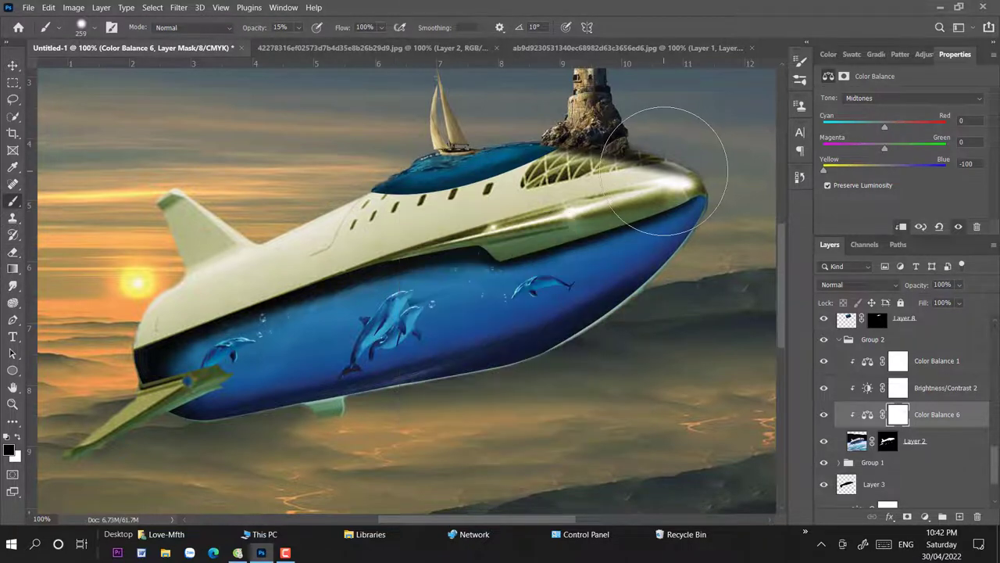
pyautogui.press('0')
pyautogui.moveTo(636, 201)
pyautogui.mouseDown()
pyautogui.moveTo(293, 344)
pyautogui.moveTo(160, 487)
pyautogui.moveTo(410, 306)
pyautogui.mouseUp()
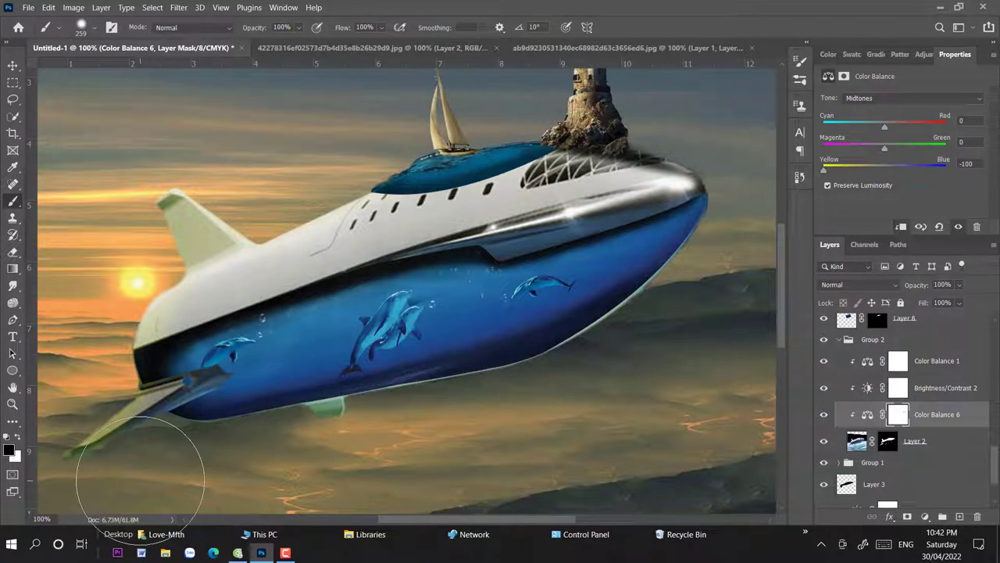
# Step: Refine the mask along the hull and rear wing with a 39 px brush, toggling black and white
pyautogui.rightClick(328, 288)
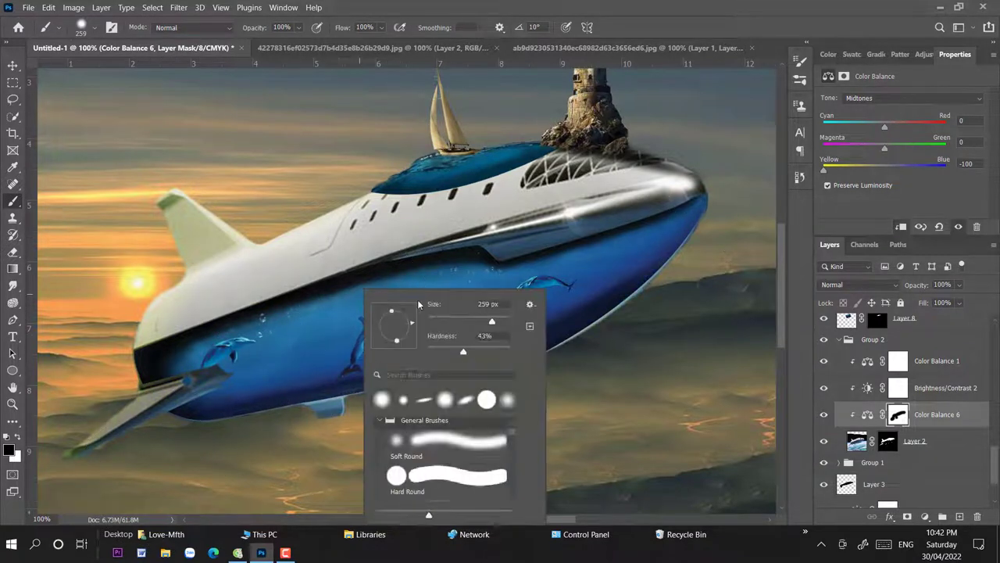
pyautogui.write('39')
pyautogui.press('Return')
pyautogui.rightClick(293, 289)
pyautogui.press('Escape')
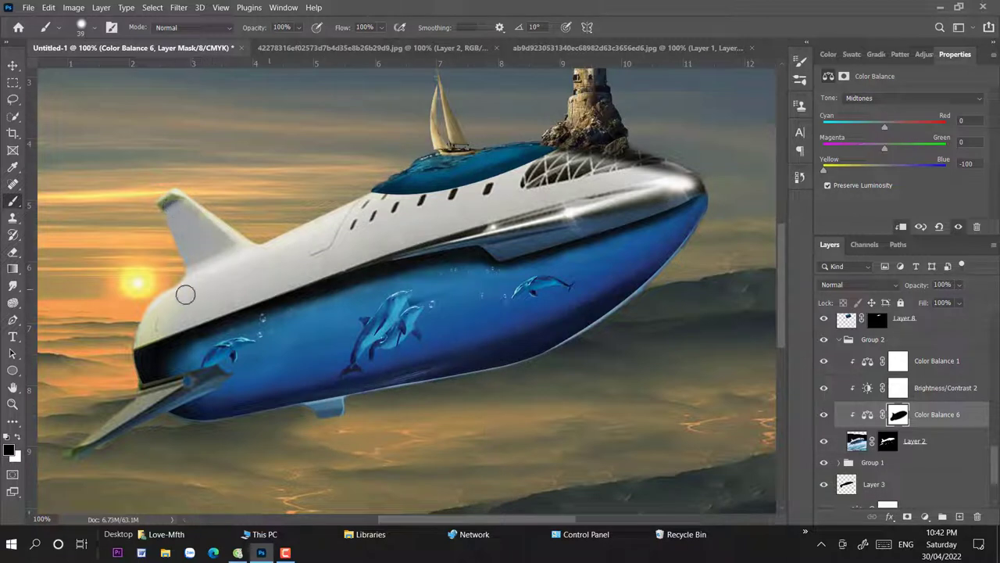
pyautogui.press('x')
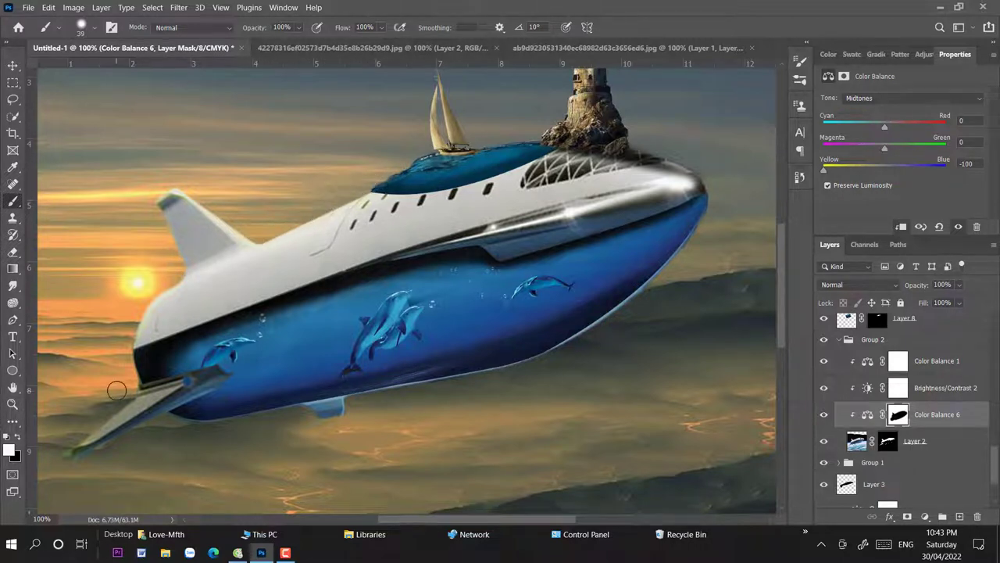
pyautogui.click(18, 438)
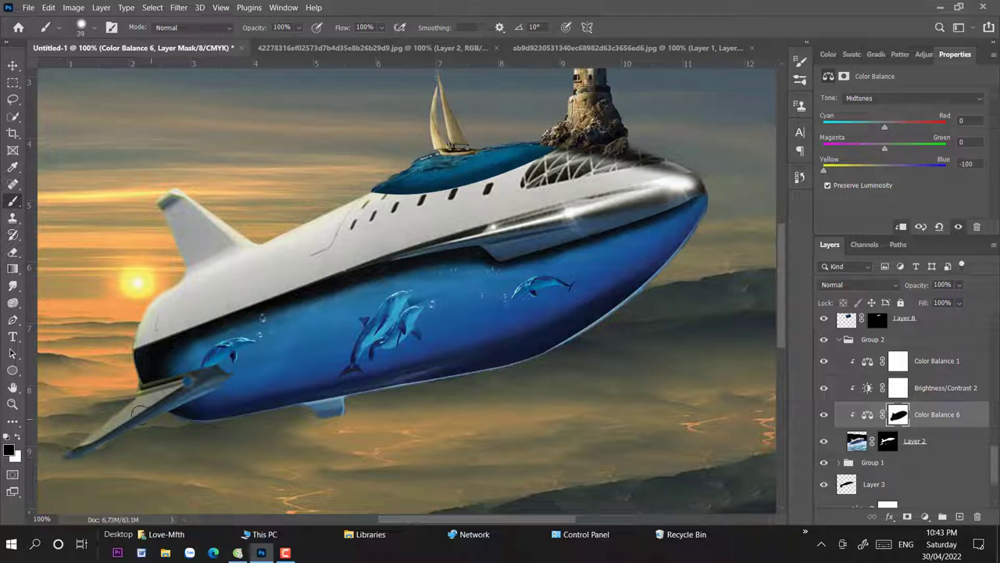
pyautogui.press('x')
# Step: Zoom out and pan up to bring the lighthouse at the top into view
pyautogui.hotkey('ctrl', '-')
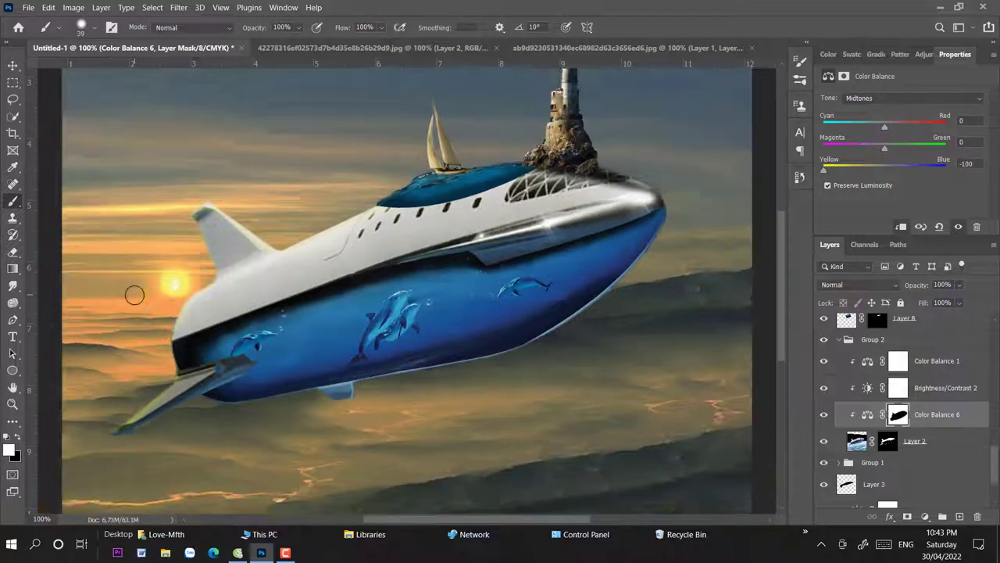
pyautogui.press('x')
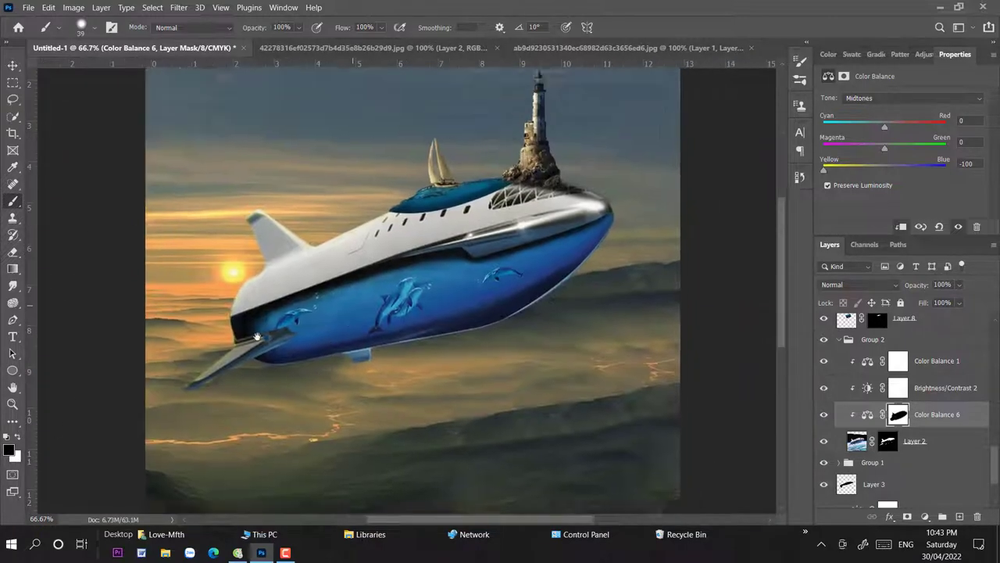
pyautogui.moveTo(406, 195)
pyautogui.mouseDown()
pyautogui.moveTo(395, 219)
pyautogui.moveTo(555, 62)
pyautogui.mouseUp()
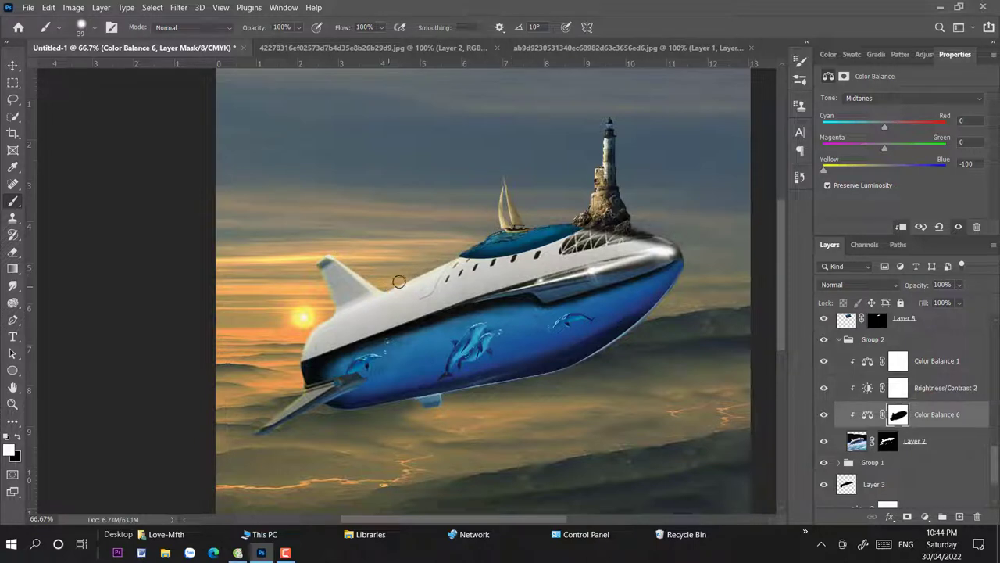
pyautogui.scroll(2, 297, 261)
pyautogui.scroll(2, 297, 261)
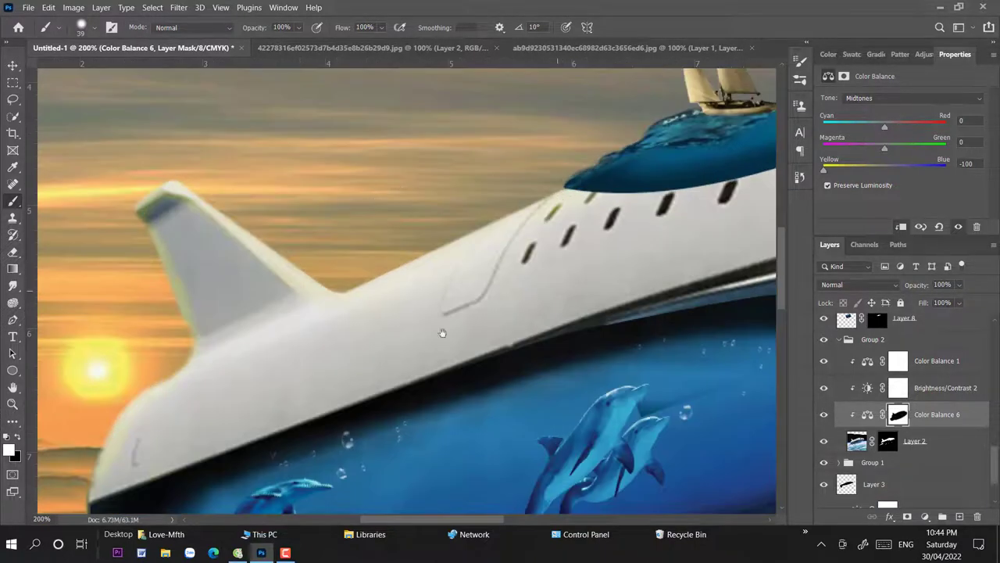
pyautogui.scroll(2, 440, 334)
# Step: Create a new empty layer clipped to Layer 10
pyautogui.press('v')
pyautogui.click(161, 319)
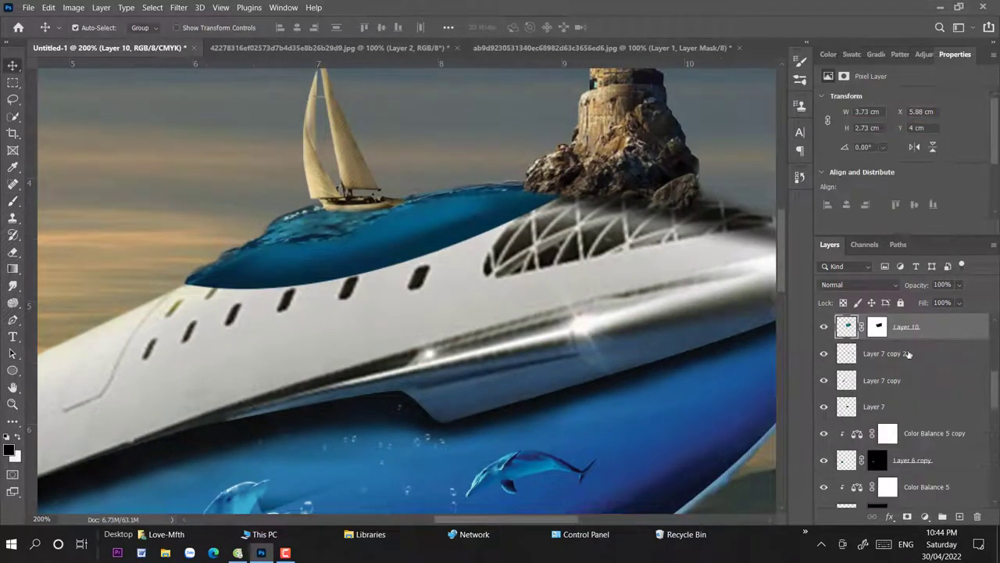
pyautogui.hotkey('ctrl', 'alt', 'shift', 'n')
pyautogui.hotkey('ctrl', 'alt', 'g')
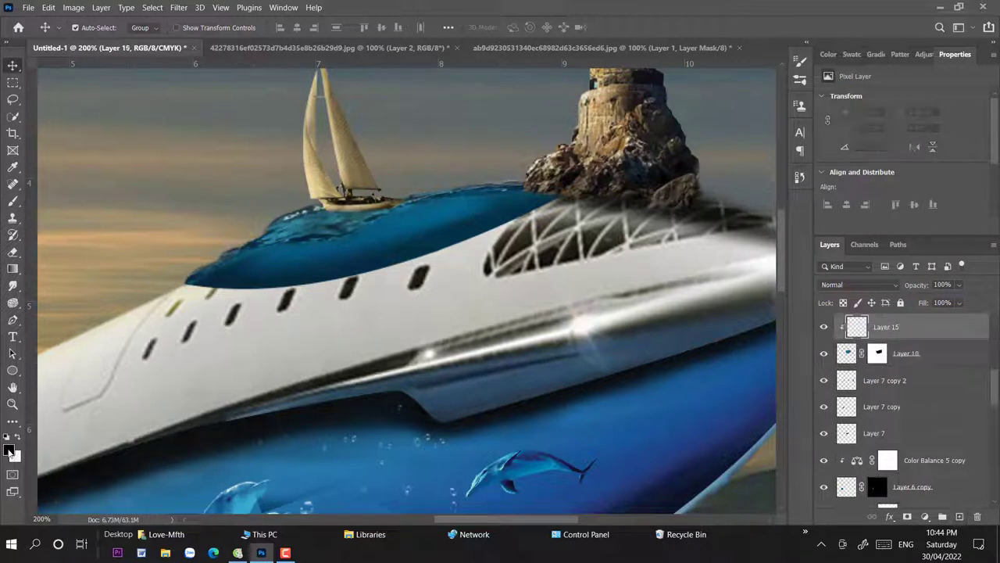
# Step: Set the foreground colour to light yellow using a pasted colour code
pyautogui.click(10, 451)
pyautogui.hotkey('ctrl', '-')
pyautogui.hotkey('ctrl', '-')
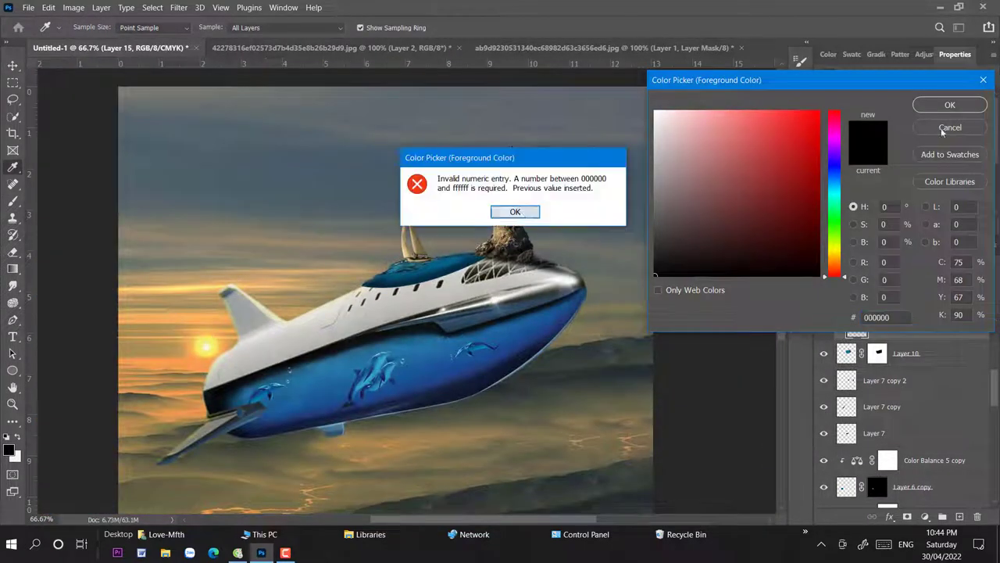
pyautogui.press('Return')
pyautogui.write('fcfc6e')
pyautogui.press('Return')
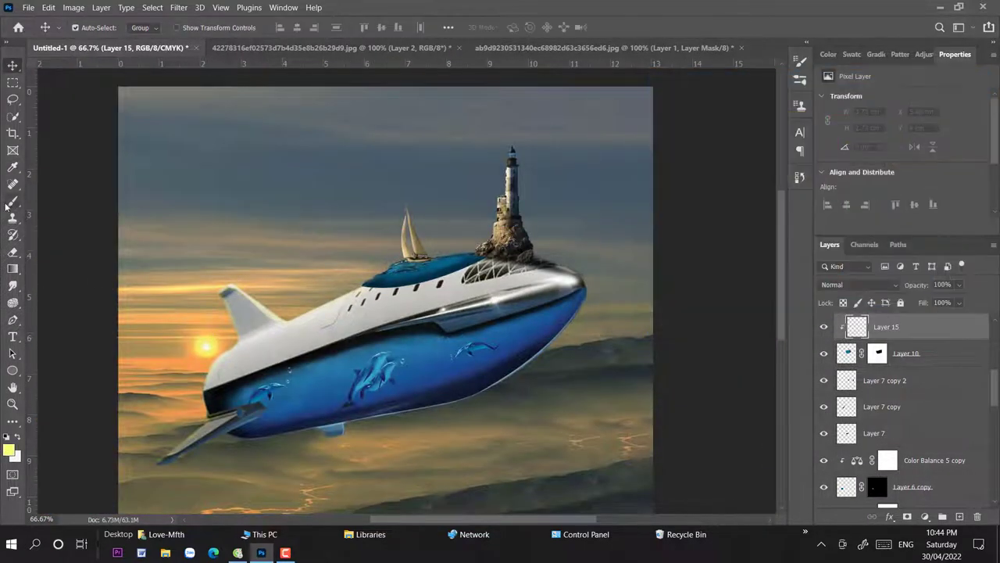
# Step: Set Layer 15 to Soft Light blending at 72% opacity
pyautogui.press('b')
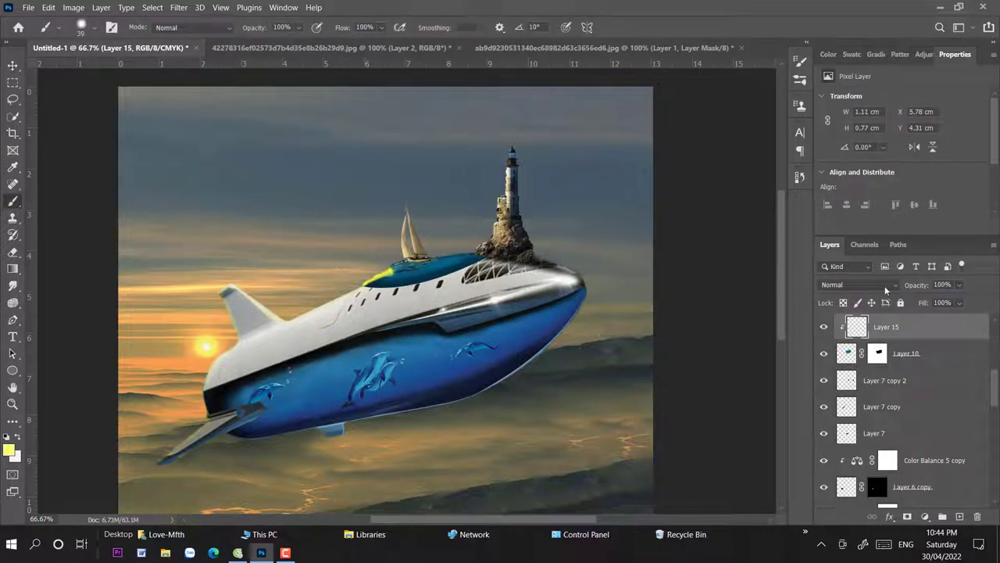
pyautogui.click(885, 285)
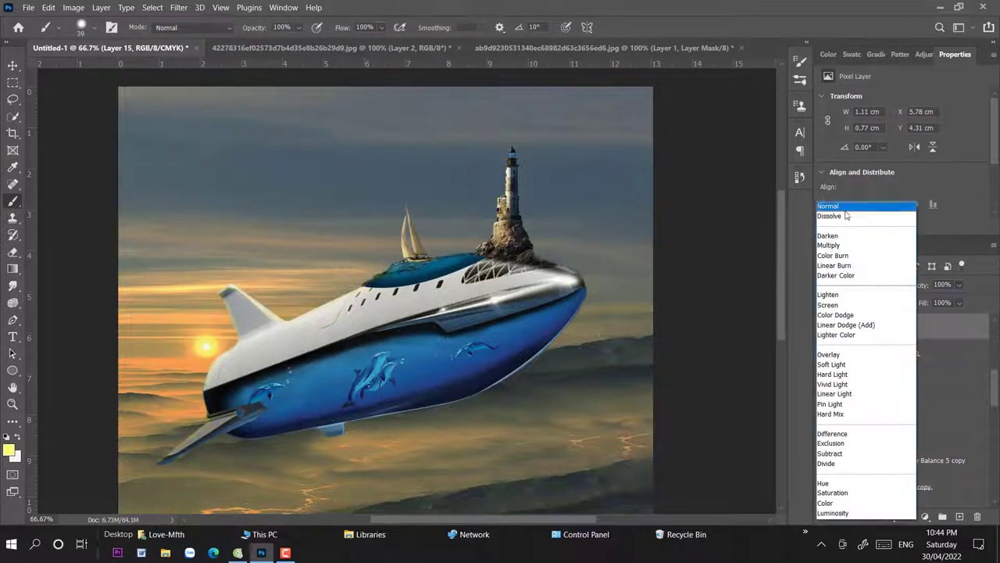
pyautogui.click(827, 354)
pyautogui.click(860, 284)
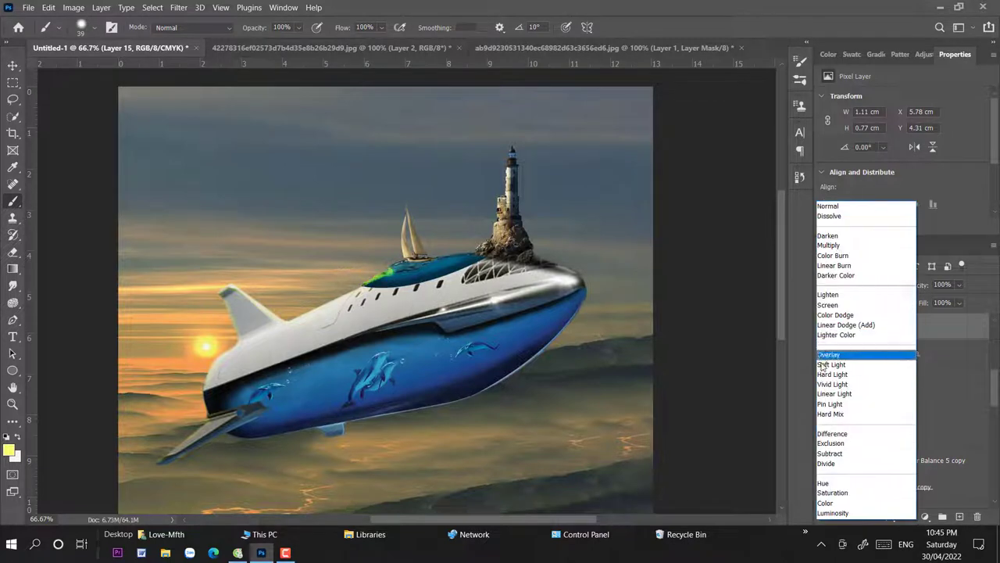
pyautogui.click(831, 364)
pyautogui.click(959, 285)
pyautogui.moveTo(976, 303); pyautogui.dragTo(960, 303)
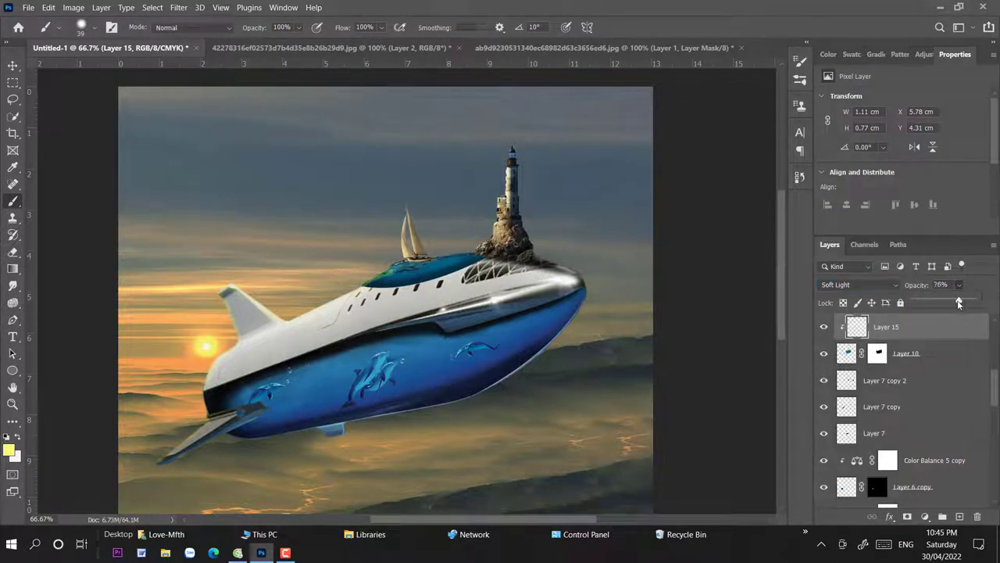
# Step: Paint the yellow glow onto the water near the sailboat and lower fill to 75%
pyautogui.click(13, 64)
pyautogui.hotkey('ctrl', '+')
pyautogui.hotkey('ctrl', '+')
pyautogui.press('b')
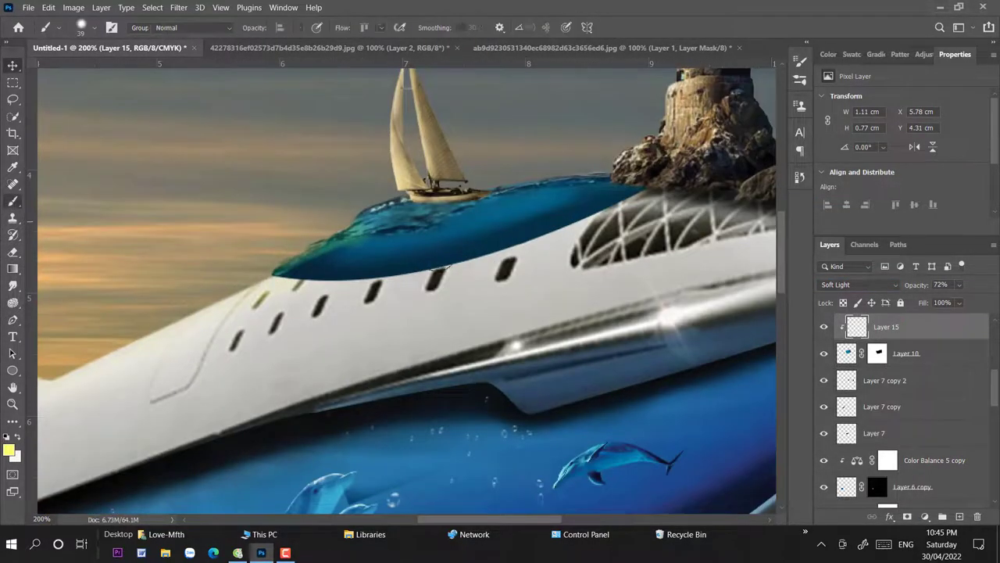
pyautogui.moveTo(352, 223); pyautogui.dragTo(438, 211)
pyautogui.click(959, 303)
pyautogui.moveTo(977, 321); pyautogui.dragTo(947, 321)
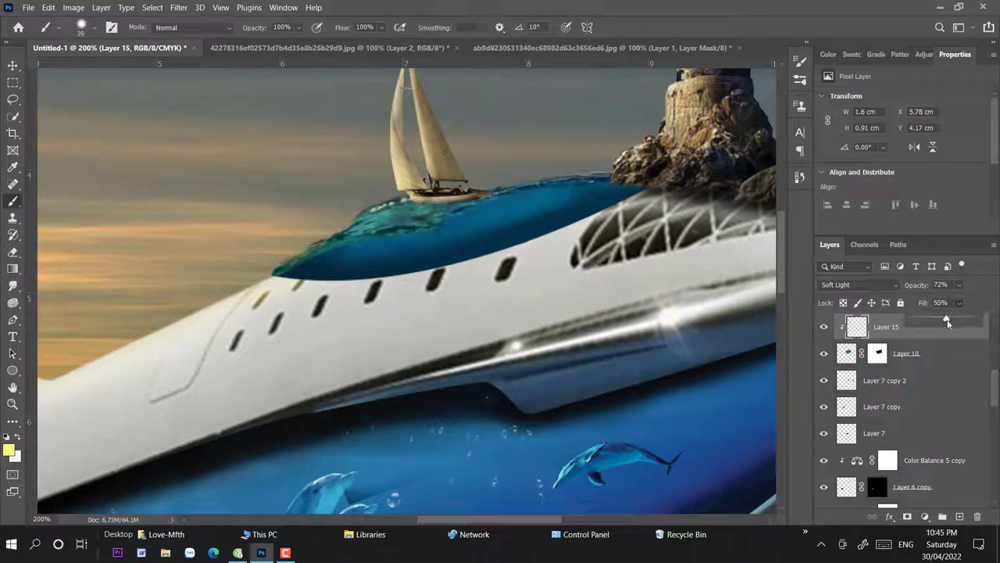
# Step: Erase the excess glow at Layer 15's edge with the plain eraser
pyautogui.rightClick(14, 255)
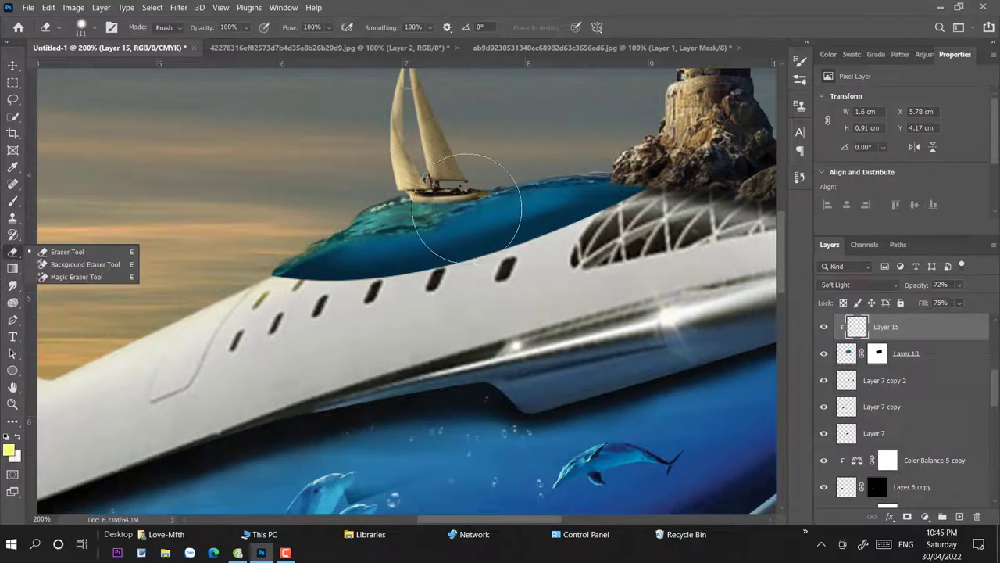
pyautogui.click(63, 250)
pyautogui.moveTo(458, 239); pyautogui.dragTo(391, 261)
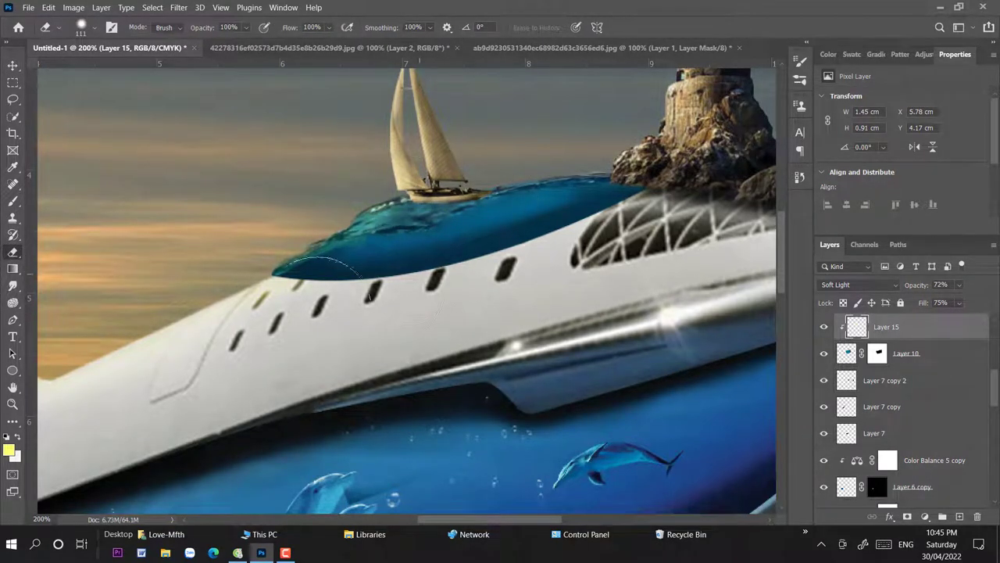
pyautogui.click(13, 66)
pyautogui.hotkey('ctrl', '0')
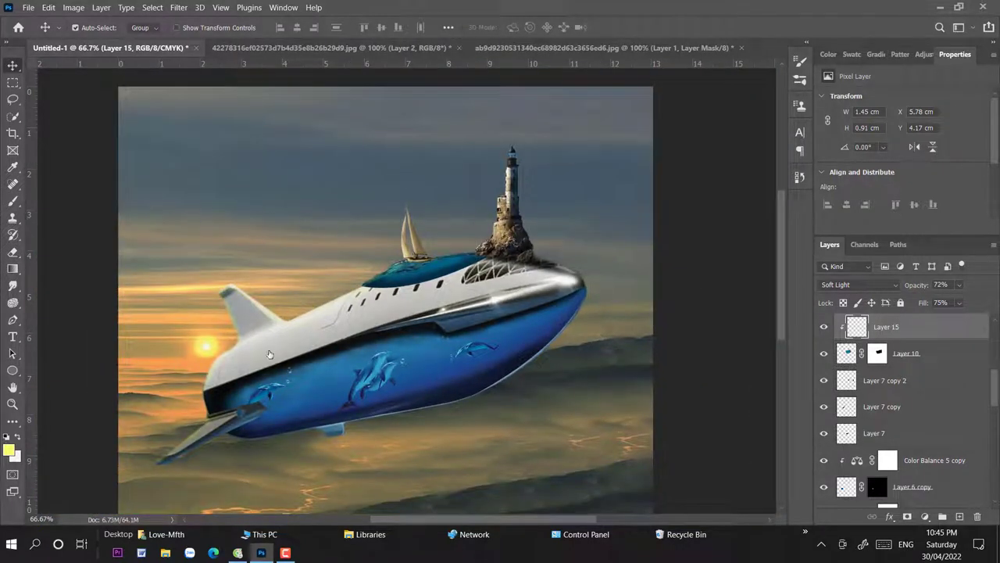
pyautogui.click(269, 354)
# Step: Paint the Color Balance 6 mask over the rear wing with a 124 px brush at 22% opacity
pyautogui.press('b')
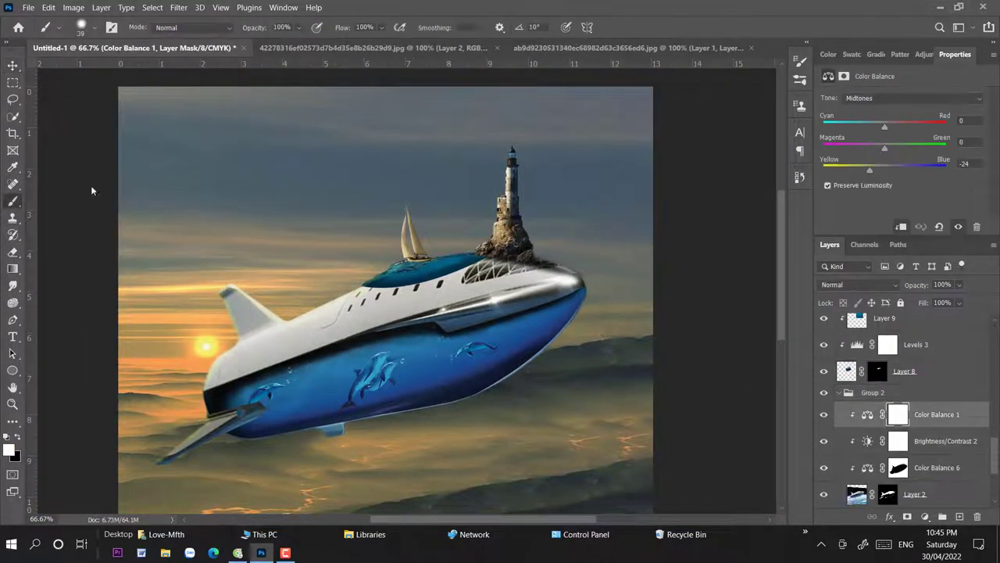
pyautogui.click(299, 28)
pyautogui.rightClick(297, 279)
pyautogui.press(']')
pyautogui.press(']')
pyautogui.press(']')
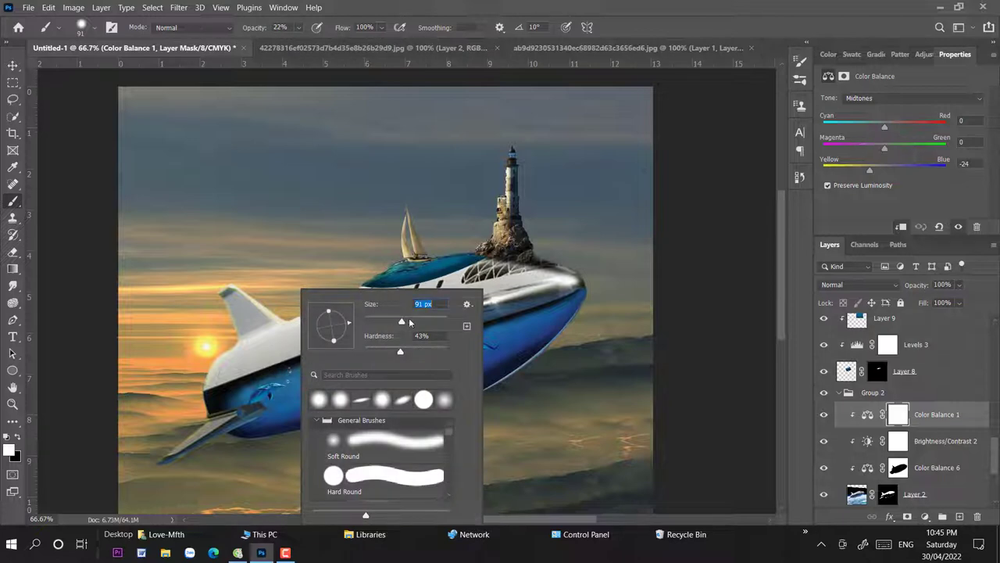
pyautogui.press(']')
pyautogui.press(']')
pyautogui.press(']')
pyautogui.press('Return')
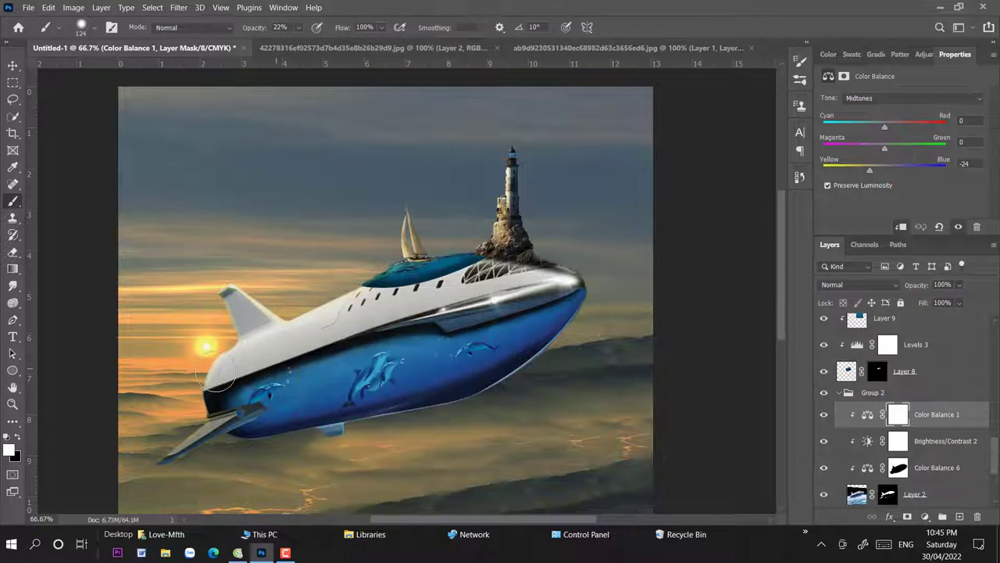
pyautogui.hotkey('alt', '[')
pyautogui.hotkey('alt', '[')
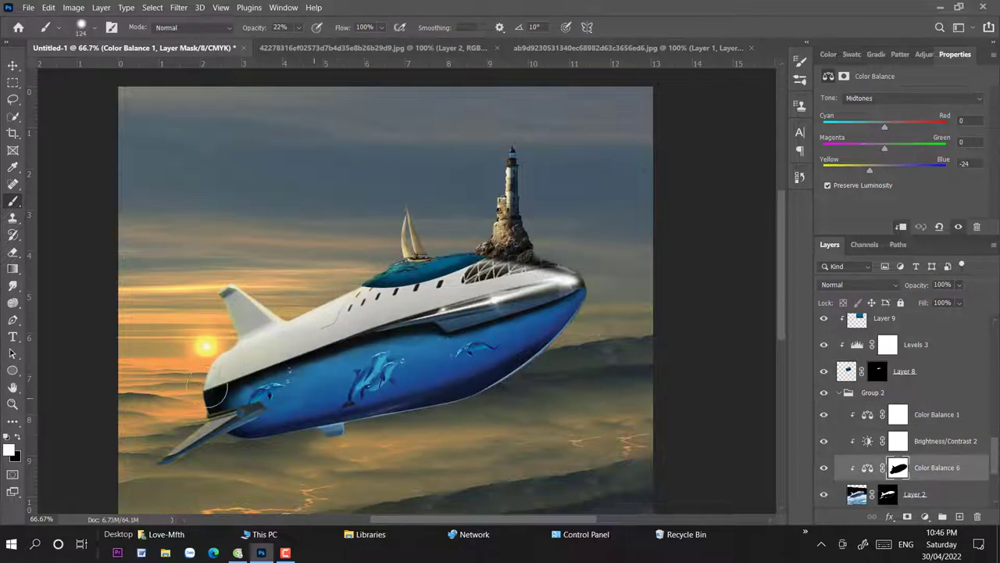
pyautogui.moveTo(220, 423); pyautogui.dragTo(246, 400)
pyautogui.click(13, 66)
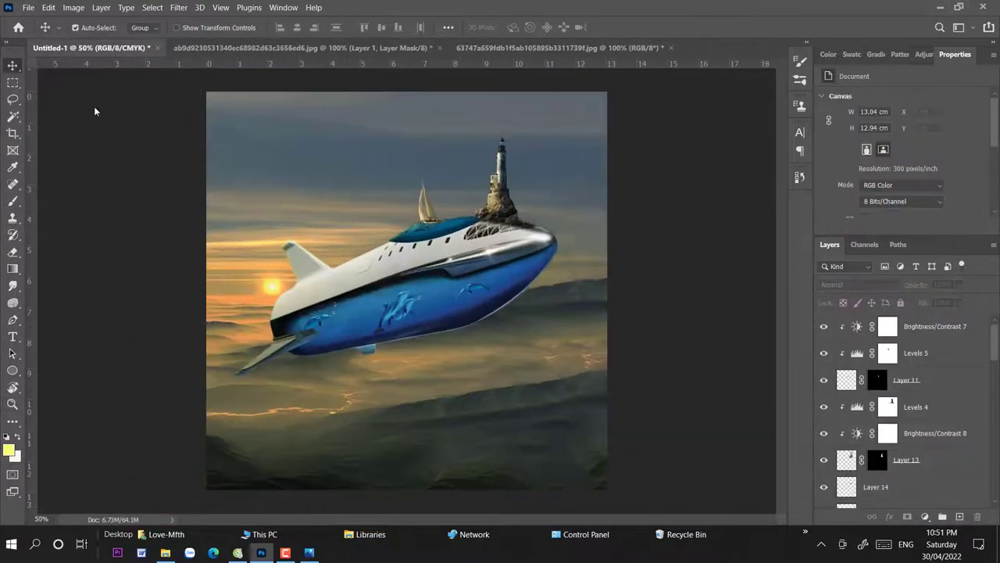
# Step: Add a new Layer 16 above the Background and lay a trial gradient across its bottom
pyautogui.click(938, 467)
pyautogui.click(960, 516)
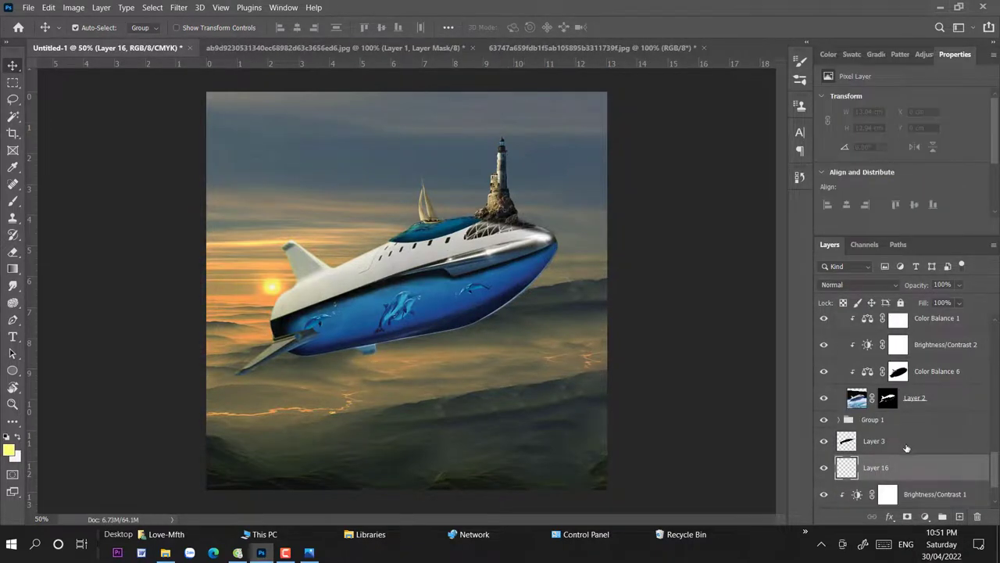
pyautogui.moveTo(920, 468); pyautogui.dragTo(900, 467)
pyautogui.click(9, 450)
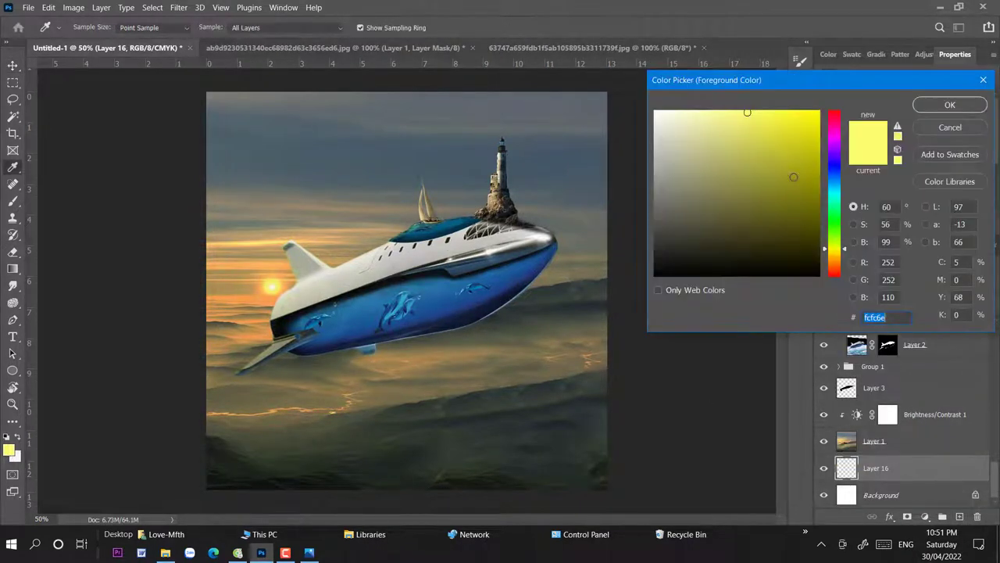
pyautogui.click(949, 103)
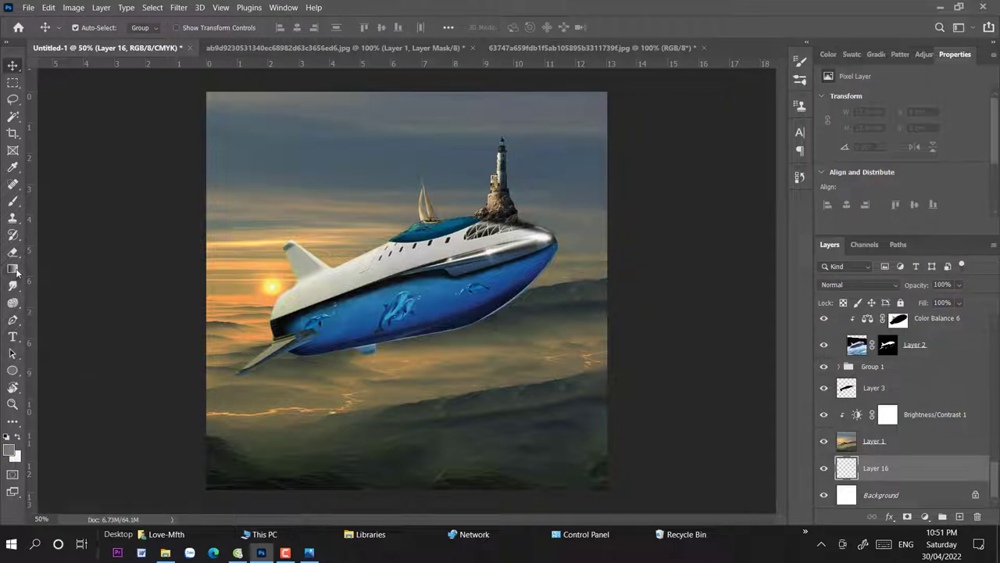
pyautogui.click(12, 268)
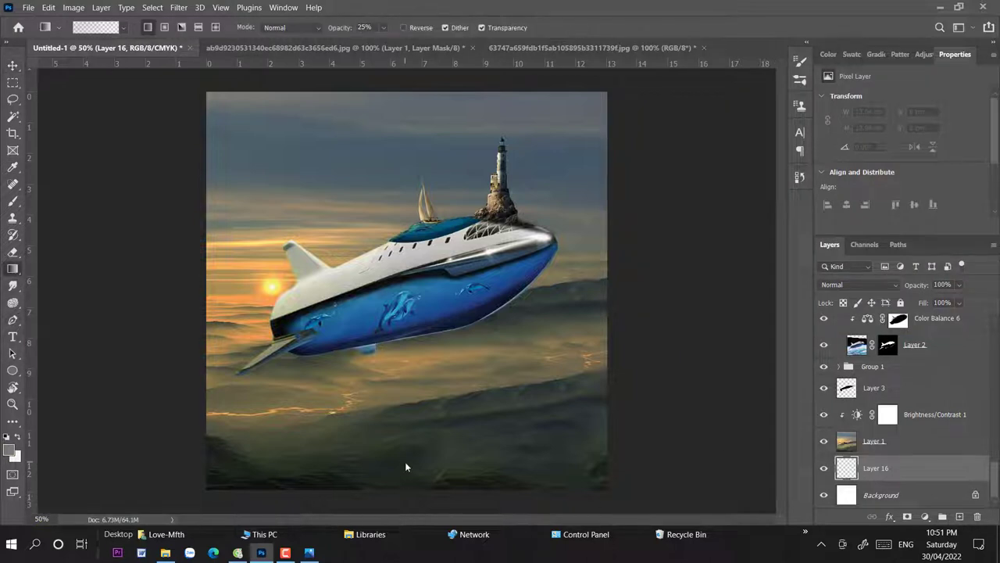
pyautogui.moveTo(405, 466); pyautogui.dragTo(415, 494)
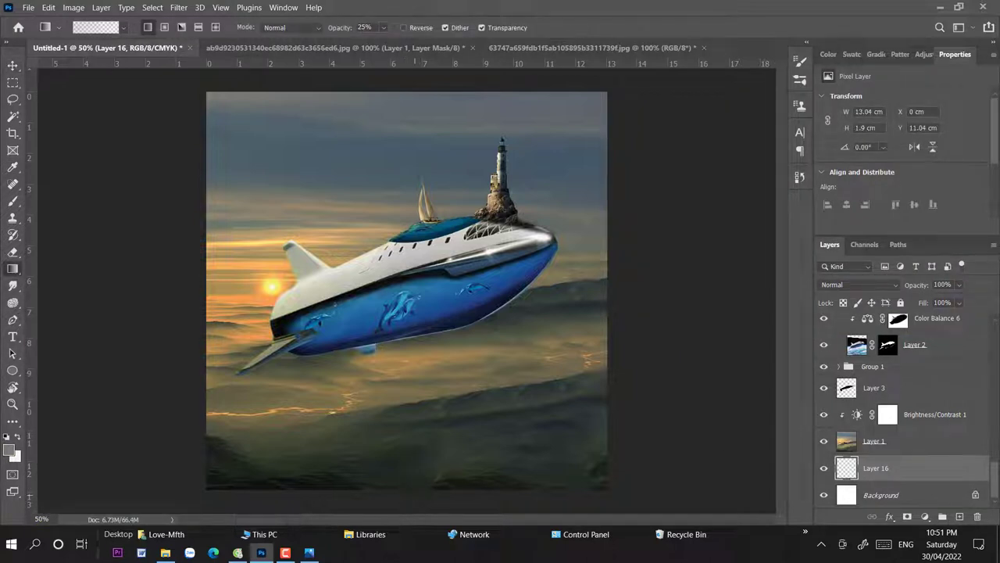
# Step: Add a layer mask to Layer 1 and fade its bottom edge with a gradient
pyautogui.click(911, 441)
pyautogui.click(925, 516)
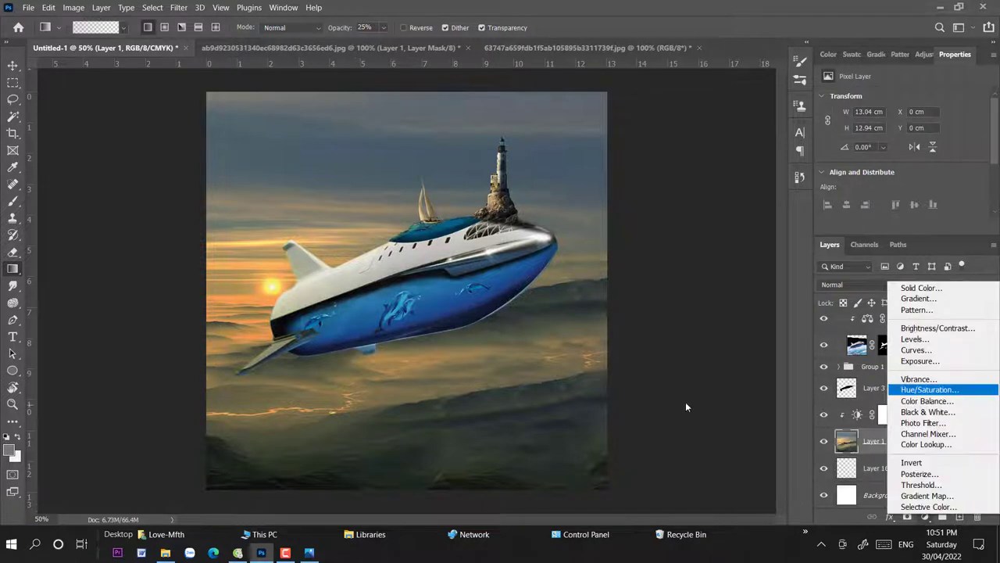
pyautogui.press('Escape')
pyautogui.click(907, 516)
pyautogui.moveTo(426, 492); pyautogui.dragTo(428, 402)
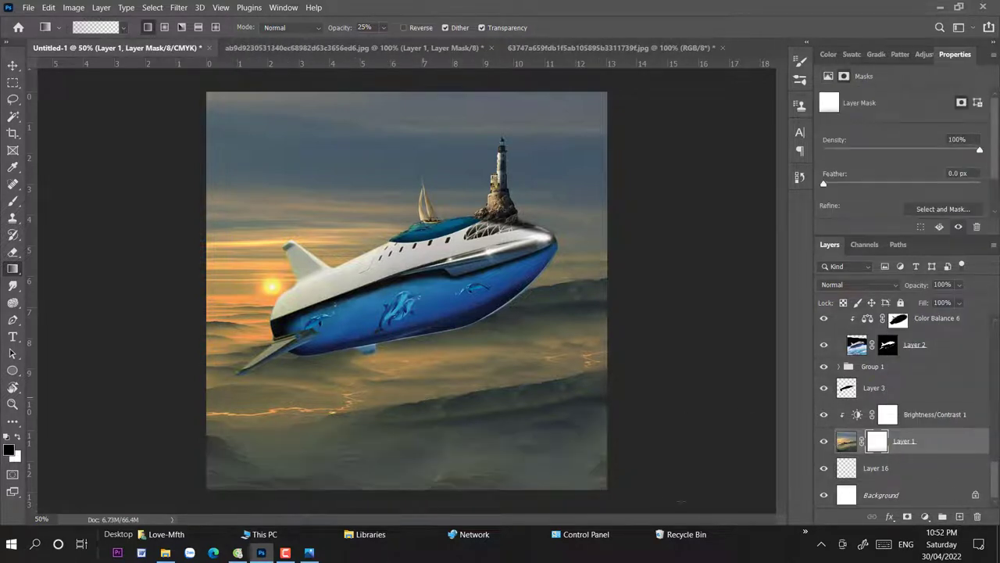
pyautogui.moveTo(613, 282); pyautogui.dragTo(561, 284)
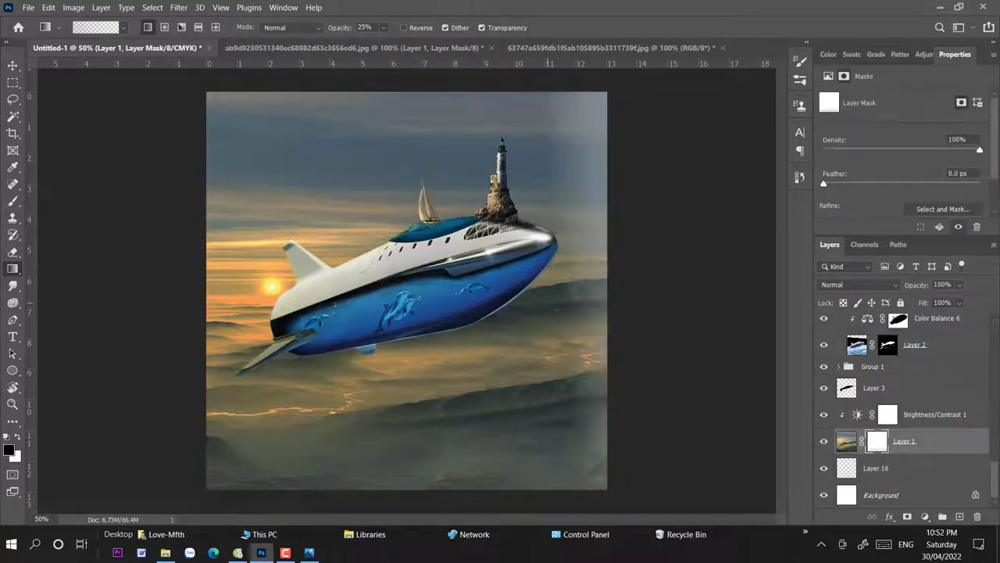
pyautogui.hotkey('ctrl', 'z')
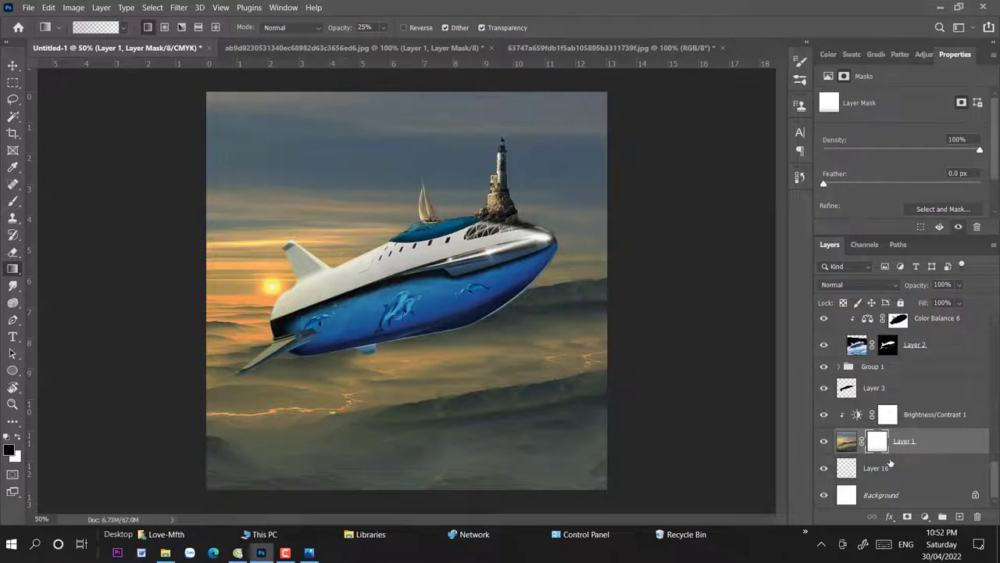
# Step: Fill Layer 16 with grey and redraw the bottom-strip fade on Layer 1's mask
pyautogui.click(877, 467)
pyautogui.click(13, 200)
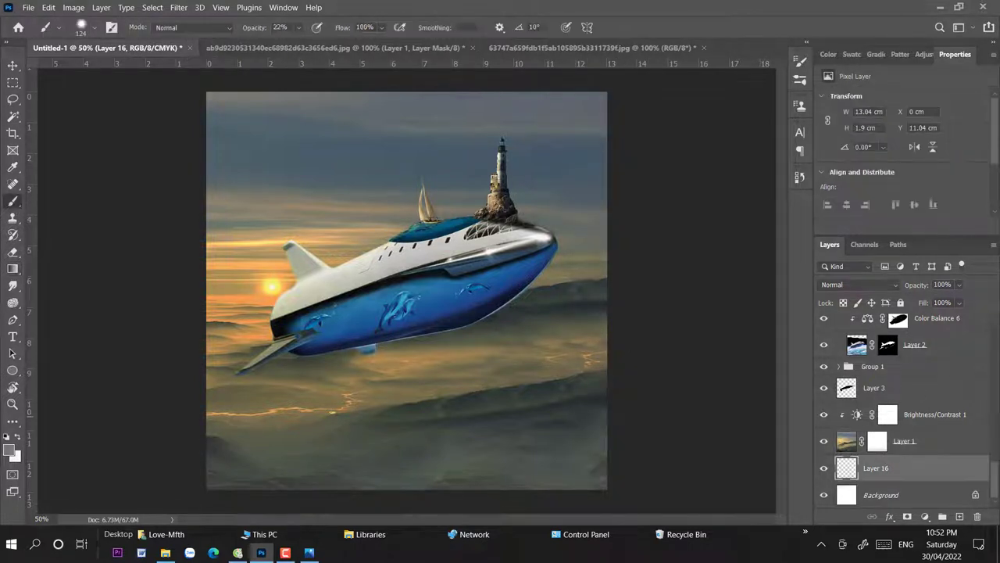
pyautogui.hotkey('alt', 'BackSpace')
pyautogui.click(877, 441)
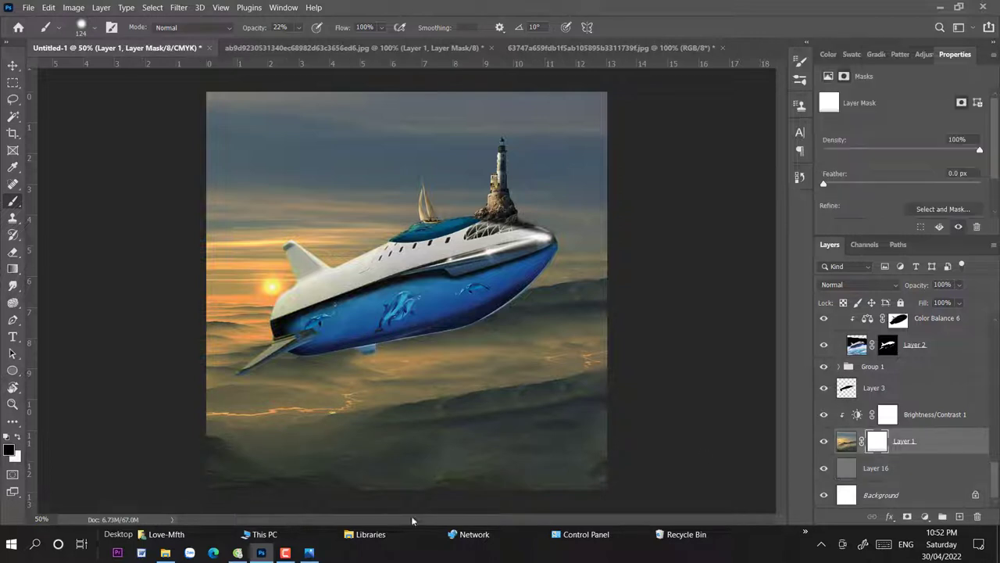
pyautogui.press('g')
pyautogui.moveTo(422, 422); pyautogui.dragTo(423, 496)
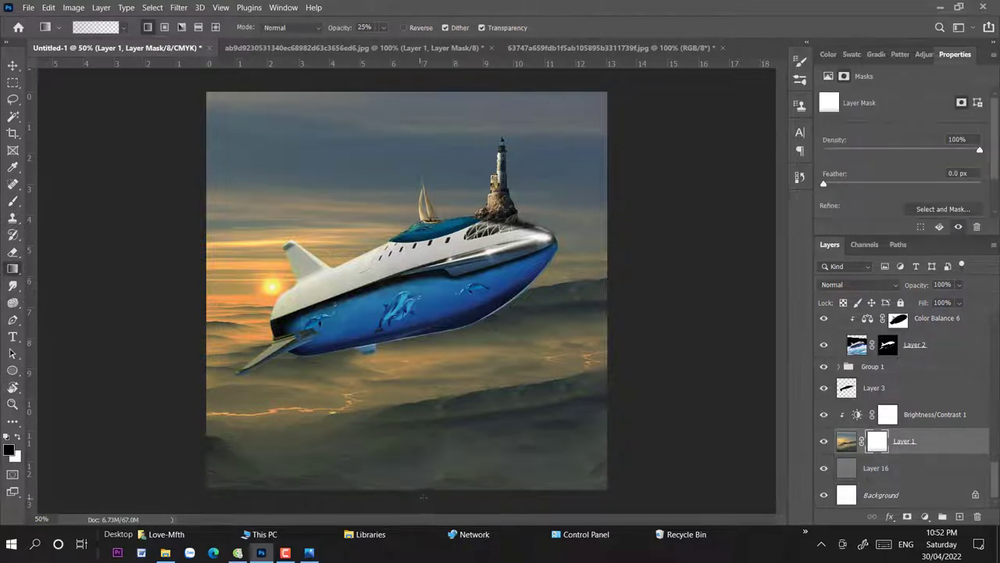
# Step: Fill Layer 16 with black and fade Layer 1's right side through its mask
pyautogui.hotkey('alt', '[')
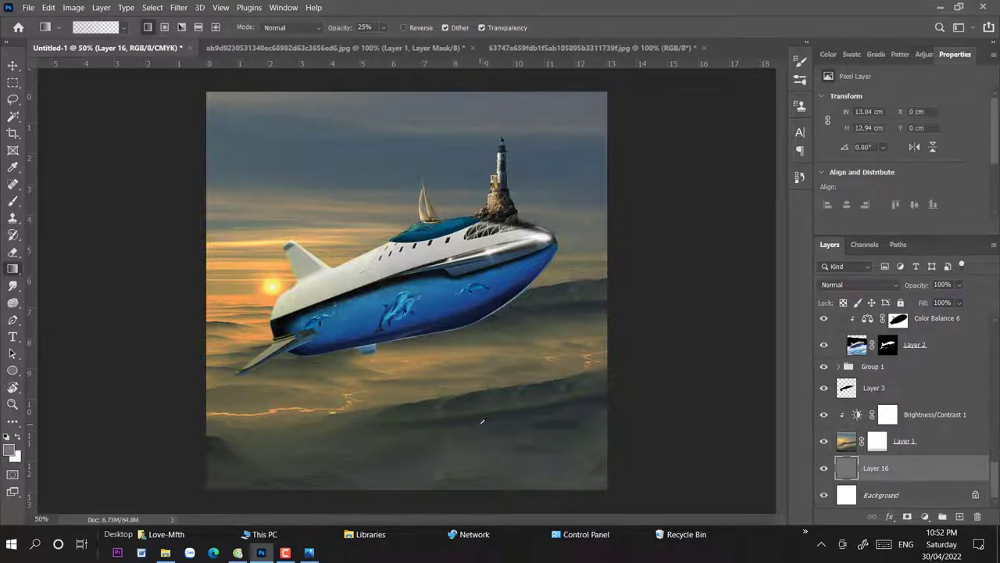
pyautogui.click(13, 66)
pyautogui.click(10, 450)
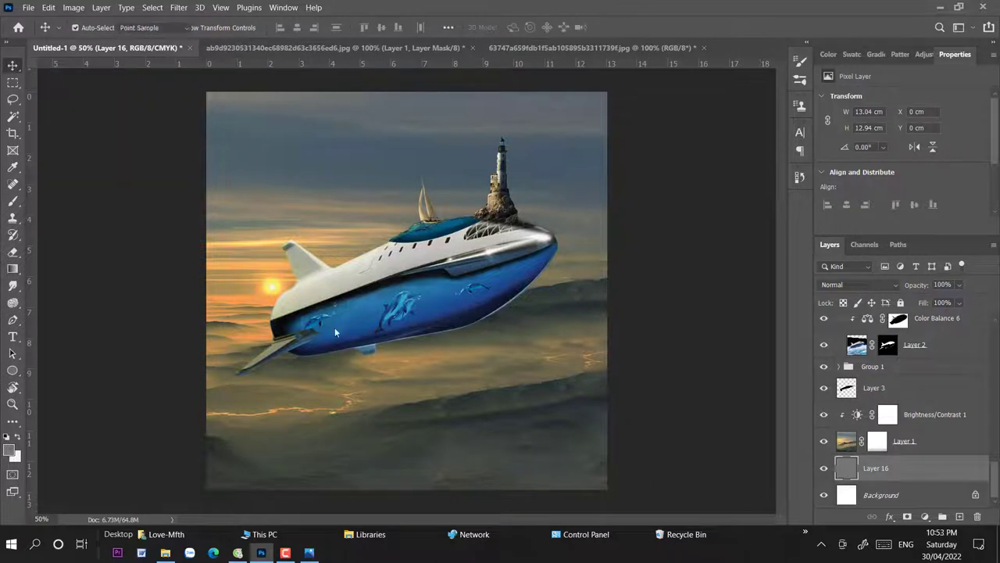
pyautogui.press('Return')
pyautogui.hotkey('alt', 'BackSpace')
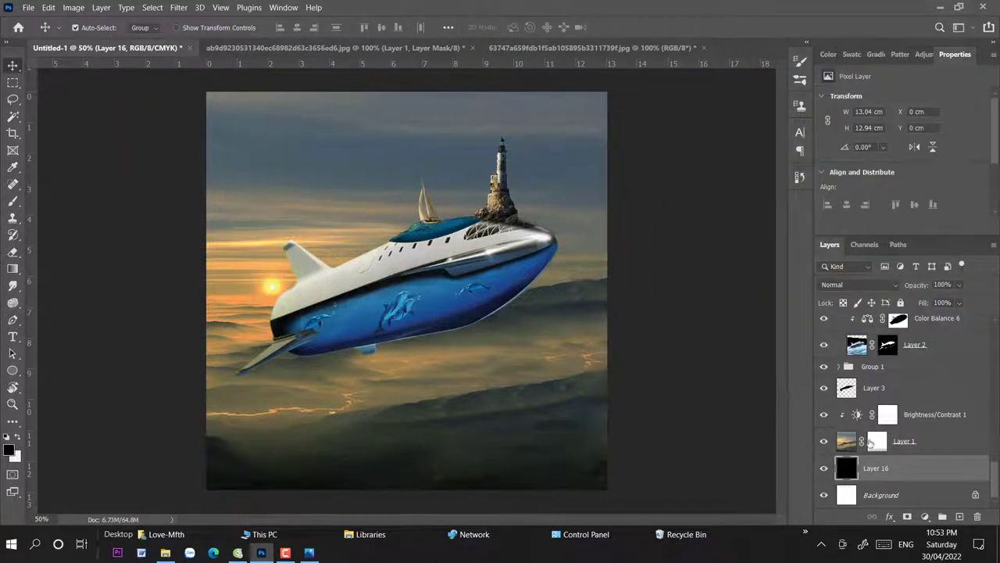
pyautogui.hotkey('alt', ']')
pyautogui.click(13, 268)
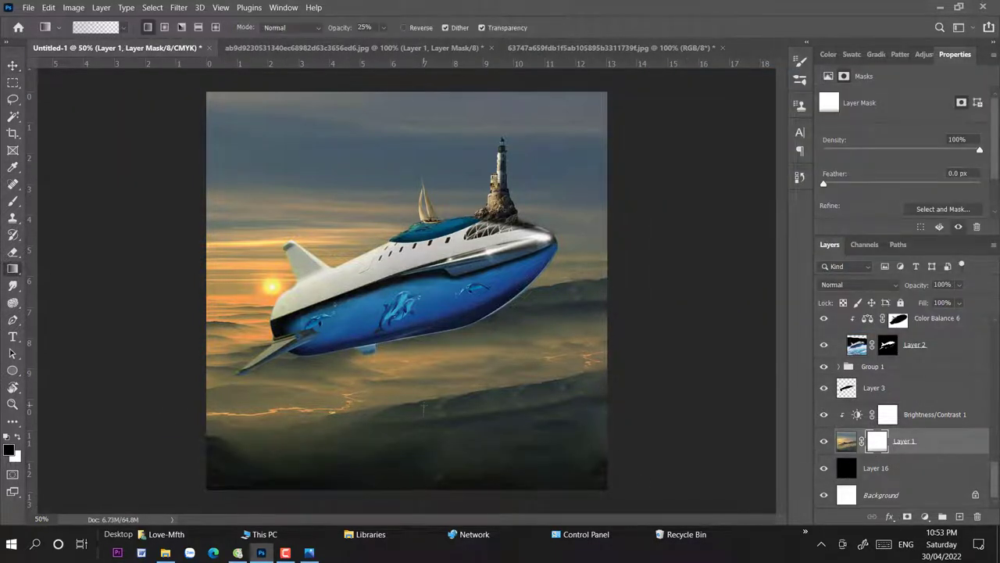
pyautogui.moveTo(484, 391); pyautogui.dragTo(726, 391)
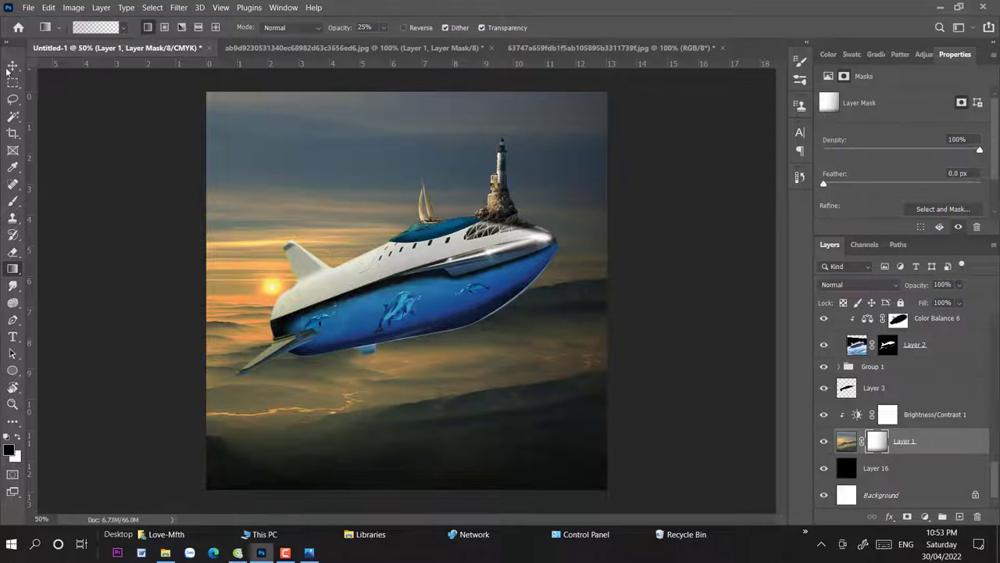
pyautogui.click(13, 66)
pyautogui.hotkey('ctrl', '-')
# Step: Add a Color Balance adjustment to Layer 1 with midtones Red +5 and Blue +21
pyautogui.click(845, 442)
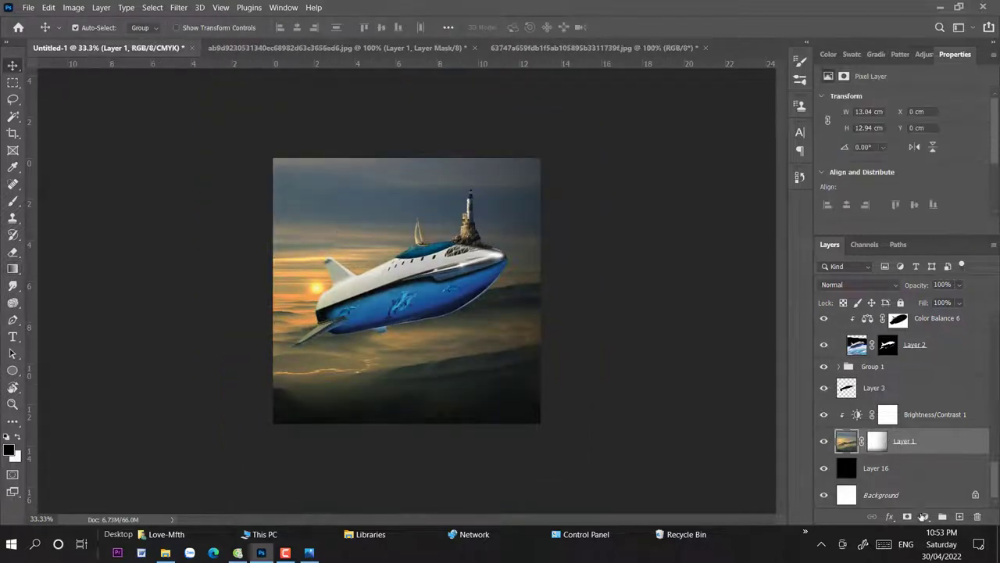
pyautogui.click(926, 516)
pyautogui.click(930, 403)
pyautogui.moveTo(881, 126); pyautogui.dragTo(877, 127)
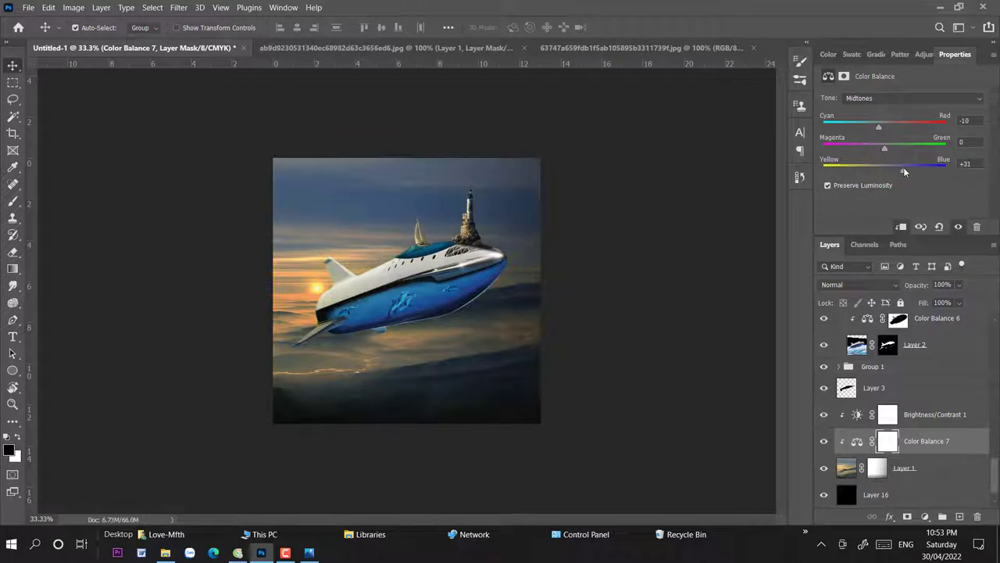
pyautogui.moveTo(863, 135); pyautogui.dragTo(868, 135)
pyautogui.moveTo(895, 126); pyautogui.dragTo(893, 127)
pyautogui.moveTo(884, 149); pyautogui.dragTo(889, 127)
pyautogui.hotkey('ctrl', '+')
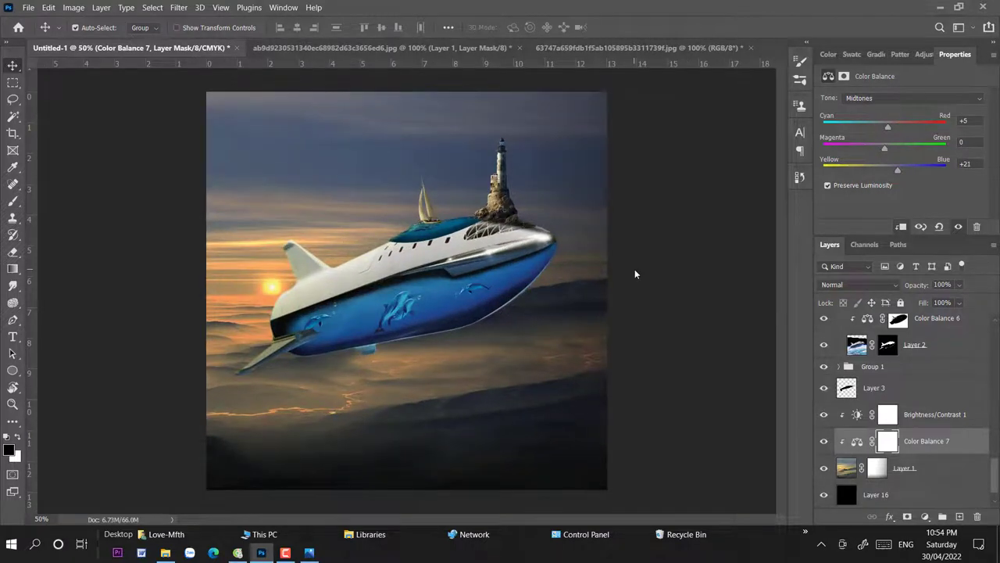
# Step: Set Brightness/Contrast 3 to brightness 139 and contrast -21 to brighten the hull
pyautogui.click(947, 334)
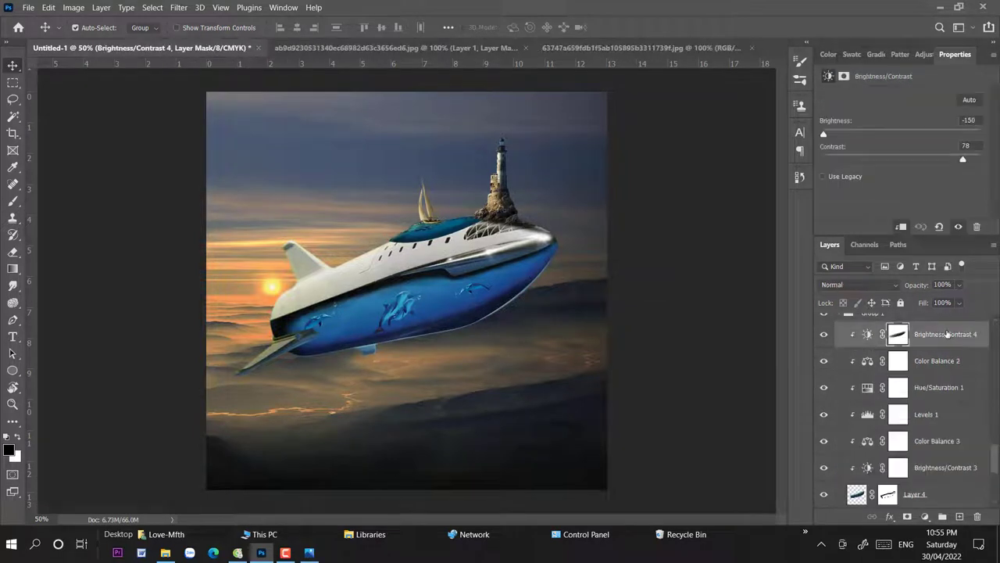
pyautogui.click(946, 468)
pyautogui.moveTo(951, 134); pyautogui.dragTo(982, 136)
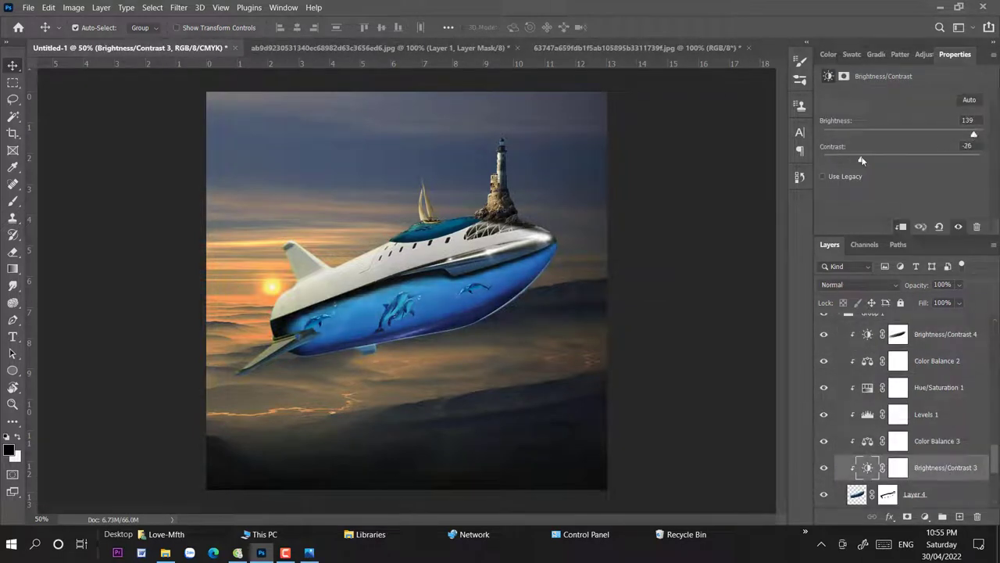
pyautogui.moveTo(862, 161); pyautogui.dragTo(865, 160)
pyautogui.click(888, 494)
# Step: Paint white on Layer 4's mask with a 51 px brush to reveal the hull near the tail
pyautogui.press('x')
pyautogui.press('b')
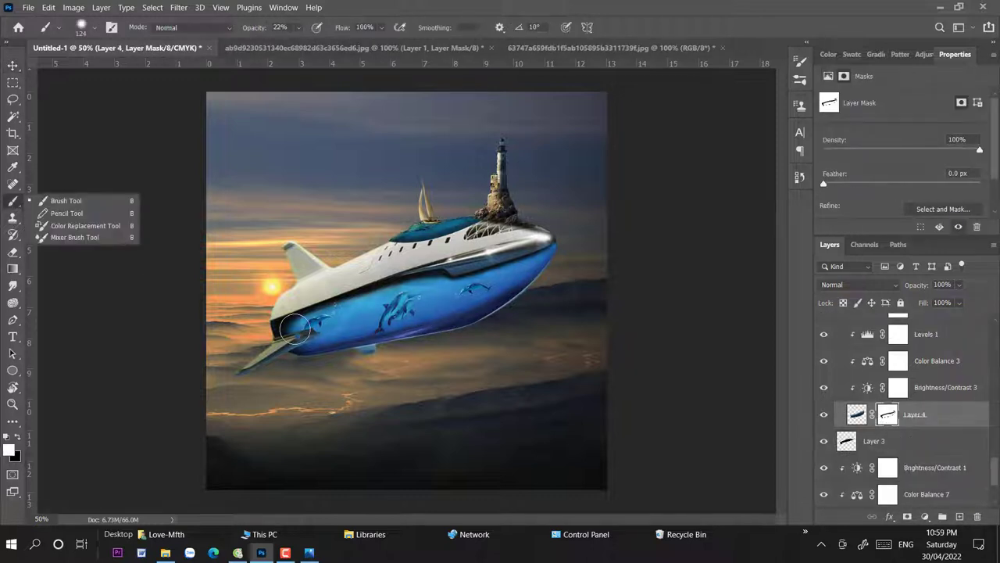
pyautogui.moveTo(294, 331); pyautogui.dragTo(344, 338)
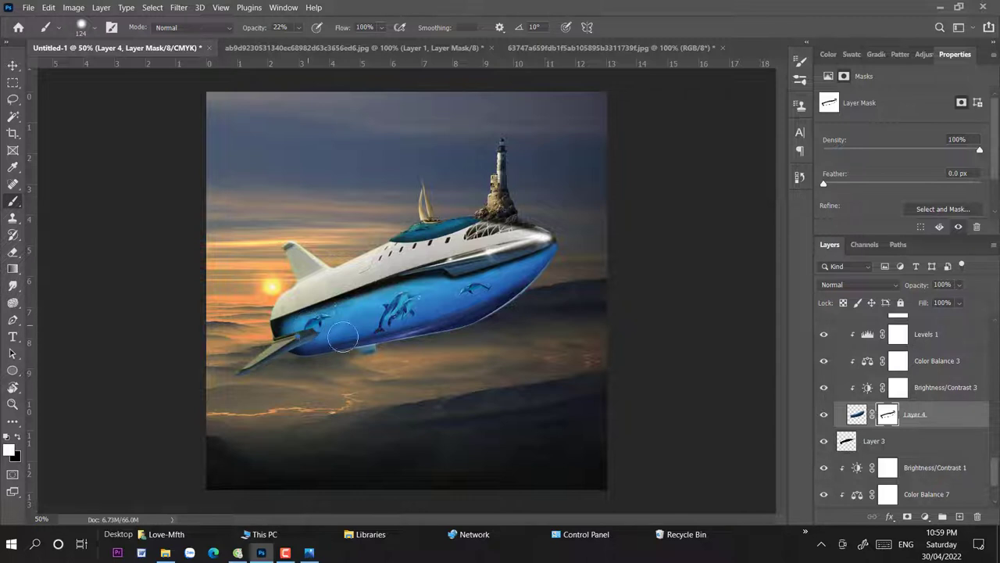
pyautogui.rightClick(392, 326)
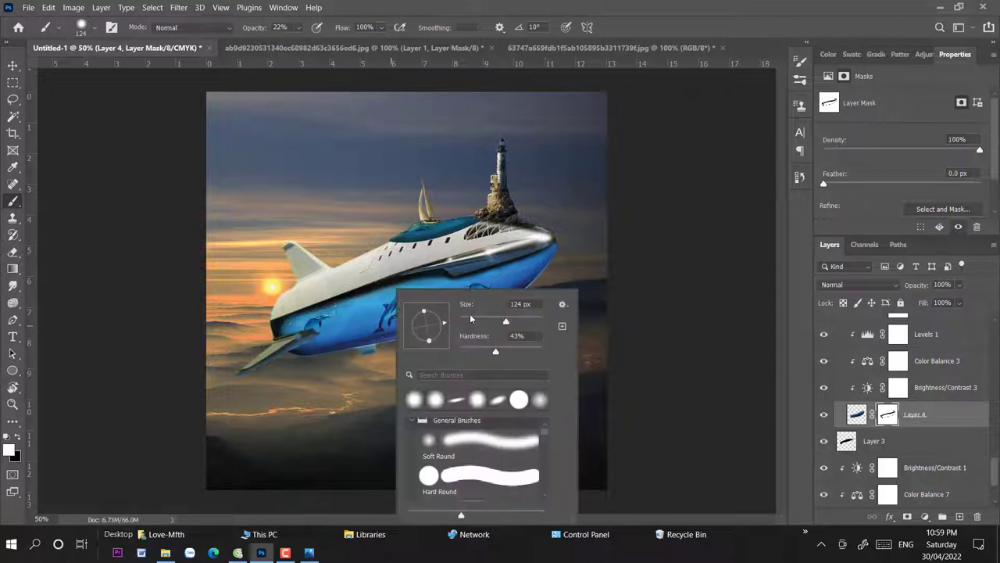
pyautogui.moveTo(472, 319); pyautogui.dragTo(468, 321)
pyautogui.click(285, 325)
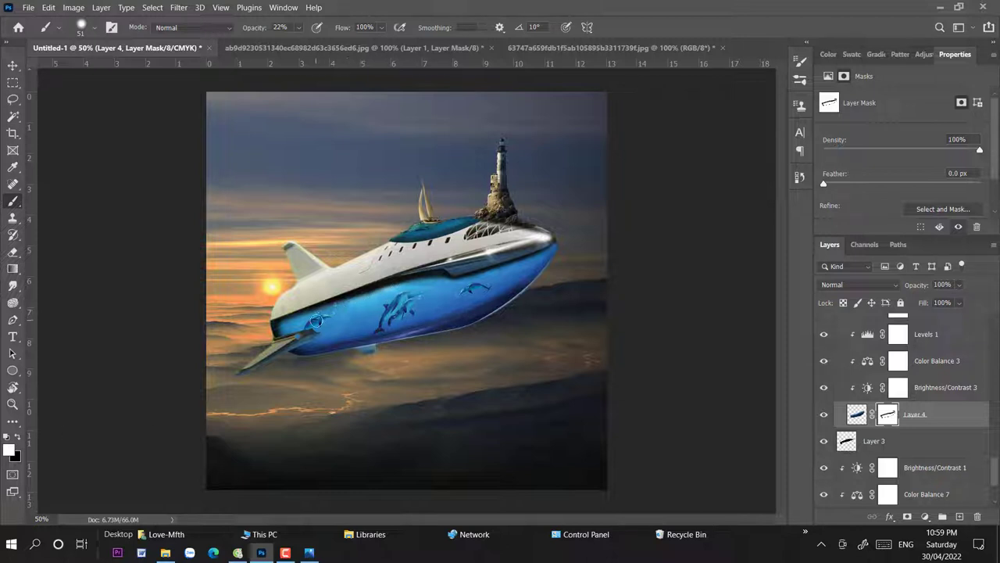
# Step: Add a new empty Layer 17 at the top of the layer stack
pyautogui.click(12, 66)
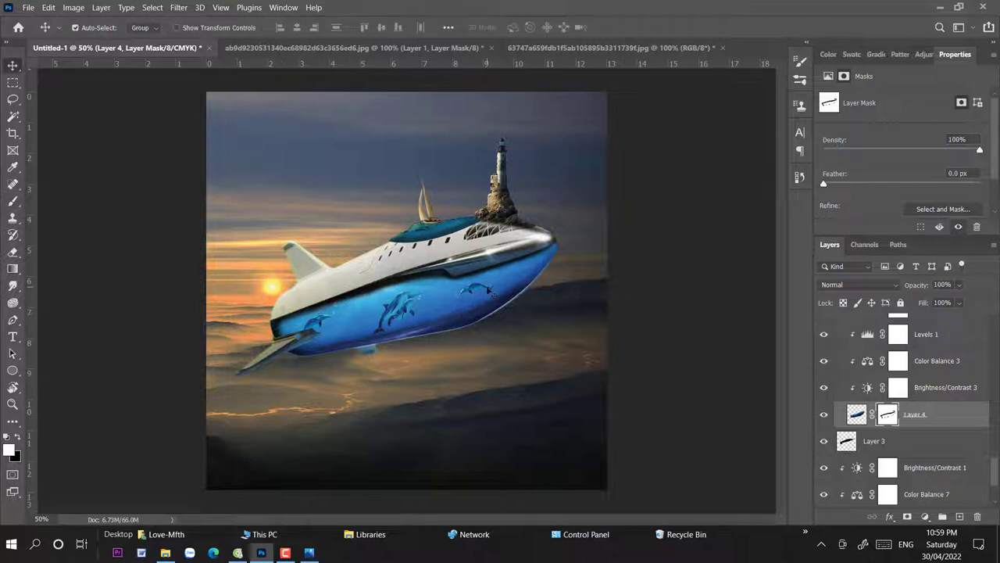
pyautogui.hotkey('alt', ']')
pyautogui.hotkey('alt', ']')
pyautogui.hotkey('alt', ']')
pyautogui.hotkey('alt', ']')
pyautogui.hotkey('alt', ']')
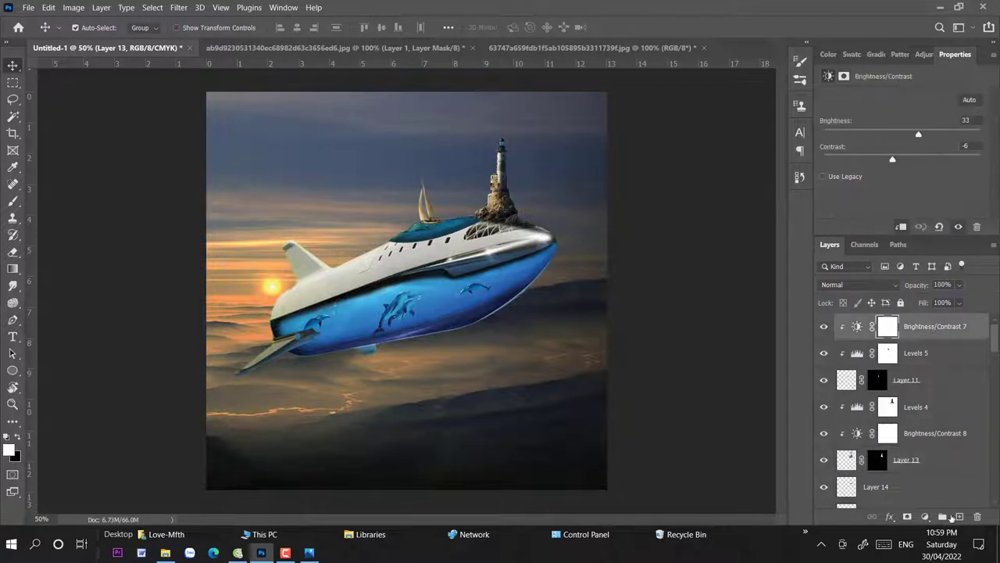
pyautogui.hotkey('alt', ']')
pyautogui.click(961, 516)
pyautogui.click(13, 200)
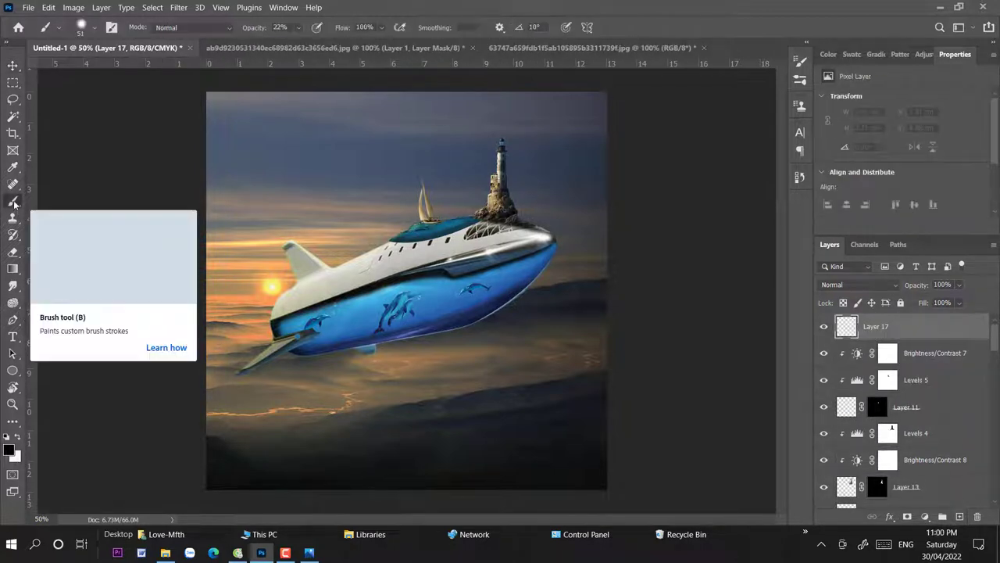
# Step: Draw a beam path from the lighthouse and fill it light blue on Layer 17
pyautogui.click(13, 320)
pyautogui.click(422, 180)
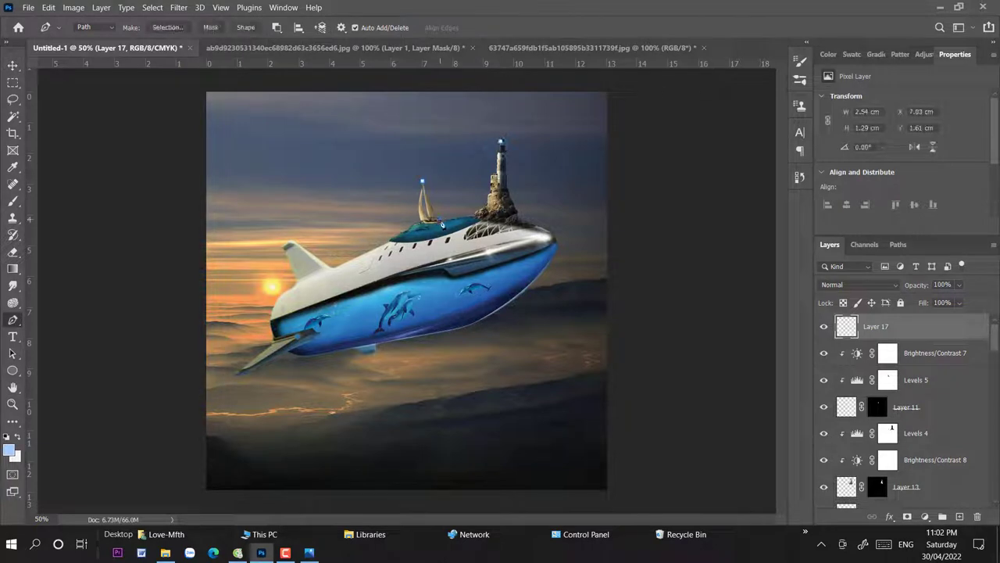
pyautogui.moveTo(443, 223); pyautogui.dragTo(505, 158)
pyautogui.click(501, 144)
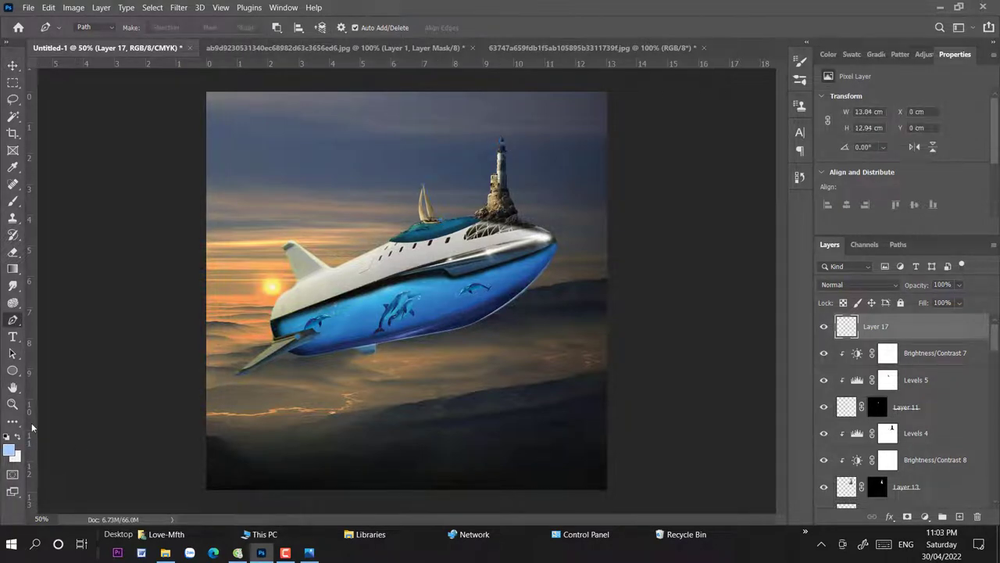
pyautogui.hotkey('ctrl', 'Return')
pyautogui.click(11, 449)
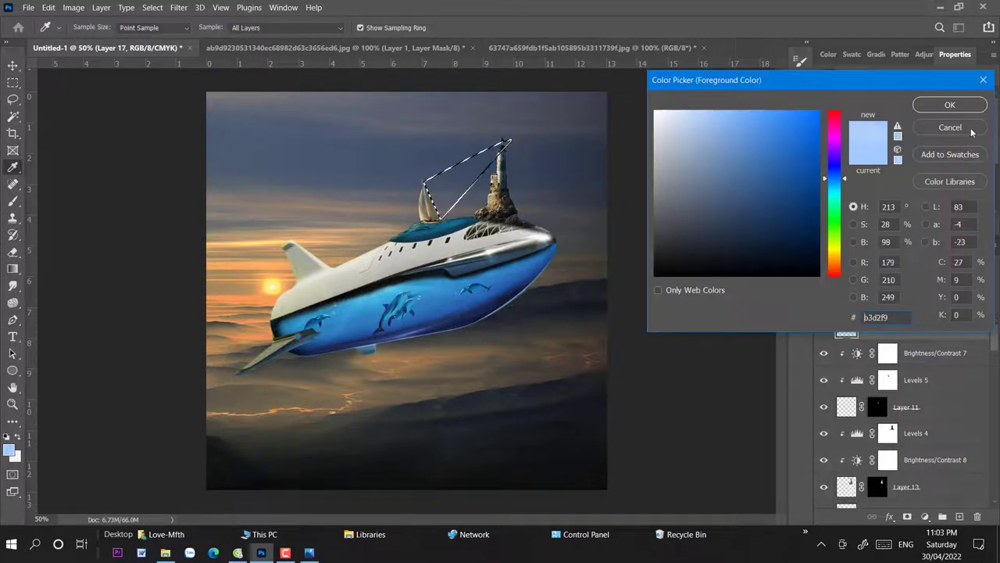
pyautogui.click(950, 104)
pyautogui.hotkey('alt', 'BackSpace')
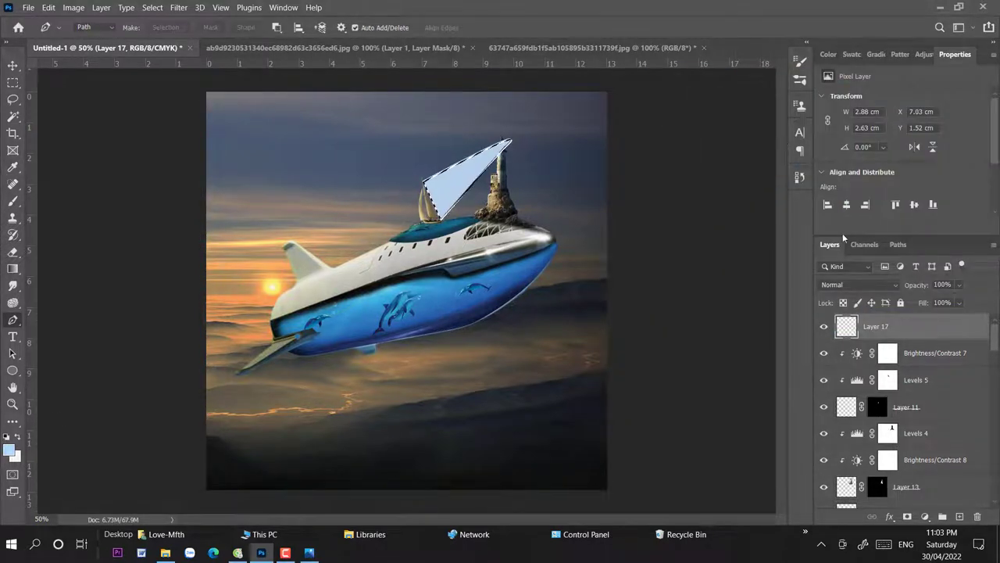
pyautogui.hotkey('ctrl', 'd')
# Step: Set the beam layer to Soft Light and apply a 23.5 px Gaussian Blur
pyautogui.click(858, 285)
pyautogui.click(851, 351)
pyautogui.click(179, 7)
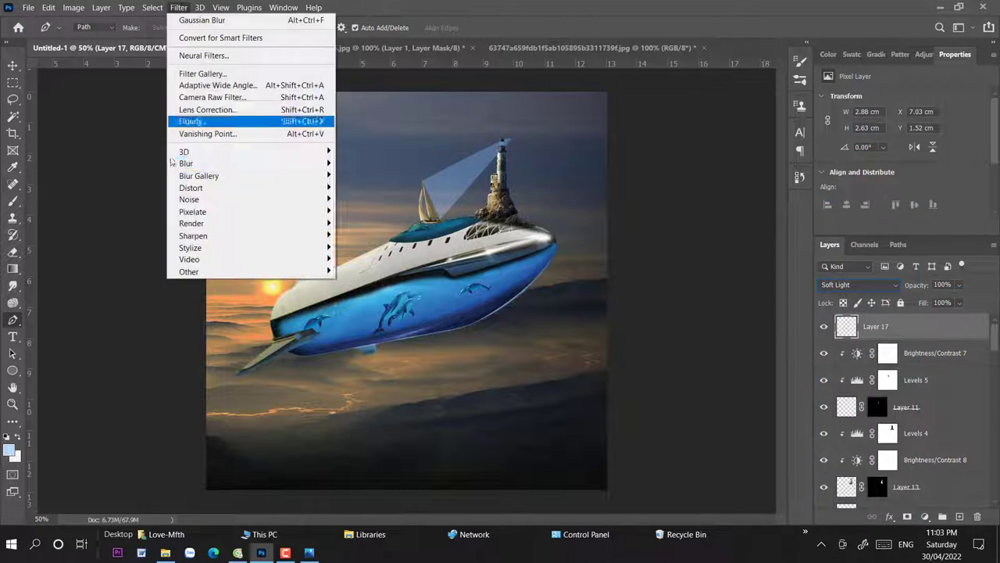
pyautogui.click(375, 210)
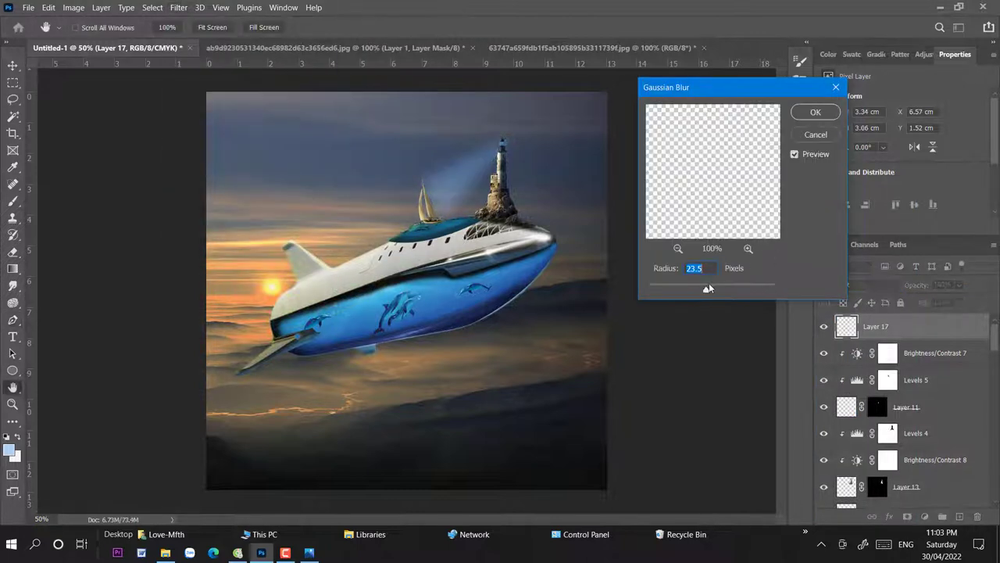
pyautogui.click(815, 112)
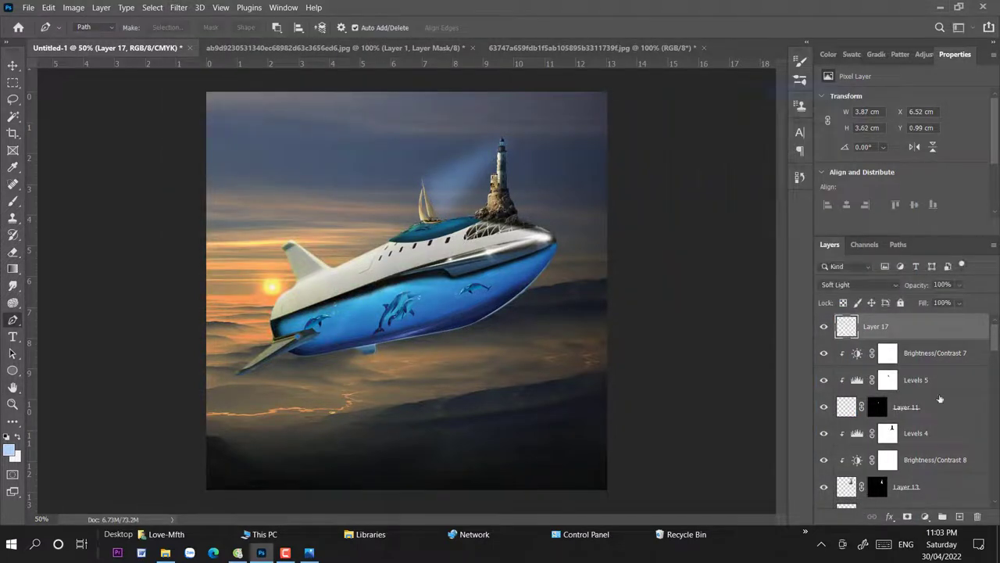
pyautogui.moveTo(973, 302); pyautogui.dragTo(987, 303)
# Step: Copy the moon from the moon photo into the composite and shrink it to about a third
pyautogui.click(28, 7)
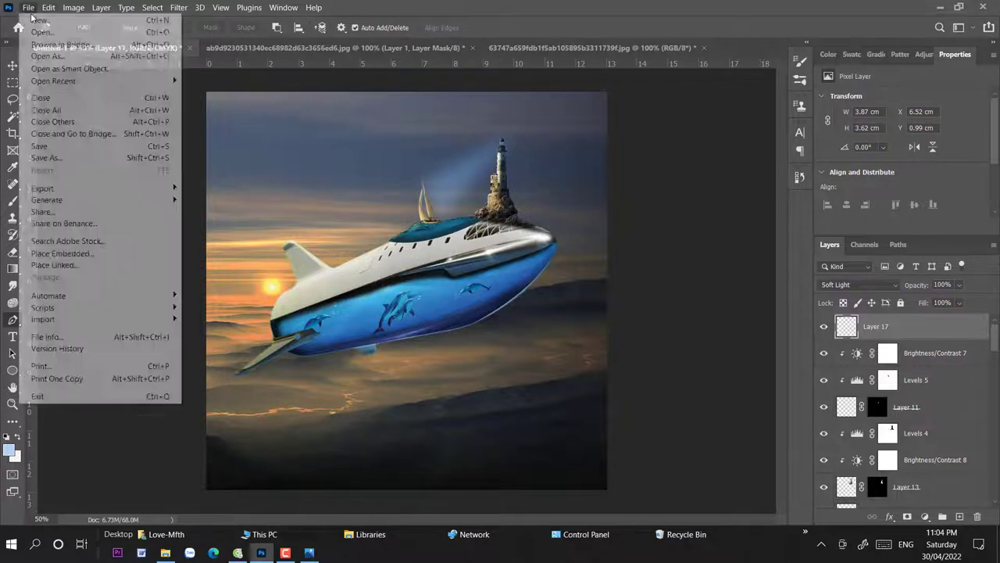
pyautogui.click(235, 107)
pyautogui.press('m')
pyautogui.moveTo(379, 294); pyautogui.dragTo(455, 349)
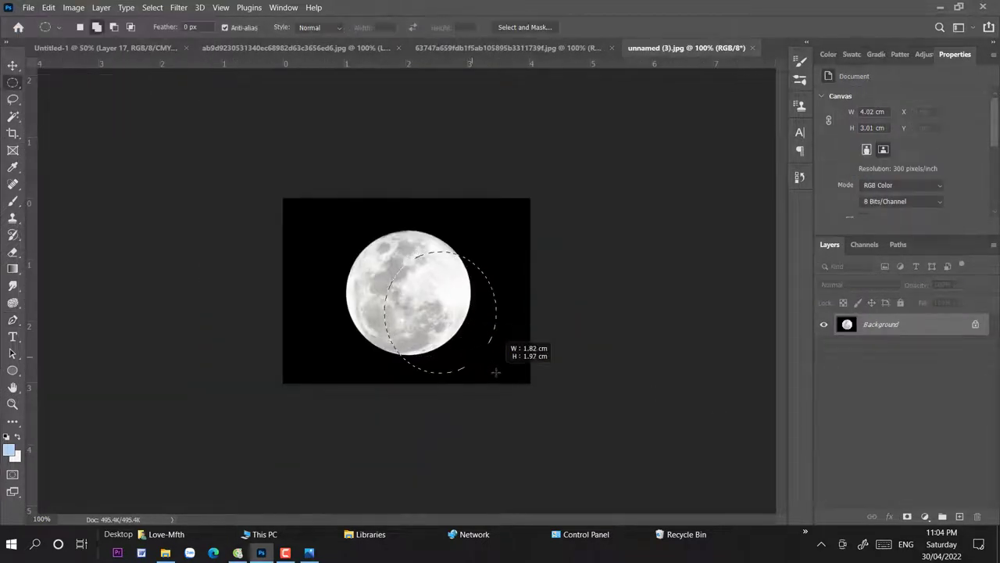
pyautogui.hotkey('ctrl', 'j')
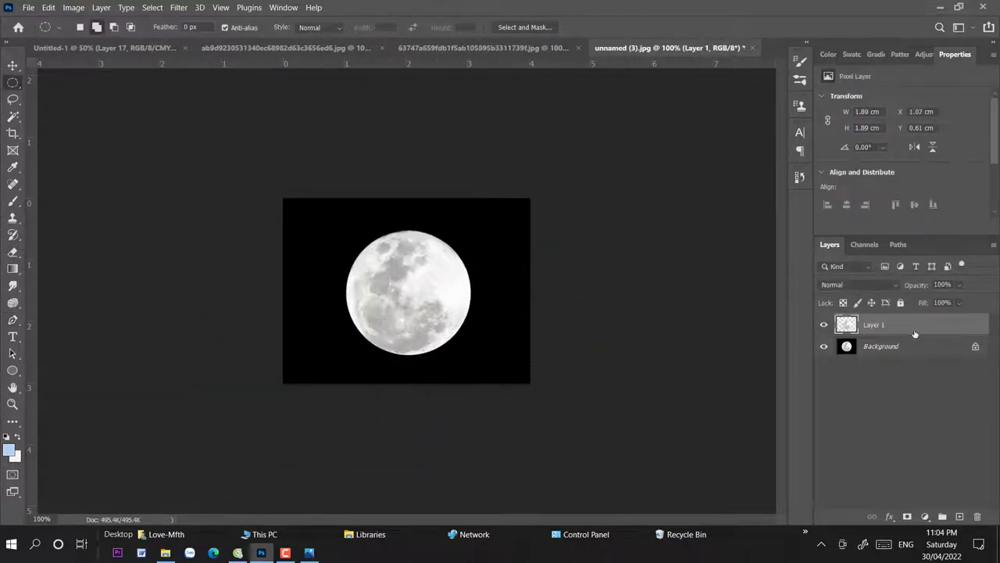
pyautogui.moveTo(875, 320); pyautogui.dragTo(451, 97)
pyautogui.press('v')
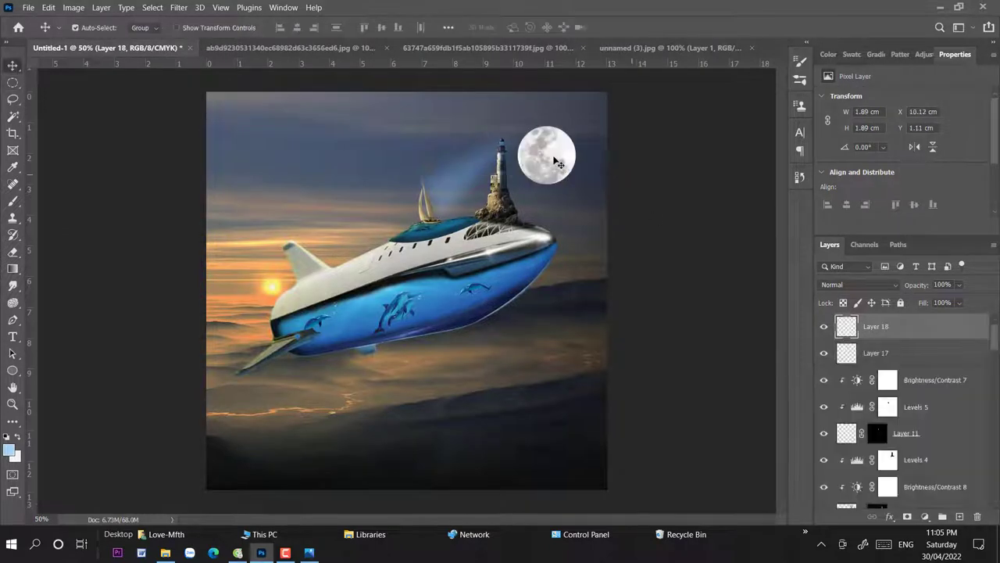
pyautogui.moveTo(555, 177)
pyautogui.mouseDown()
pyautogui.moveTo(595, 110)
pyautogui.moveTo(582, 128)
pyautogui.mouseUp()
pyautogui.hotkey('ctrl', 't')
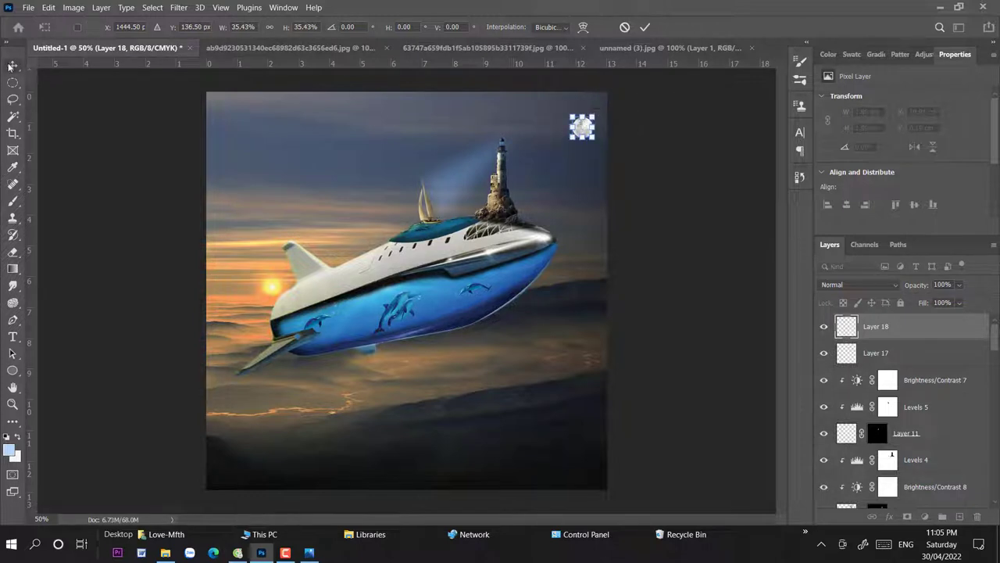
pyautogui.press('Return')
# Step: Mask the moon layer with a black gradient to leave a crescent
pyautogui.click(907, 517)
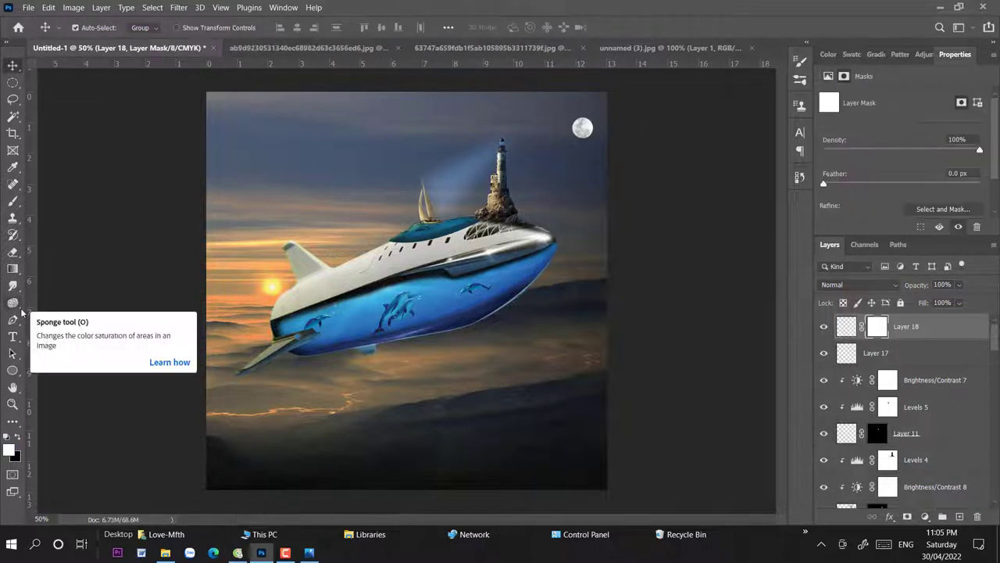
pyautogui.press('g')
pyautogui.press('x')
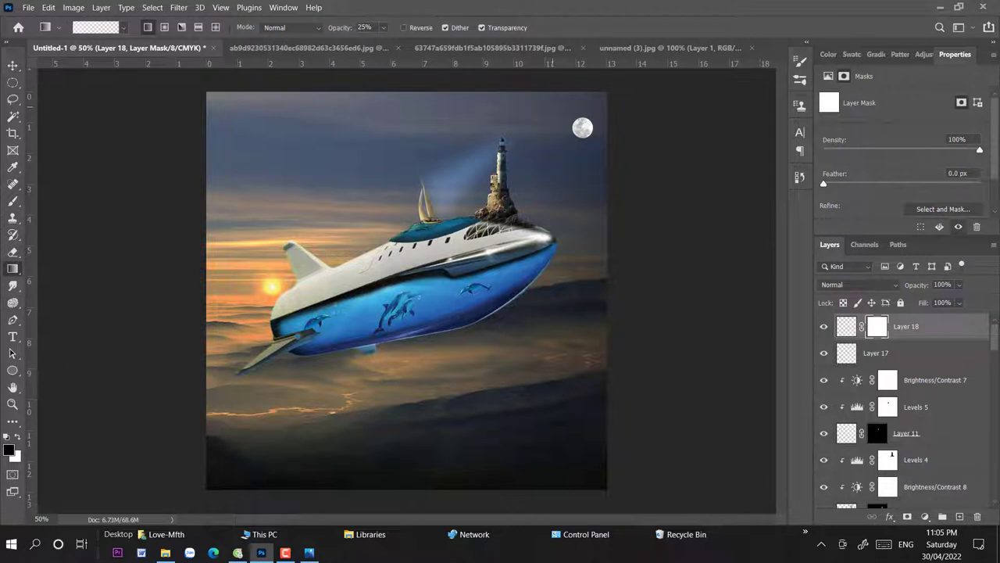
pyautogui.moveTo(559, 123); pyautogui.dragTo(587, 127)
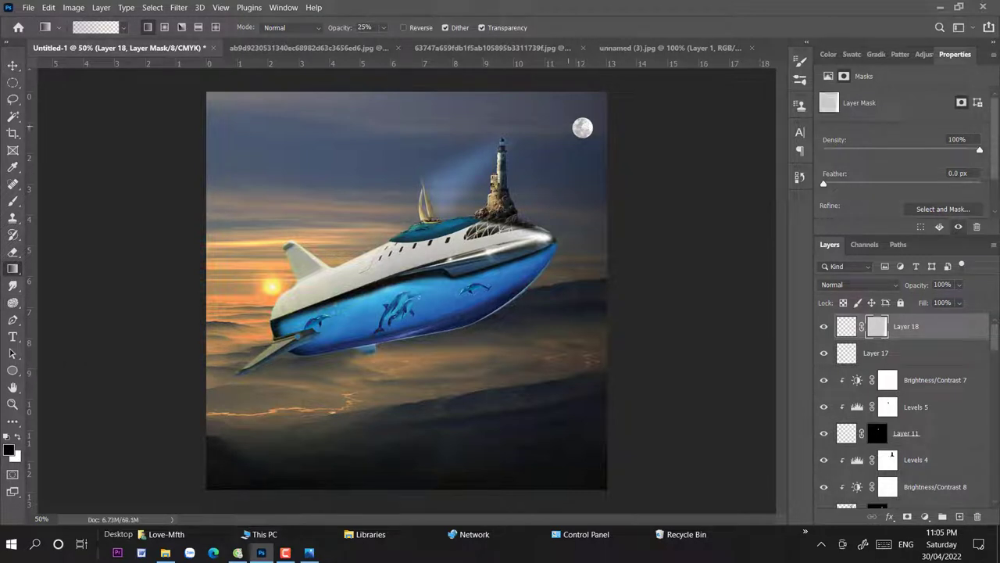
pyautogui.moveTo(567, 125); pyautogui.dragTo(587, 127)
pyautogui.hotkey('alt', 'BackSpace')
pyautogui.press('0')
# Step: Set the moon to 79% opacity, enlarge it slightly, and place it in the top-right sky
pyautogui.press('v')
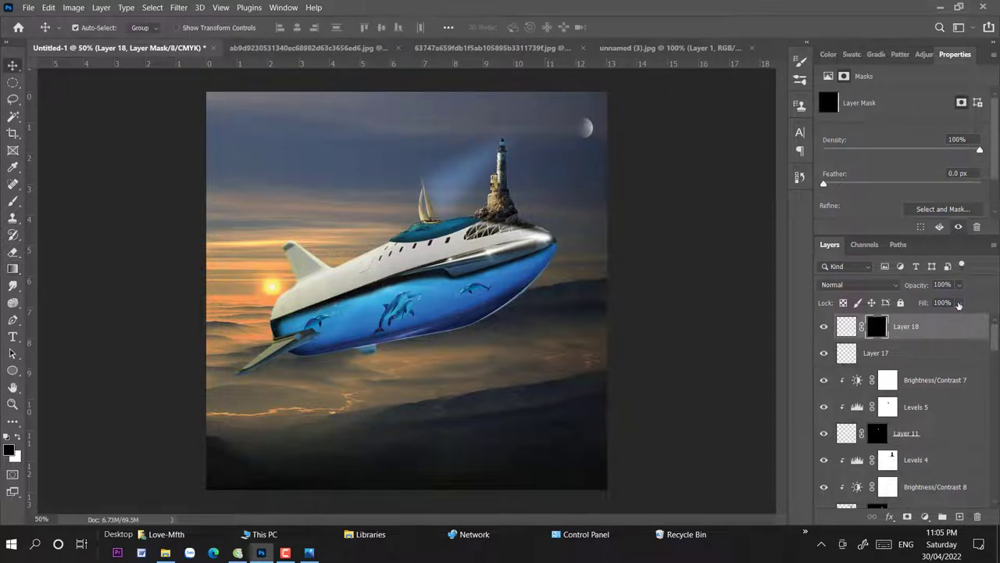
pyautogui.click(959, 284)
pyautogui.moveTo(977, 303); pyautogui.dragTo(962, 302)
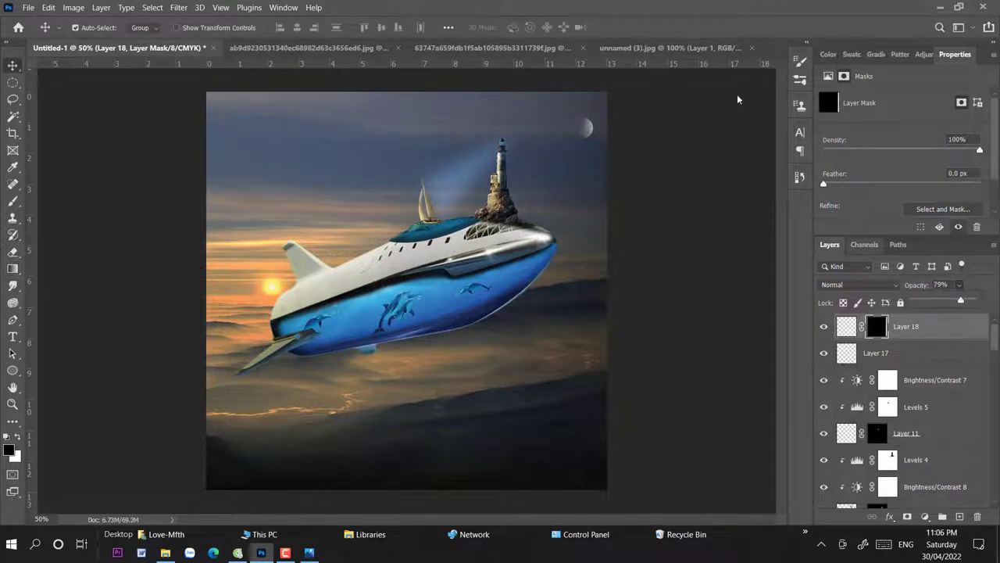
pyautogui.hotkey('ctrl', 't')
pyautogui.moveTo(594, 137)
pyautogui.mouseDown()
pyautogui.moveTo(602, 143)
pyautogui.moveTo(592, 158)
pyautogui.mouseUp()
pyautogui.press('Return')
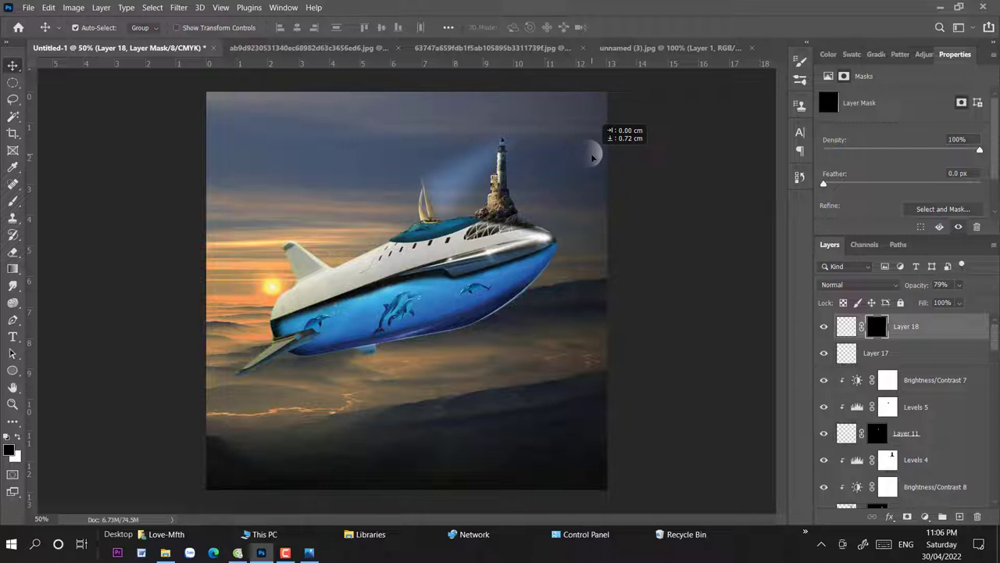
pyautogui.moveTo(592, 158); pyautogui.dragTo(588, 109)
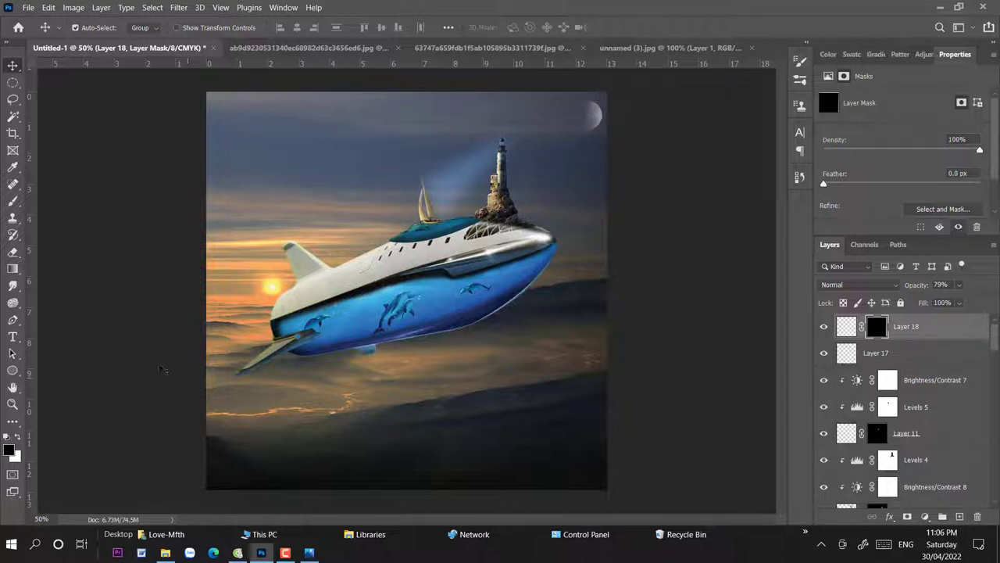
pyautogui.hotkey('ctrl', '-')
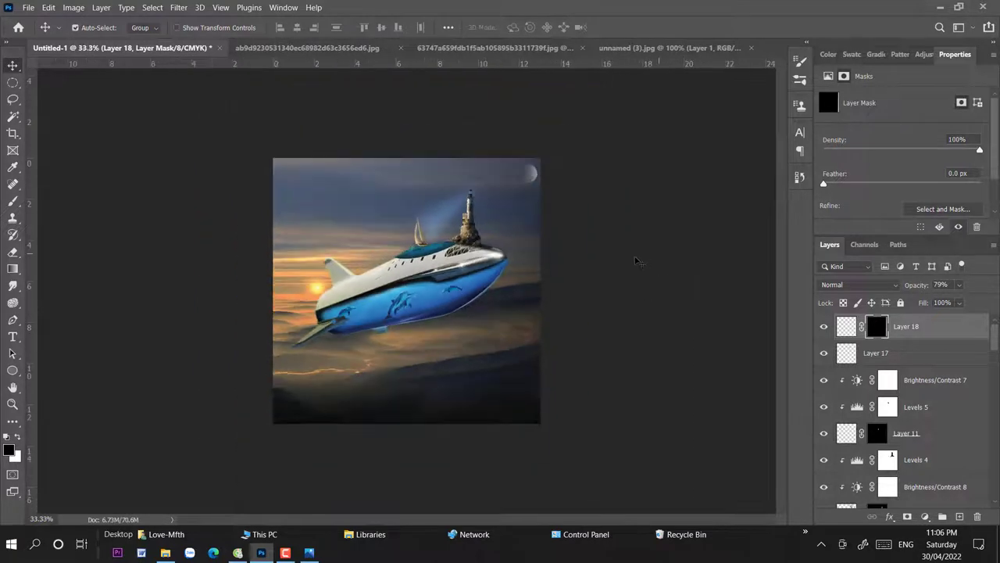
# Step: Select all the airship layers from Layer 17 down to Layer 3
pyautogui.click(490, 345)
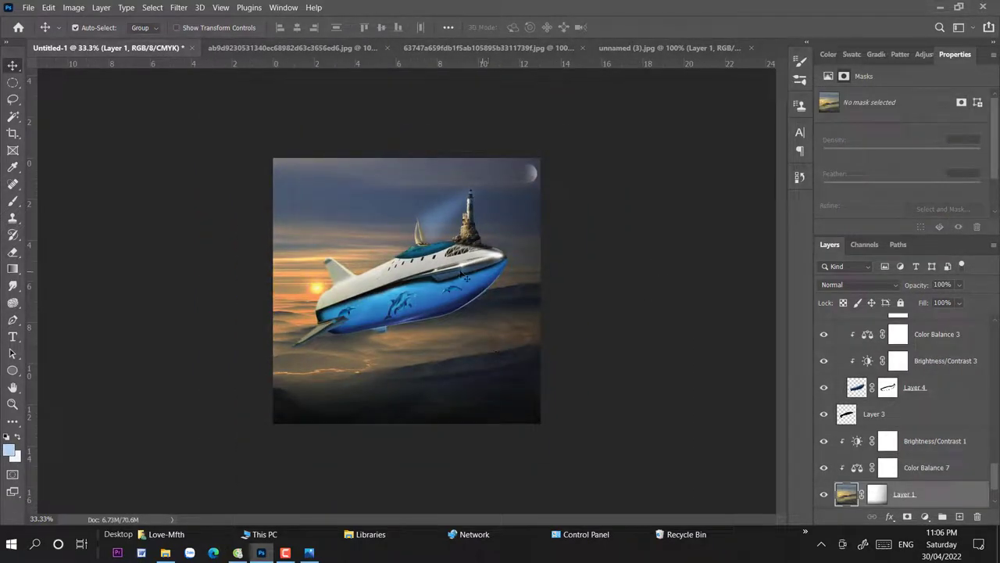
pyautogui.scroll(10, 906, 410)
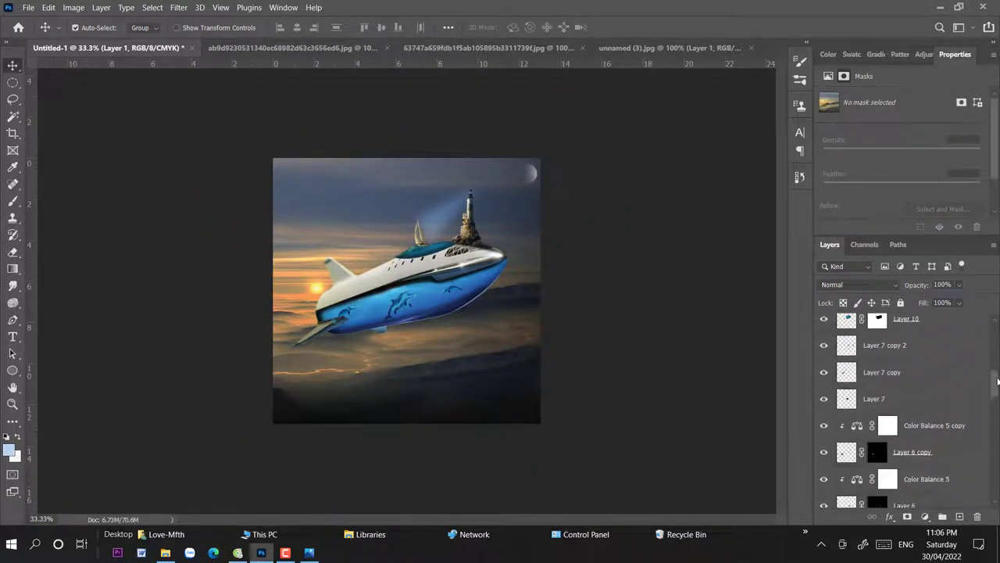
pyautogui.click(899, 332)
pyautogui.scroll(-10, 890, 346)
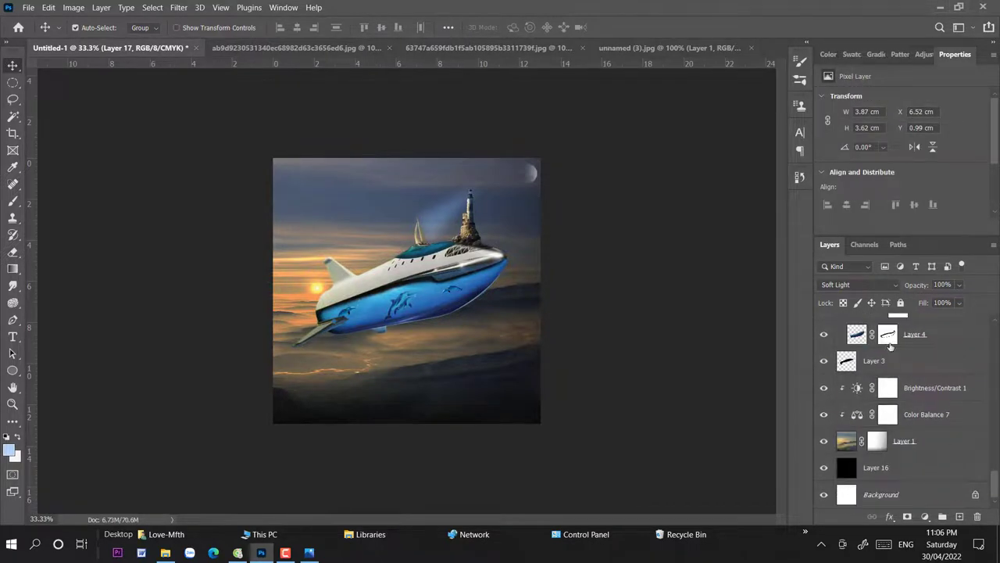
pyautogui.keyDown('shift'); pyautogui.click(891, 359); pyautogui.keyUp('shift')
# Step: Move the airship lower, nudge the moon right, and bring up Save As for a PSD
pyautogui.hotkey('ctrl', 't')
pyautogui.moveTo(430, 289)
pyautogui.mouseDown()
pyautogui.moveTo(438, 313)
pyautogui.moveTo(428, 315)
pyautogui.moveTo(430, 305)
pyautogui.mouseUp()
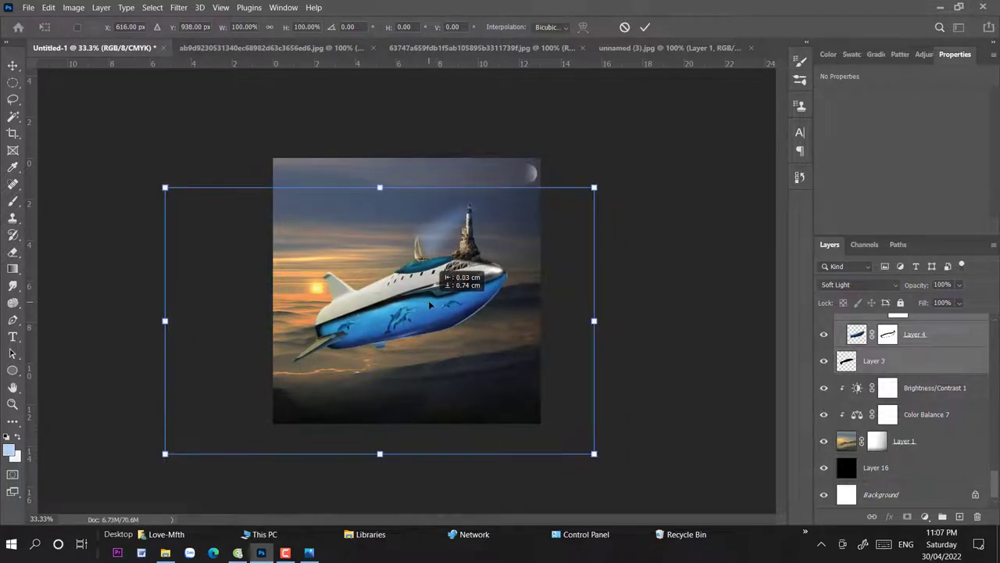
pyautogui.moveTo(429, 304); pyautogui.dragTo(428, 305)
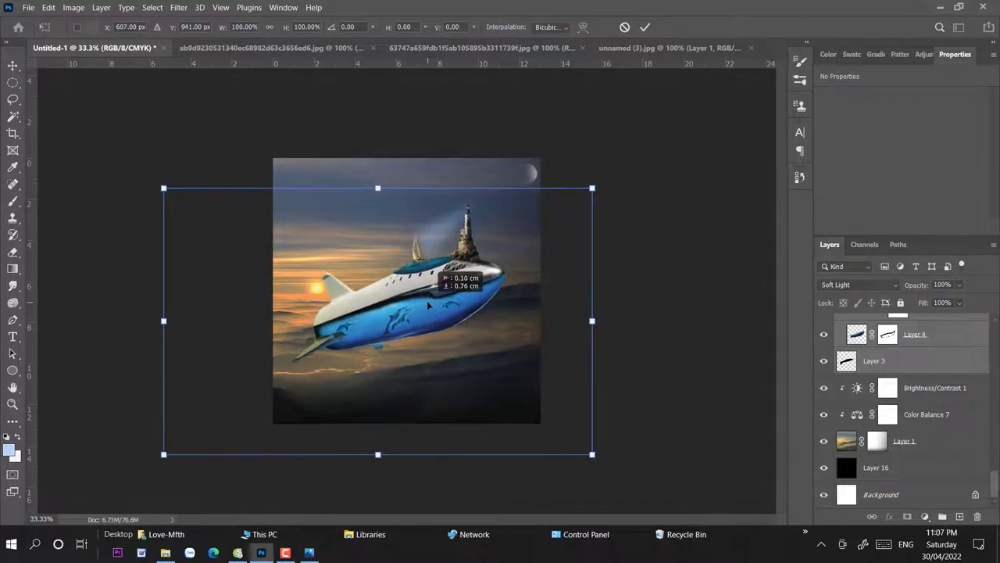
pyautogui.moveTo(427, 305); pyautogui.dragTo(431, 315)
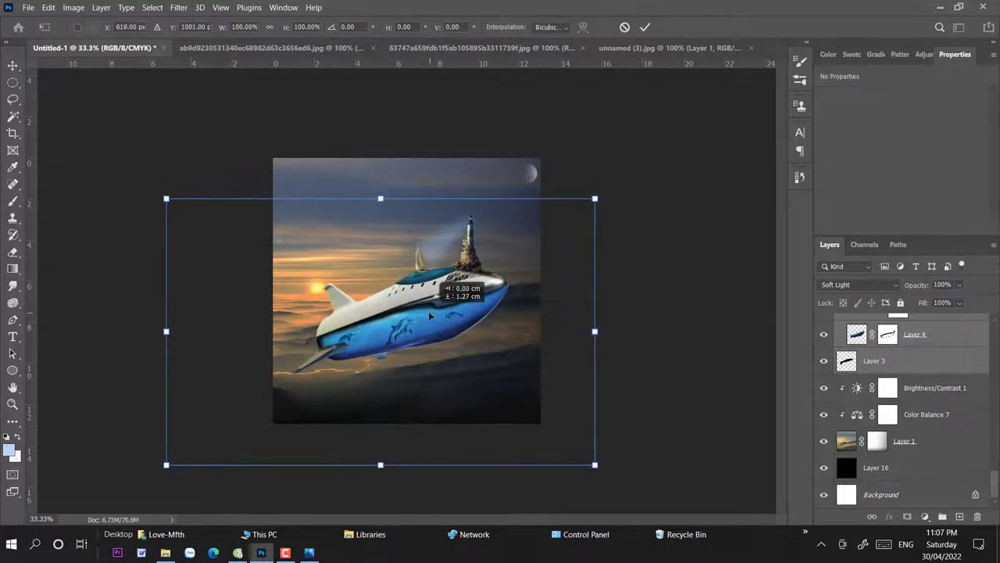
pyautogui.press('Return')
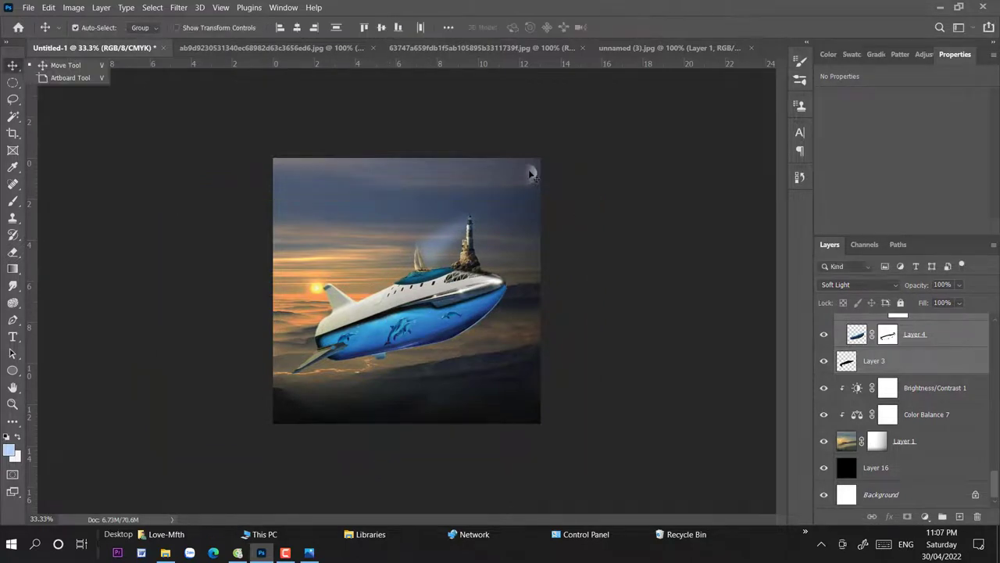
pyautogui.moveTo(530, 172); pyautogui.dragTo(529, 173)
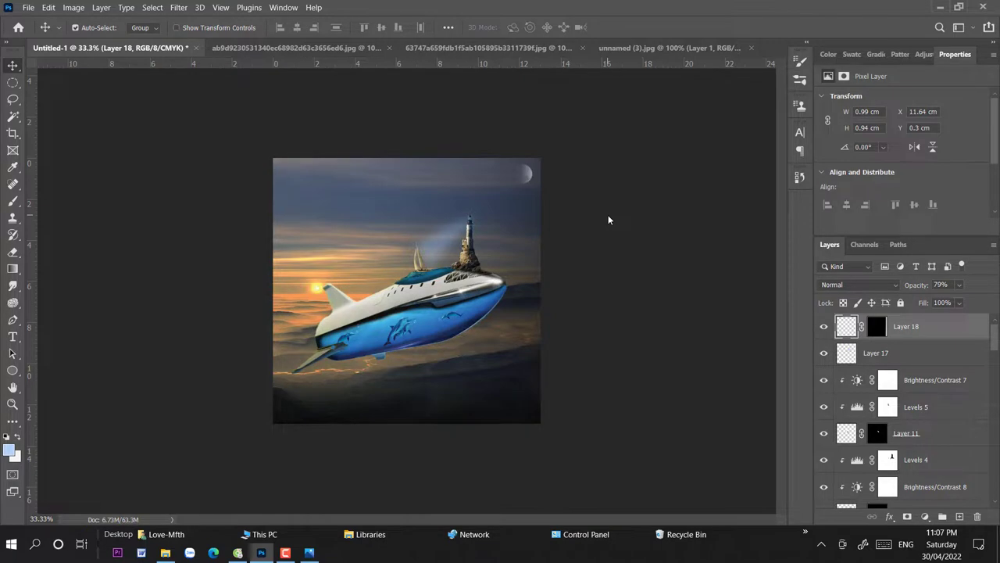
pyautogui.hotkey('ctrl', 'shift', 's')
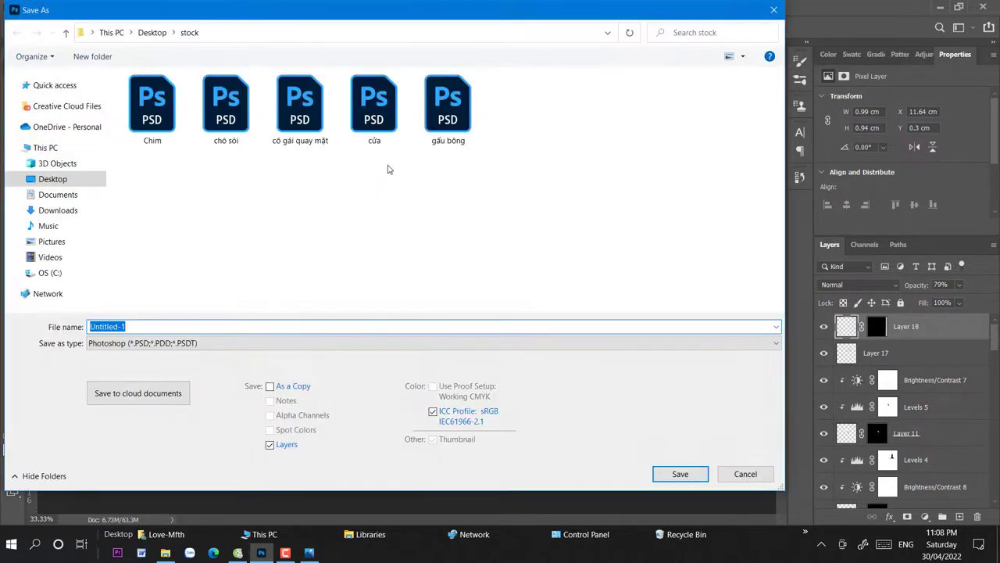